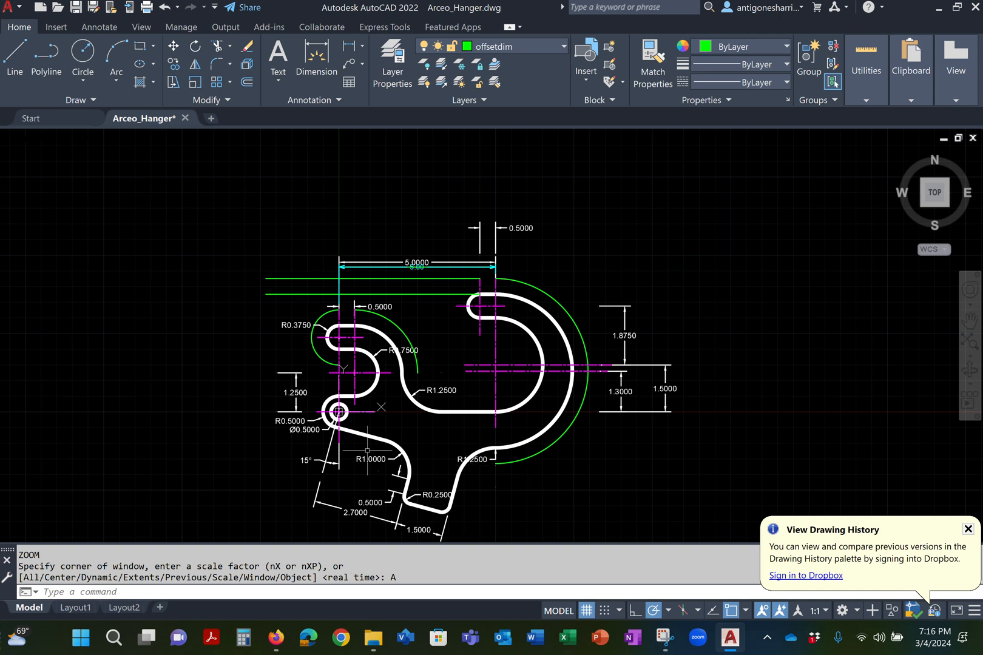
Step: Add a vertical linear dimension between the two horizontal green offset lines and place it above the gap between the hooks
{"action": "scroll", "coordinate": [425, 411], "scroll_direction": "up", "scroll_amount": 2}
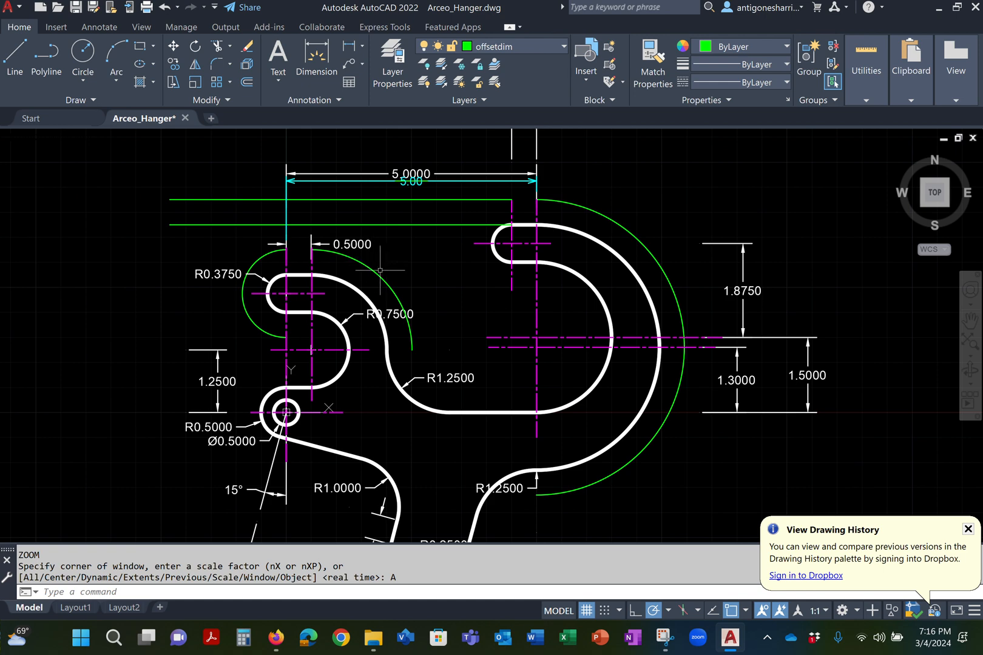
{"action": "left_click", "coordinate": [423, 225]}
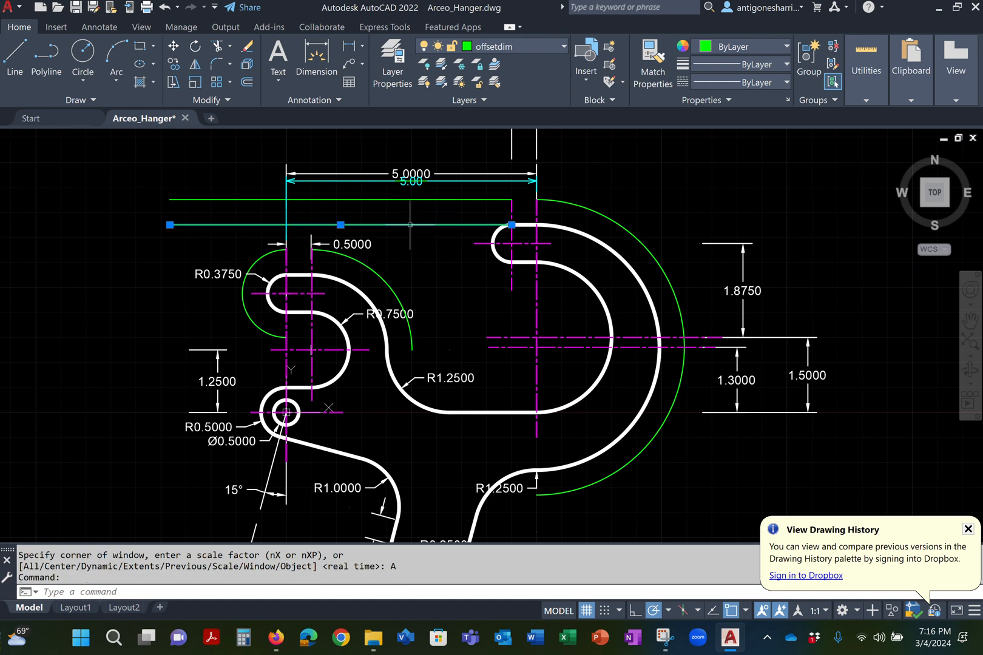
{"action": "left_click", "coordinate": [425, 199]}
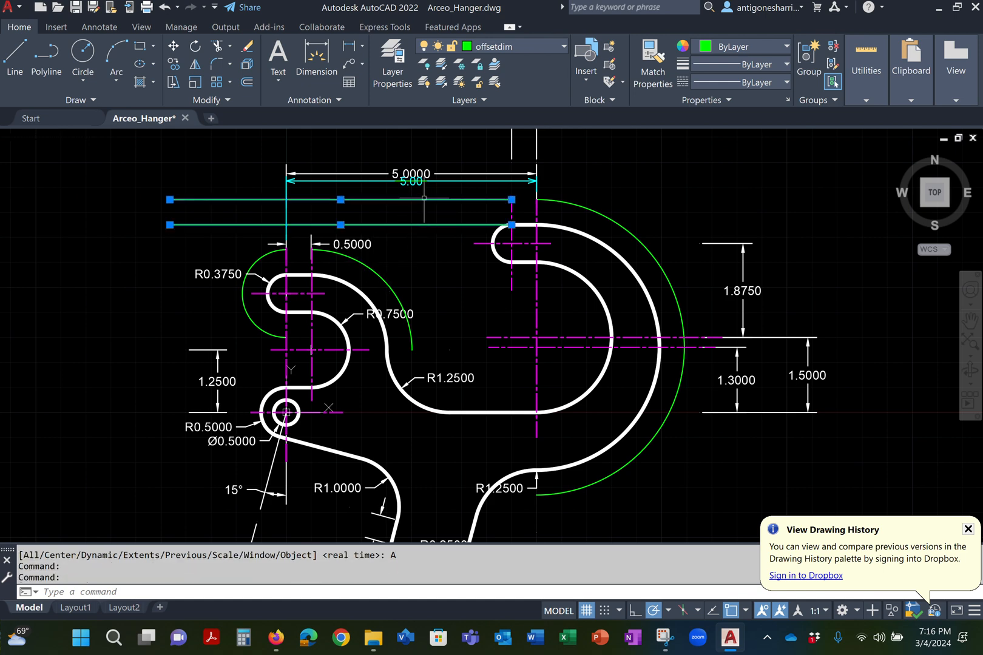
{"action": "left_click", "coordinate": [350, 46]}
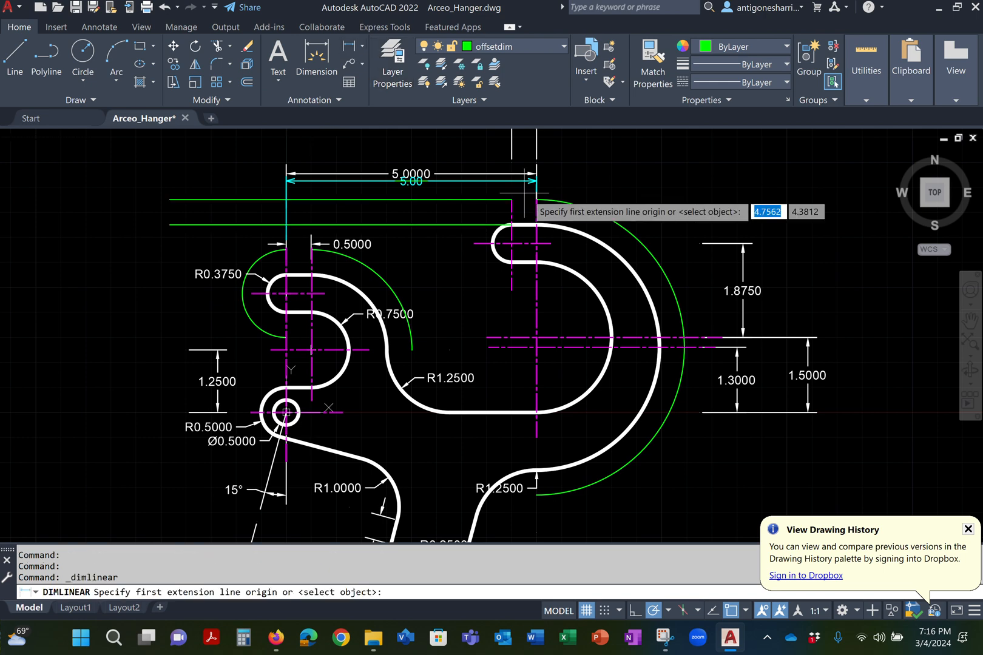
{"action": "left_click", "coordinate": [536, 199]}
{"action": "left_click", "coordinate": [536, 225]}
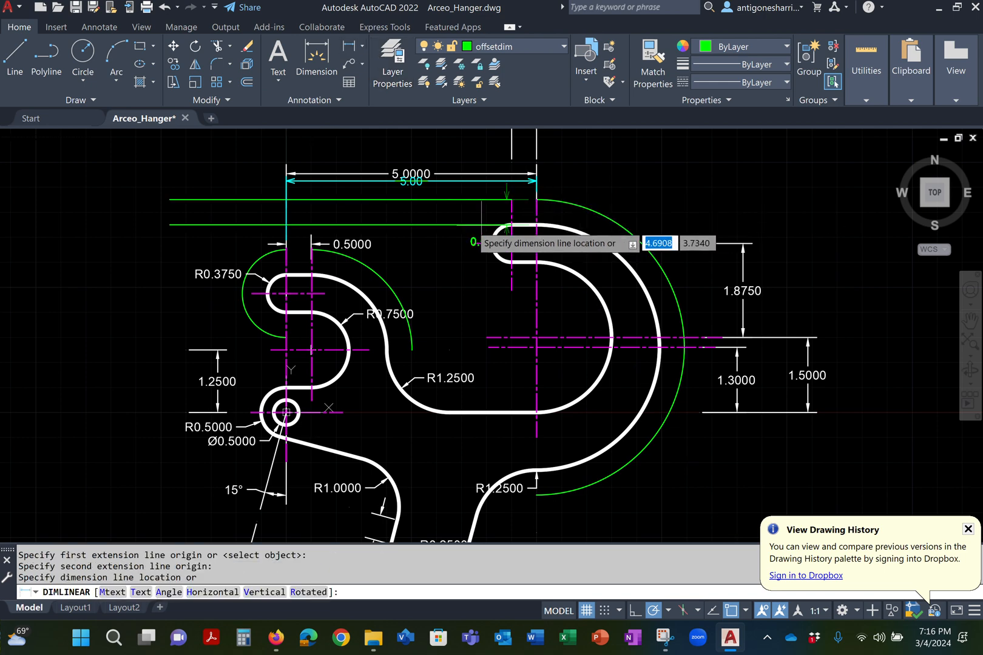
{"action": "left_click", "coordinate": [427, 233]}
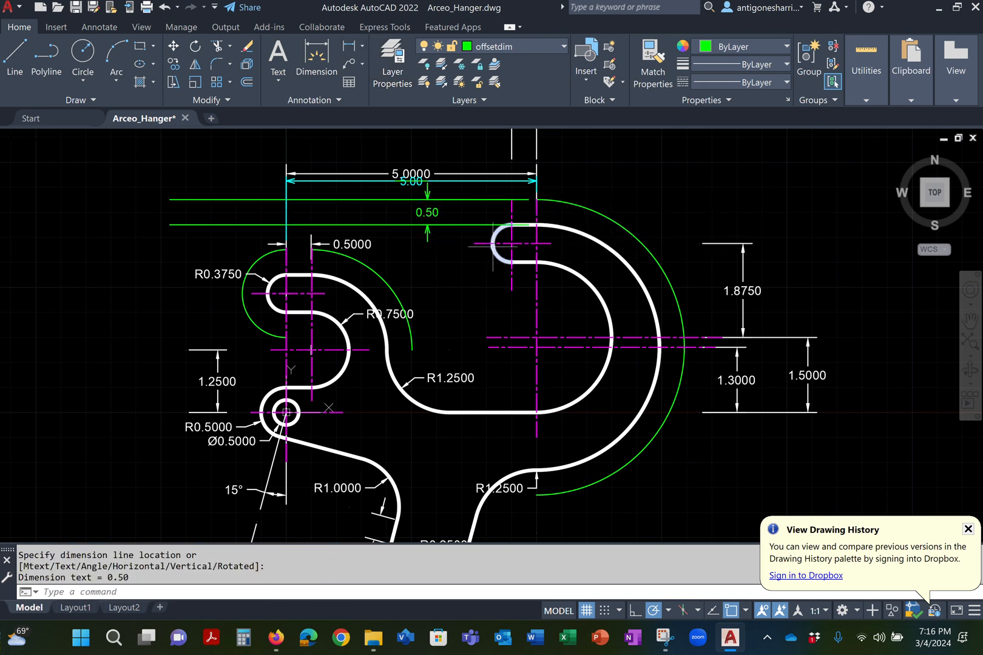
Step: Move the cyan 5.00 dimension's line slightly down, away from the white 5.0000 dimension
{"action": "scroll", "coordinate": [536, 181], "scroll_direction": "up", "scroll_amount": 2}
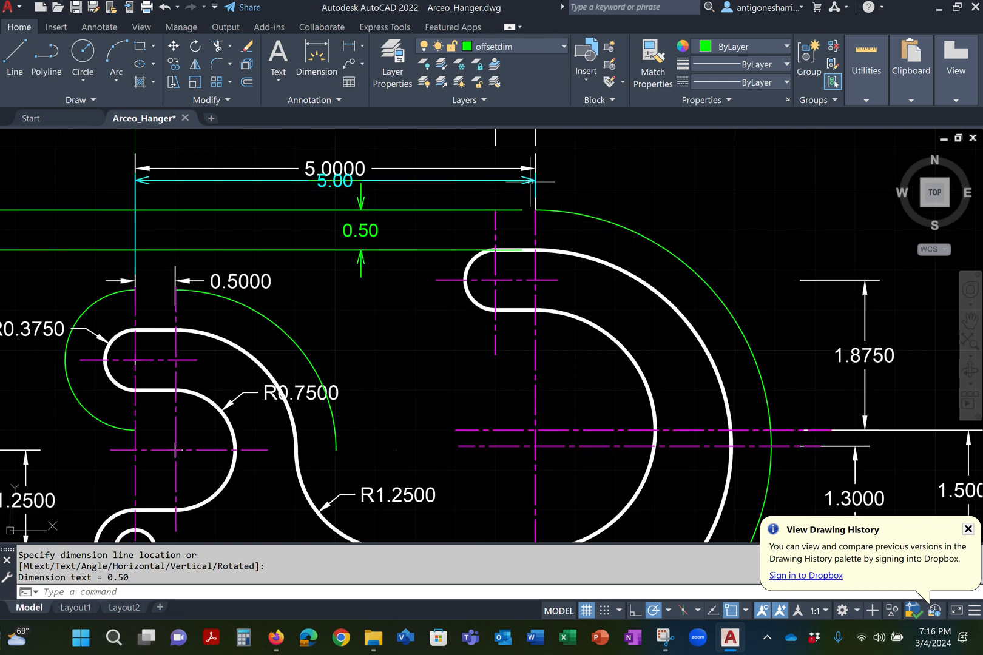
{"action": "left_click", "coordinate": [535, 181]}
{"action": "left_click", "coordinate": [536, 180]}
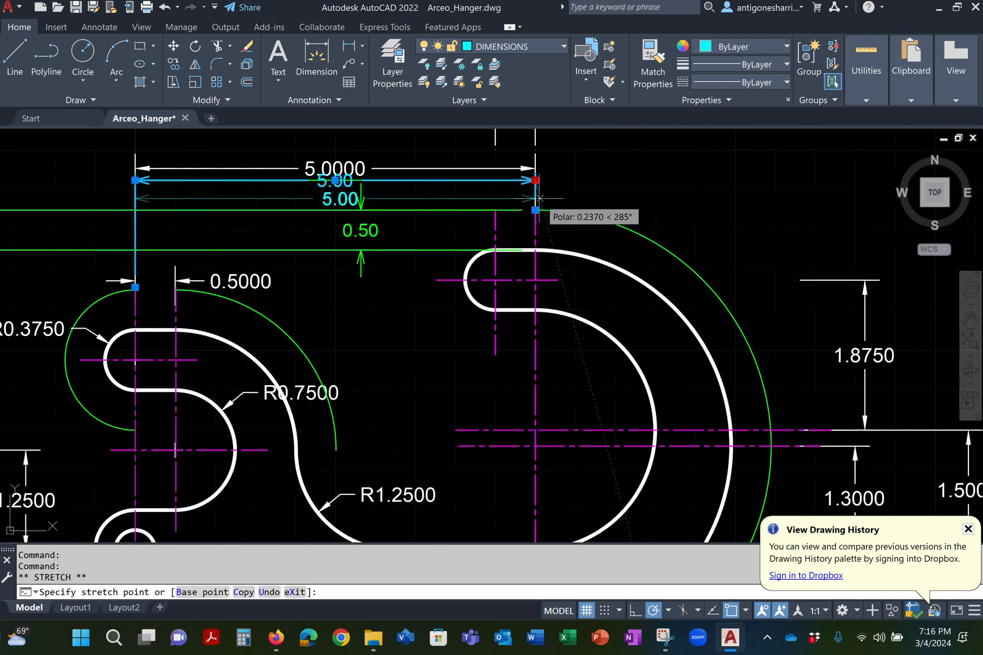
{"action": "left_click", "coordinate": [534, 210]}
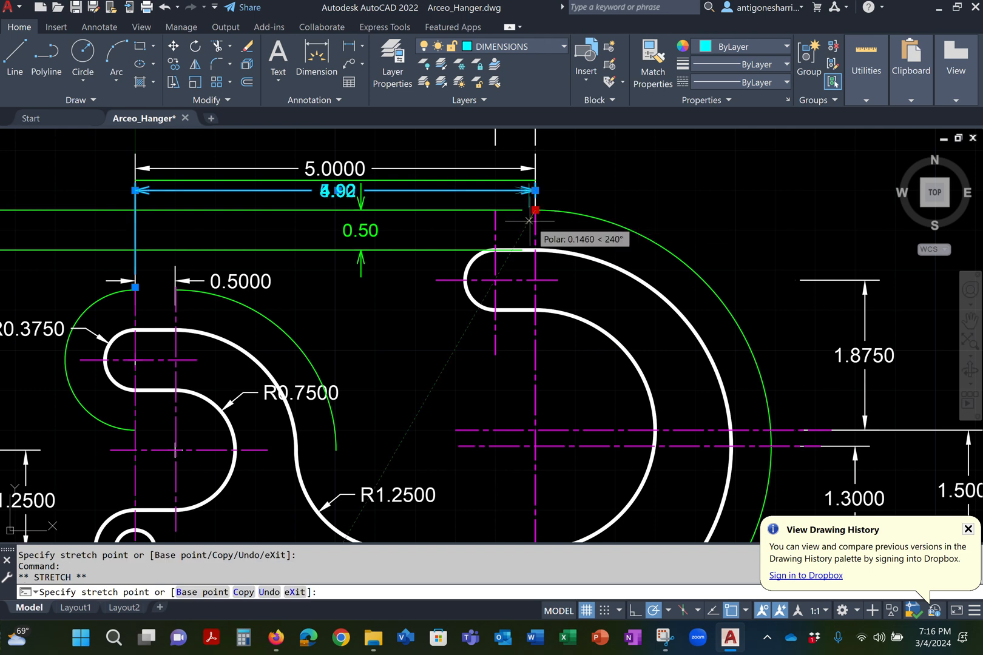
{"action": "key", "text": "Escape"}
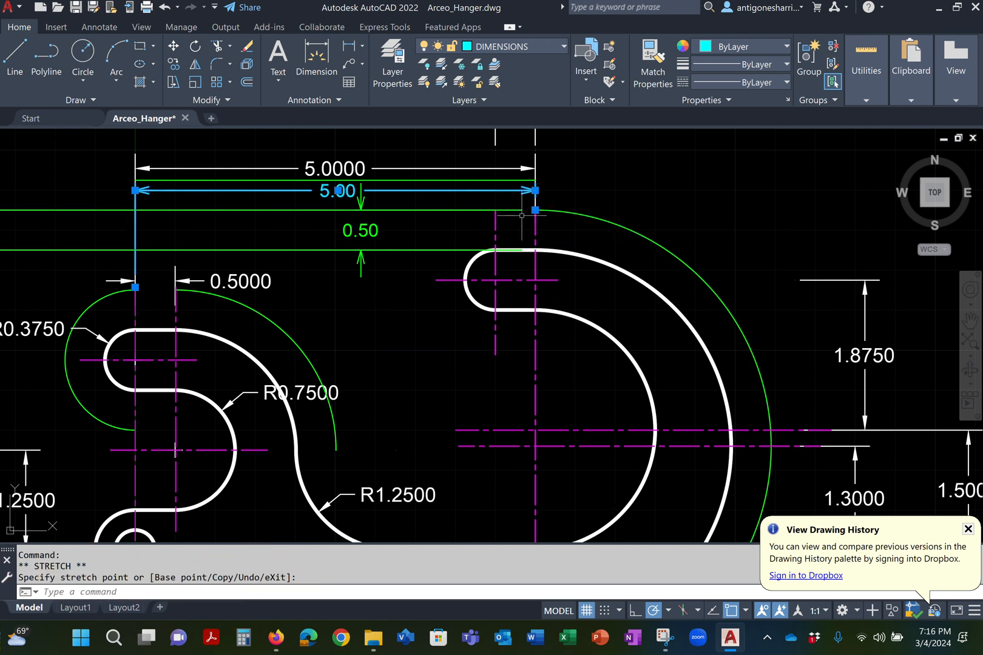
{"action": "scroll", "coordinate": [520, 215], "scroll_direction": "up", "scroll_amount": 5}
{"action": "left_click", "coordinate": [597, 193]}
{"action": "left_click", "coordinate": [580, 193]}
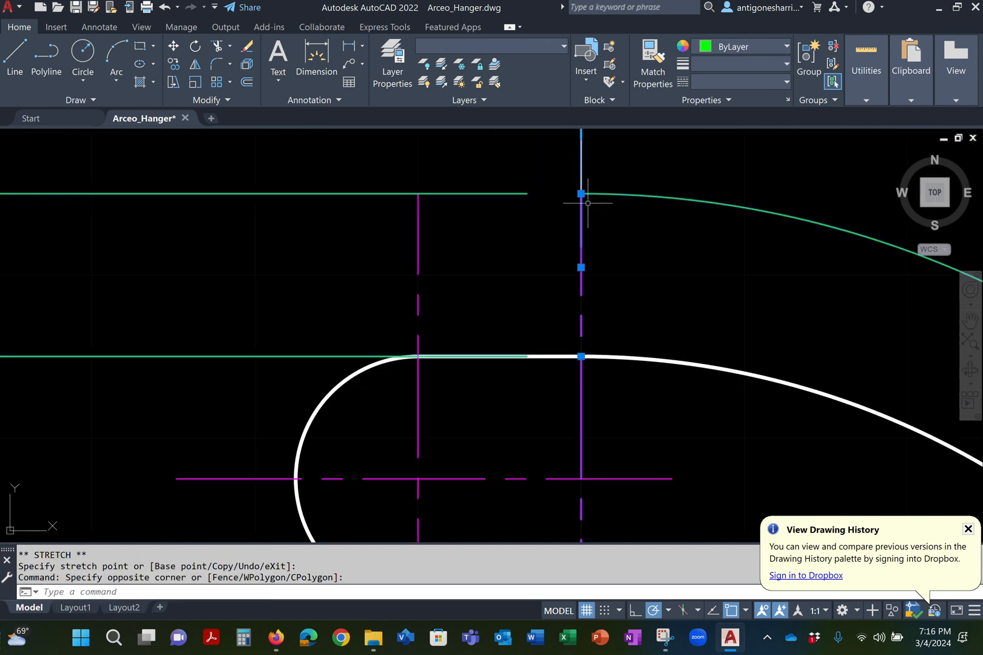
{"action": "key", "text": "Escape"}
{"action": "key", "text": "Escape"}
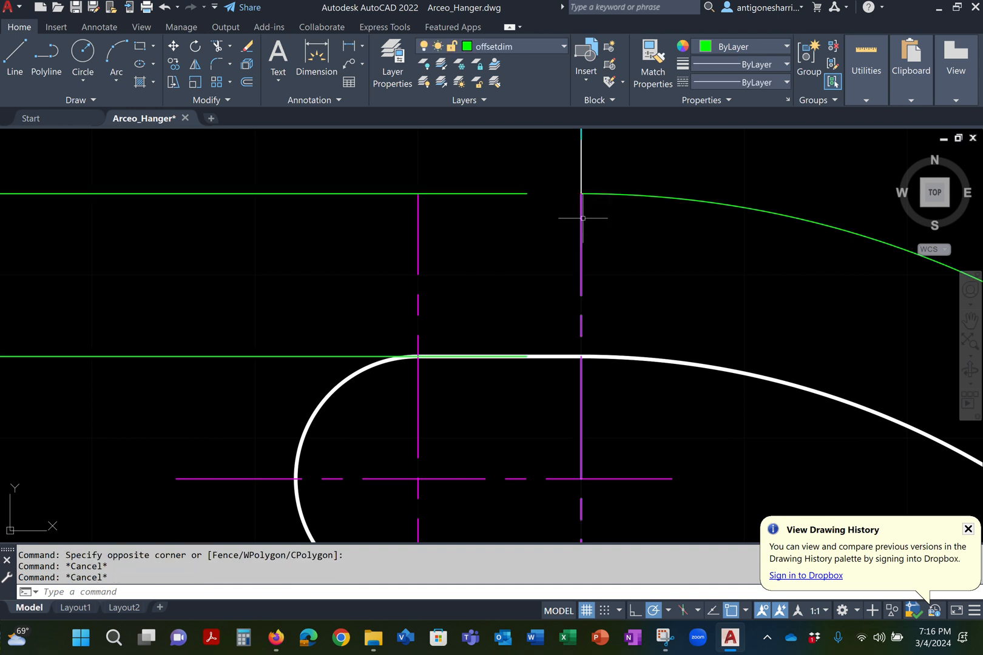
Step: Stretch the upper end of the large hook's vertical centerline down to about 0.22 above the hook's outline
{"action": "left_click", "coordinate": [581, 193]}
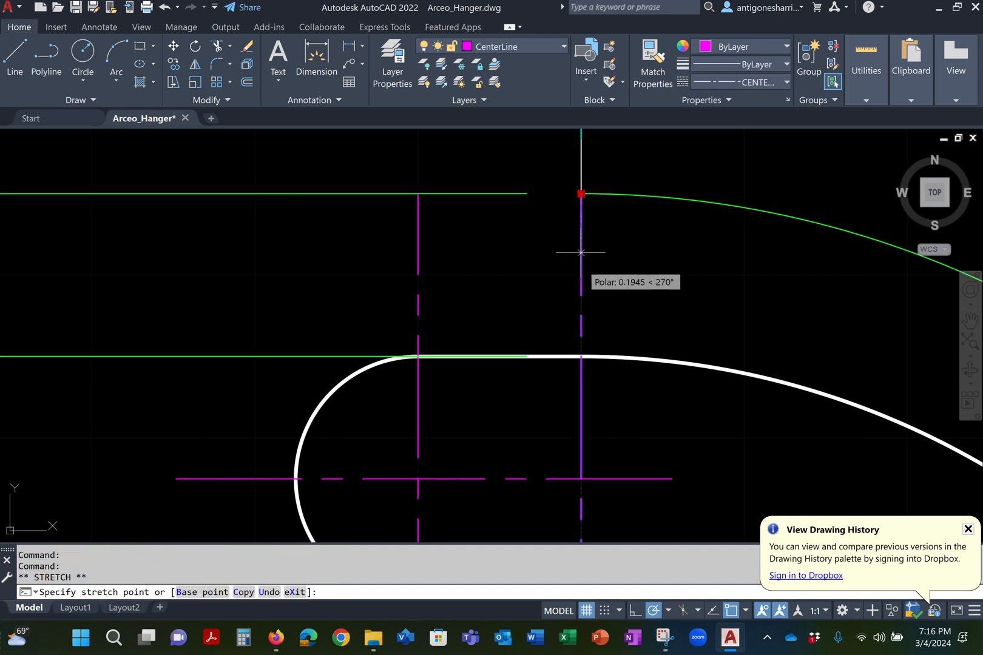
{"action": "left_click", "coordinate": [580, 284]}
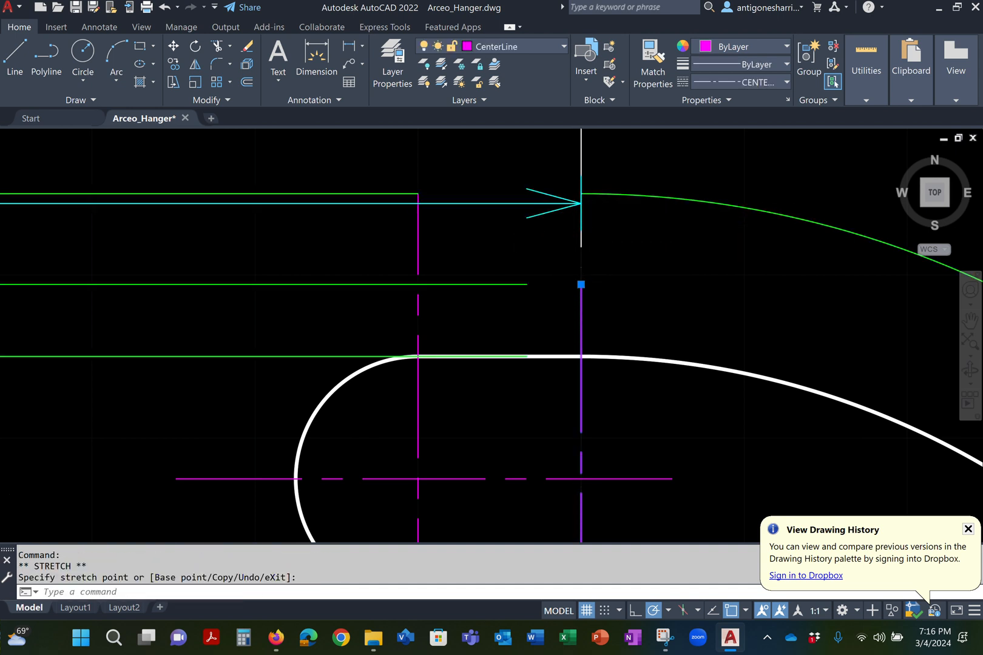
{"action": "scroll", "coordinate": [522, 216], "scroll_direction": "down", "scroll_amount": 2}
{"action": "key", "text": "Escape"}
{"action": "key", "text": "Escape"}
Step: Align the cyan 5.00 dimension's line with the upper end of the large green offset arc
{"action": "left_click", "coordinate": [523, 216]}
{"action": "left_click", "coordinate": [500, 195]}
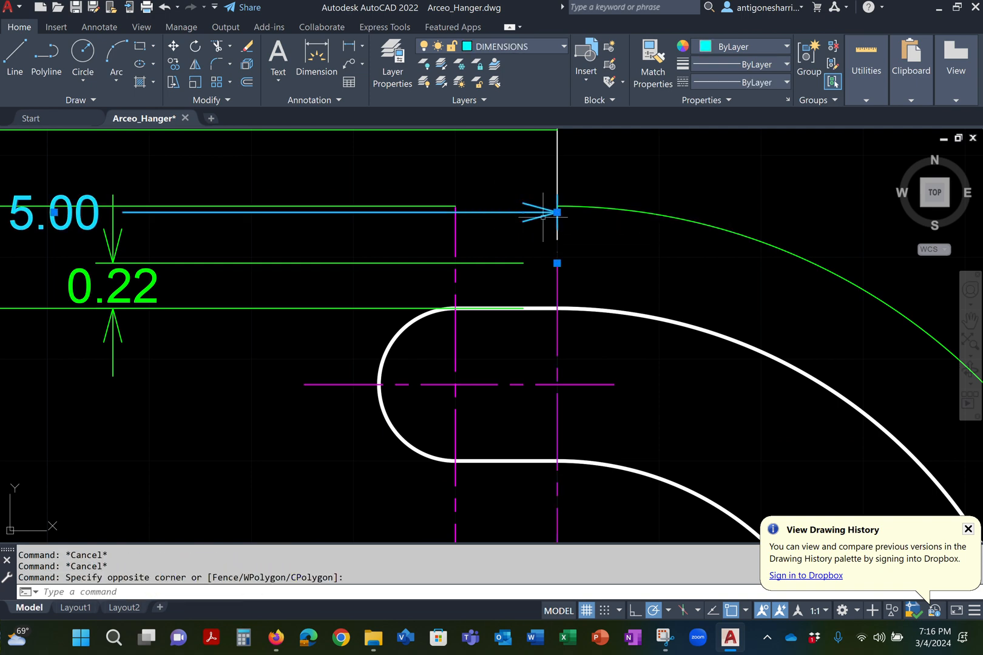
{"action": "left_click", "coordinate": [557, 213]}
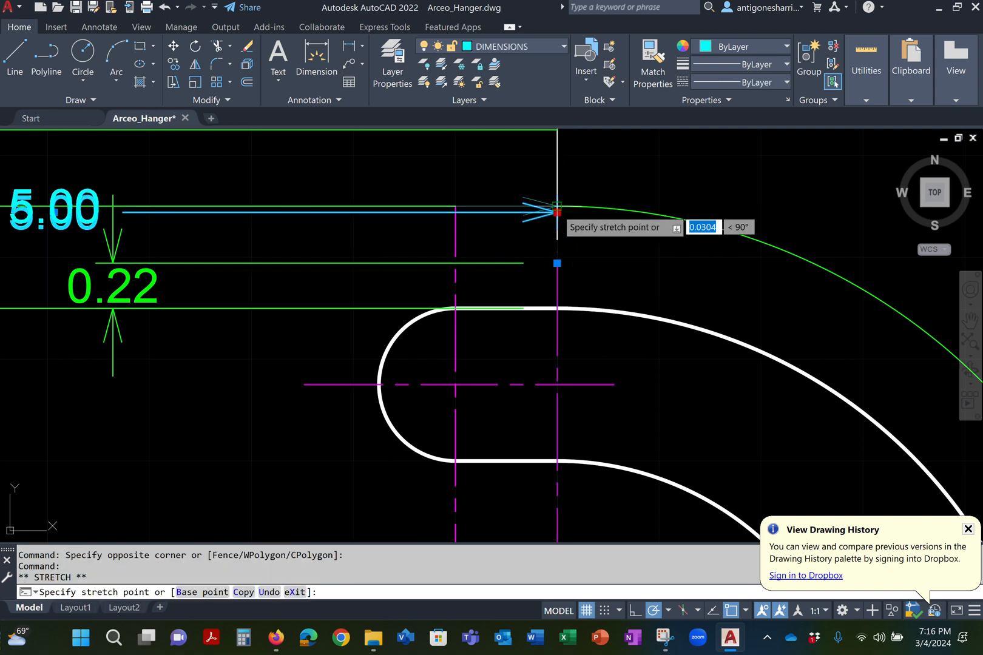
{"action": "left_click", "coordinate": [557, 207]}
{"action": "key", "text": "Escape"}
{"action": "scroll", "coordinate": [485, 243], "scroll_direction": "down", "scroll_amount": 5}
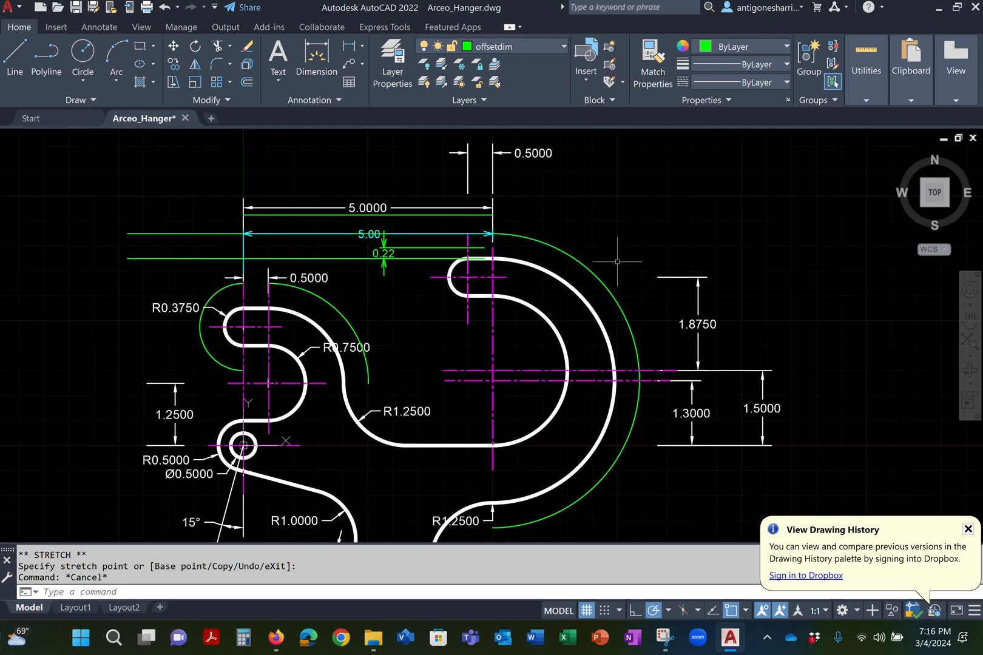
{"action": "left_click", "coordinate": [604, 278]}
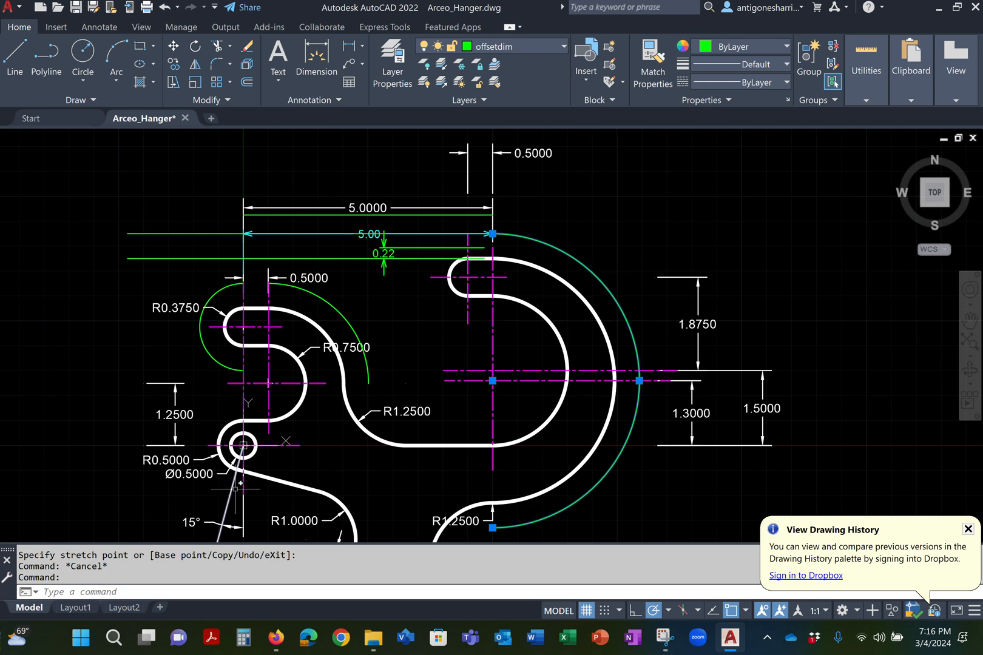
{"action": "scroll", "coordinate": [373, 371], "scroll_direction": "down", "scroll_amount": 1}
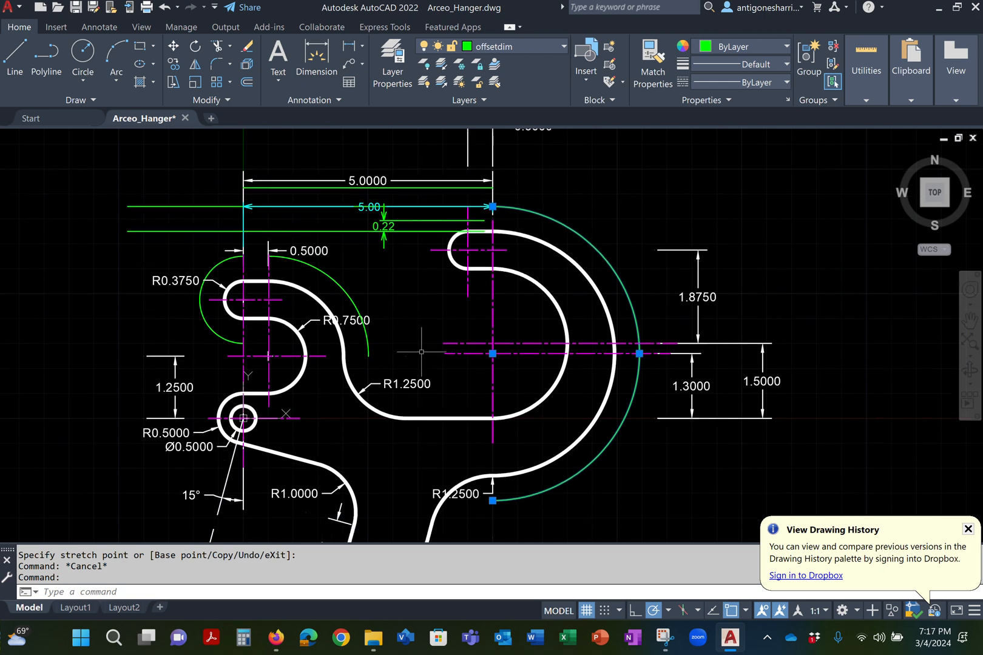
{"action": "scroll", "coordinate": [407, 352], "scroll_direction": "down", "scroll_amount": 1}
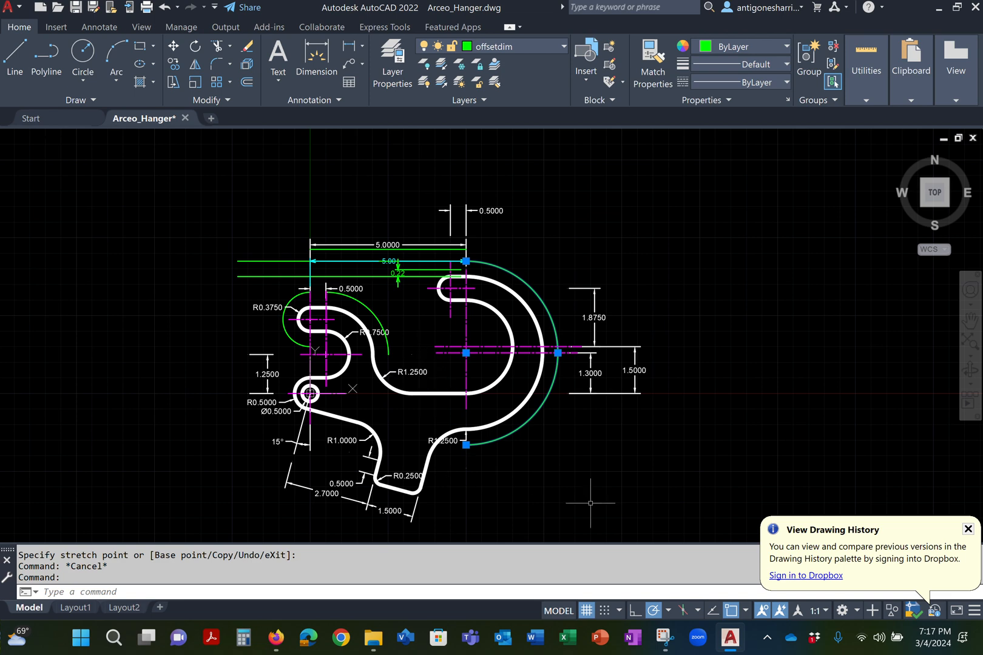
{"action": "key", "text": "Escape"}
{"action": "key", "text": "Escape"}
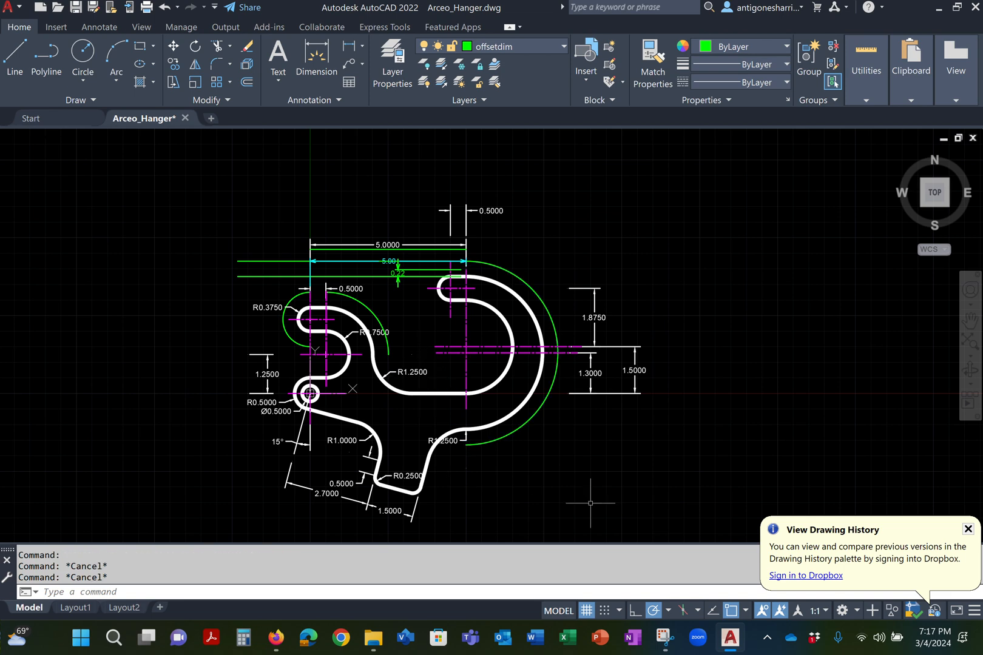
Step: Start plotting the model and choose Microsoft Print to PDF as the plotter
{"action": "key", "text": "ctrl+p"}
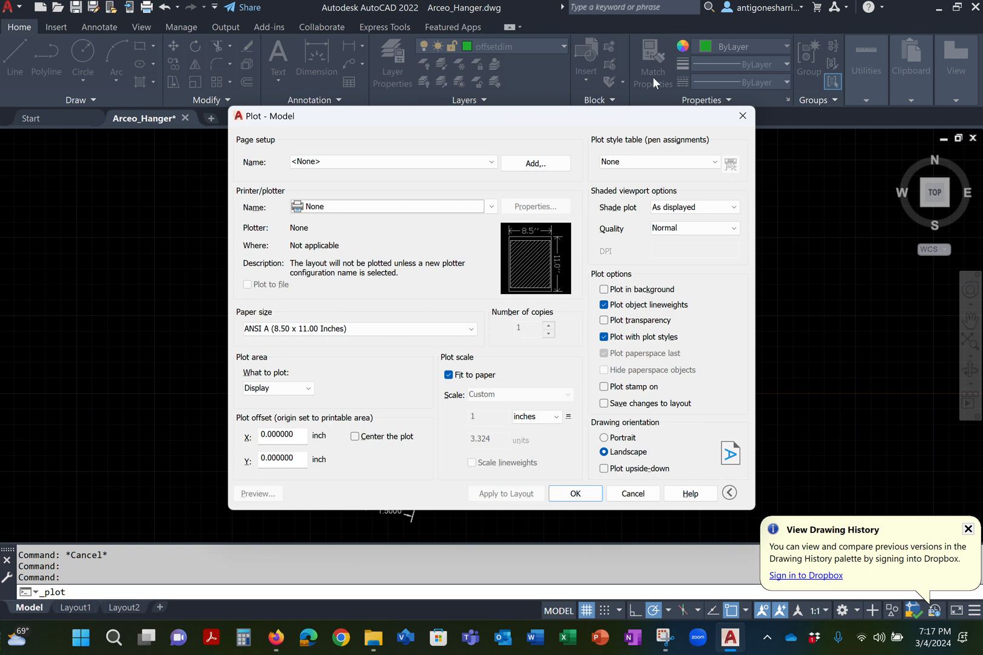
{"action": "left_click", "coordinate": [365, 209]}
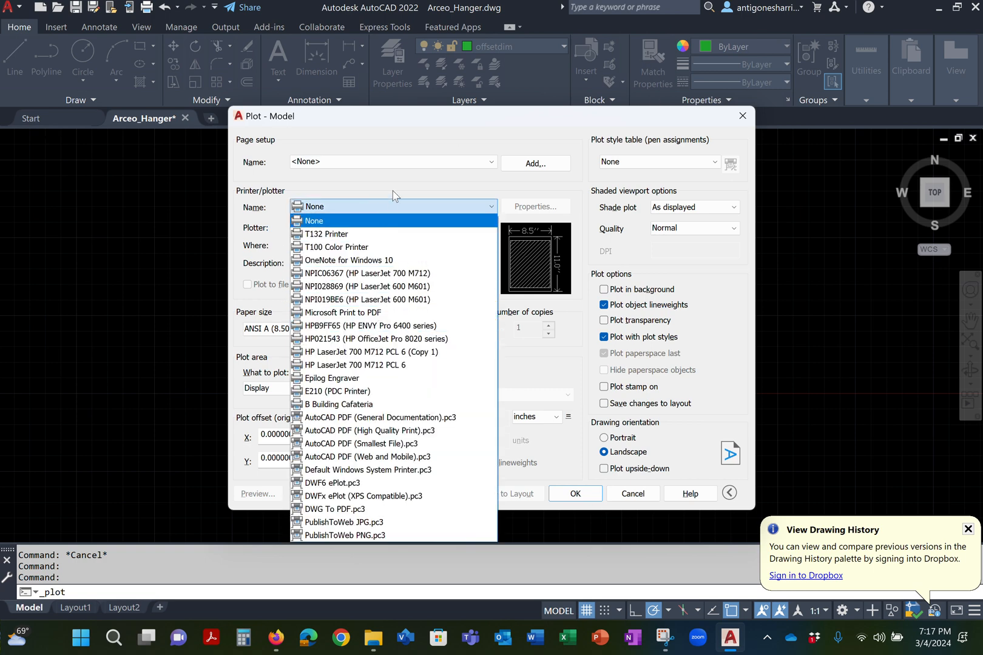
{"action": "left_click", "coordinate": [357, 314]}
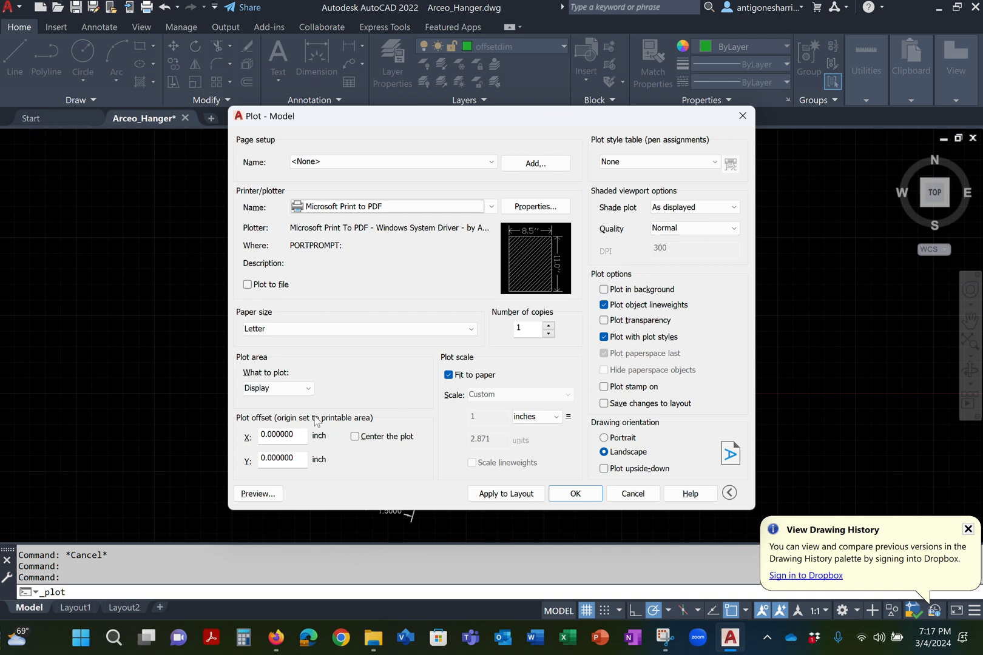
Step: Set the plot area to a window enclosing the whole hanger and all its dimensions
{"action": "left_click", "coordinate": [284, 388]}
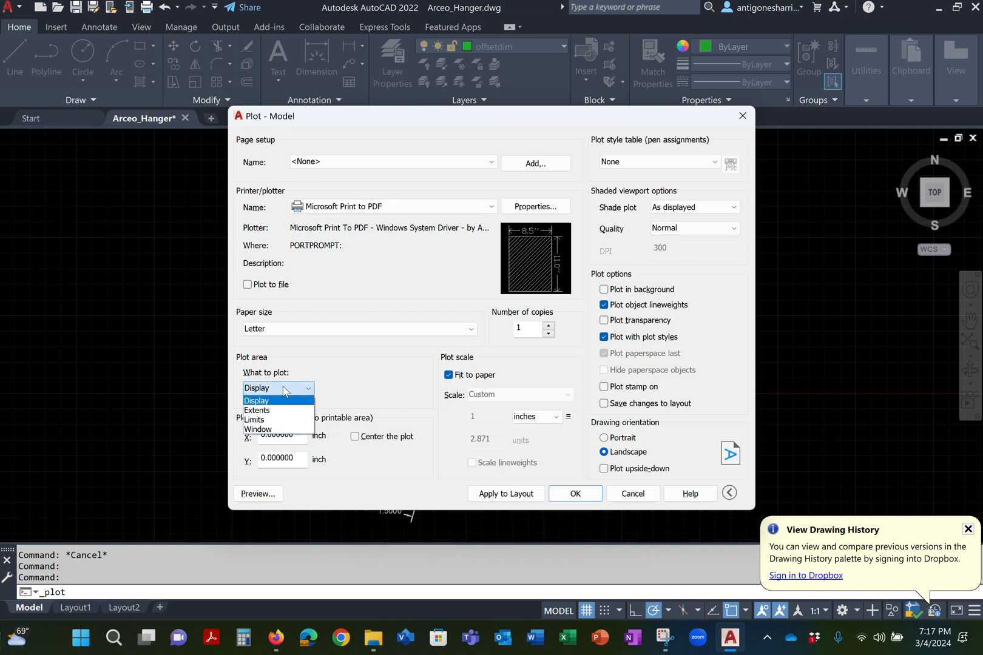
{"action": "left_click", "coordinate": [260, 430]}
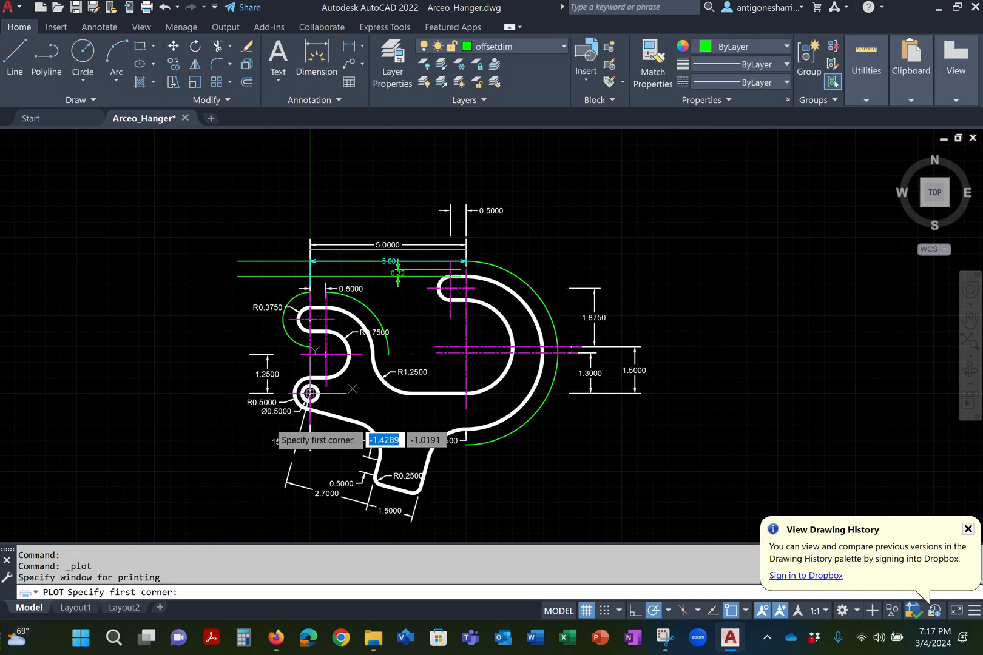
{"action": "left_click", "coordinate": [221, 196]}
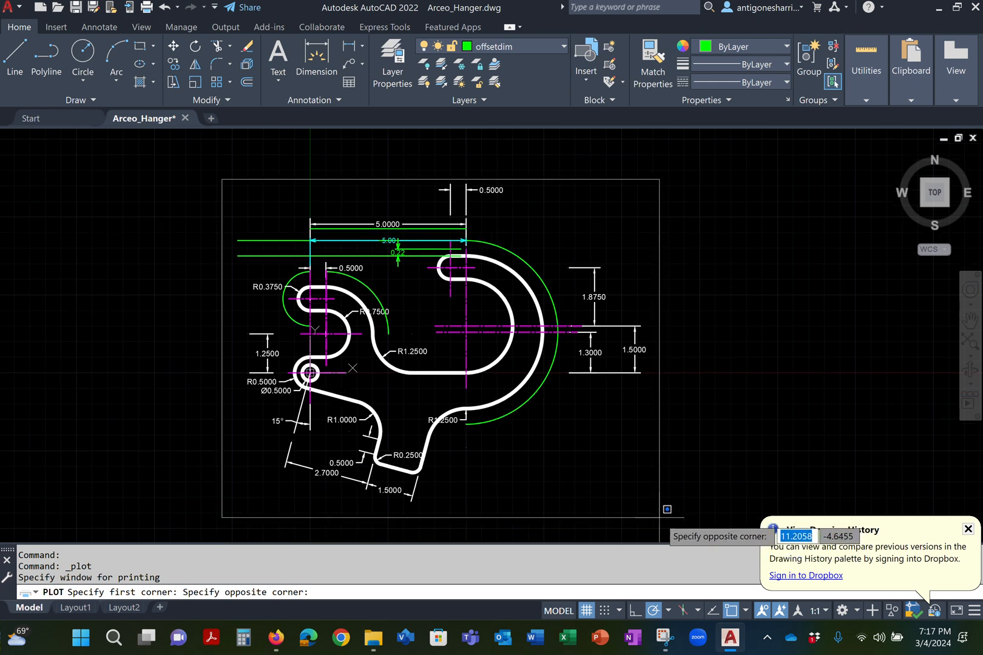
{"action": "left_click", "coordinate": [660, 518]}
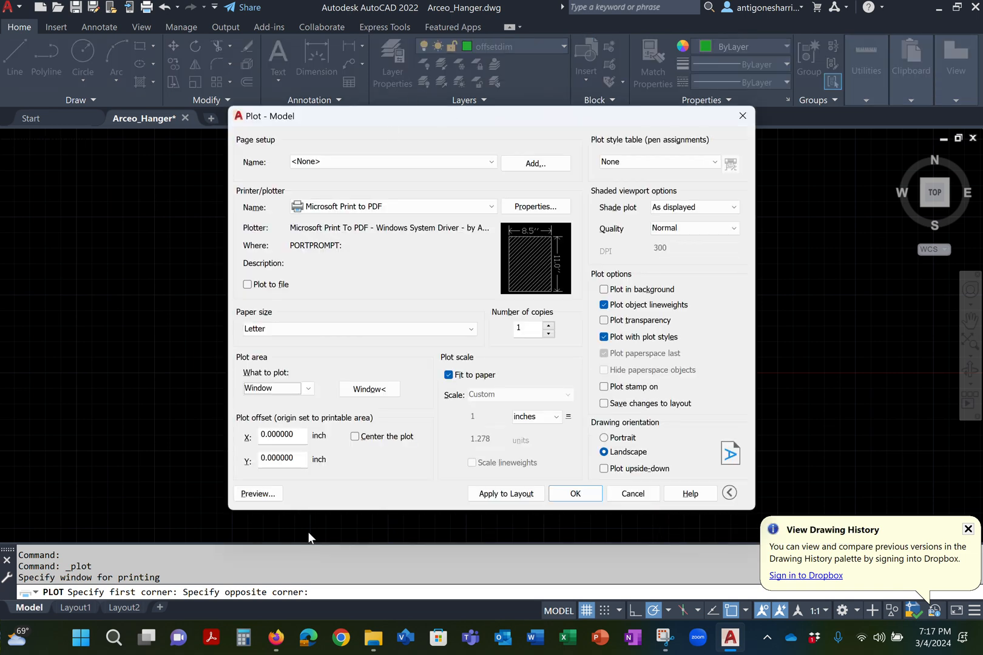
Step: Center the plot on the paper and replace the fit-to-paper scaling with a 1:1 scale
{"action": "left_click", "coordinate": [355, 437]}
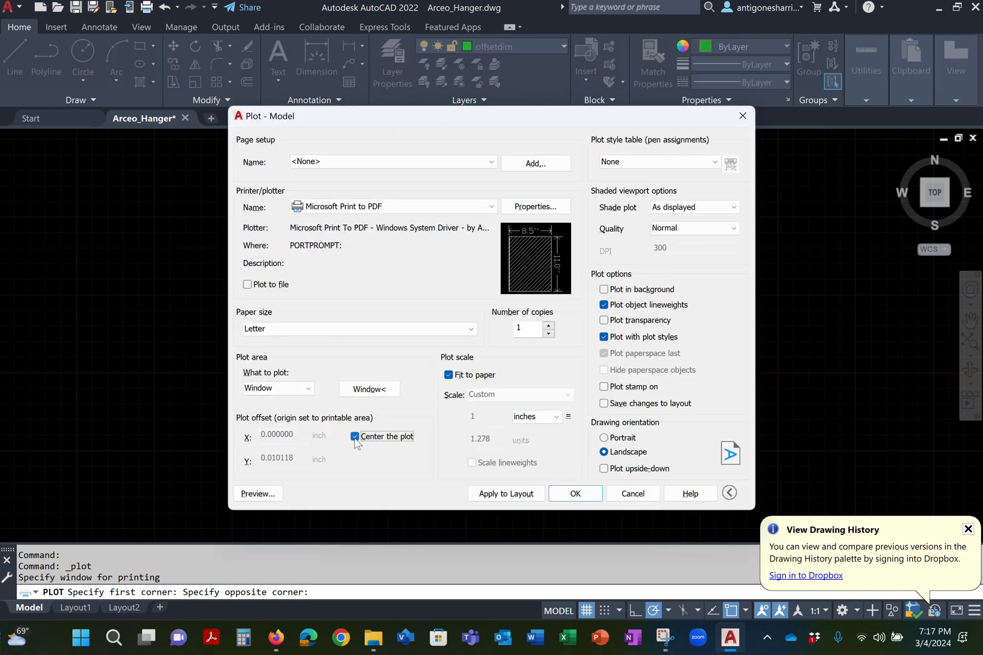
{"action": "left_click", "coordinate": [448, 375]}
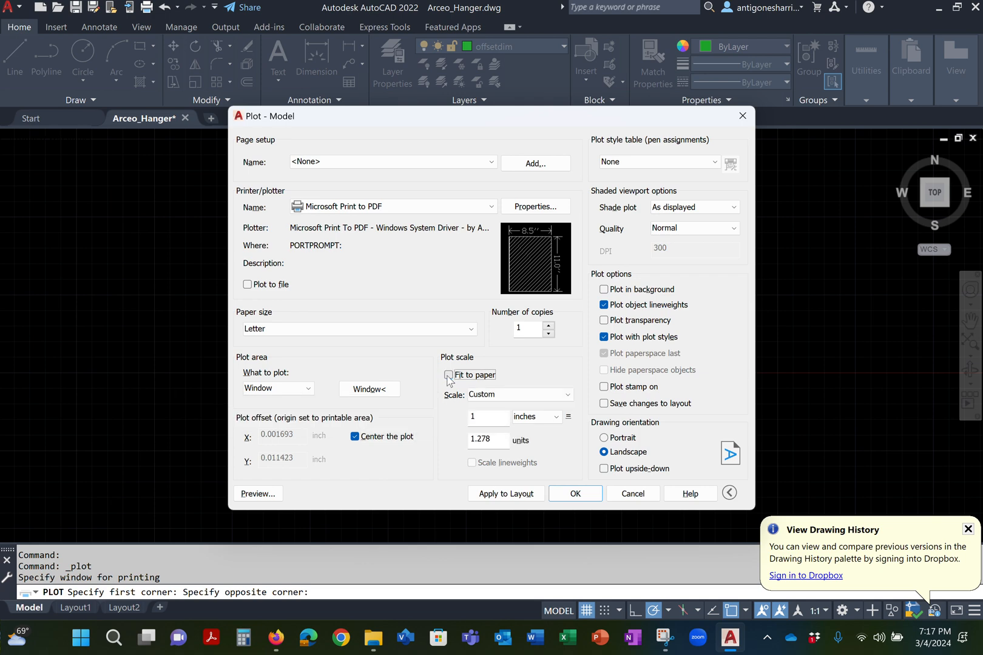
{"action": "left_click", "coordinate": [498, 395]}
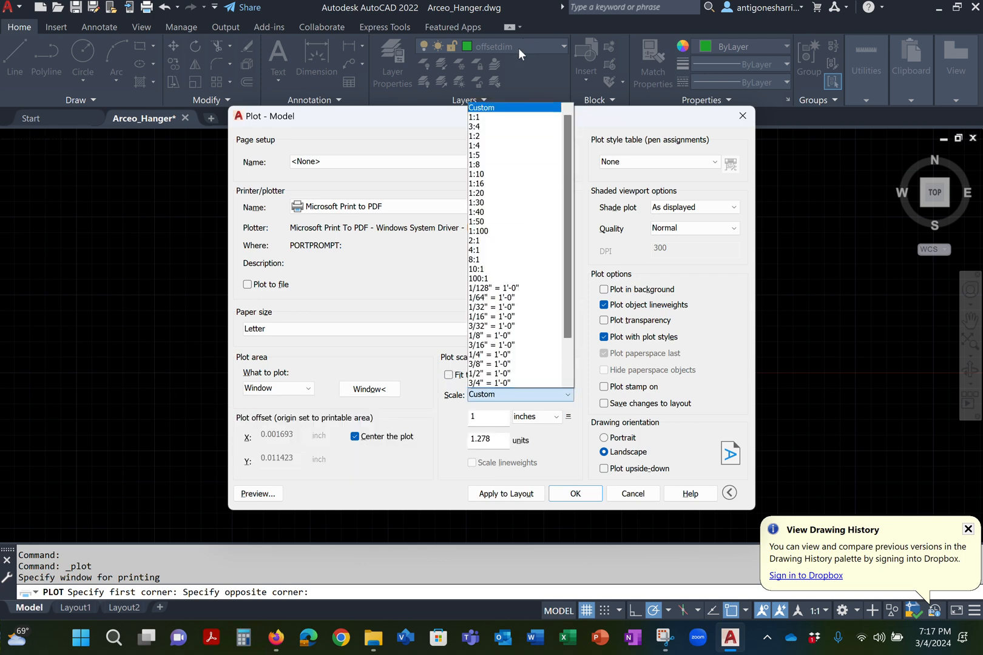
{"action": "left_click", "coordinate": [497, 117]}
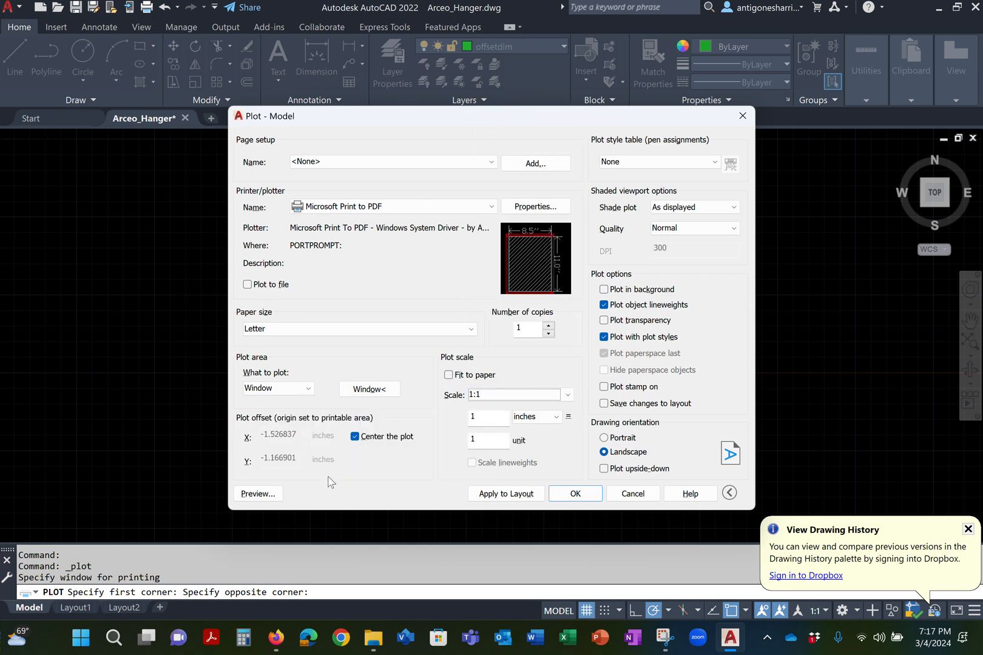
Step: Preview the 1:1 plot and close the plot setup without plotting
{"action": "left_click", "coordinate": [258, 492]}
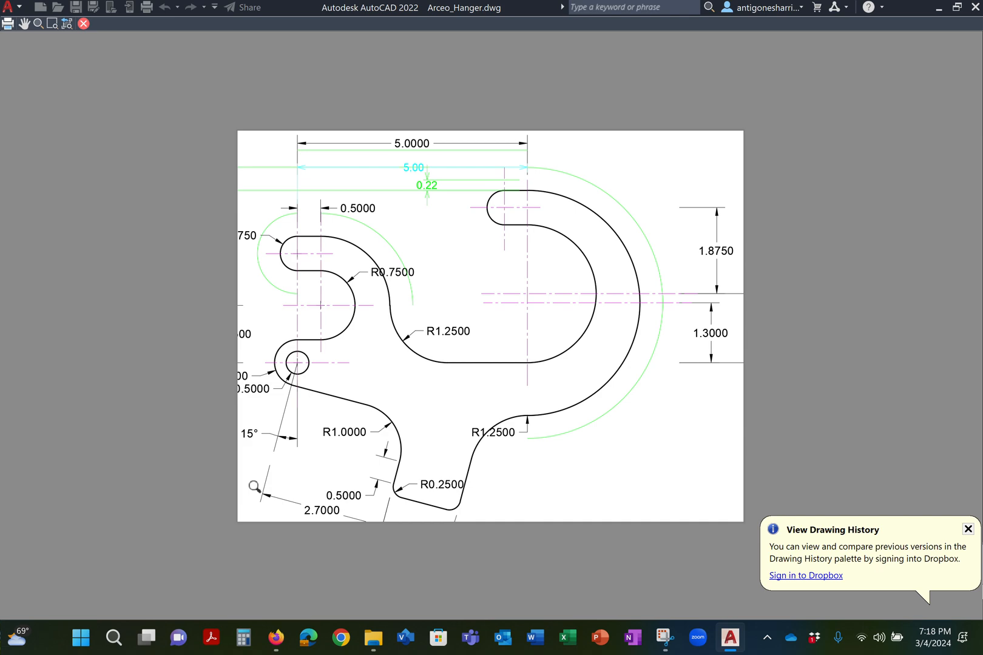
{"action": "key", "text": "Escape"}
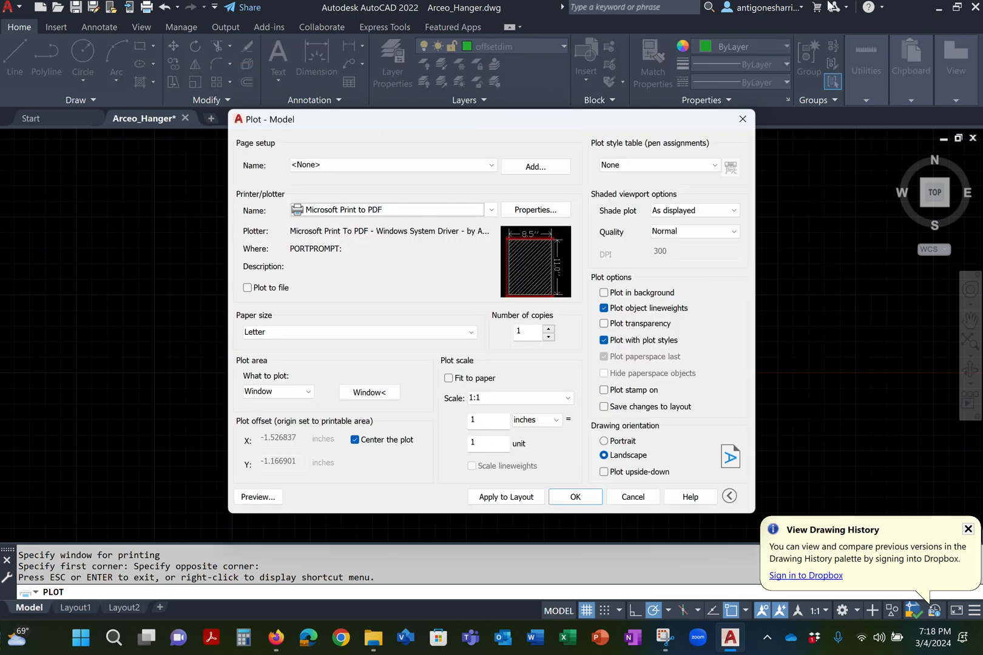
{"action": "left_click", "coordinate": [742, 120]}
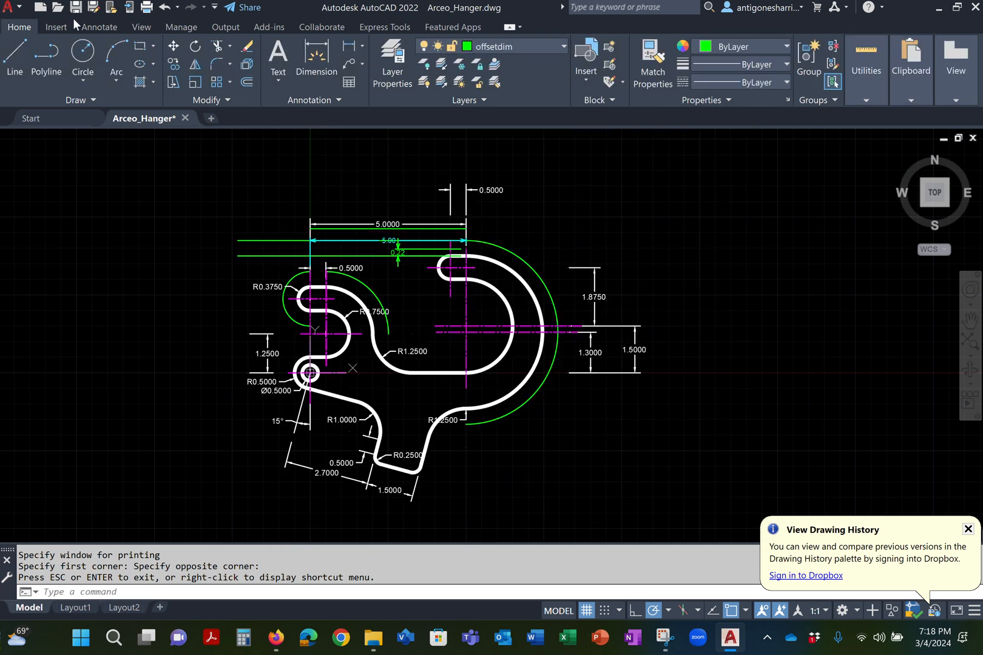
Step: Insert a copy of the INCH_BORDER block in the empty space to the right of the hanger
{"action": "left_click", "coordinate": [55, 28]}
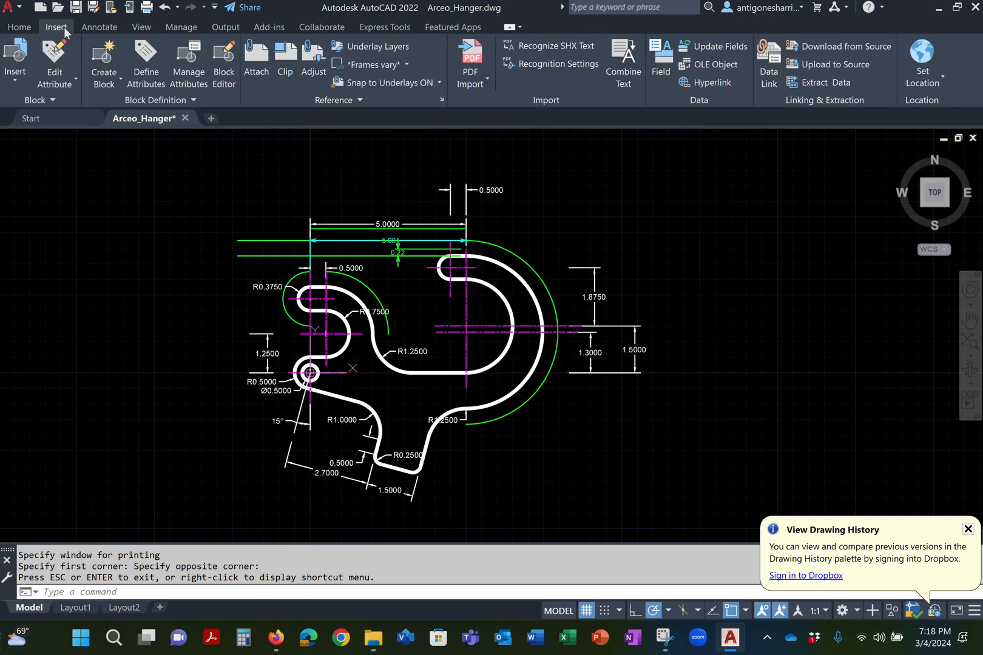
{"action": "left_click", "coordinate": [25, 76]}
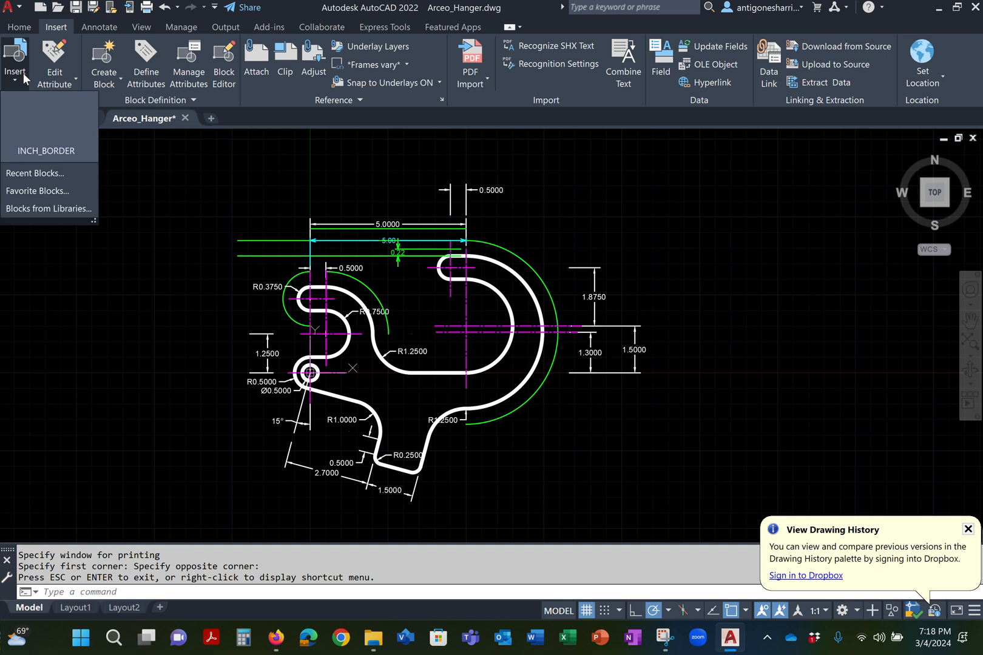
{"action": "left_click", "coordinate": [44, 151]}
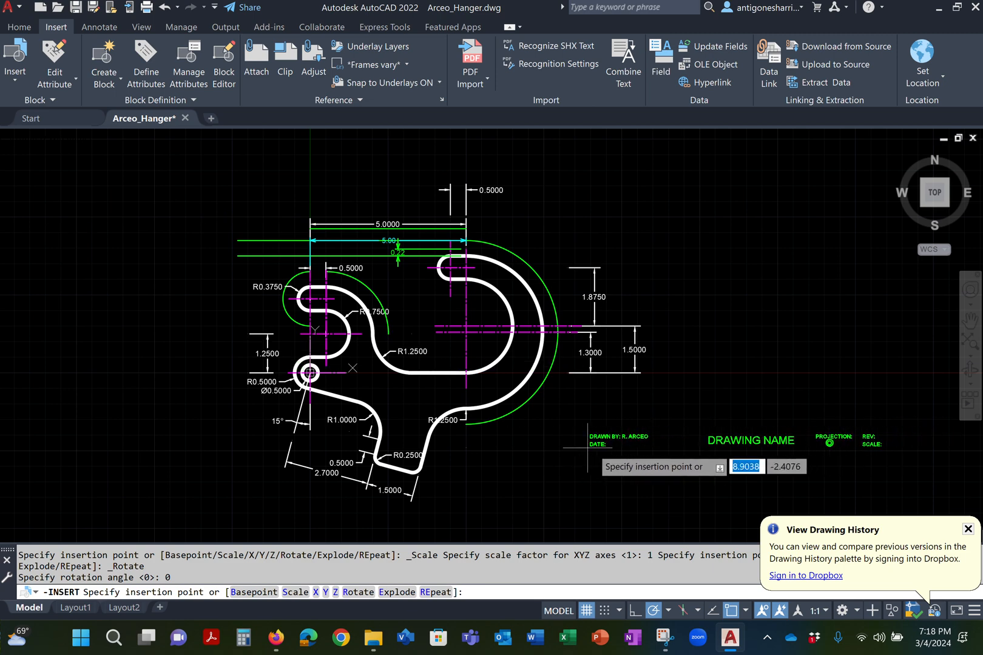
{"action": "scroll", "coordinate": [595, 443], "scroll_direction": "down", "scroll_amount": 2}
{"action": "middle_click_drag", "start_coordinate": [631, 451], "coordinate": [494, 389]}
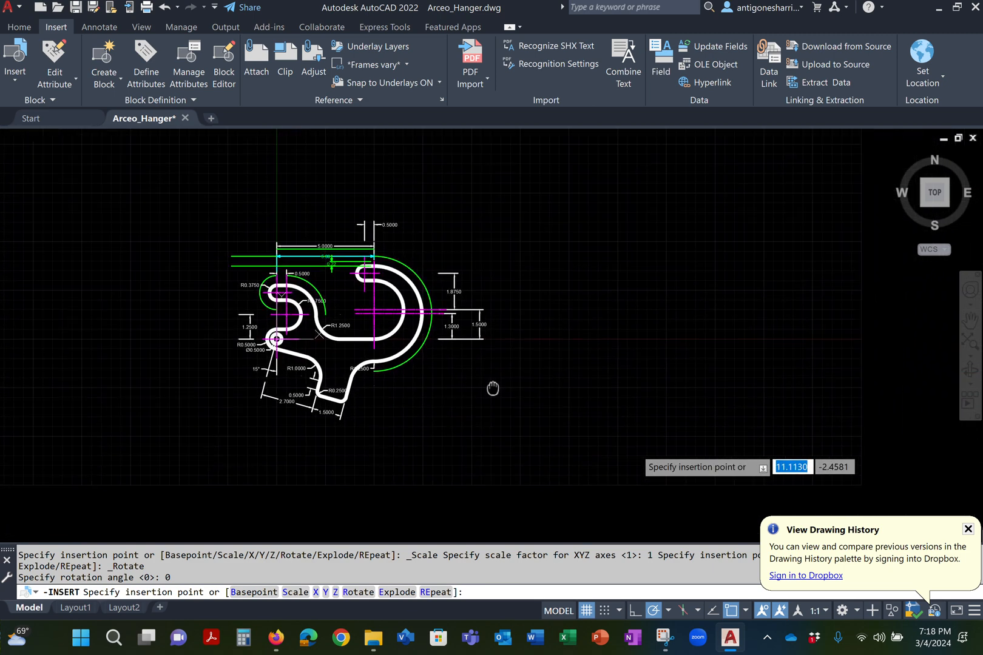
{"action": "key", "text": "Escape"}
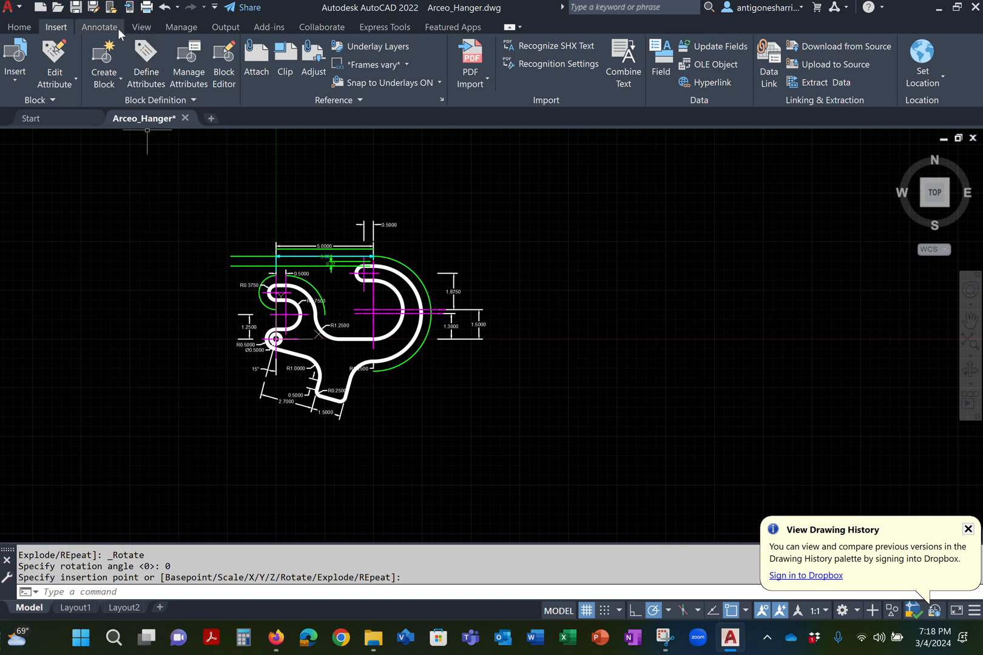
Step: Turn on the TITLEBLOCK layer in the layer properties
{"action": "left_click", "coordinate": [19, 27]}
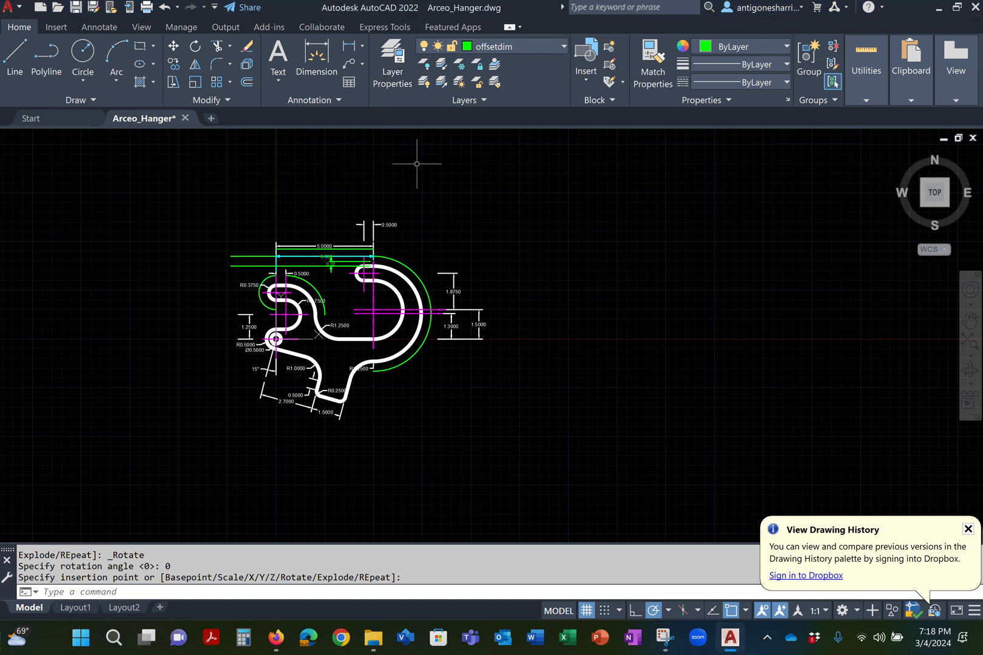
{"action": "left_click", "coordinate": [390, 70]}
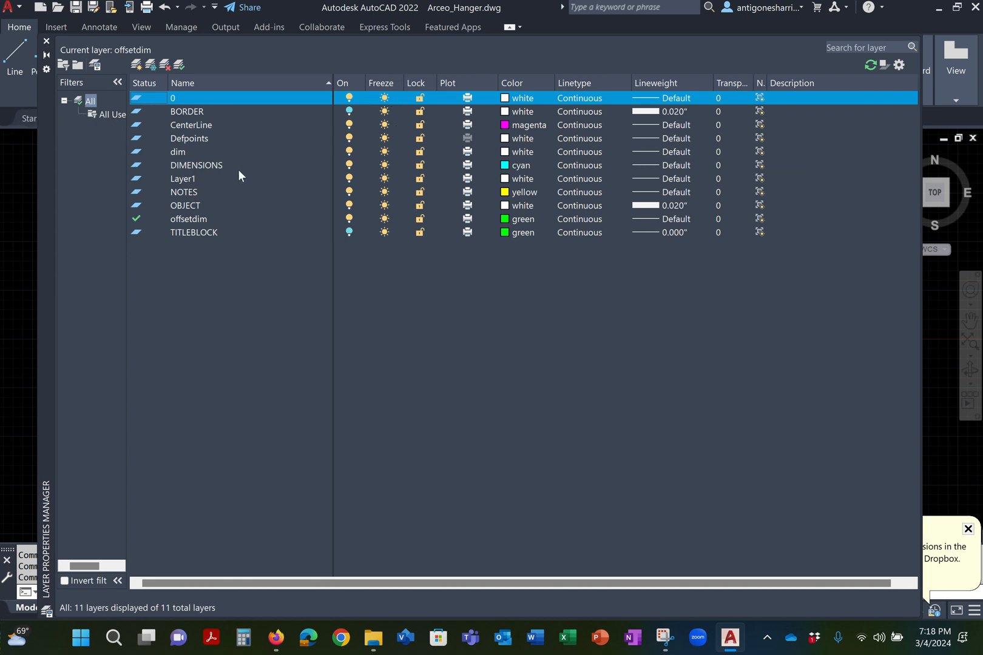
{"action": "left_click", "coordinate": [349, 232]}
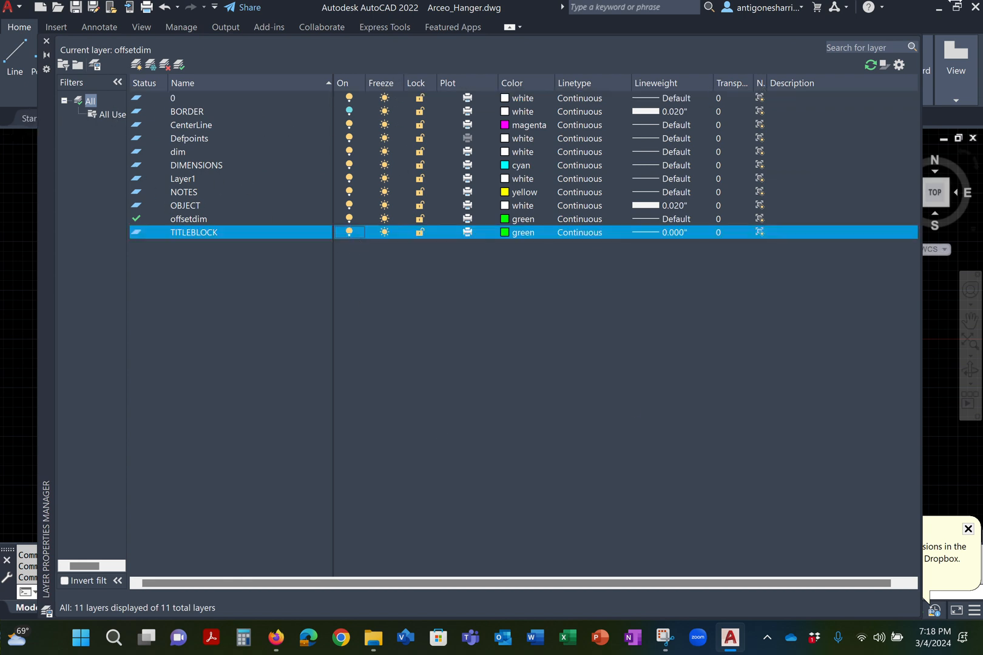
{"action": "left_click", "coordinate": [47, 41]}
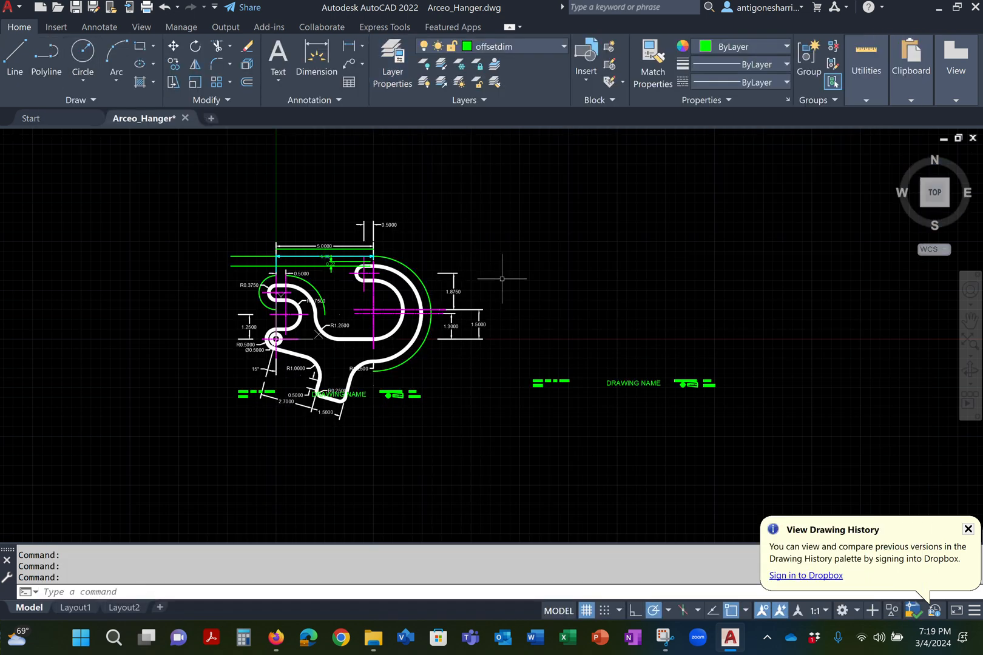
{"action": "scroll", "coordinate": [535, 314], "scroll_direction": "up", "scroll_amount": 4}
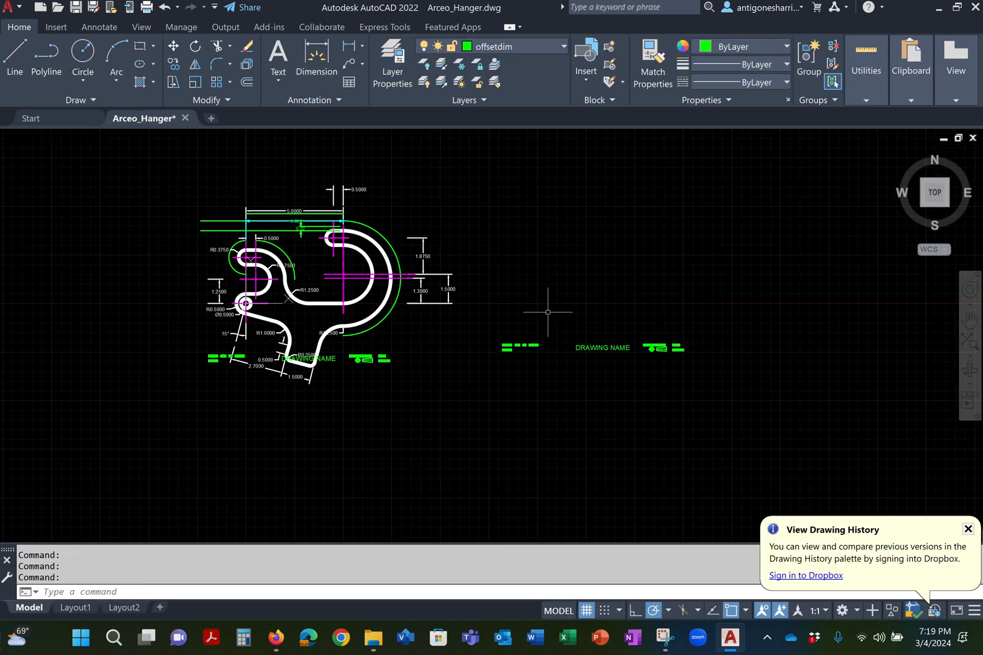
{"action": "scroll", "coordinate": [518, 314], "scroll_direction": "up", "scroll_amount": 2}
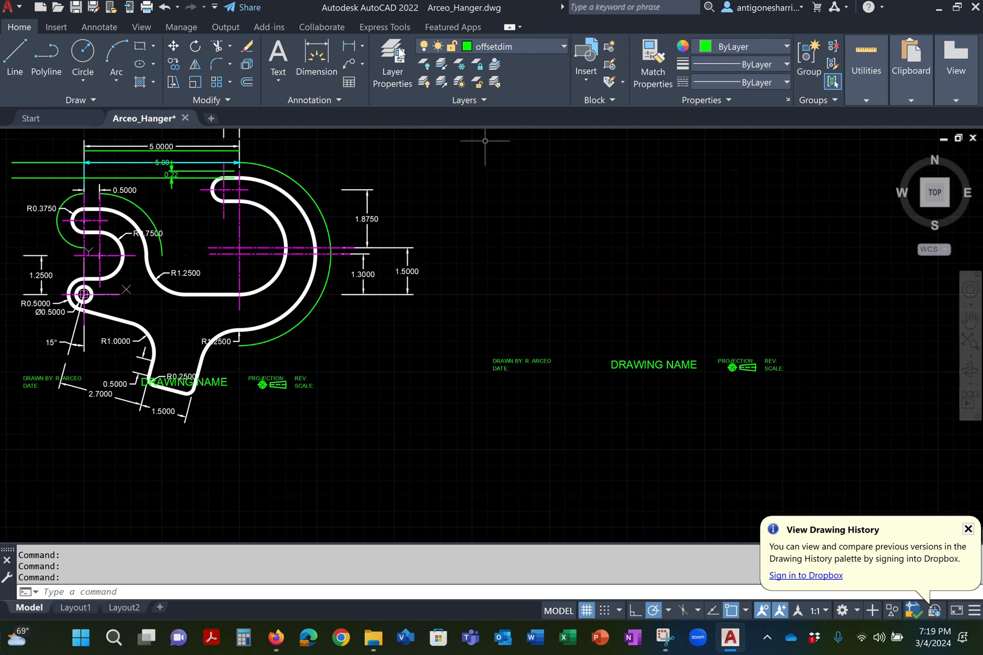
Step: Turn on the BORDER layer in the layer properties
{"action": "left_click", "coordinate": [392, 63]}
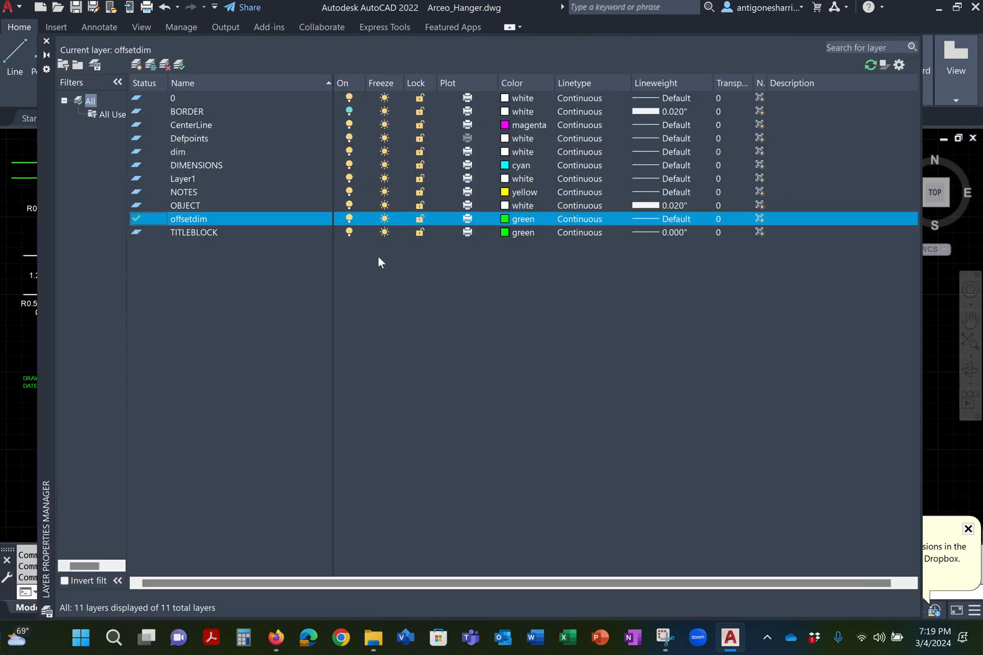
{"action": "left_click", "coordinate": [47, 41]}
{"action": "scroll", "coordinate": [504, 340], "scroll_direction": "down", "scroll_amount": 2}
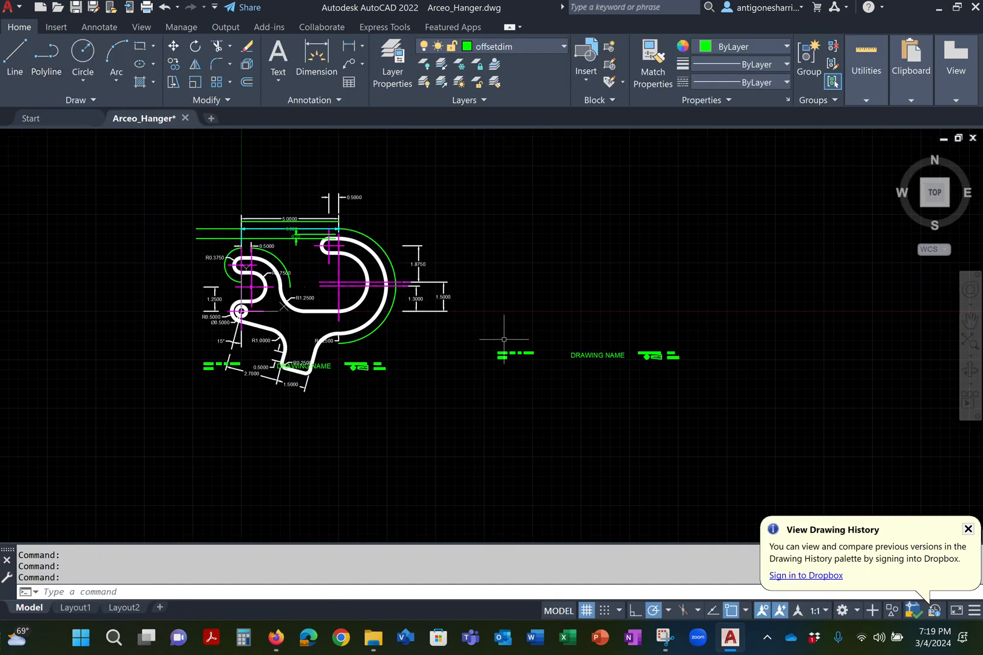
{"action": "left_click", "coordinate": [383, 56]}
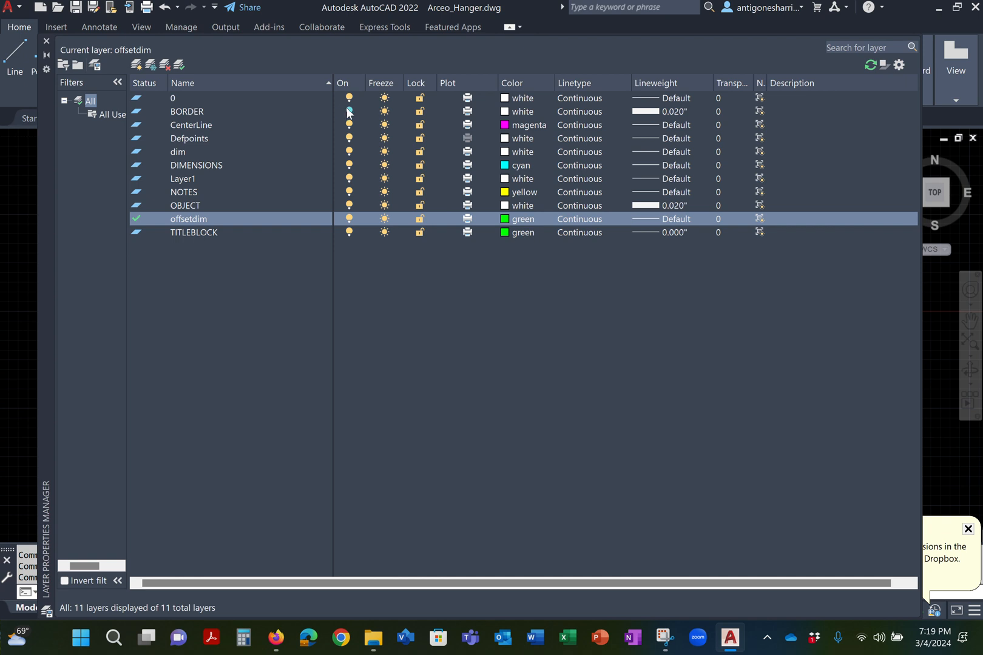
{"action": "left_click", "coordinate": [351, 112]}
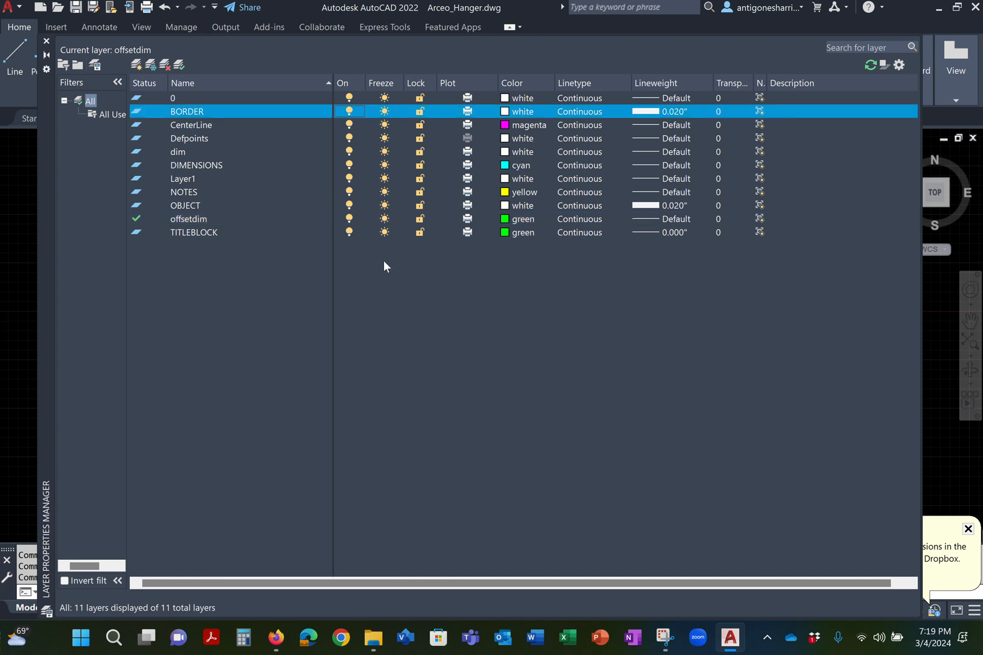
{"action": "left_click", "coordinate": [47, 41]}
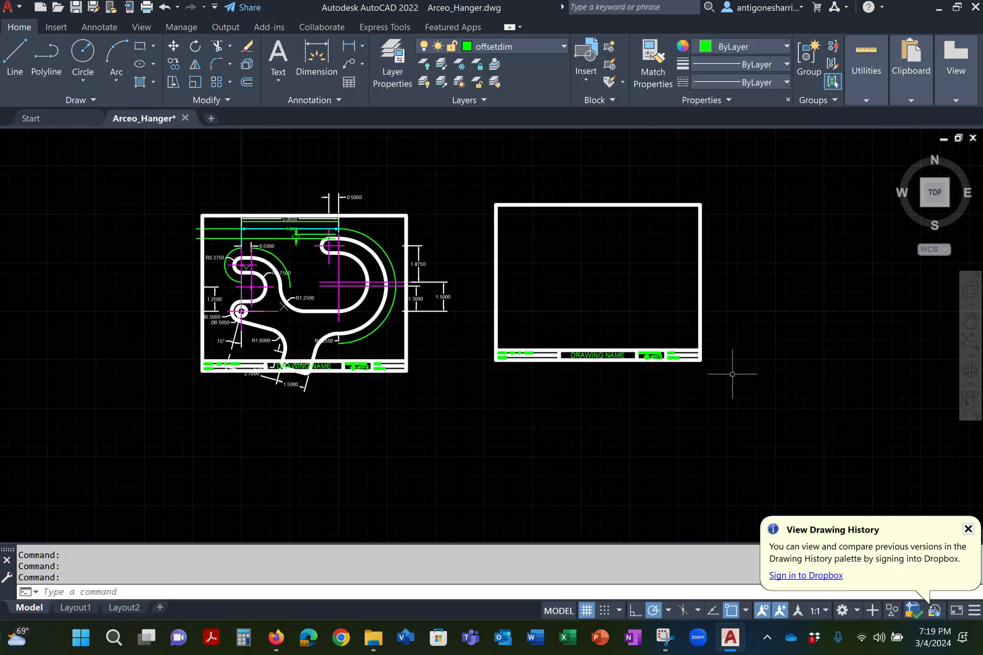
Step: Inspect the title block of the empty border beside the hanger and delete that extra border block
{"action": "scroll", "coordinate": [607, 383], "scroll_direction": "up", "scroll_amount": 4}
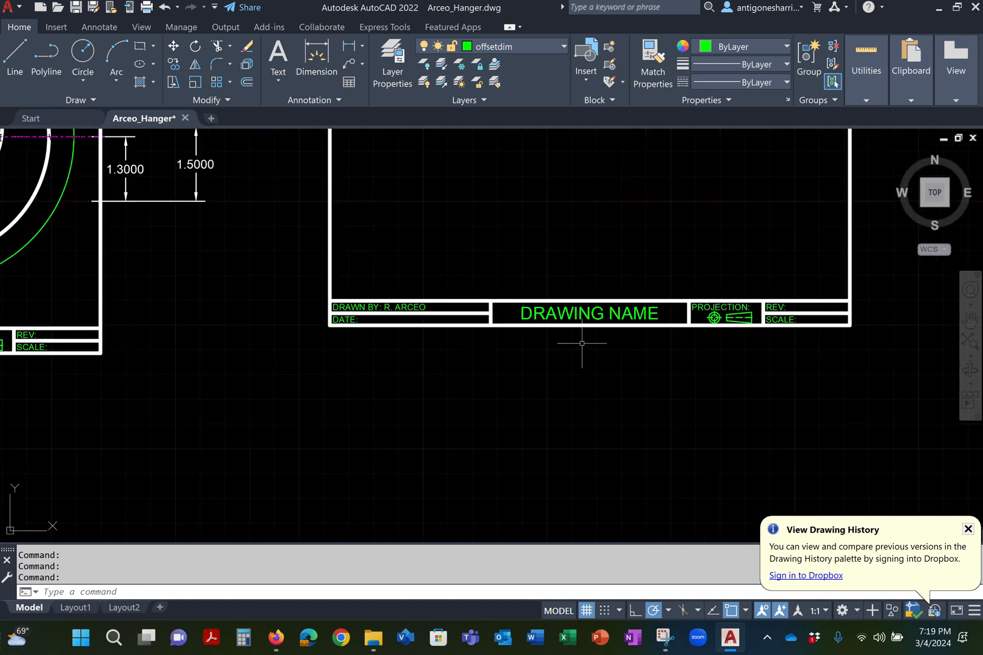
{"action": "scroll", "coordinate": [537, 338], "scroll_direction": "up", "scroll_amount": 4}
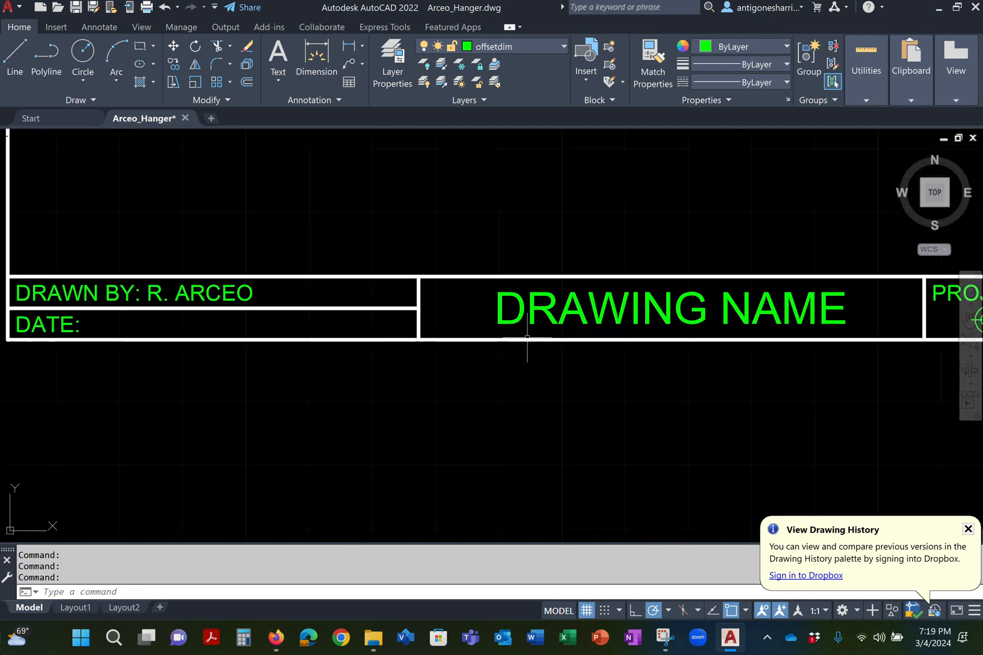
{"action": "scroll", "coordinate": [527, 338], "scroll_direction": "down", "scroll_amount": 6}
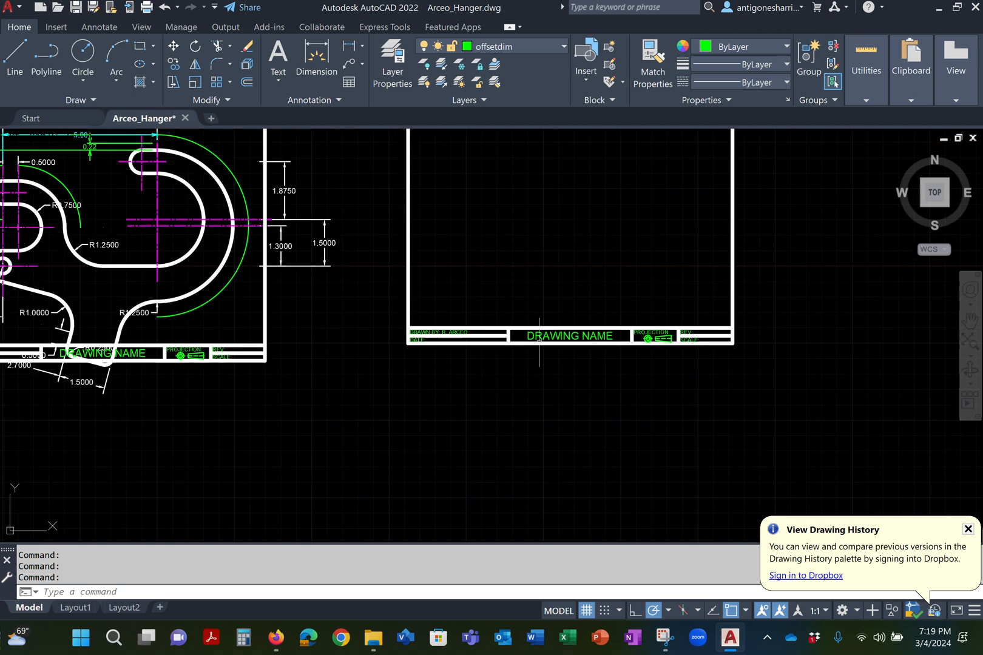
{"action": "scroll", "coordinate": [553, 300], "scroll_direction": "up", "scroll_amount": 2}
{"action": "scroll", "coordinate": [540, 282], "scroll_direction": "down", "scroll_amount": 2}
{"action": "mouse_move", "coordinate": [539, 306]}
{"action": "middle_mouse_down"}
{"action": "mouse_move", "coordinate": [543, 341]}
{"action": "mouse_move", "coordinate": [586, 408]}
{"action": "mouse_move", "coordinate": [597, 391]}
{"action": "mouse_move", "coordinate": [631, 380]}
{"action": "mouse_move", "coordinate": [774, 372]}
{"action": "mouse_move", "coordinate": [653, 352]}
{"action": "middle_mouse_up"}
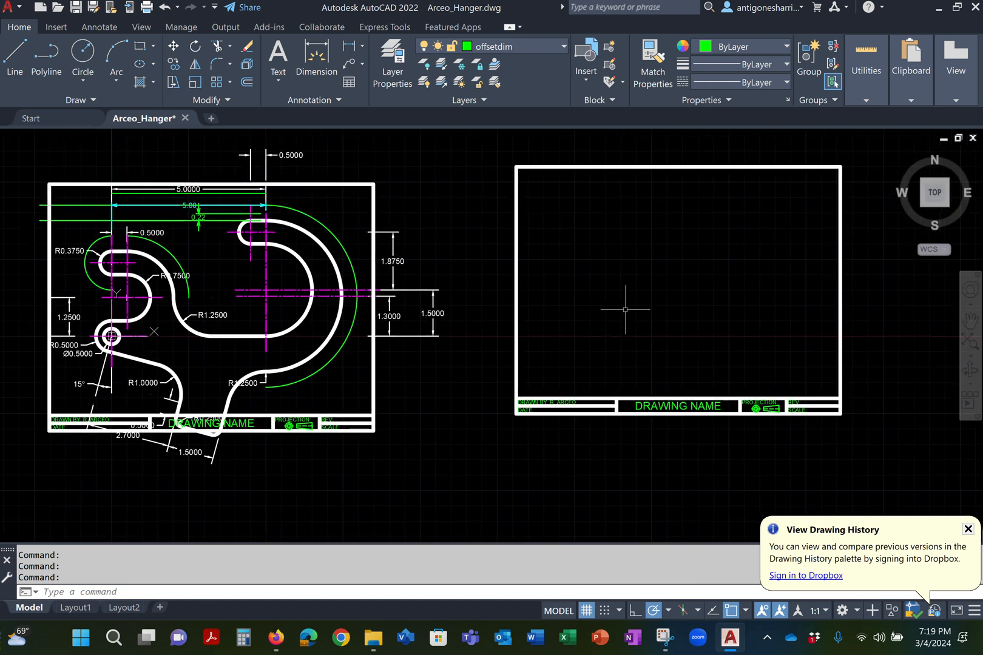
{"action": "left_click", "coordinate": [467, 140]}
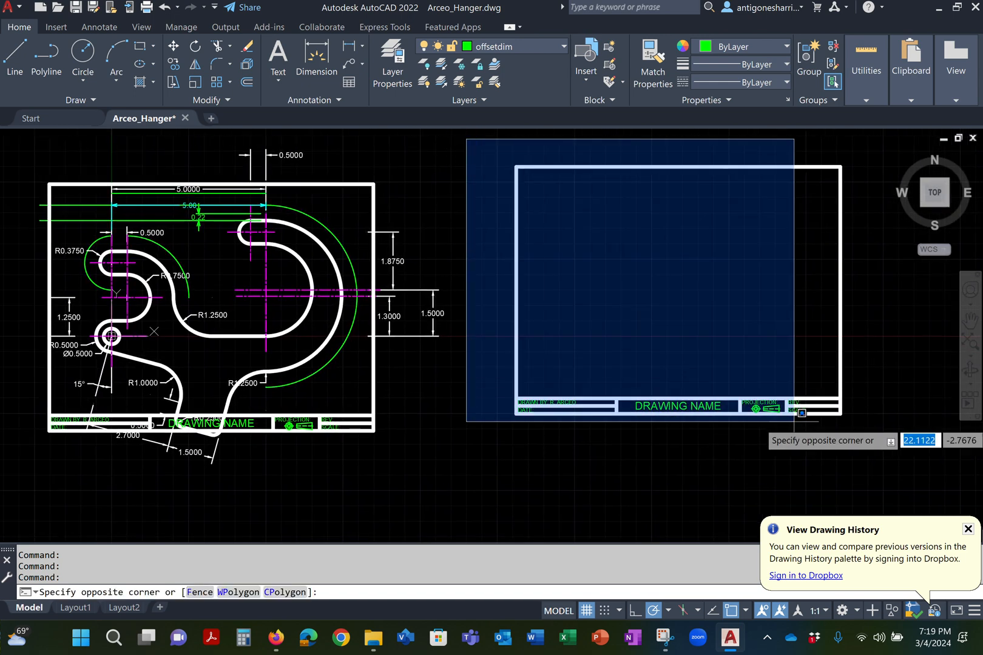
{"action": "left_click", "coordinate": [892, 452]}
{"action": "key", "text": "Delete"}
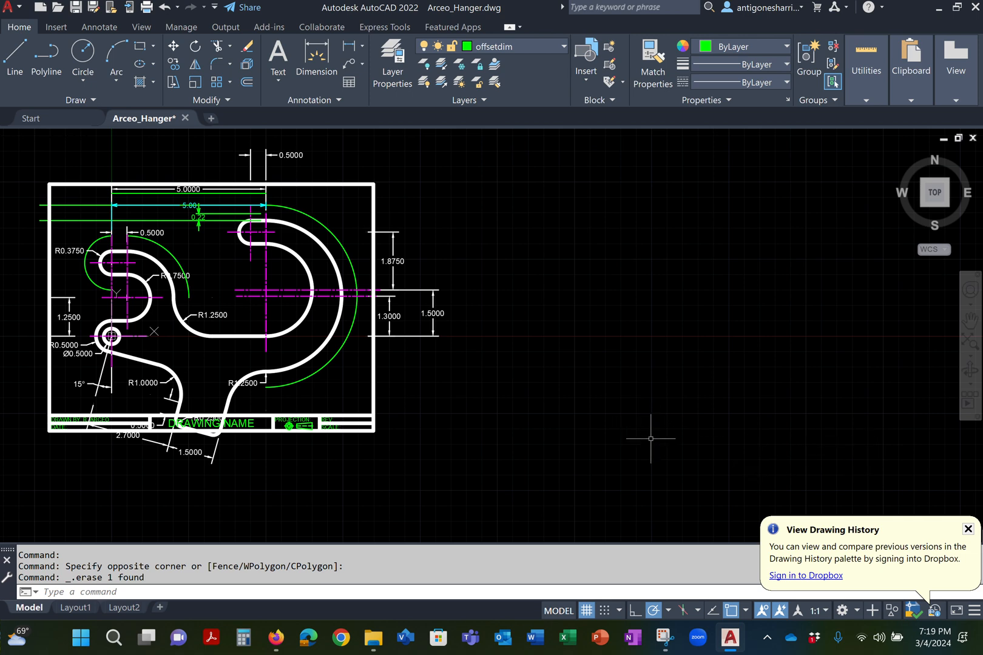
Step: Review the BORDER, CenterLine and dim layers in the layer properties
{"action": "middle_click_drag", "start_coordinate": [654, 438], "coordinate": [851, 439]}
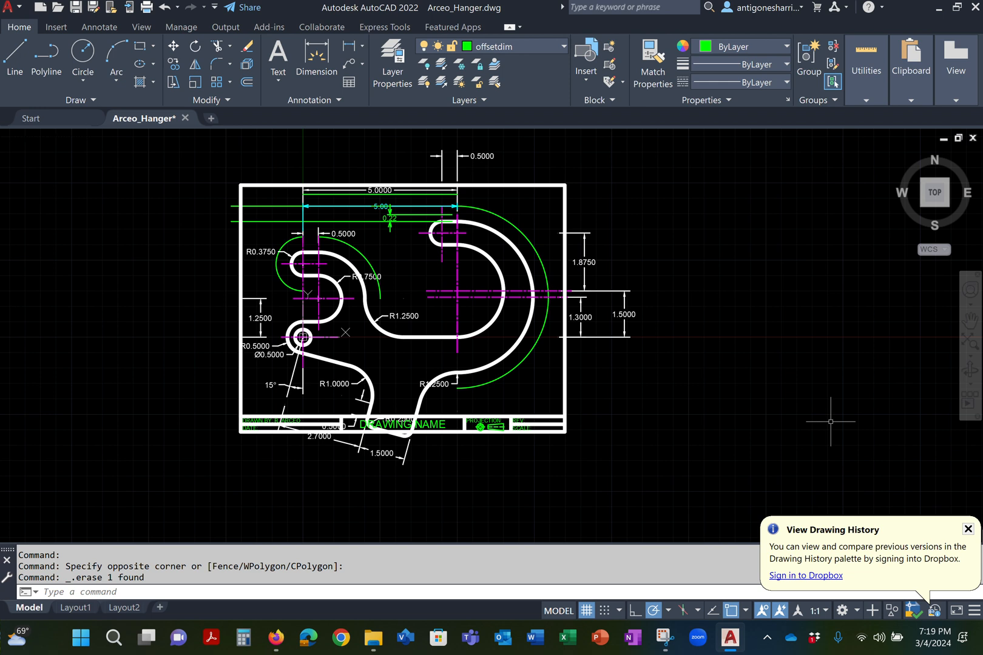
{"action": "left_click", "coordinate": [394, 81]}
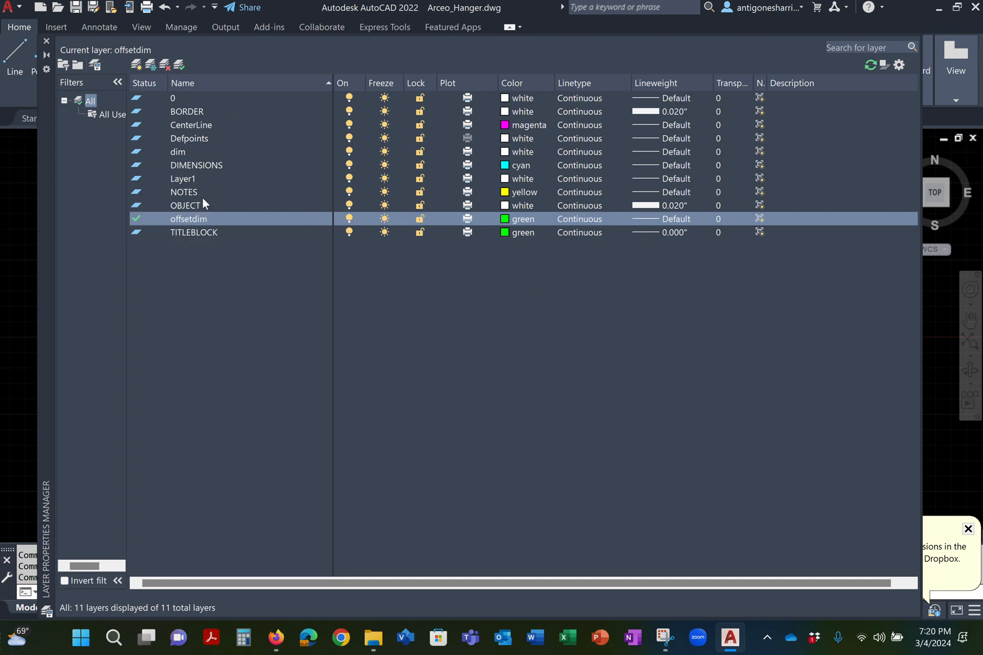
{"action": "left_click", "coordinate": [187, 117]}
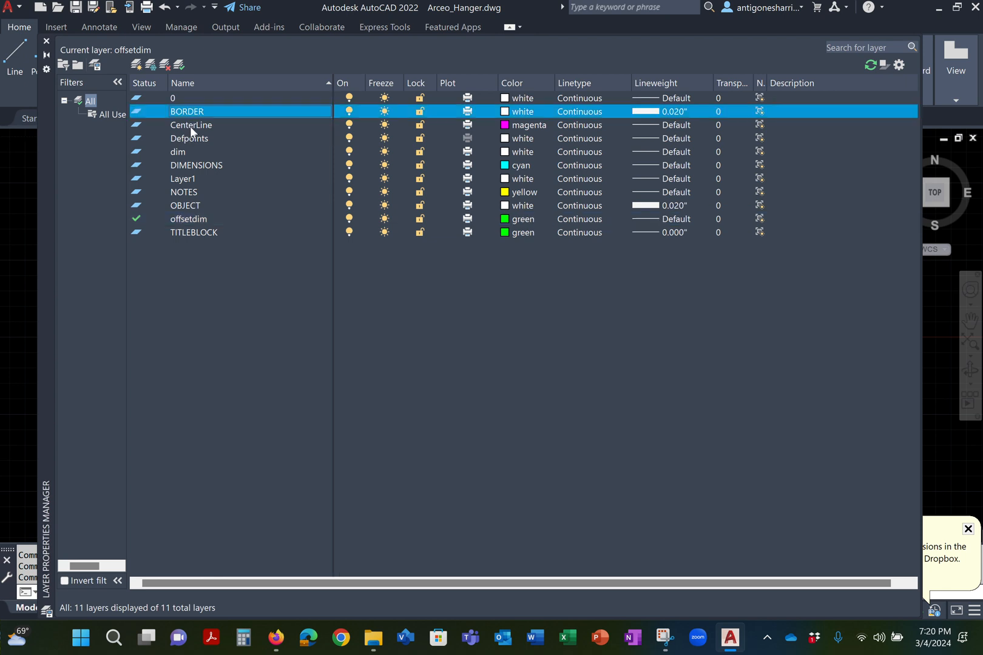
{"action": "left_click", "coordinate": [189, 126]}
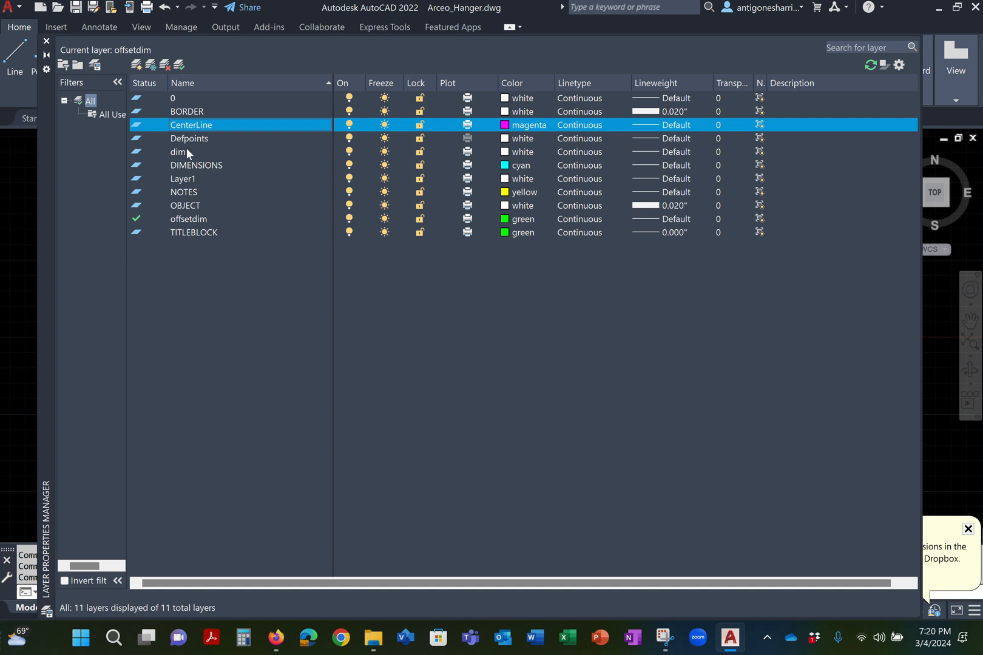
{"action": "left_click", "coordinate": [185, 152]}
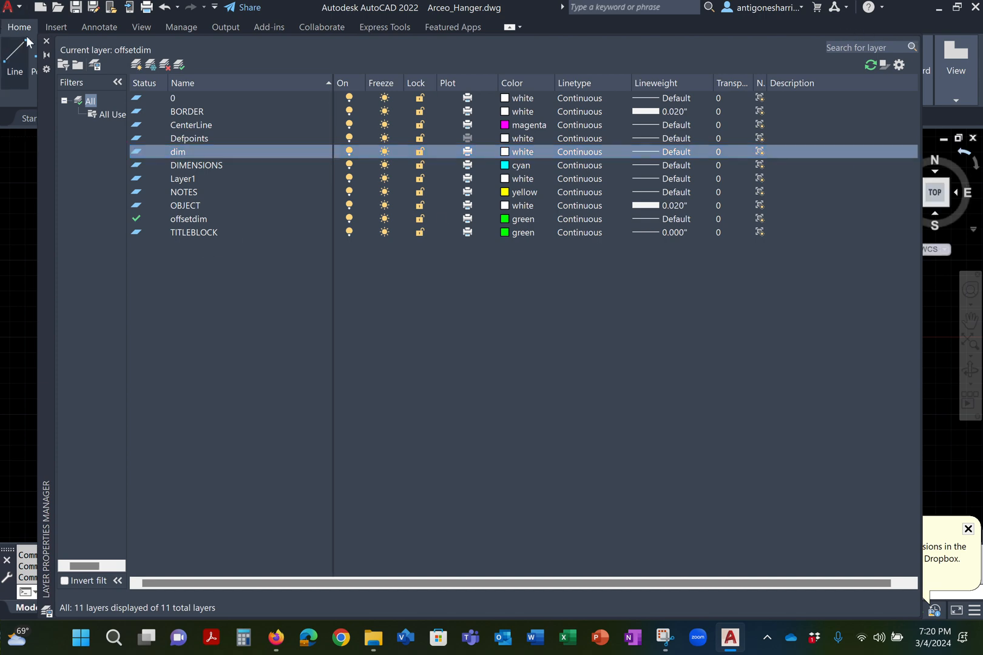
{"action": "left_click", "coordinate": [48, 41]}
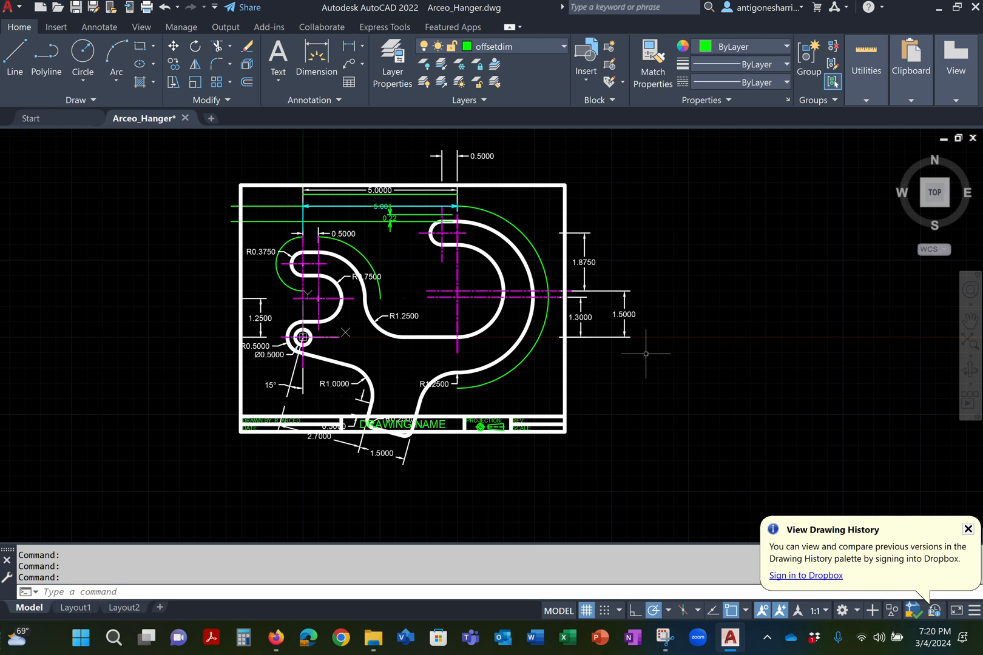
Step: Move the border block around the hanger straight down by about 0.5 units
{"action": "scroll", "coordinate": [511, 362], "scroll_direction": "up", "scroll_amount": 2}
{"action": "scroll", "coordinate": [549, 424], "scroll_direction": "down", "scroll_amount": 2}
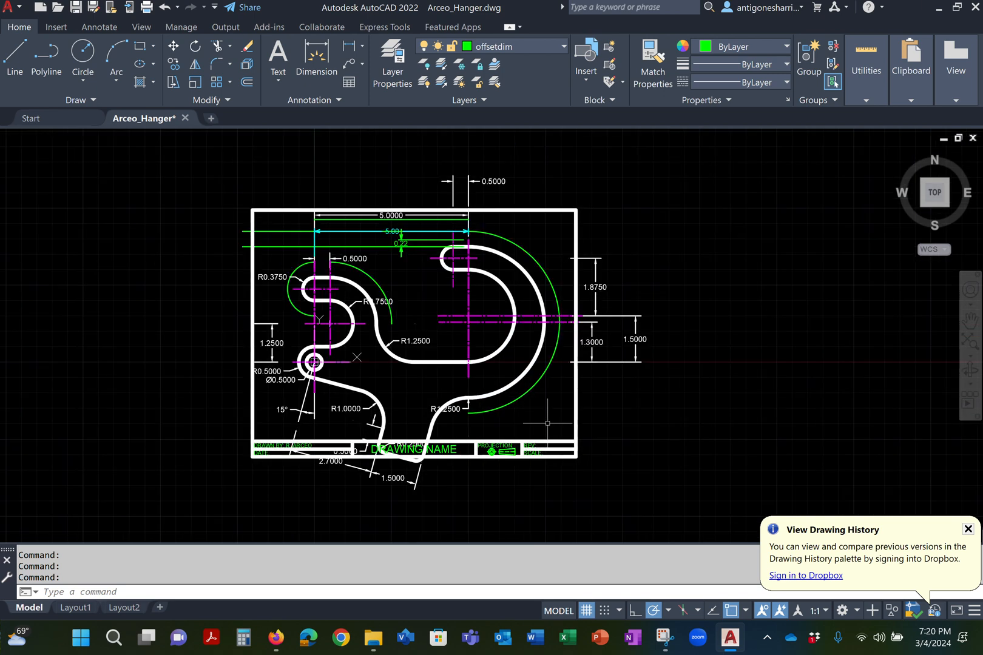
{"action": "type", "text": "m"}
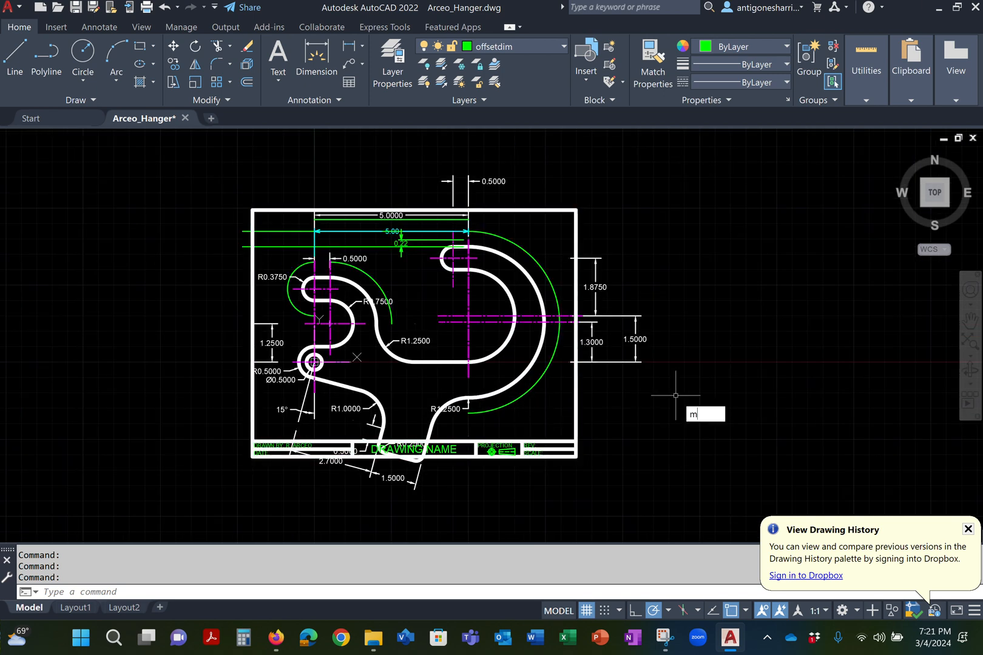
{"action": "key", "text": "Return"}
{"action": "left_click", "coordinate": [607, 478]}
{"action": "left_click", "coordinate": [516, 430]}
{"action": "key", "text": "Return"}
{"action": "left_click", "coordinate": [693, 415]}
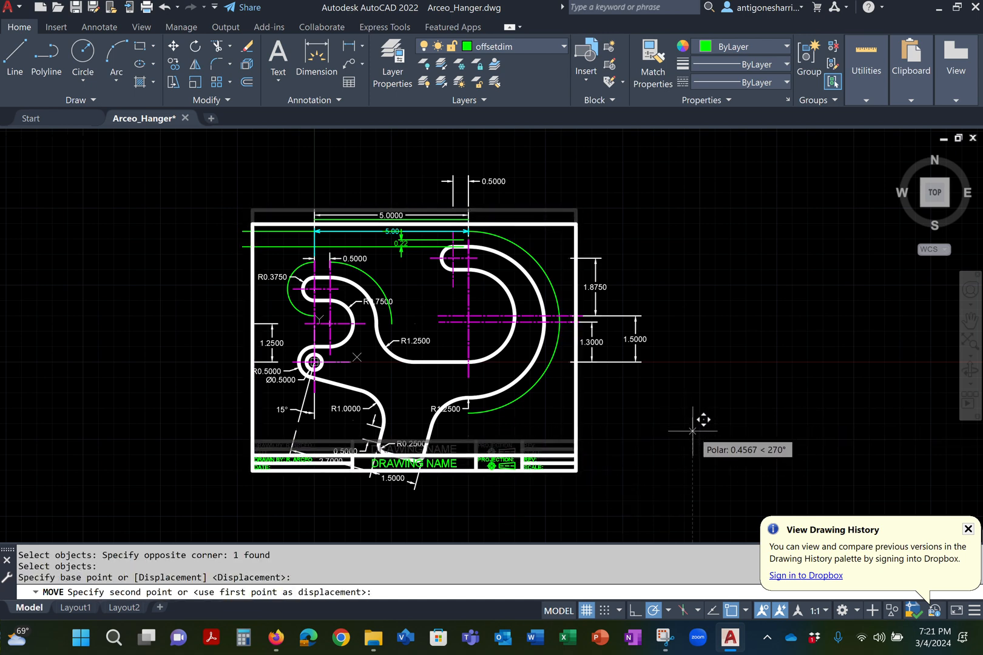
{"action": "left_click", "coordinate": [693, 434]}
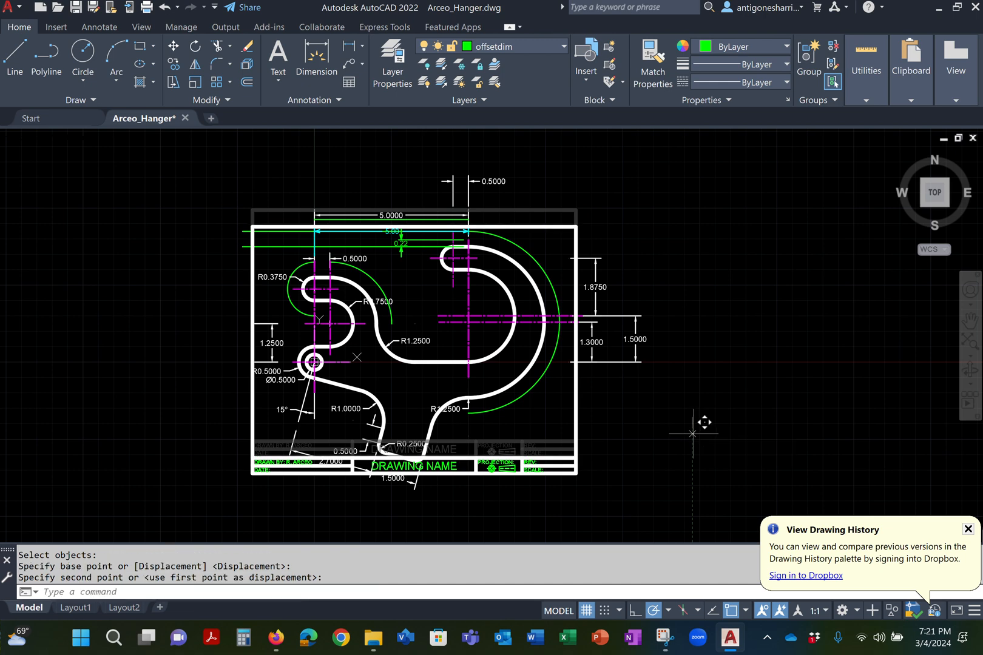
Step: Delete the border block around the hanger and undo the deletion
{"action": "left_click", "coordinate": [601, 482]}
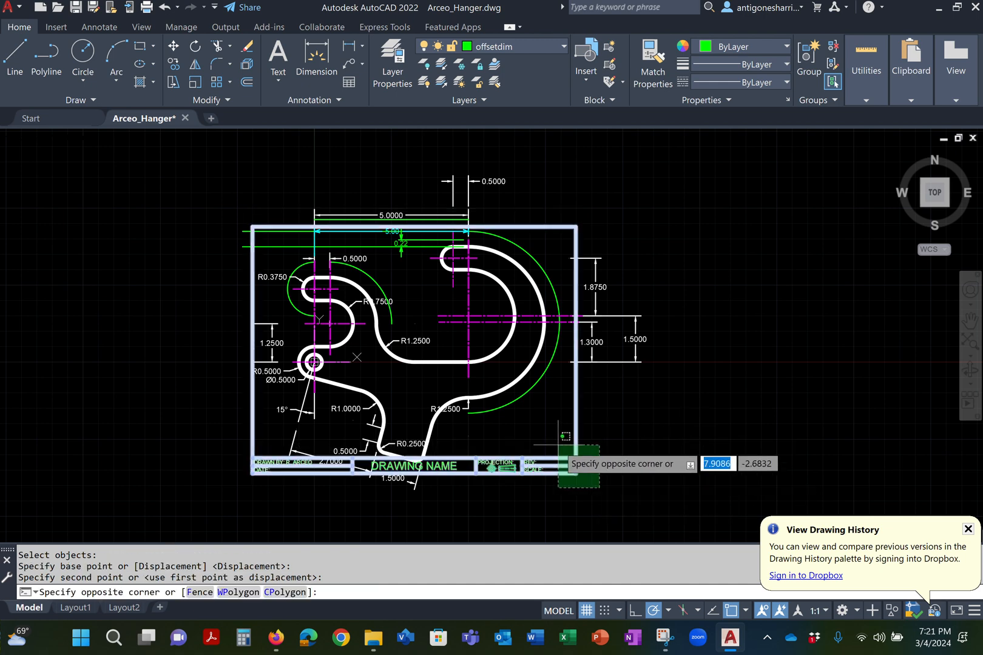
{"action": "left_click", "coordinate": [565, 454]}
{"action": "key", "text": "Delete"}
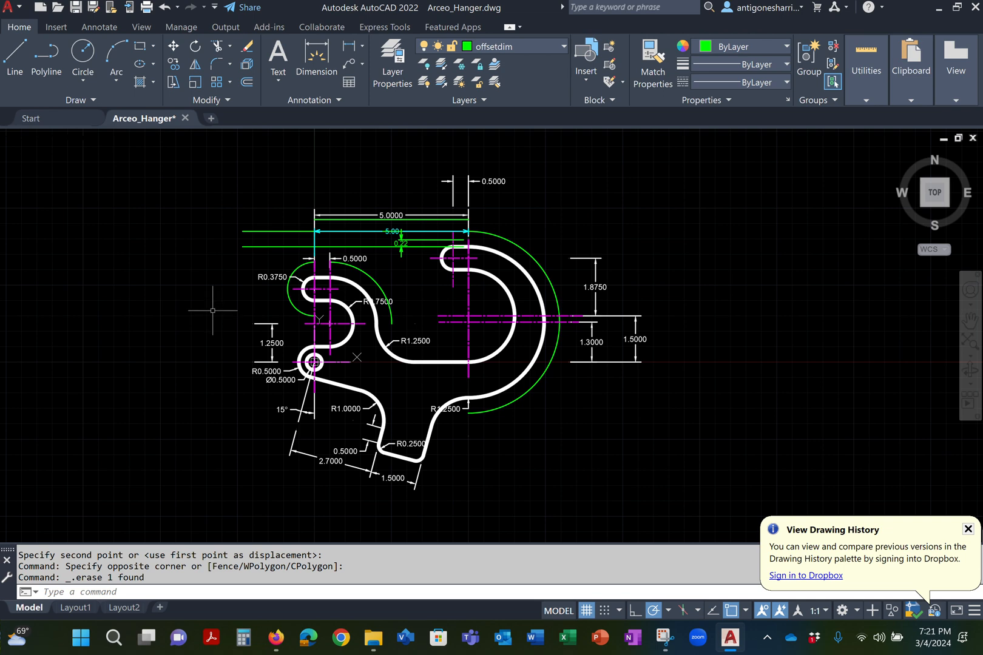
{"action": "left_click", "coordinate": [165, 8]}
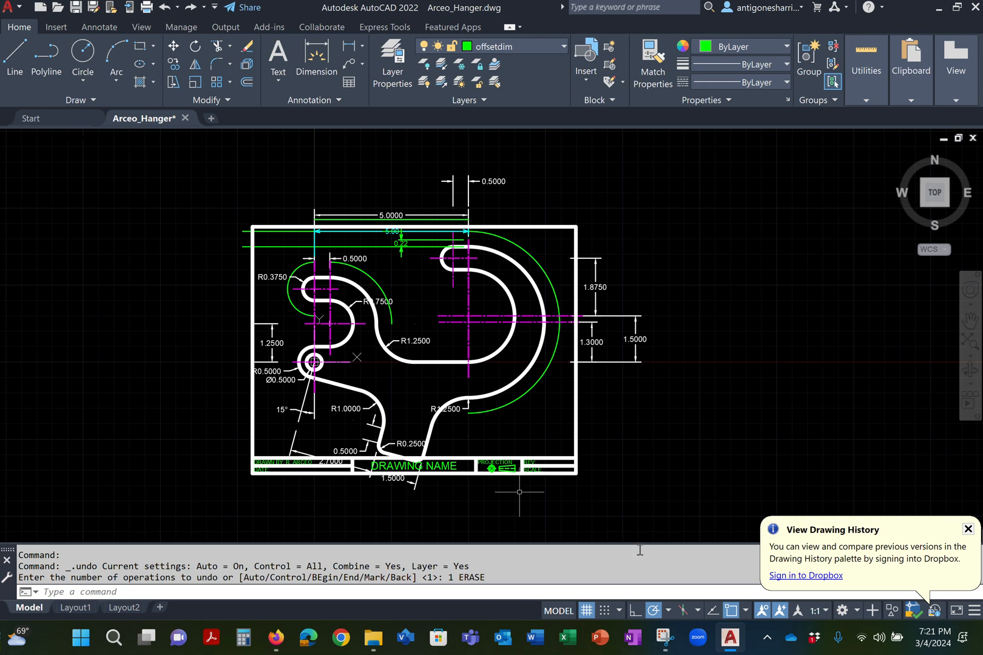
{"action": "type", "text": "scale"}
{"action": "key", "text": "Return"}
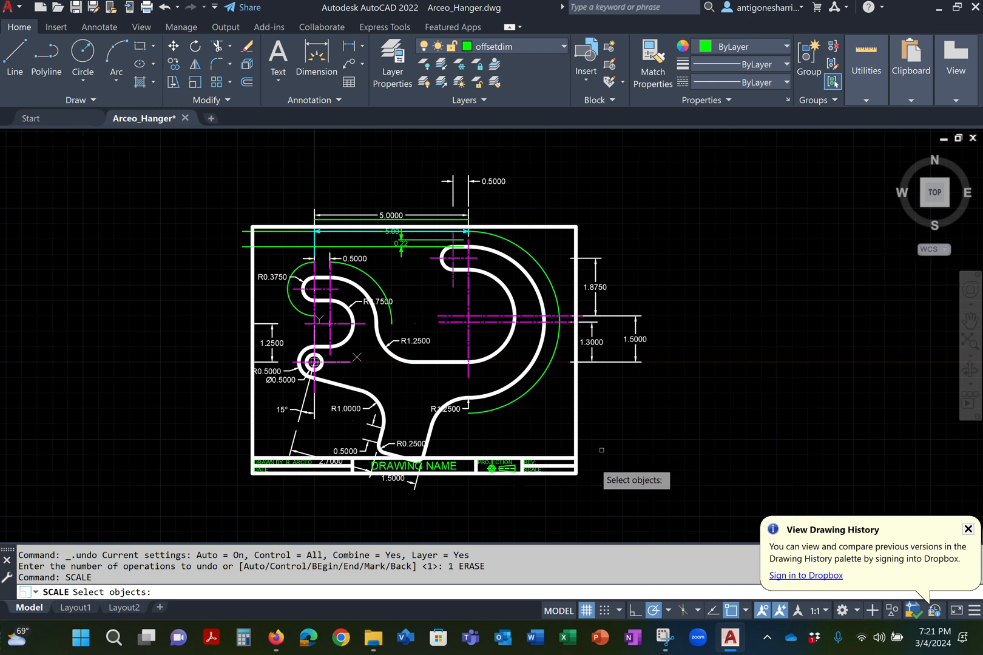
{"action": "left_click", "coordinate": [573, 473]}
{"action": "left_click", "coordinate": [566, 484]}
{"action": "key", "text": "Return"}
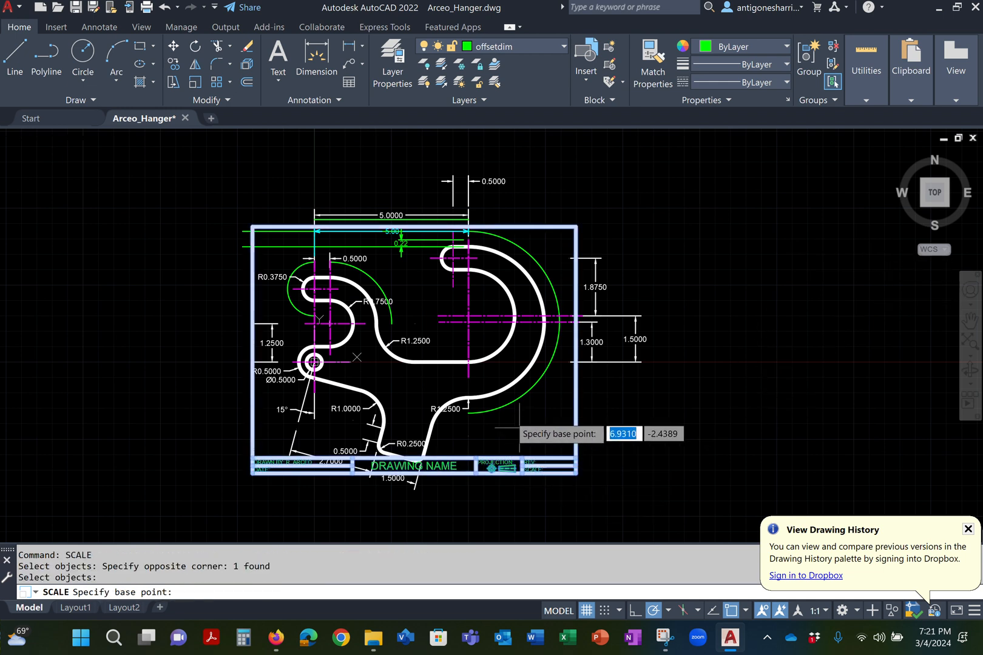
{"action": "key", "text": "Escape"}
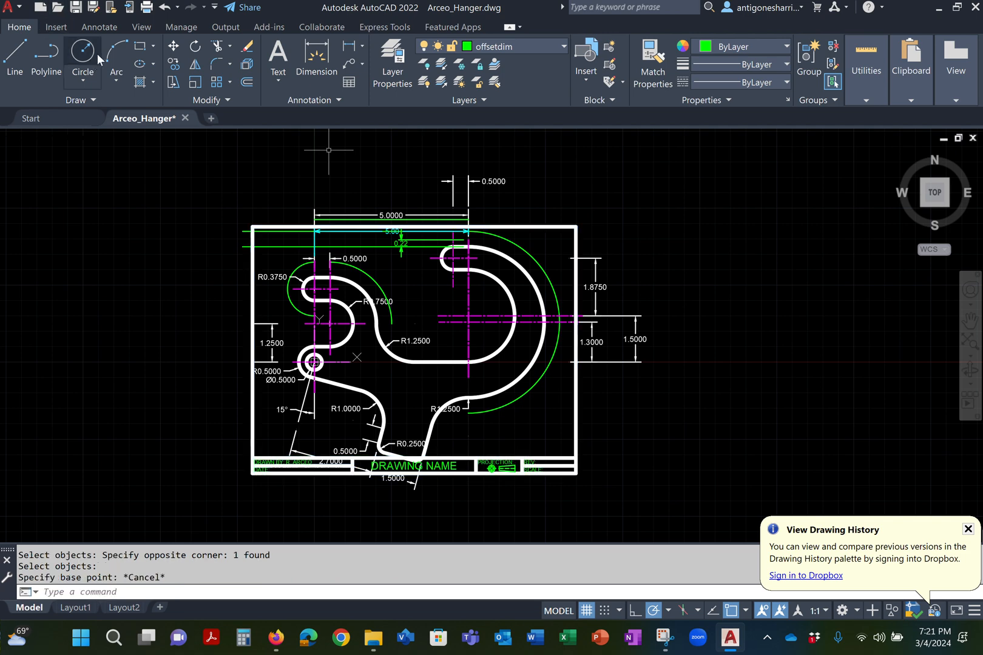
{"action": "key", "text": "Escape"}
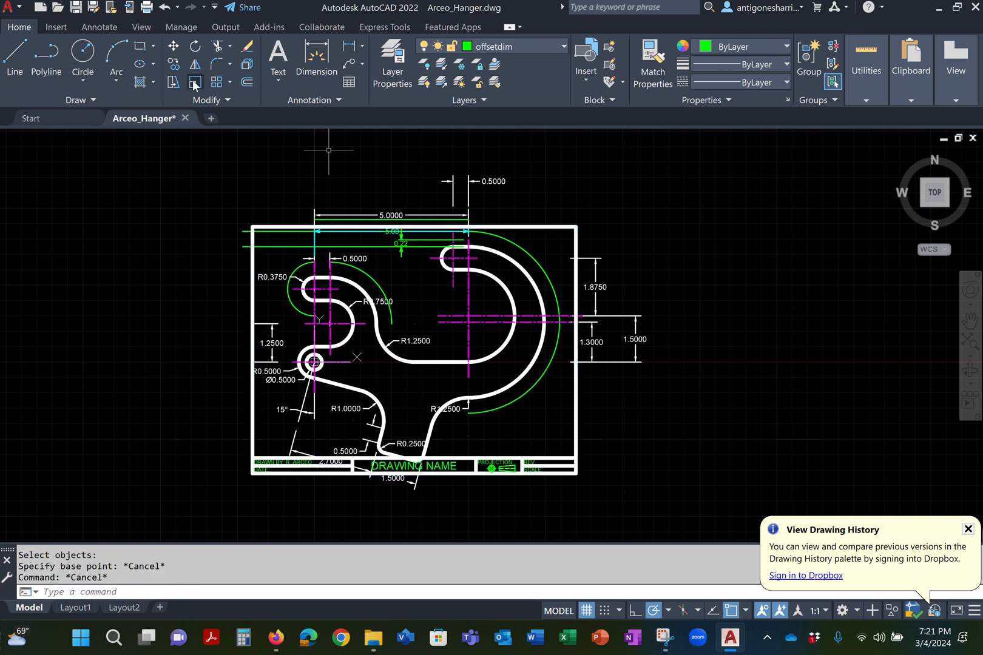
Step: Try scaling the border block by a factor of 4/3 about a point near the middle of the hanger, and undo it
{"action": "left_click", "coordinate": [194, 85]}
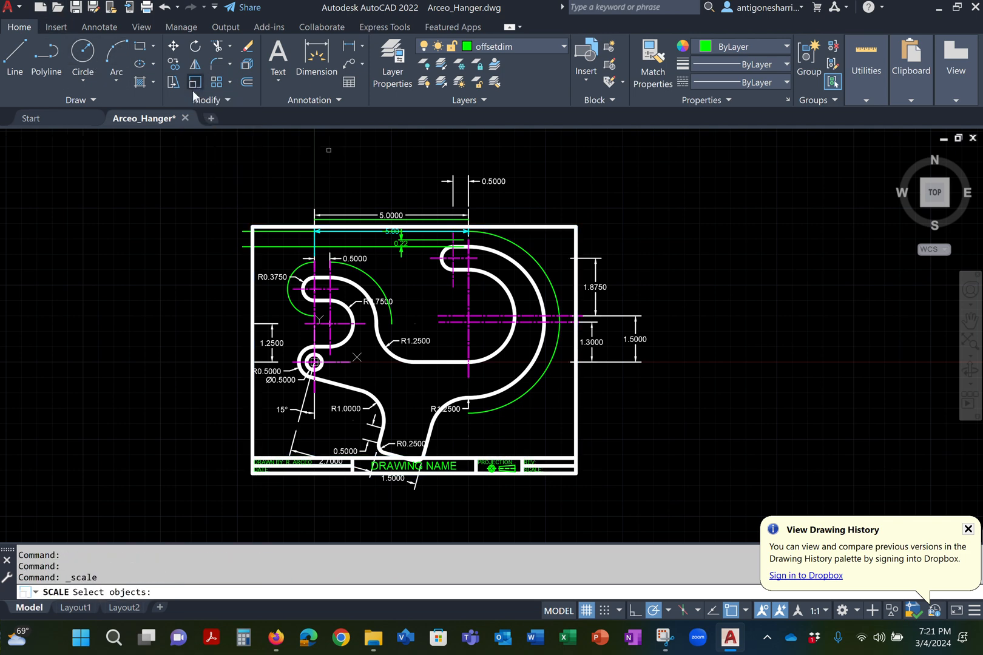
{"action": "left_click", "coordinate": [530, 226]}
{"action": "key", "text": "Return"}
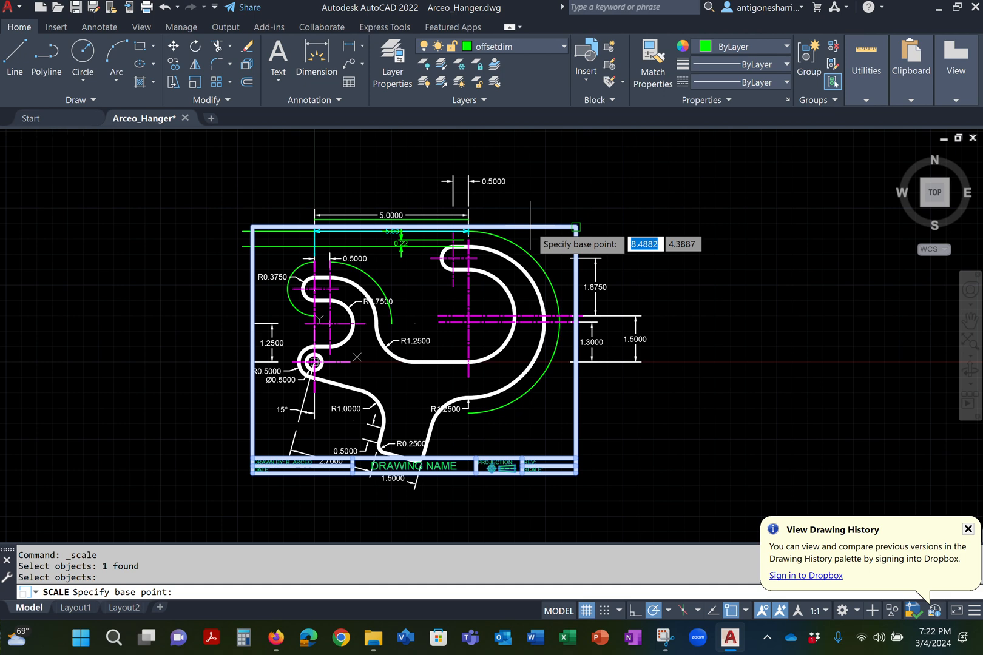
{"action": "left_click", "coordinate": [414, 363]}
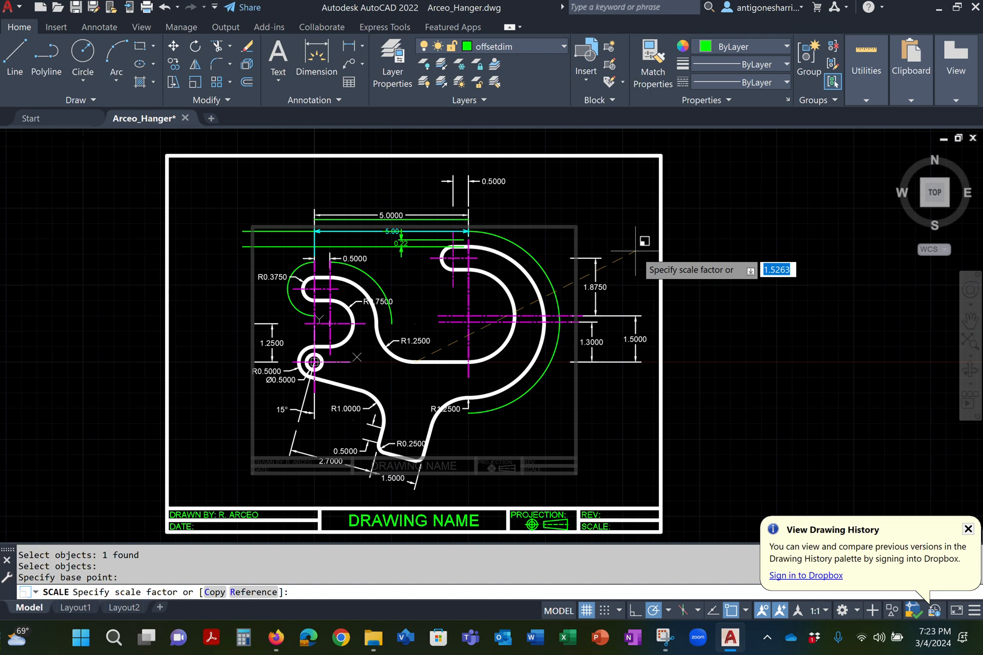
{"action": "type", "text": "4/3"}
{"action": "key", "text": "Return"}
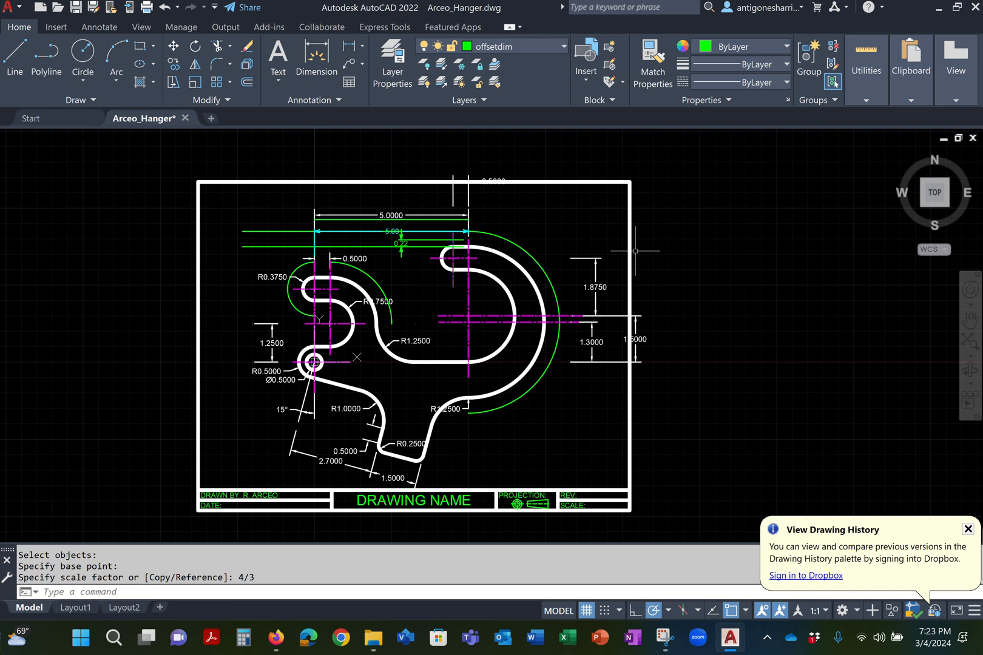
{"action": "left_click", "coordinate": [164, 7]}
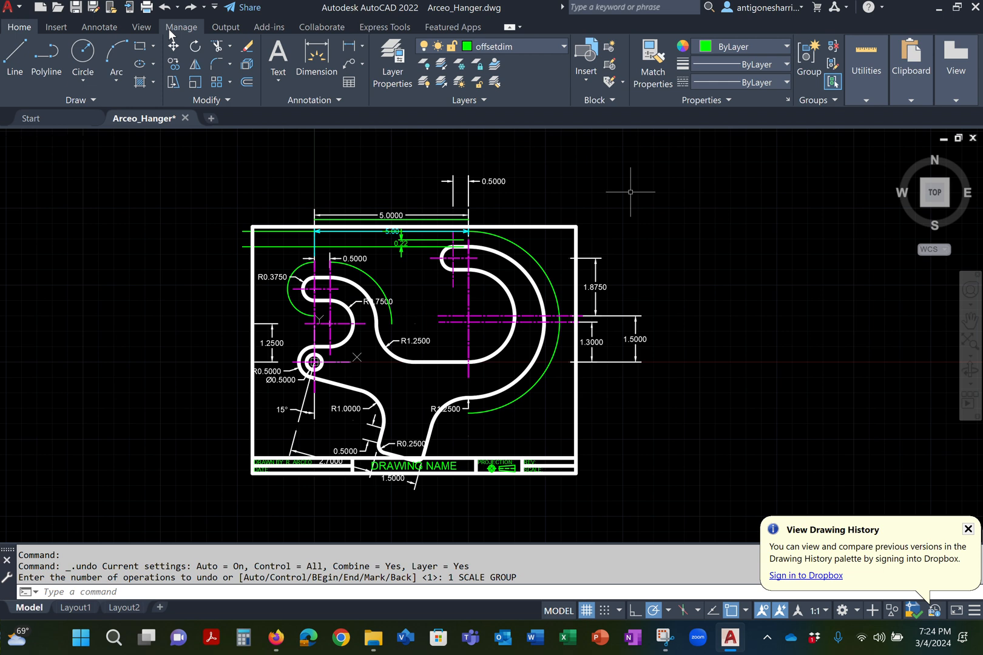
Step: Try scaling the border block by a factor of 2 about a point inside the hanger, and undo the enlargement
{"action": "type", "text": "scale"}
{"action": "key", "text": "Return"}
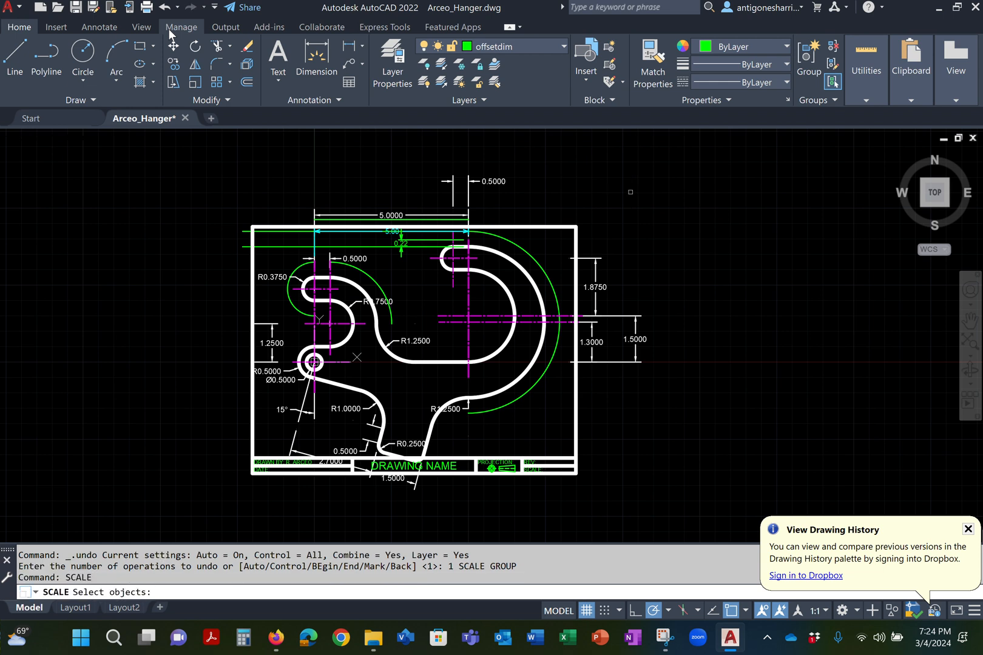
{"action": "left_click", "coordinate": [544, 223]}
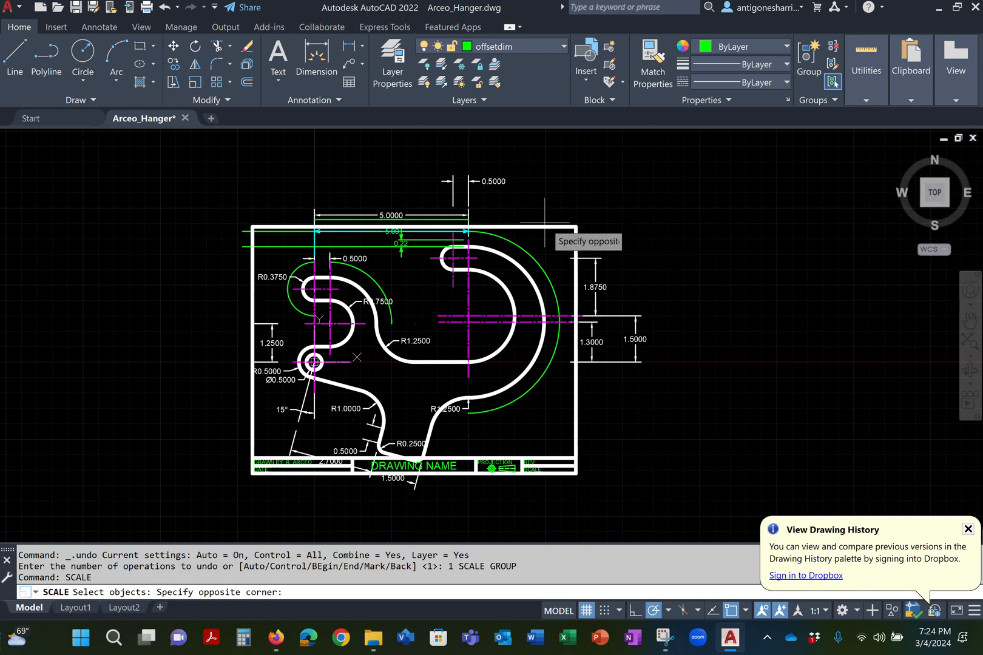
{"action": "left_click", "coordinate": [537, 232]}
{"action": "key", "text": "Return"}
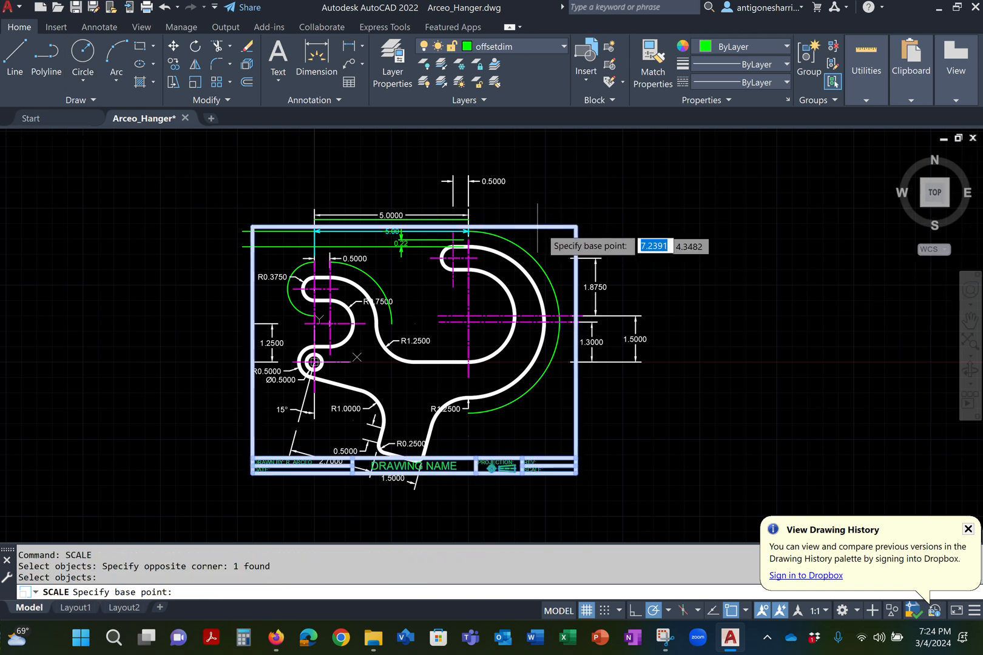
{"action": "left_click", "coordinate": [436, 351]}
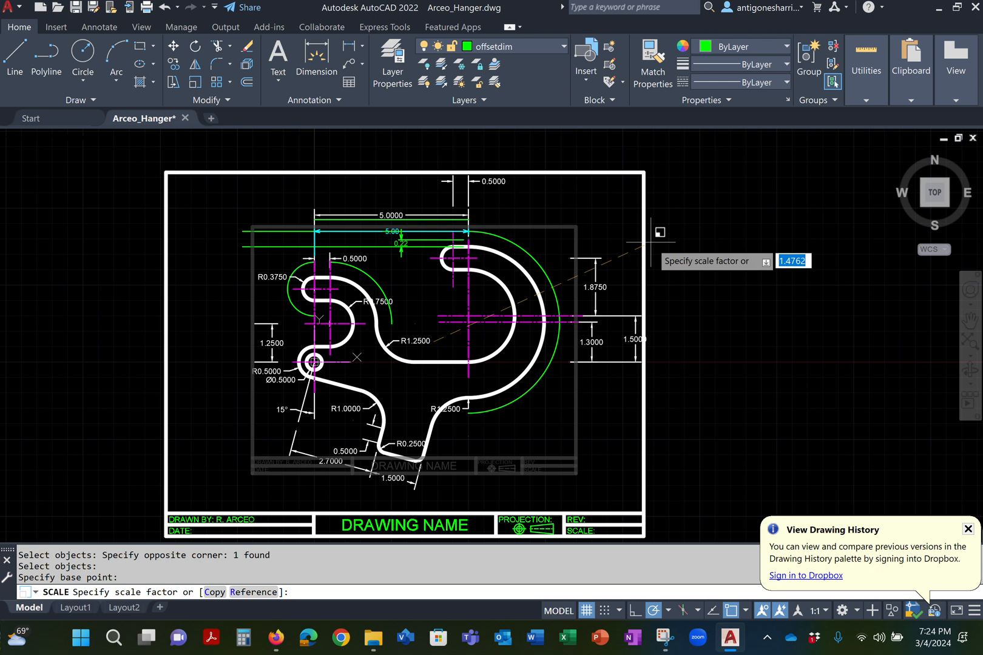
{"action": "type", "text": "2"}
{"action": "key", "text": "Return"}
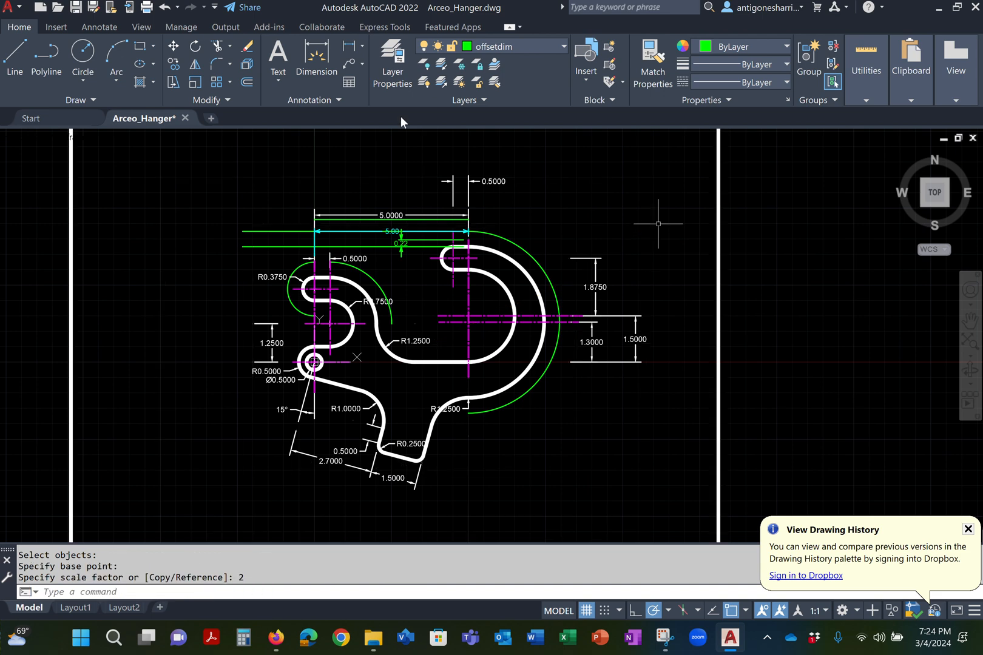
{"action": "scroll", "coordinate": [429, 235], "scroll_direction": "down", "scroll_amount": 2}
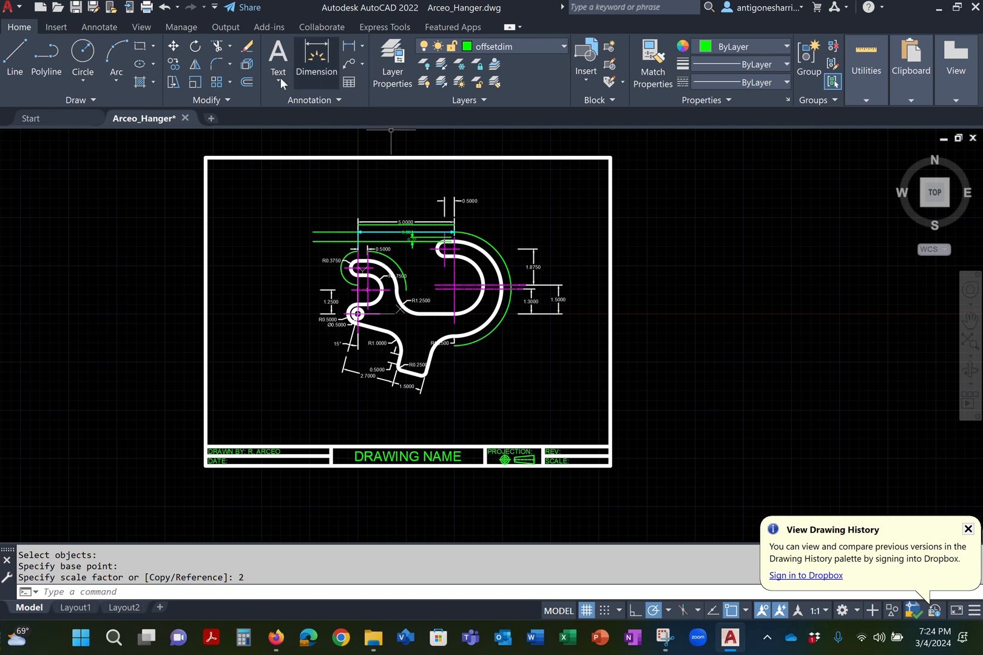
{"action": "left_click", "coordinate": [164, 7]}
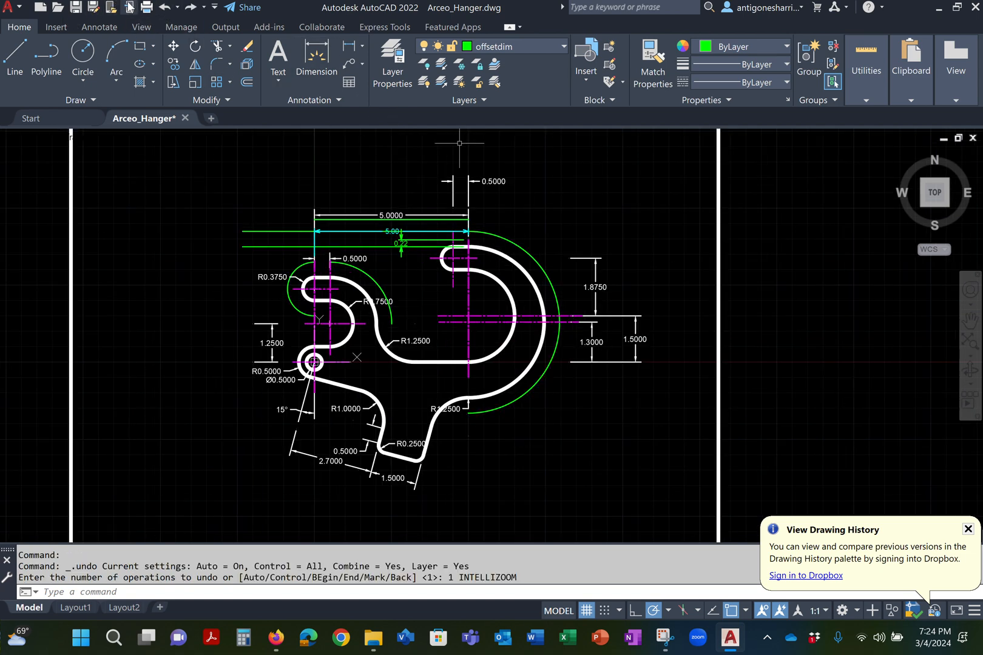
{"action": "left_click", "coordinate": [164, 8]}
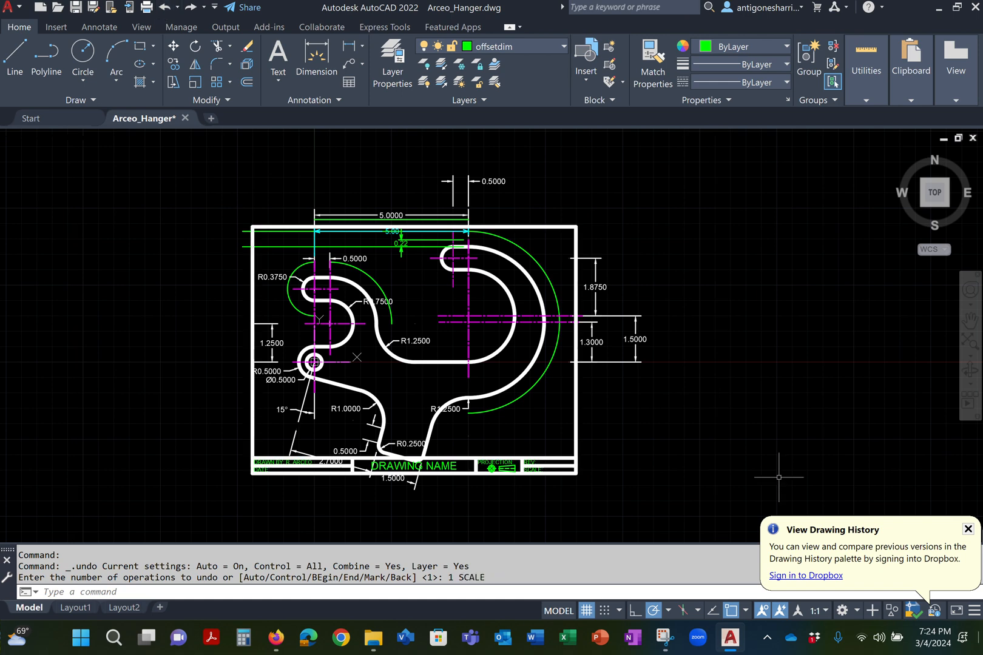
Step: Scale the border block by a factor of 8/5 about a point near the middle of the hanger
{"action": "type", "text": "scale"}
{"action": "key", "text": "Return"}
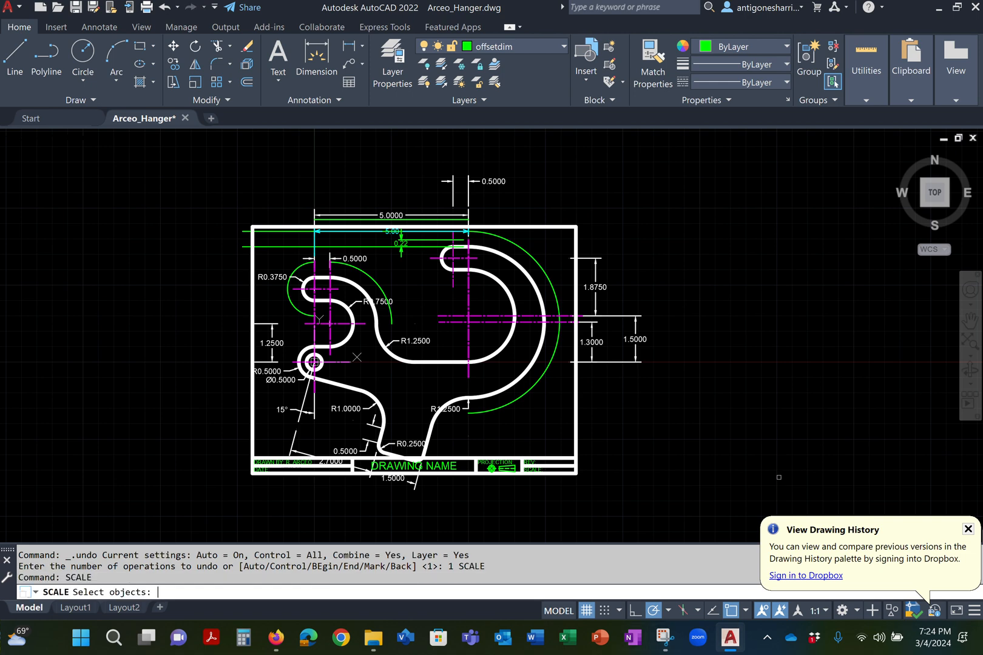
{"action": "left_click", "coordinate": [636, 501]}
{"action": "left_click", "coordinate": [573, 450]}
{"action": "key", "text": "Return"}
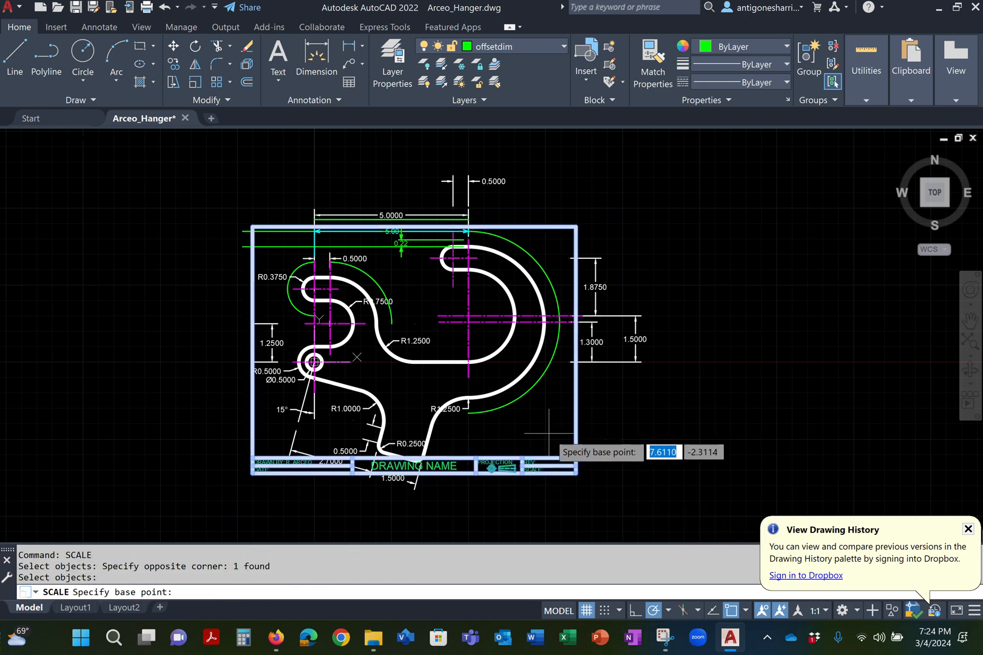
{"action": "key", "text": "Return"}
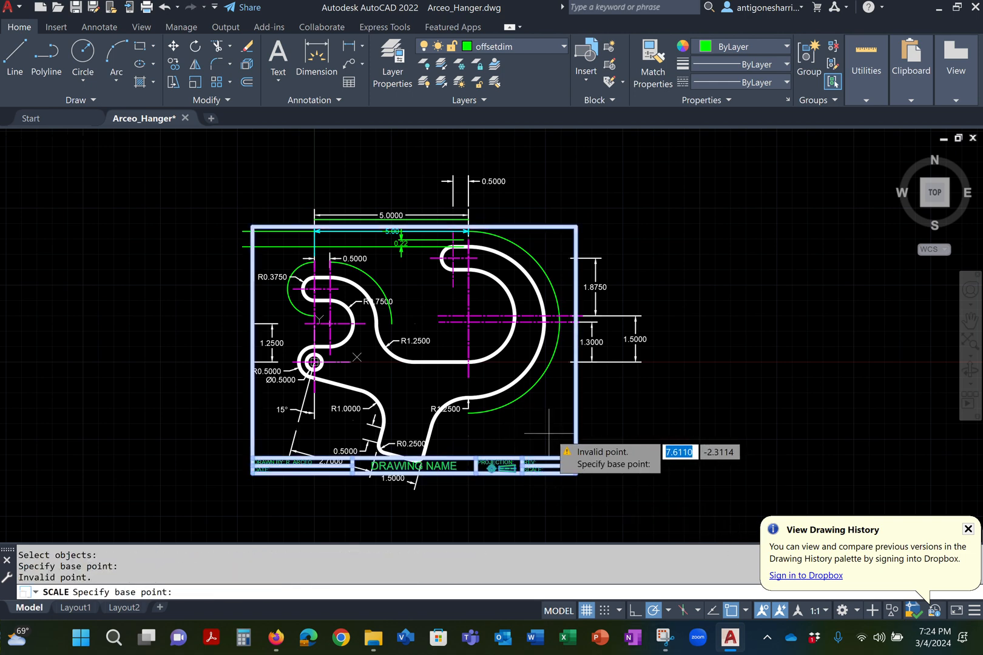
{"action": "left_click", "coordinate": [417, 328]}
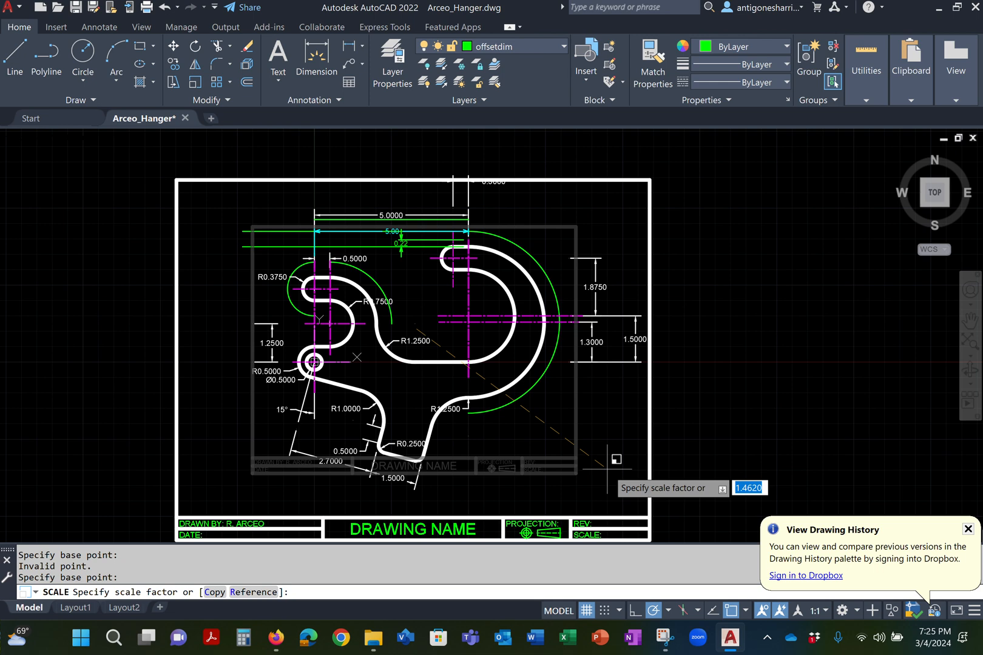
{"action": "type", "text": "8/5"}
{"action": "key", "text": "Return"}
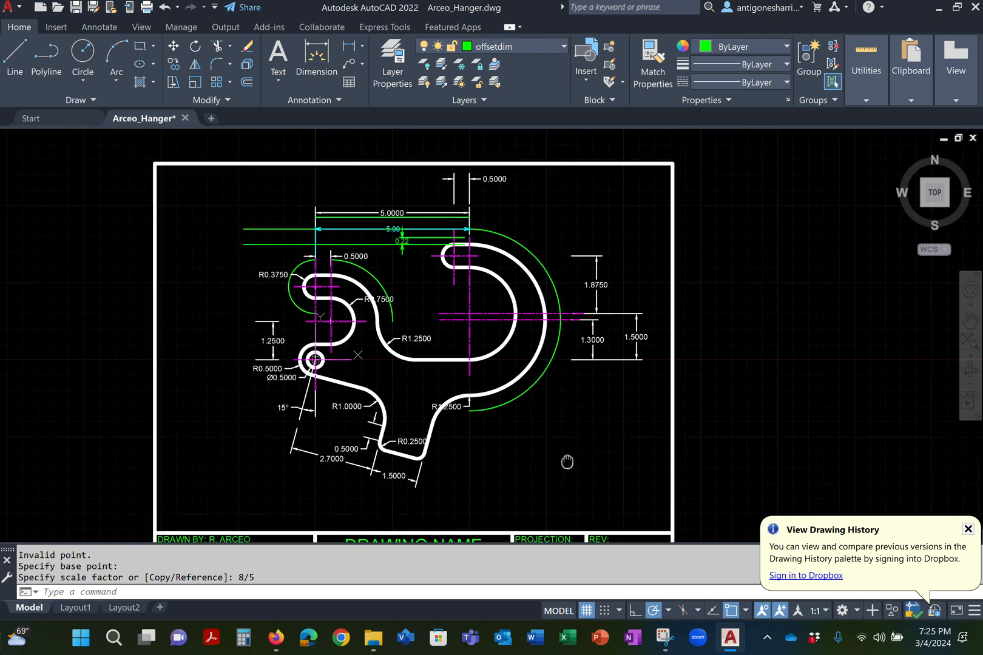
{"action": "middle_click_drag", "start_coordinate": [566, 461], "coordinate": [616, 439]}
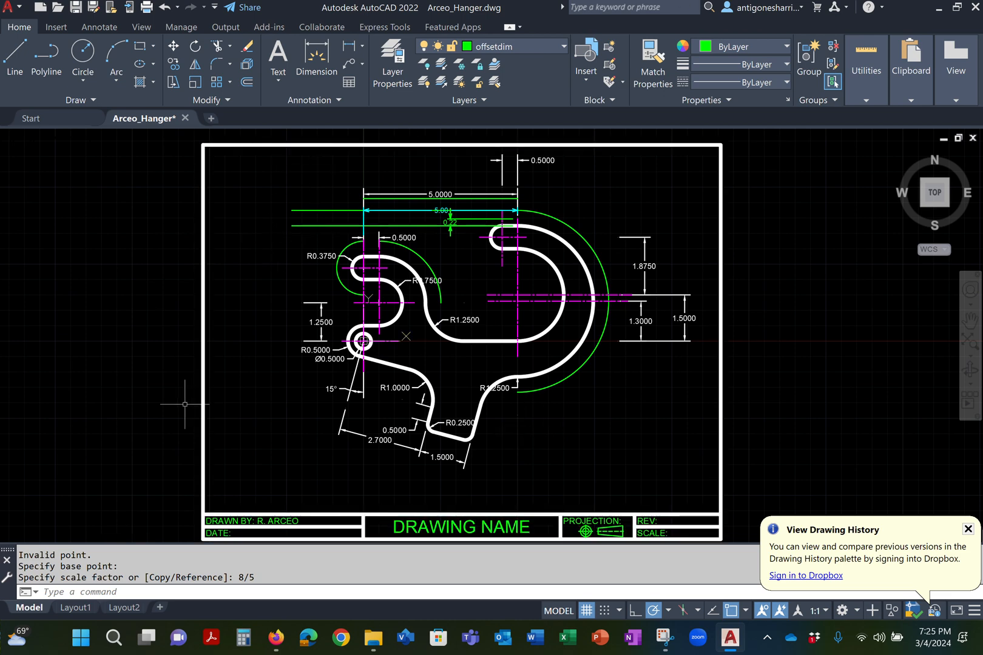
{"action": "middle_click_drag", "start_coordinate": [405, 462], "coordinate": [446, 361]}
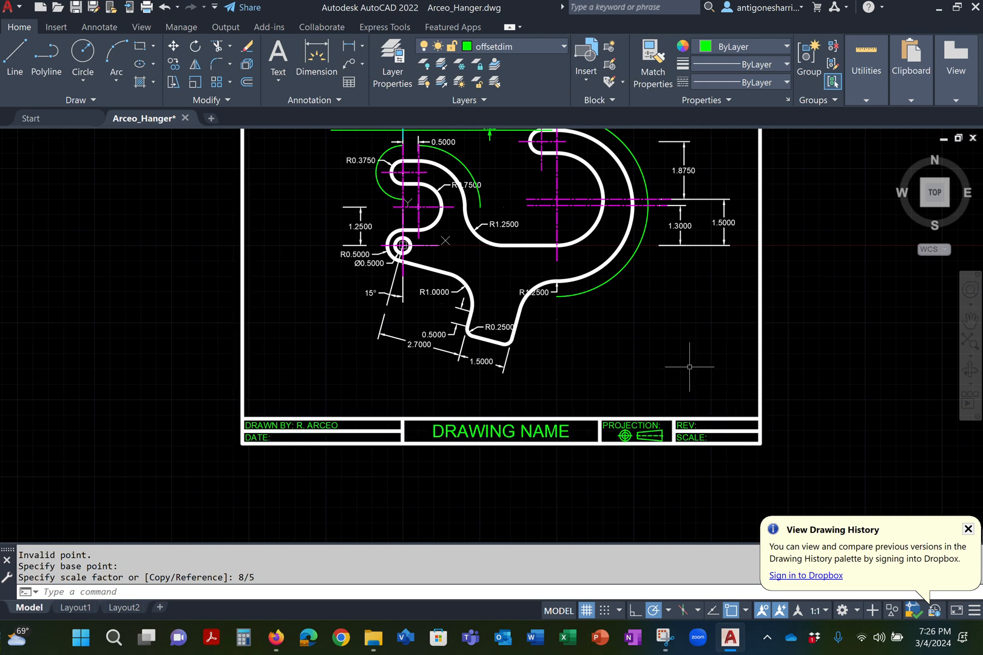
{"action": "middle_click_drag", "start_coordinate": [560, 415], "coordinate": [508, 431]}
{"action": "scroll", "coordinate": [667, 459], "scroll_direction": "up", "scroll_amount": 8}
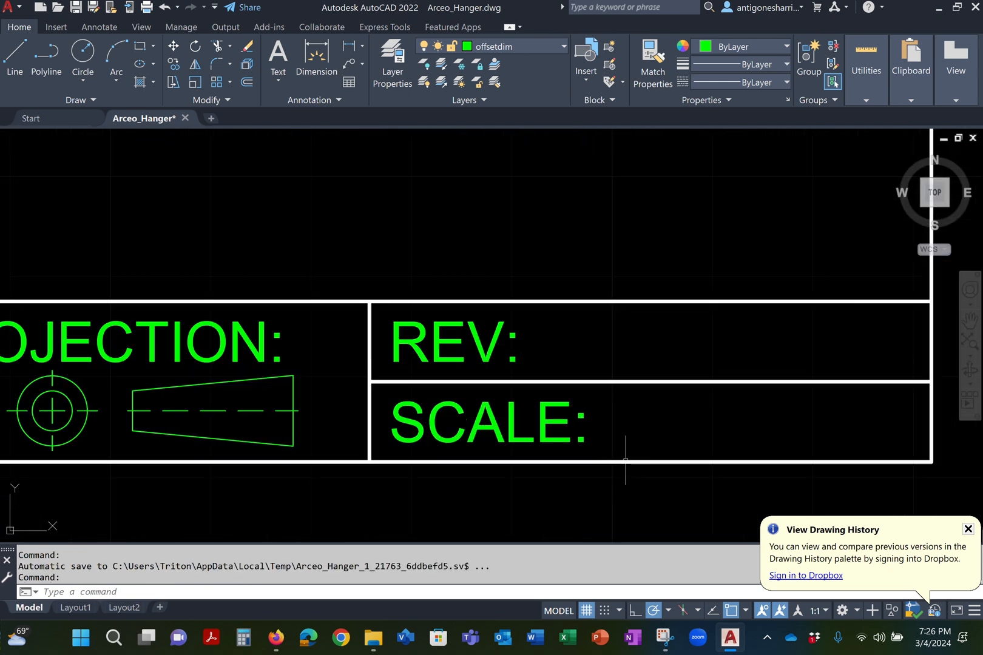
{"action": "left_click", "coordinate": [543, 425]}
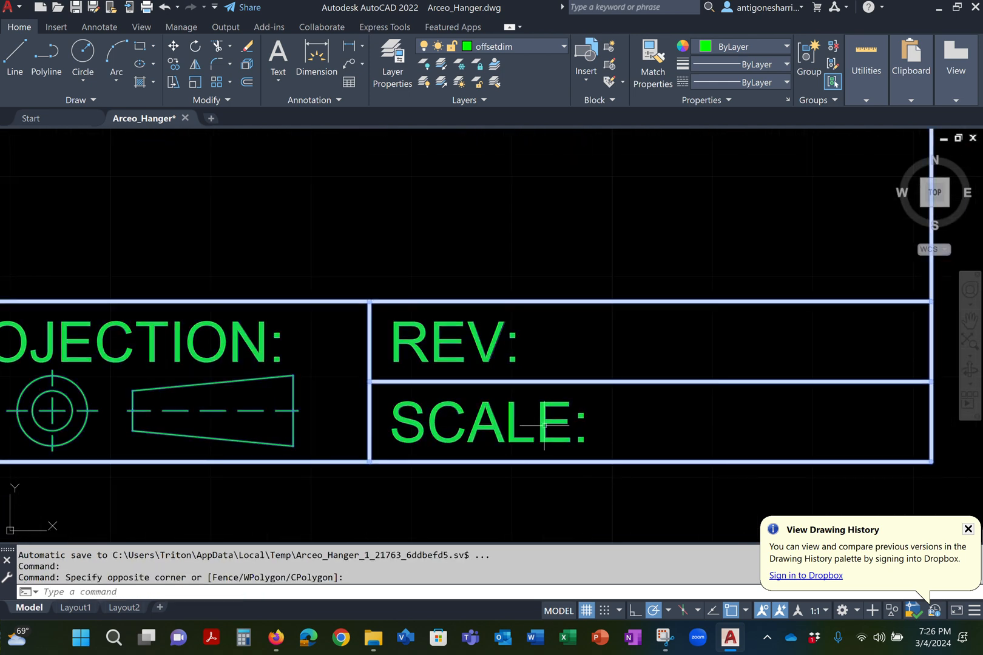
{"action": "left_click", "coordinate": [545, 425]}
{"action": "double_click", "coordinate": [565, 417]}
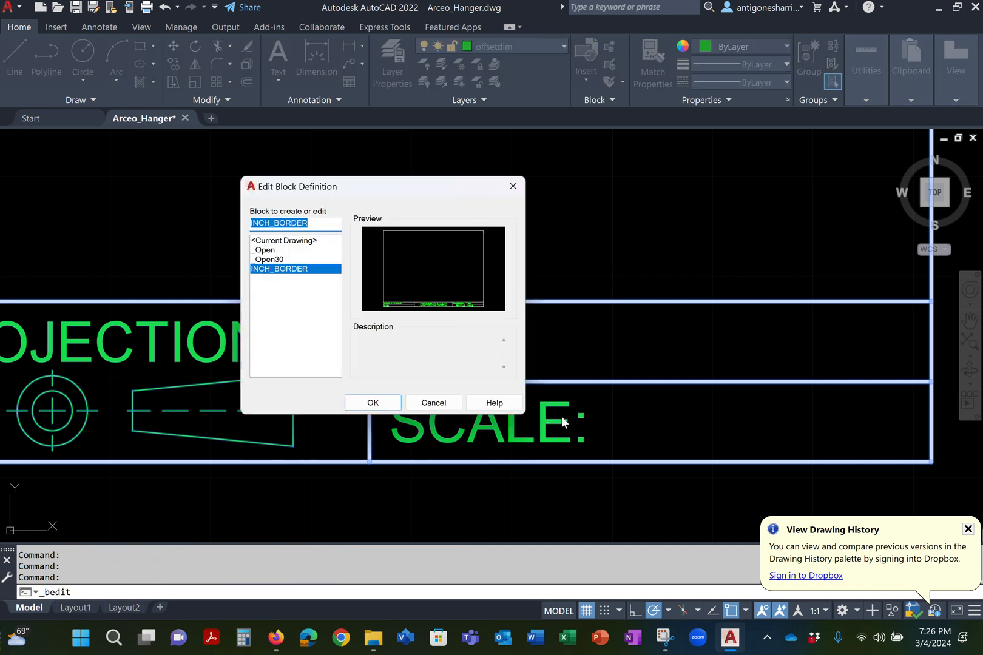
{"action": "key", "text": "Escape"}
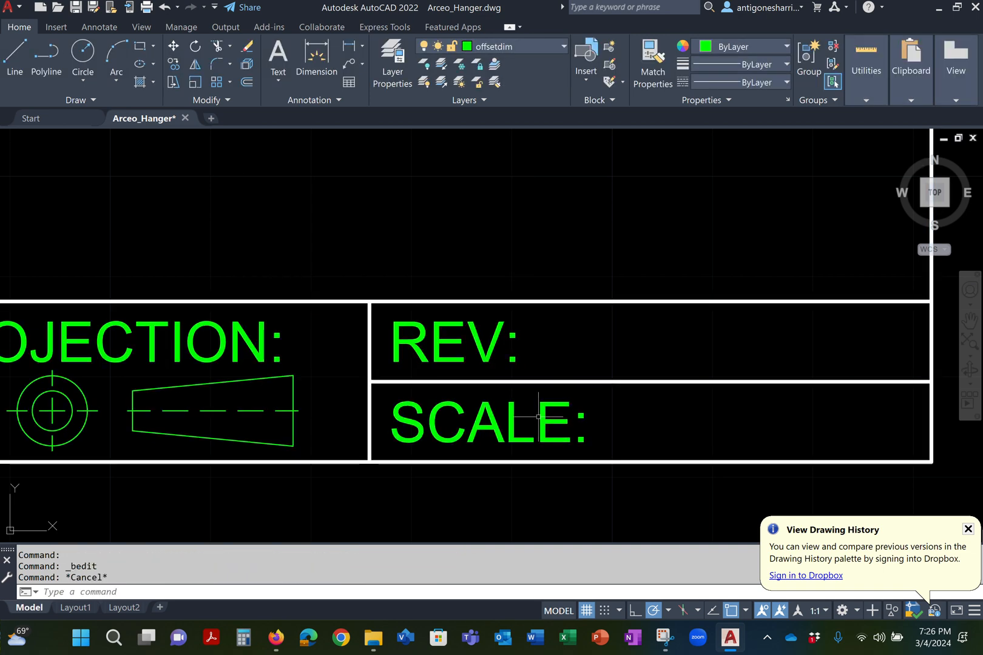
Step: Explode the border block so its title block texts can be edited individually
{"action": "type", "text": "x"}
{"action": "key", "text": "Return"}
{"action": "left_click", "coordinate": [577, 418]}
{"action": "left_click", "coordinate": [401, 296]}
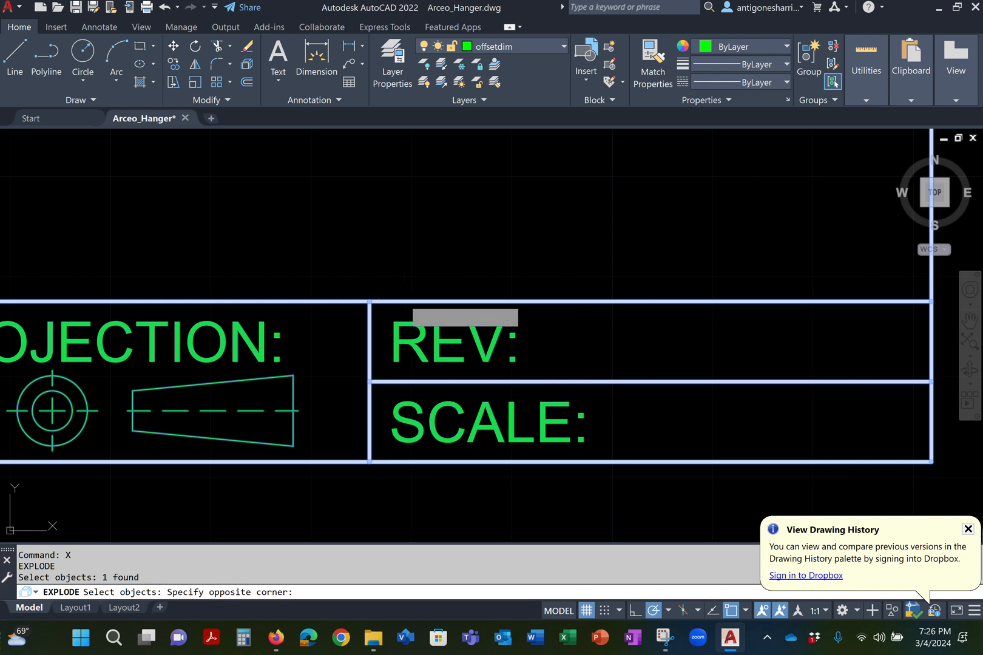
{"action": "left_click", "coordinate": [364, 309]}
{"action": "key", "text": "Return"}
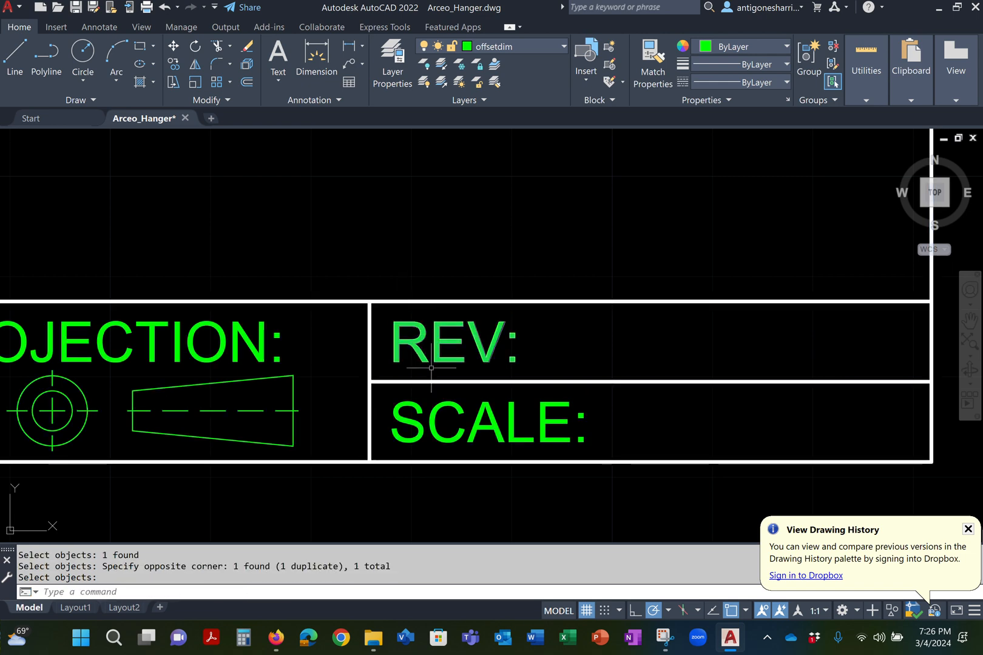
Step: Add the value 5:8 after the SCALE label in the title block
{"action": "left_click", "coordinate": [487, 427]}
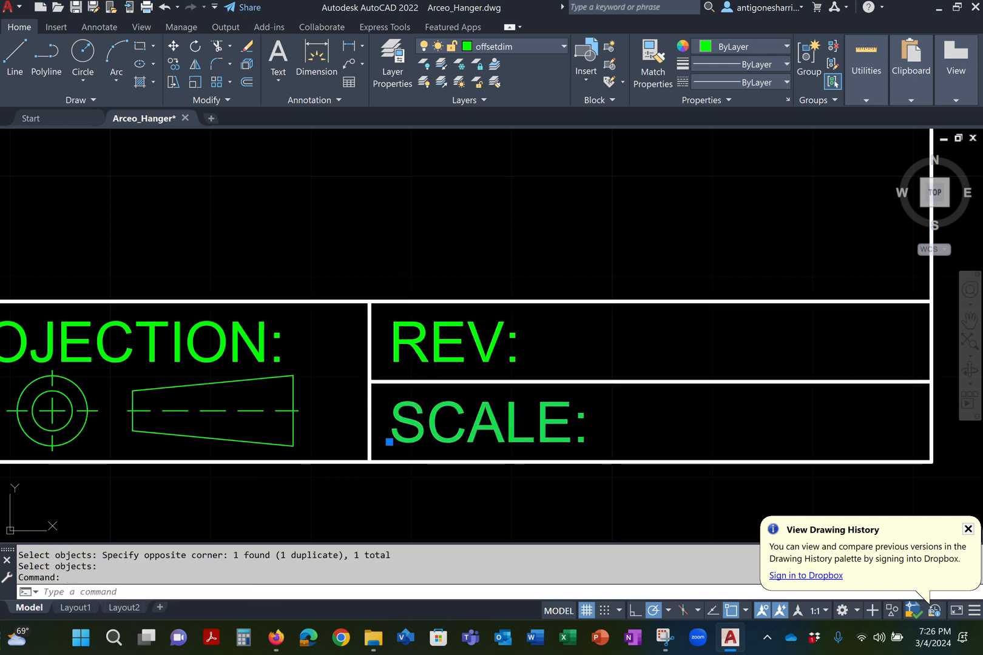
{"action": "double_click", "coordinate": [487, 424]}
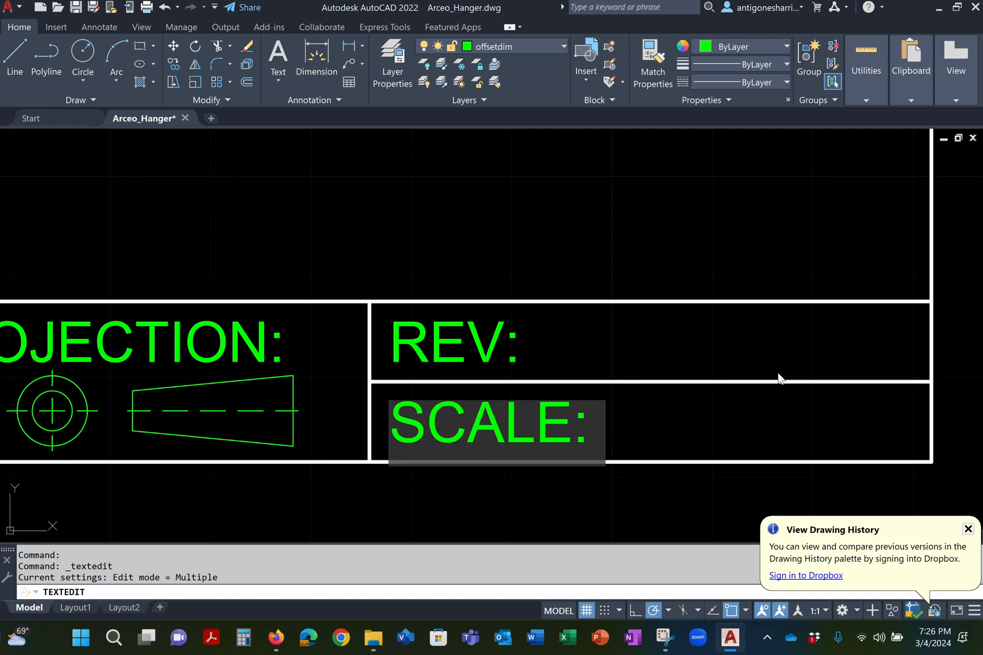
{"action": "type", "text": "5/8"}
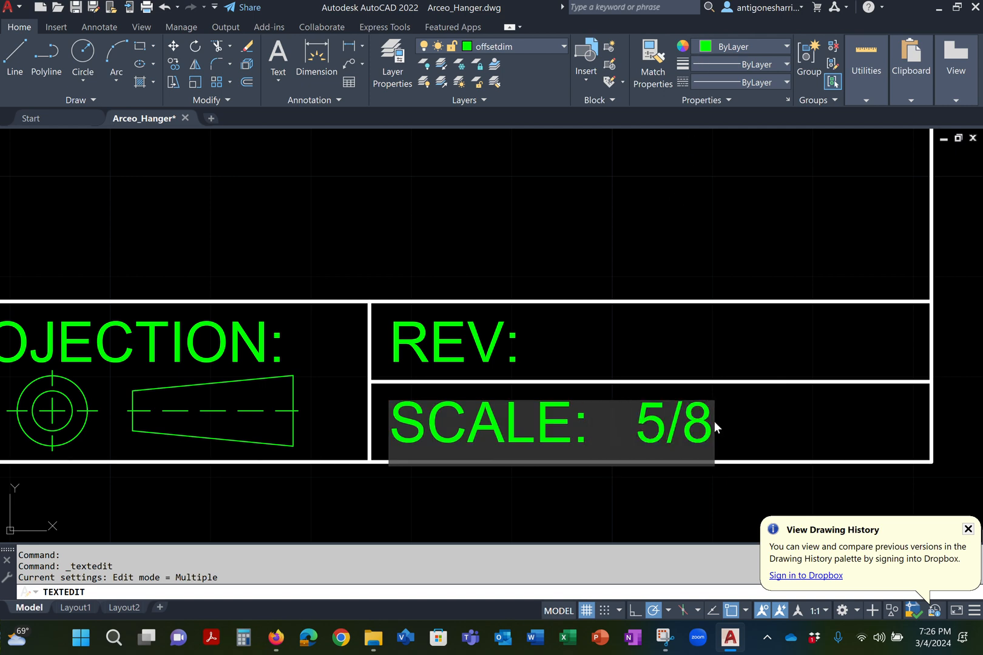
{"action": "key", "text": "BackSpace"}
{"action": "type", "text": ":"}
{"action": "left_click", "coordinate": [686, 299]}
{"action": "scroll", "coordinate": [684, 296], "scroll_direction": "down", "scroll_amount": 4}
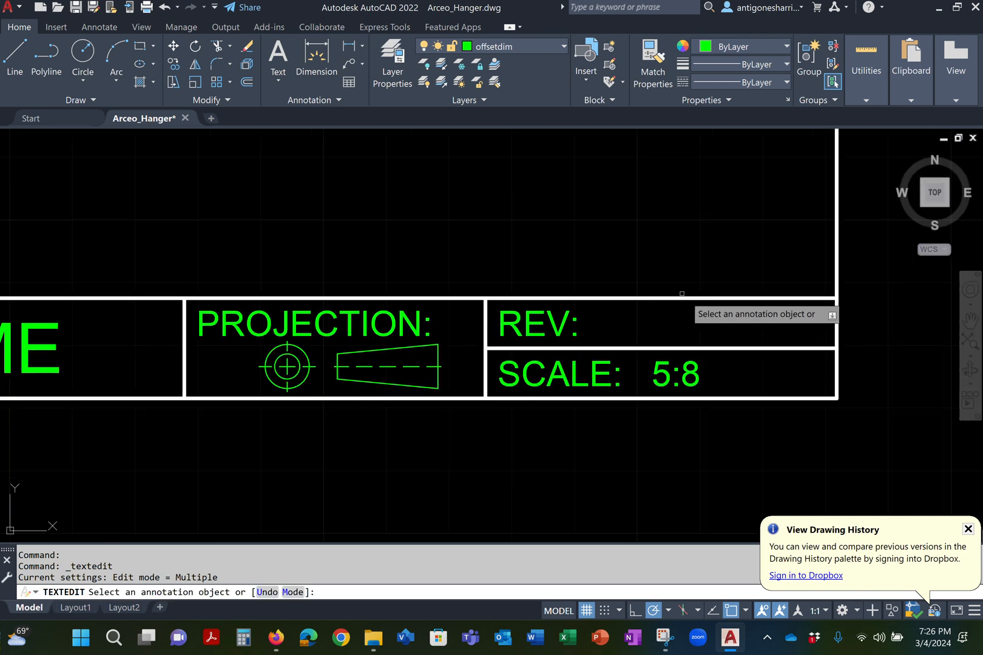
{"action": "scroll", "coordinate": [350, 374], "scroll_direction": "down", "scroll_amount": 4}
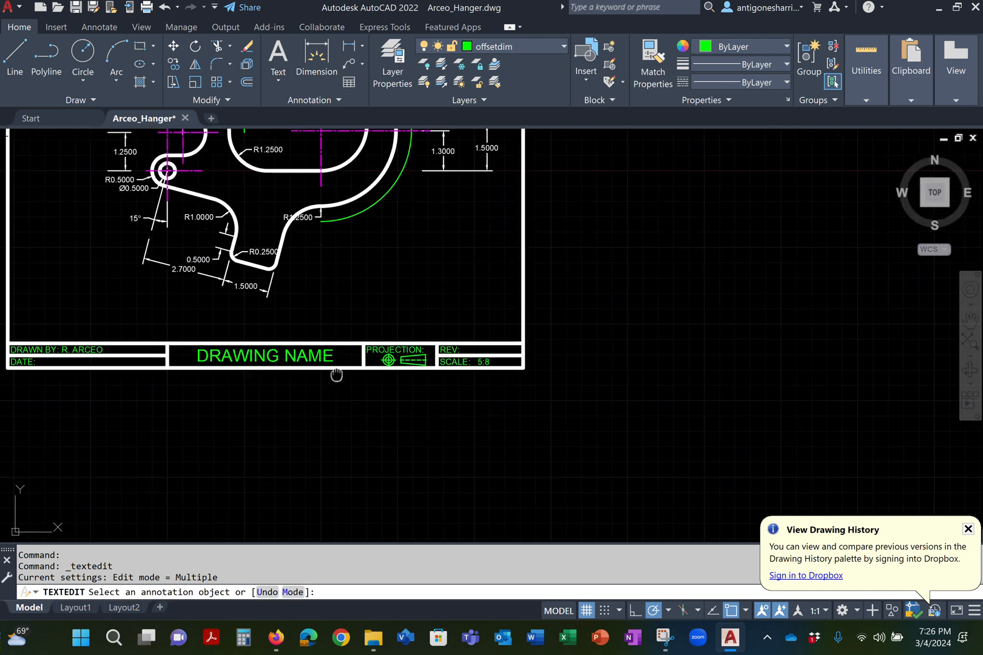
Step: End the text editing and review the title block and the whole bordered hanger drawing
{"action": "scroll", "coordinate": [406, 353], "scroll_direction": "up", "scroll_amount": 6}
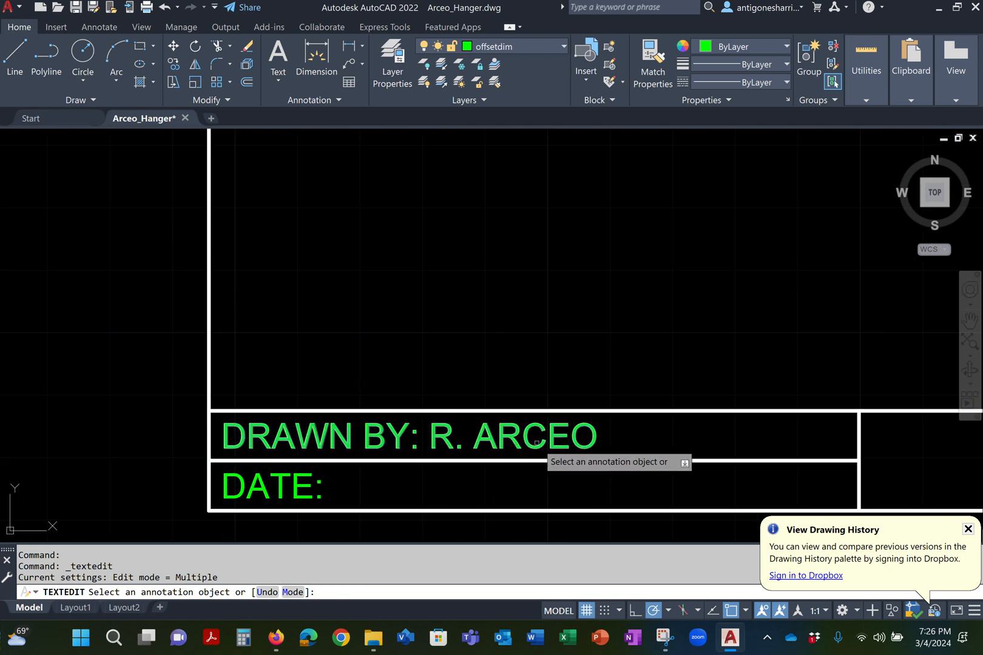
{"action": "scroll", "coordinate": [538, 444], "scroll_direction": "down", "scroll_amount": 2}
{"action": "scroll", "coordinate": [610, 462], "scroll_direction": "down", "scroll_amount": 2}
{"action": "mouse_move", "coordinate": [696, 383]}
{"action": "middle_mouse_down"}
{"action": "mouse_move", "coordinate": [666, 398]}
{"action": "mouse_move", "coordinate": [92, 322]}
{"action": "mouse_move", "coordinate": [413, 442]}
{"action": "mouse_move", "coordinate": [454, 432]}
{"action": "middle_mouse_up"}
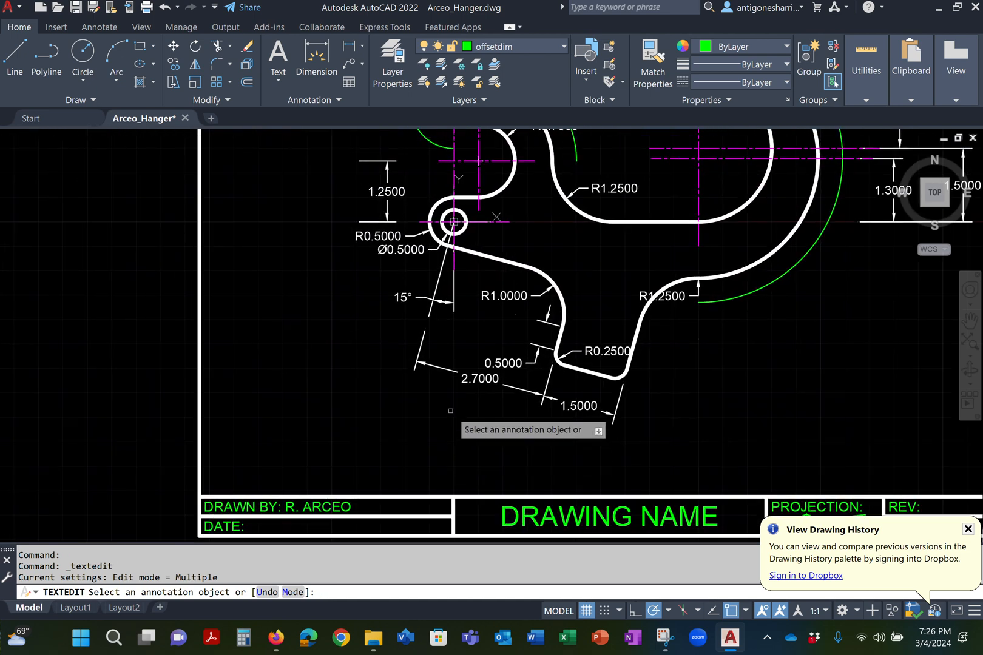
{"action": "key", "text": "Escape"}
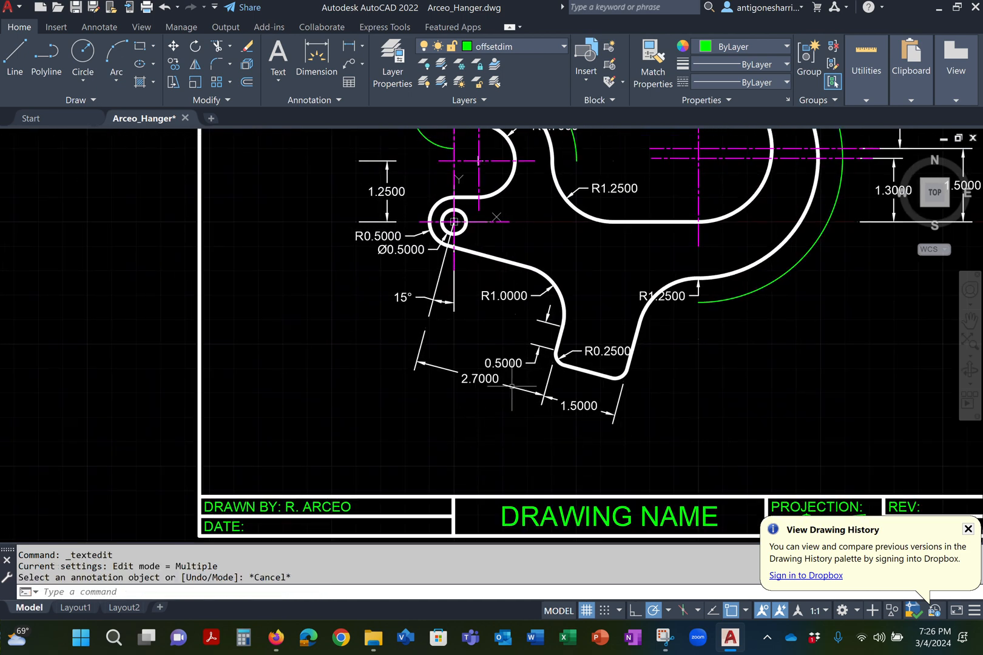
{"action": "scroll", "coordinate": [514, 383], "scroll_direction": "down", "scroll_amount": 2}
{"action": "mouse_move", "coordinate": [585, 308]}
{"action": "middle_mouse_down"}
{"action": "mouse_move", "coordinate": [386, 355]}
{"action": "mouse_move", "coordinate": [426, 355]}
{"action": "middle_mouse_up"}
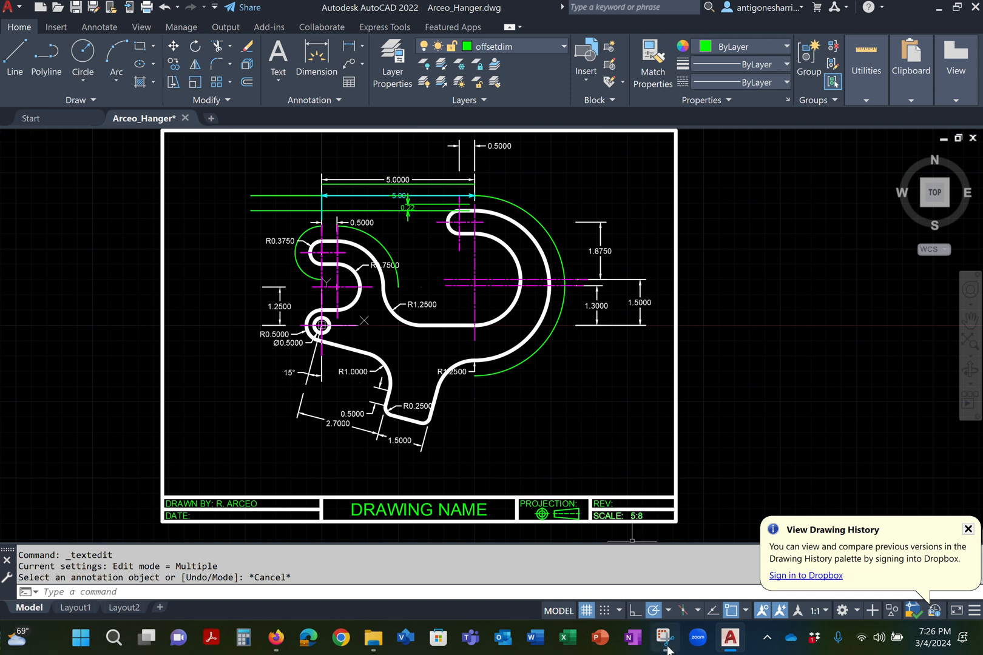
Step: Switch to Excel, try to find the scale chart by searching the Spring 2024 folder for "sca", and close Excel again
{"action": "left_click", "coordinate": [566, 641]}
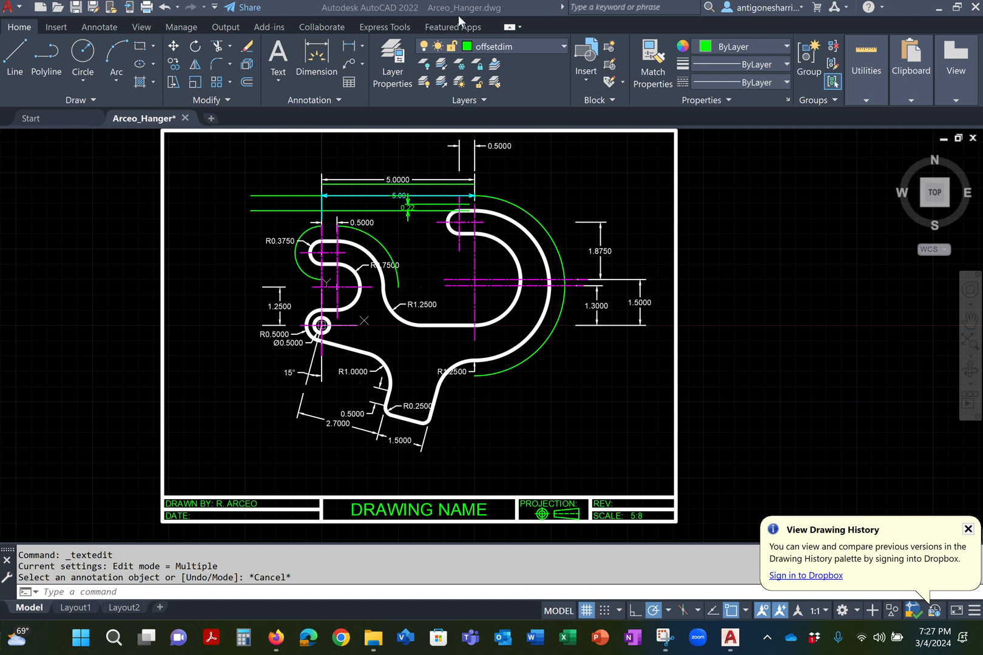
{"action": "left_click", "coordinate": [572, 637]}
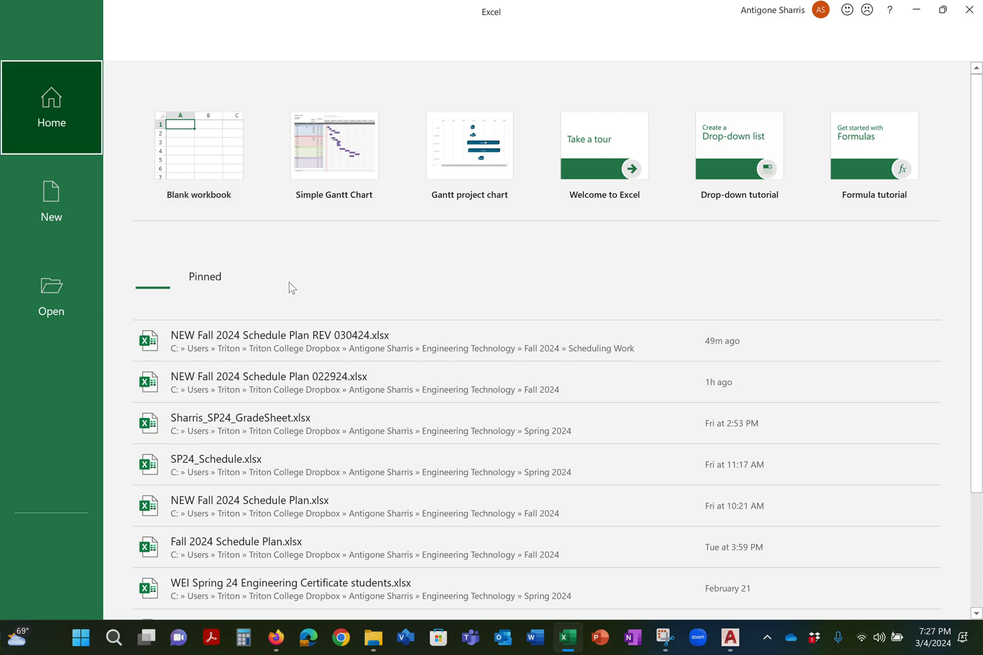
{"action": "left_click", "coordinate": [54, 284]}
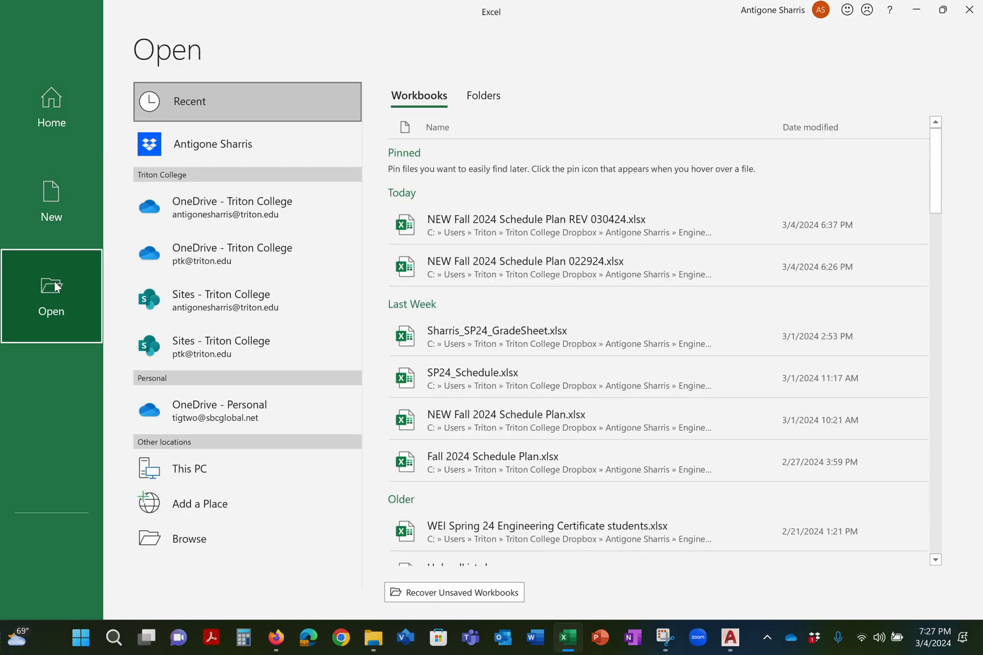
{"action": "left_click", "coordinate": [204, 538]}
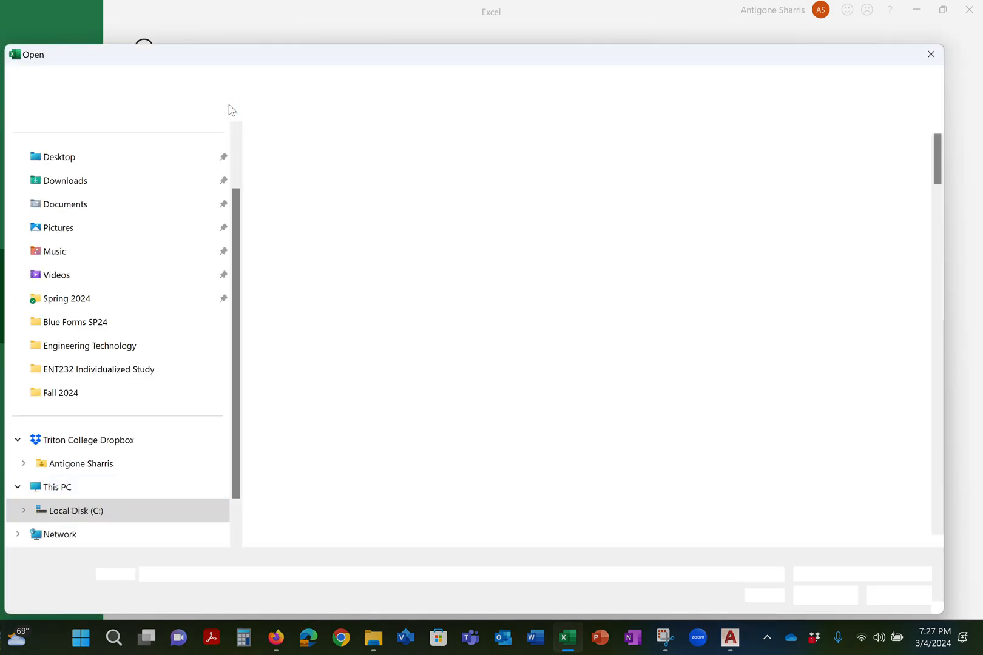
{"action": "left_click", "coordinate": [82, 302]}
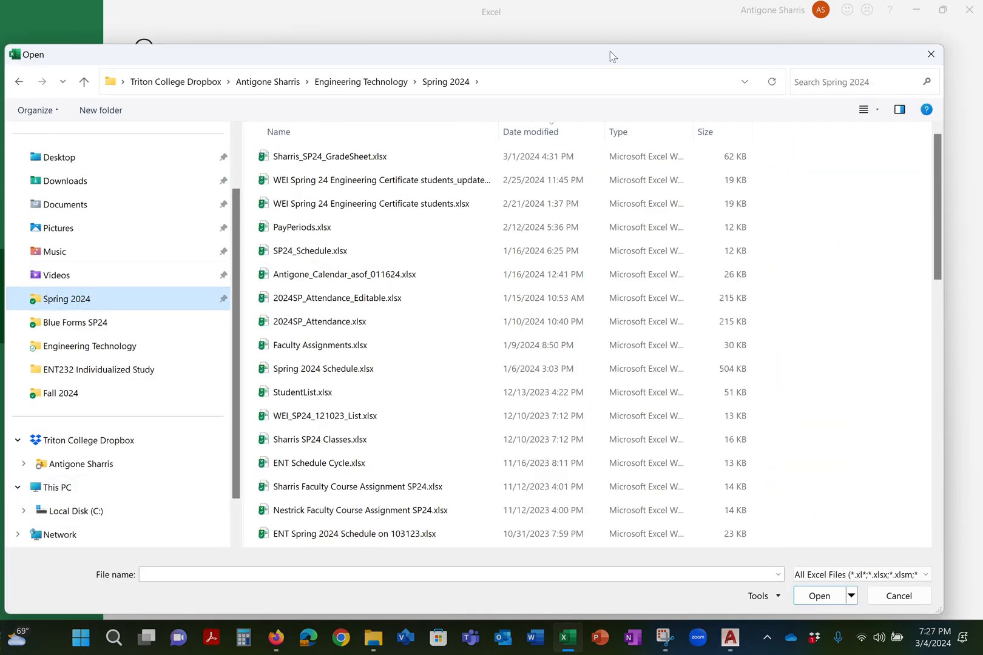
{"action": "left_click", "coordinate": [407, 138]}
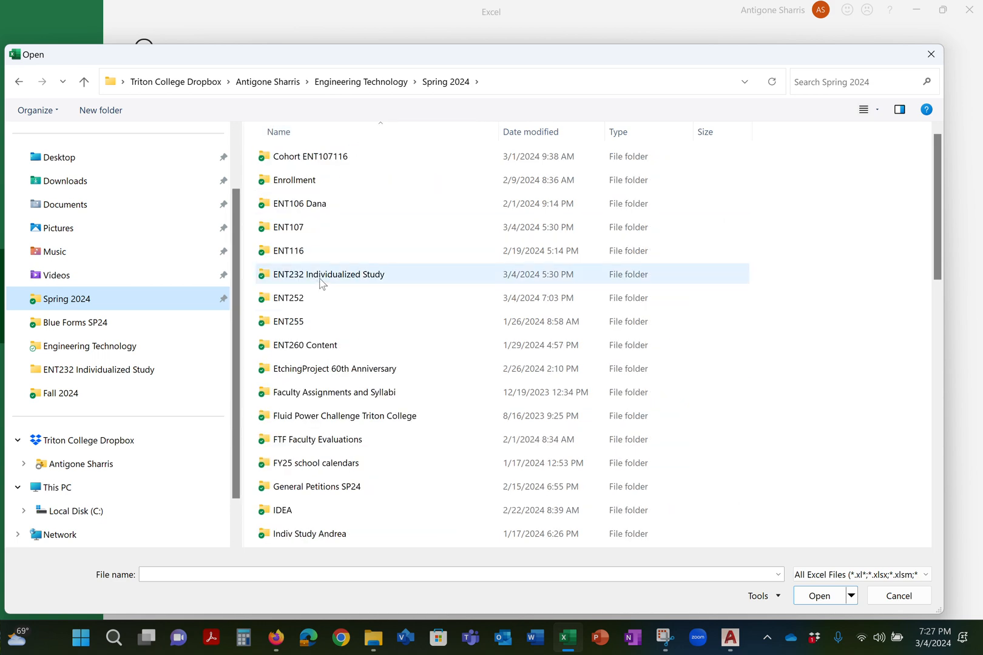
{"action": "double_click", "coordinate": [299, 298]}
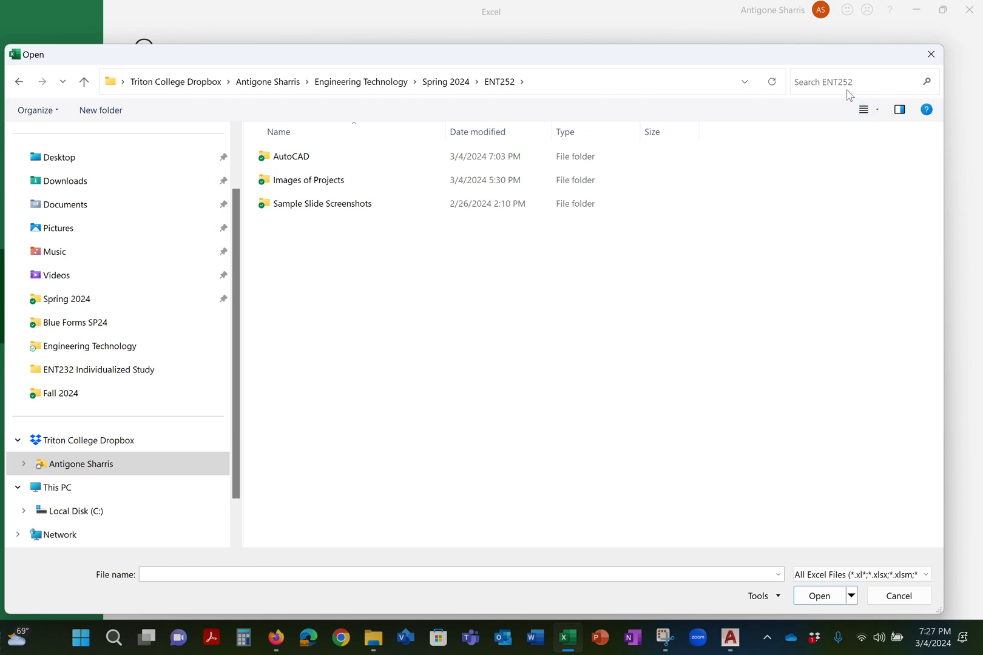
{"action": "left_click", "coordinate": [447, 81]}
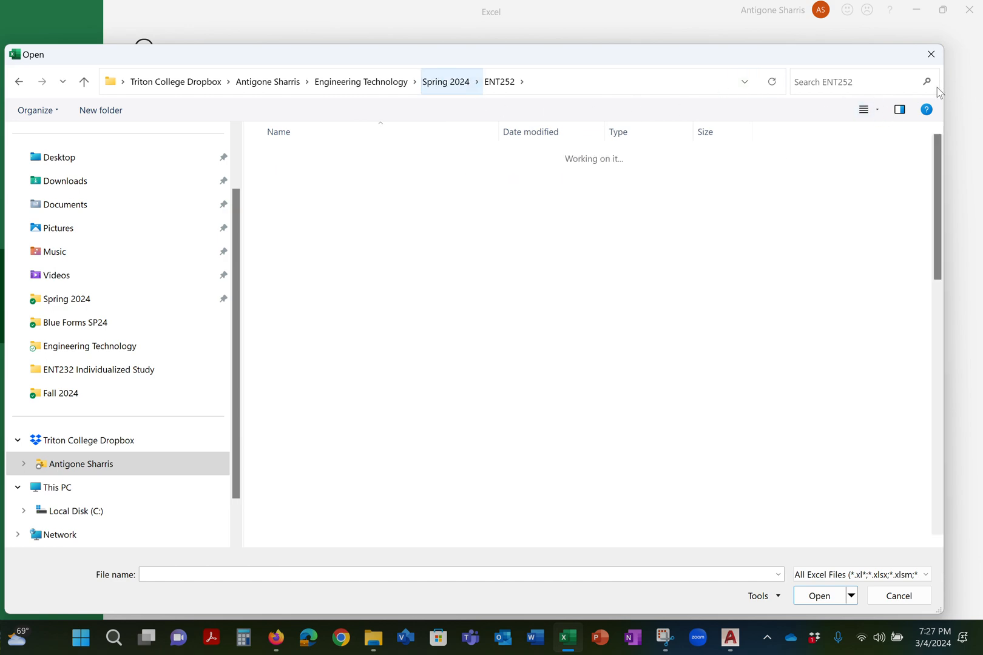
{"action": "left_click", "coordinate": [839, 80]}
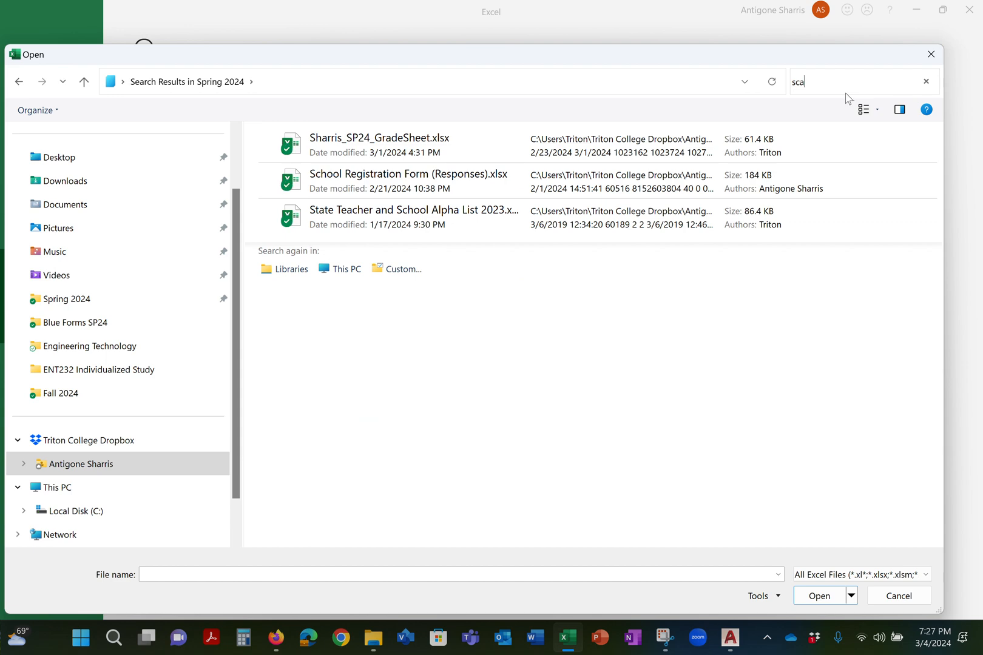
{"action": "left_click", "coordinate": [930, 54]}
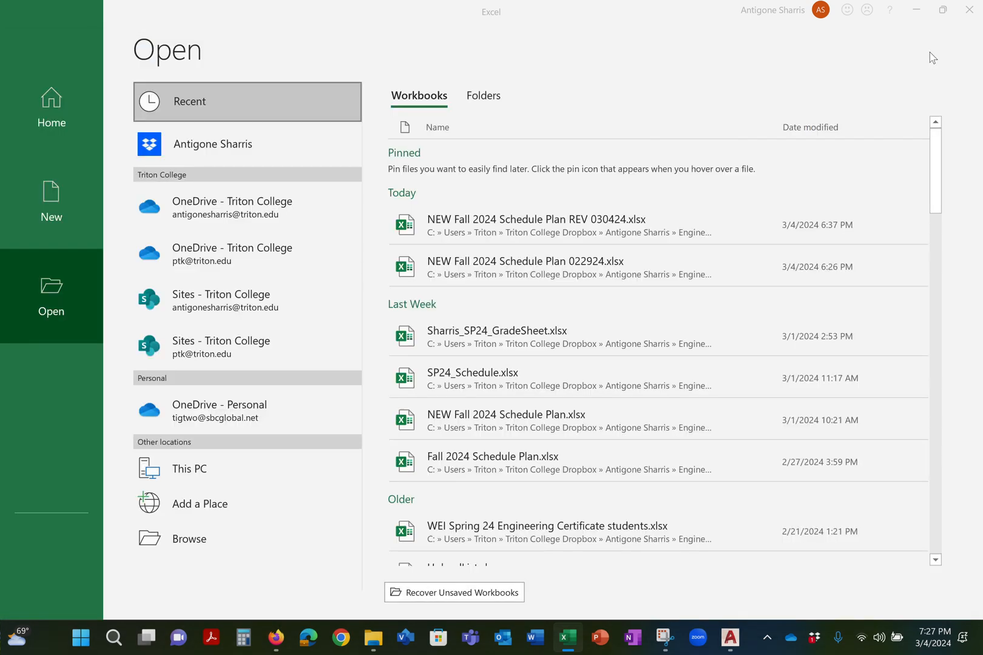
{"action": "left_click", "coordinate": [978, 11]}
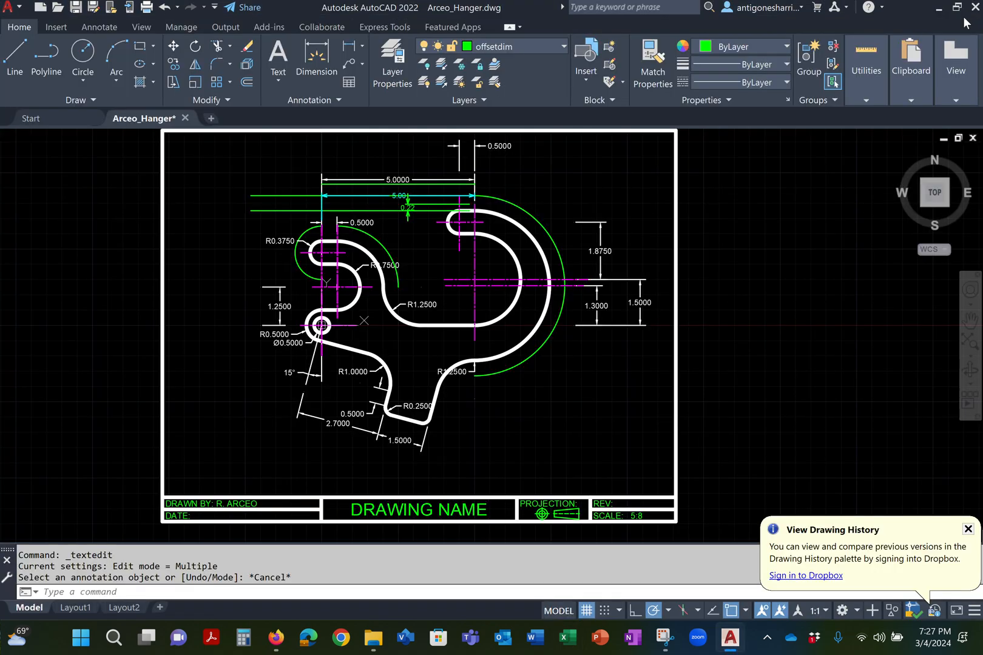
Step: Switch to Firefox and open Scale_Chart.xlsx from the Spring 2024 Lectures folder of the ENT252 course content
{"action": "left_click", "coordinate": [275, 638]}
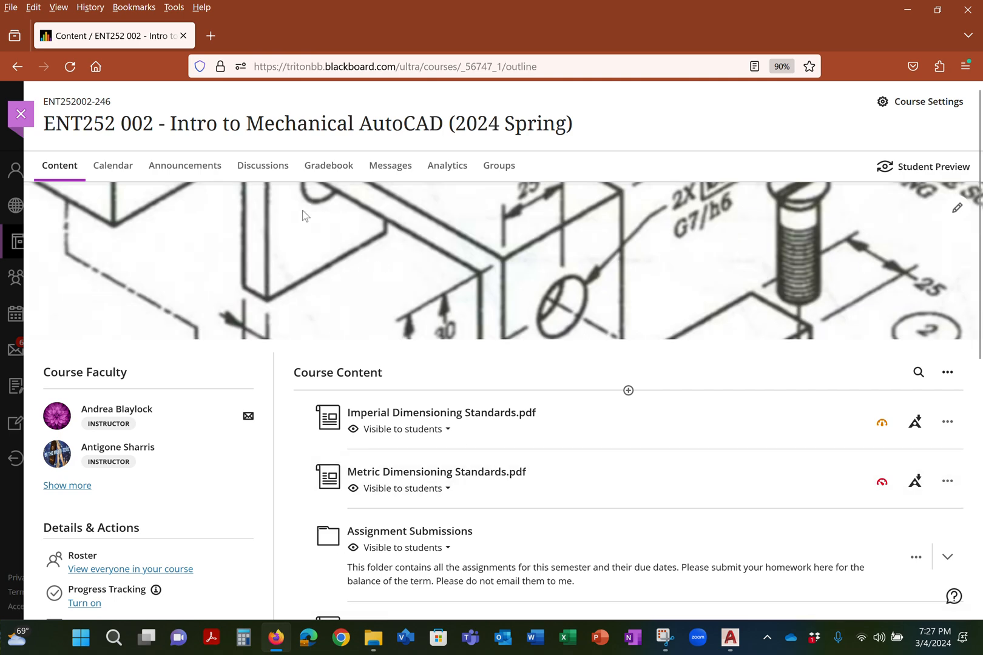
{"action": "scroll", "coordinate": [414, 406], "scroll_direction": "down", "scroll_amount": 3}
{"action": "scroll", "coordinate": [415, 406], "scroll_direction": "down", "scroll_amount": 4}
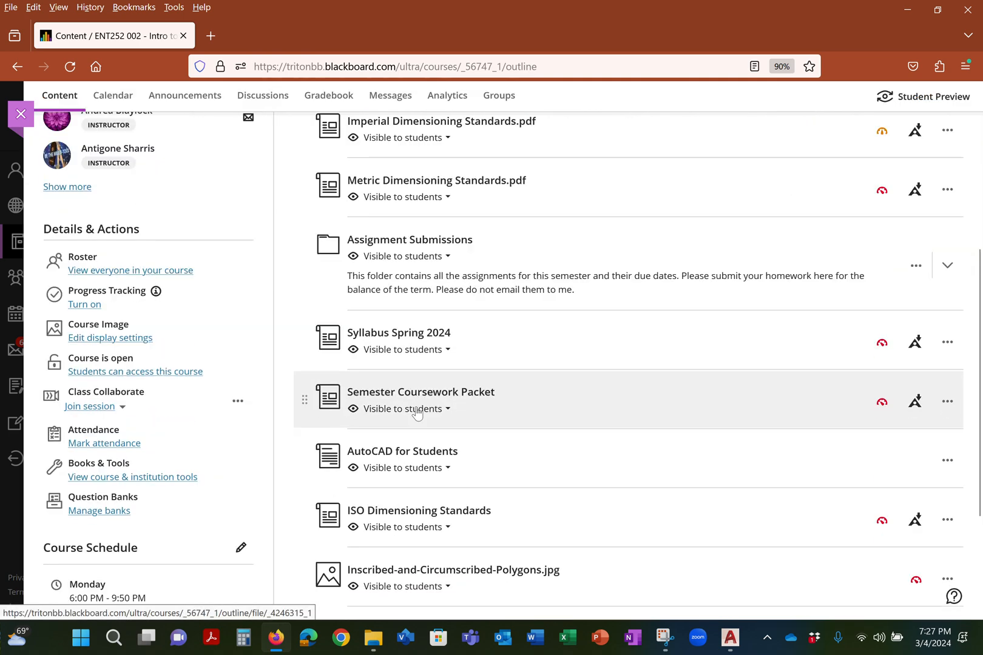
{"action": "scroll", "coordinate": [417, 412], "scroll_direction": "down", "scroll_amount": 1}
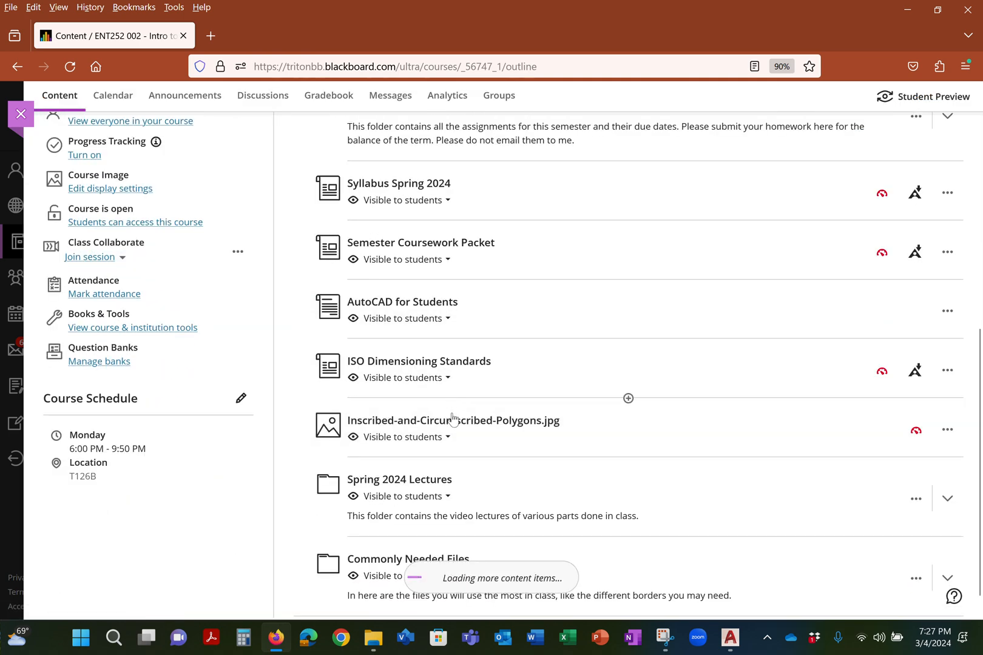
{"action": "scroll", "coordinate": [449, 417], "scroll_direction": "down", "scroll_amount": 1}
{"action": "scroll", "coordinate": [440, 473], "scroll_direction": "down", "scroll_amount": 1}
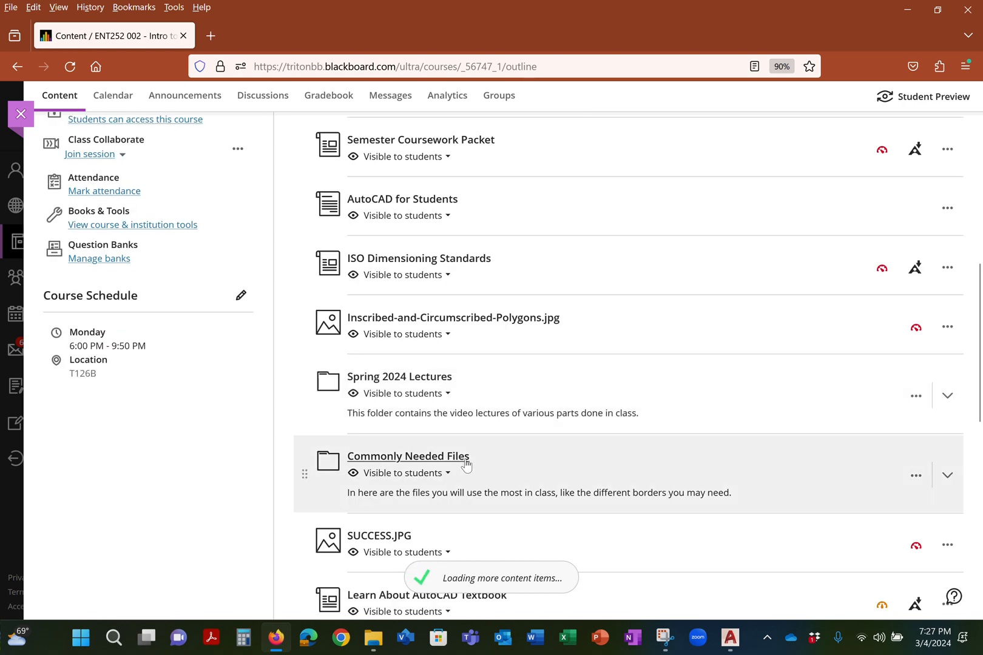
{"action": "left_click", "coordinate": [427, 379]}
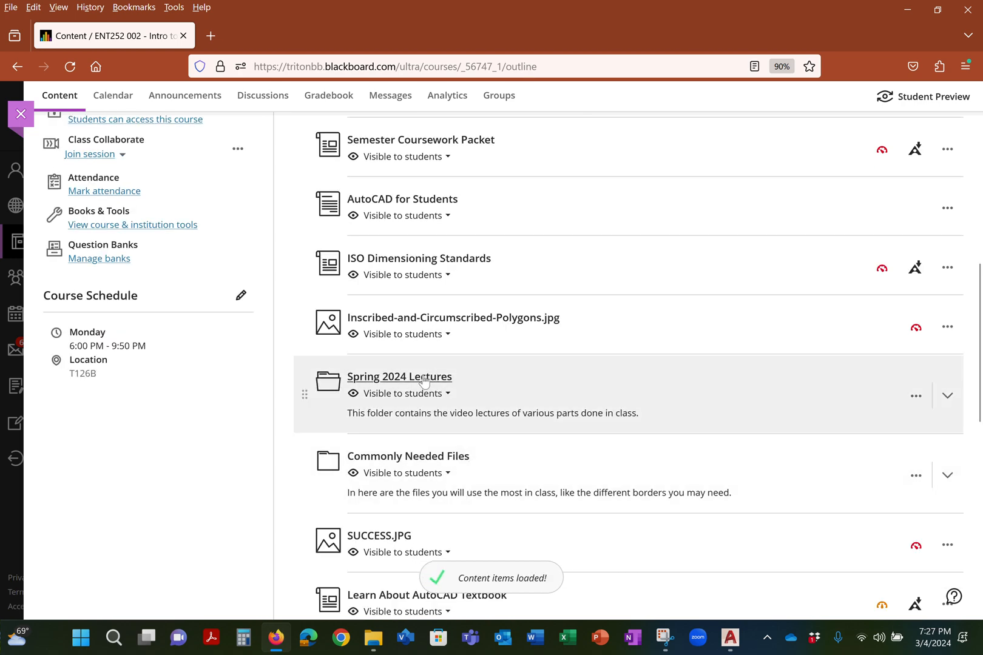
{"action": "scroll", "coordinate": [605, 396], "scroll_direction": "down", "scroll_amount": 2}
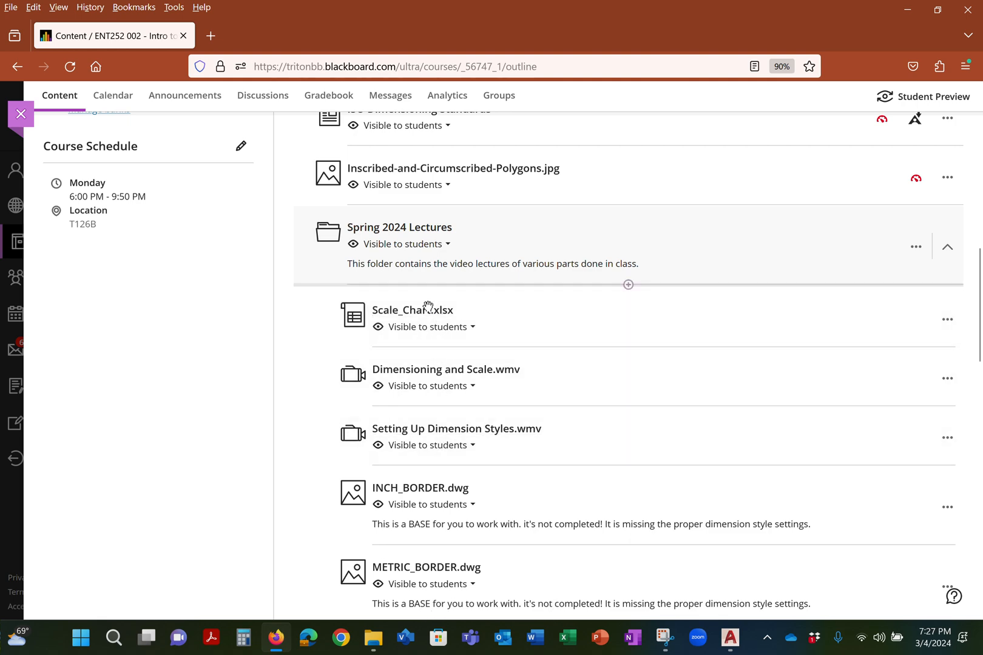
{"action": "scroll", "coordinate": [434, 300], "scroll_direction": "down", "scroll_amount": 1}
{"action": "left_click", "coordinate": [417, 237]}
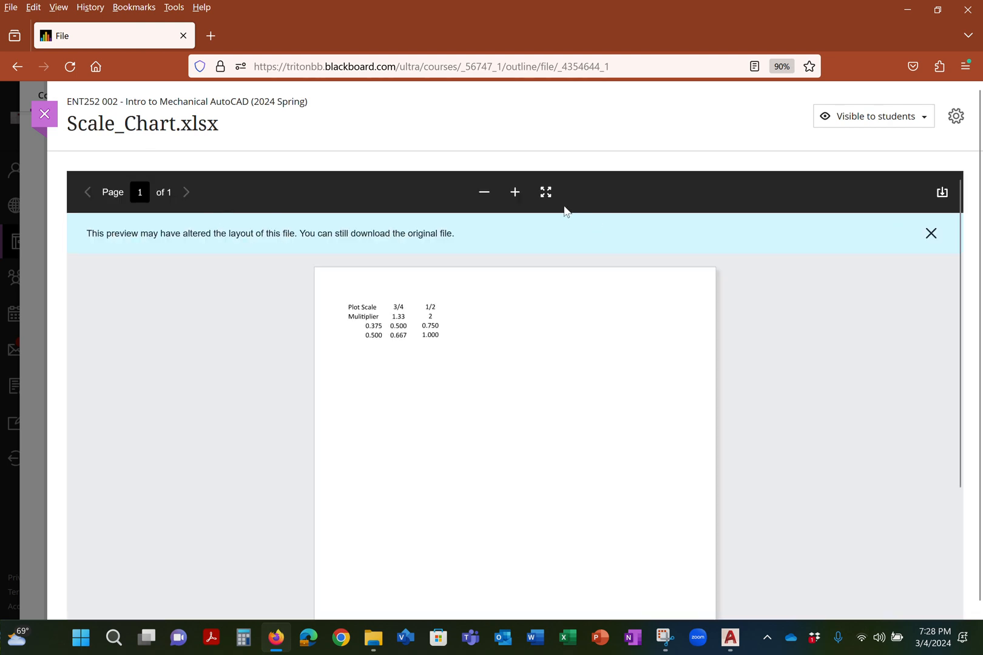
Step: Download Scale_Chart.xlsx, open it in Excel and enable editing
{"action": "left_click", "coordinate": [942, 202]}
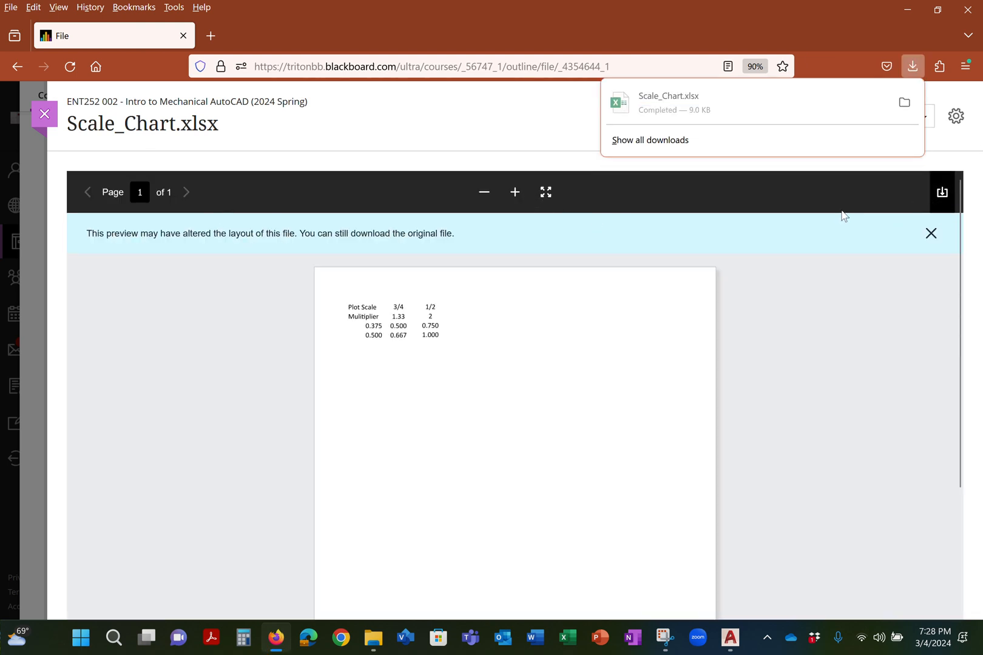
{"action": "left_click", "coordinate": [649, 105]}
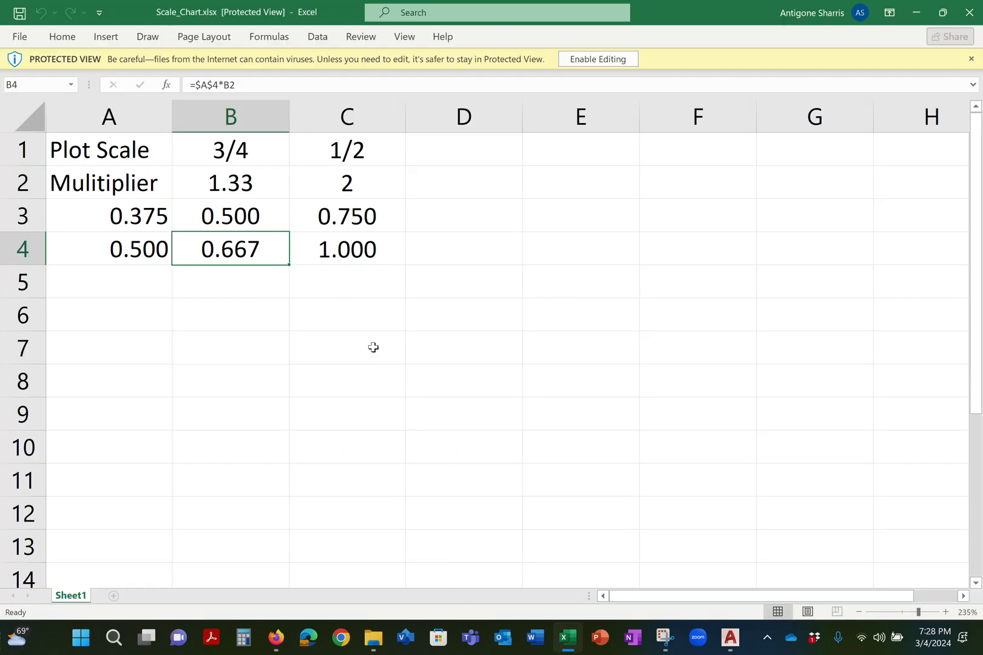
{"action": "left_click", "coordinate": [588, 60]}
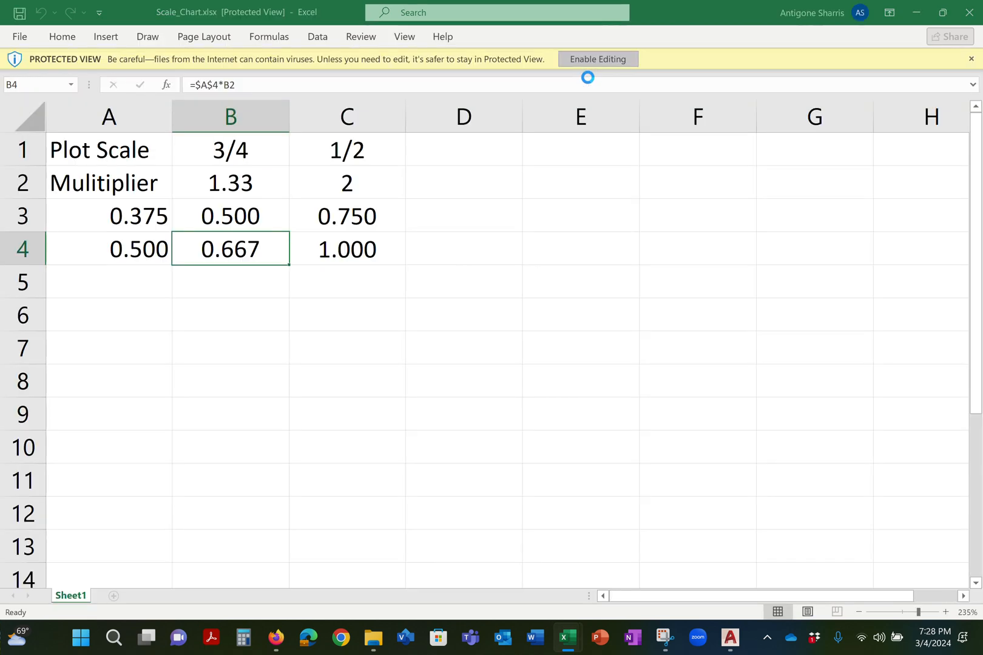
Step: Try placing the Scale_Chart workbook side by side with the AutoCAD drawing, and return the workbook to full screen
{"action": "left_click_drag", "start_coordinate": [739, 12], "coordinate": [980, 182]}
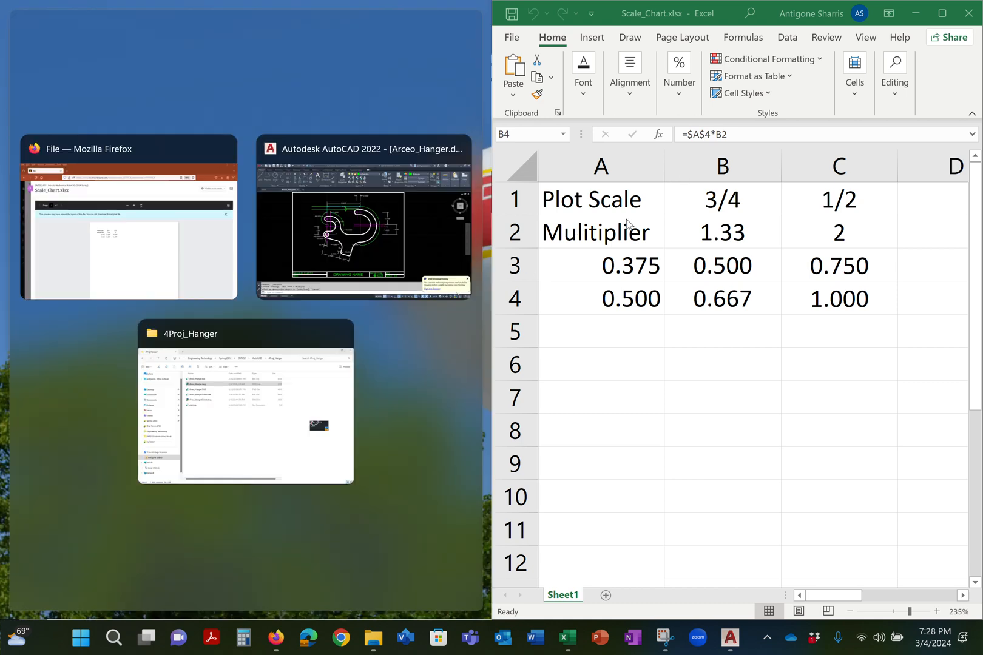
{"action": "left_click", "coordinate": [406, 244]}
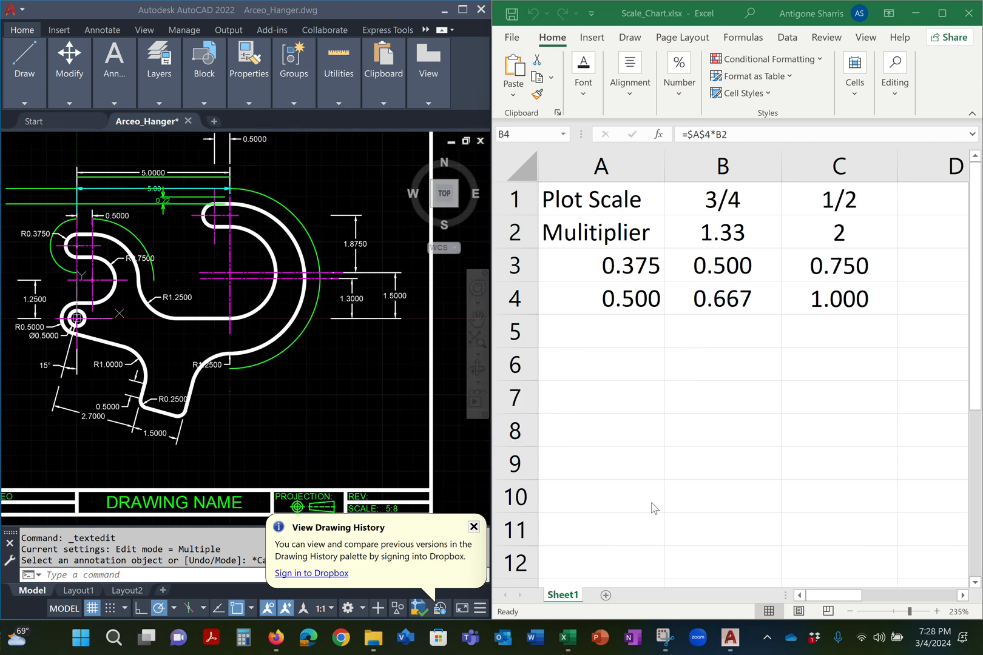
{"action": "left_click", "coordinate": [942, 14]}
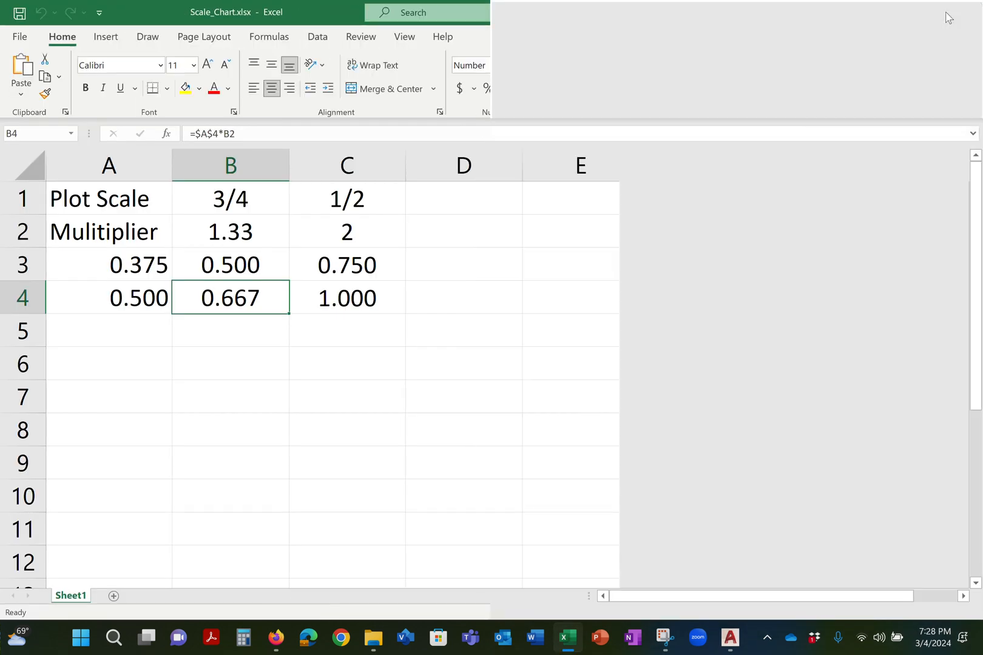
Step: Try to enter the plot scale 5/8 directly in cell D1
{"action": "left_click", "coordinate": [431, 197]}
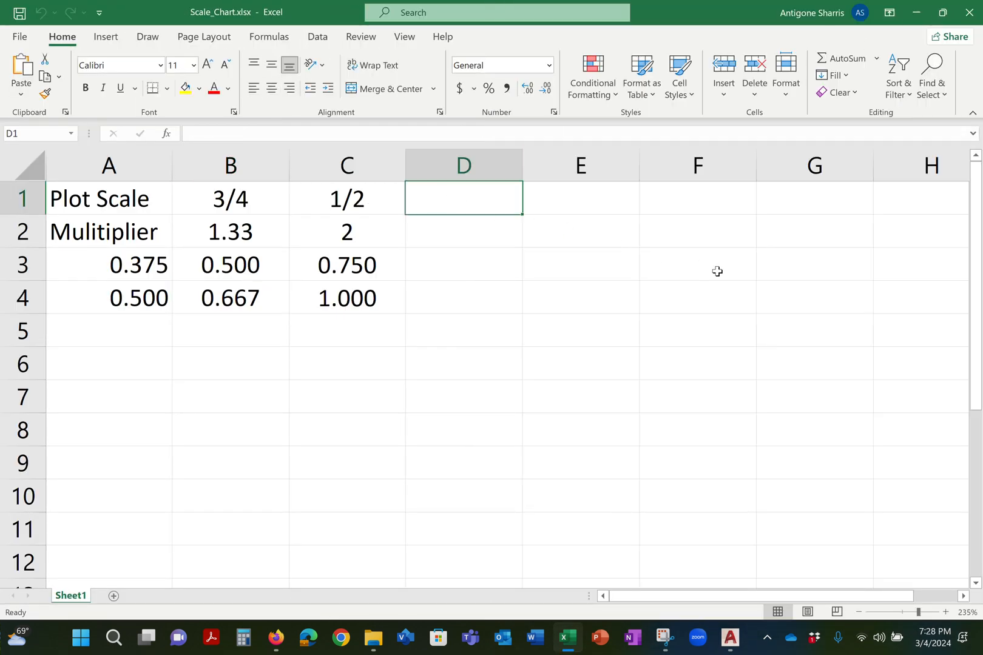
{"action": "type", "text": "5/8"}
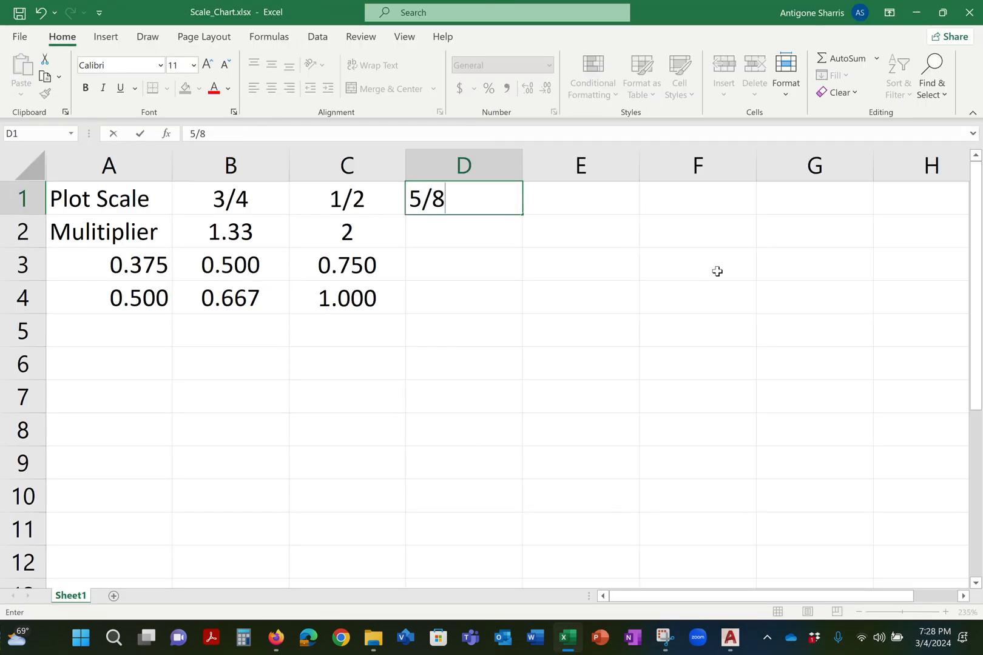
{"action": "key", "text": "Return"}
Step: Enter the plot scale 5/8 as text in cell D1 and center it horizontally
{"action": "key", "text": "Up"}
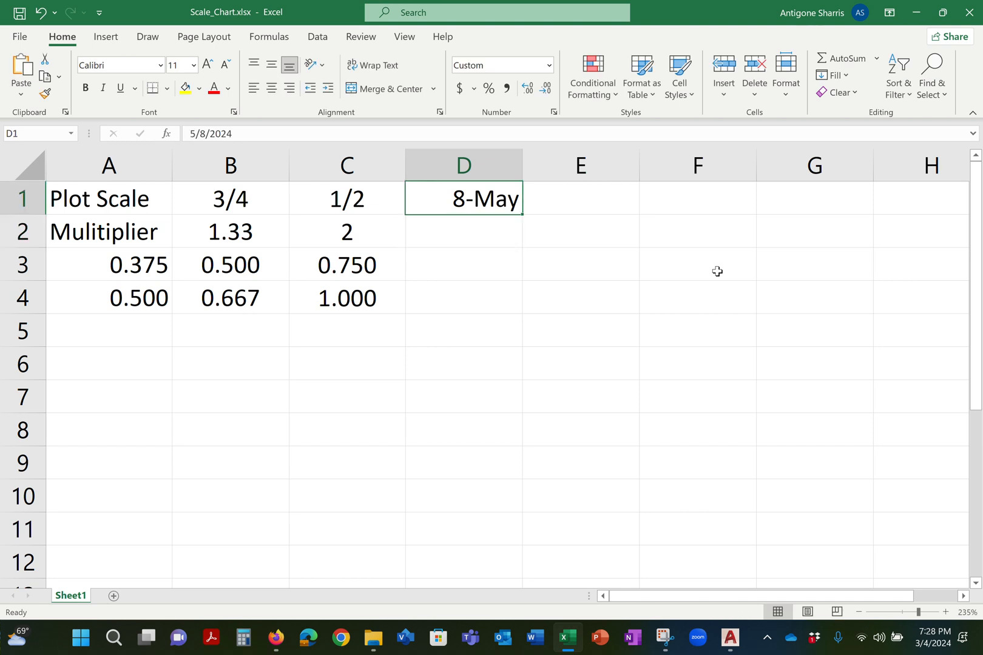
{"action": "type", "text": "'"}
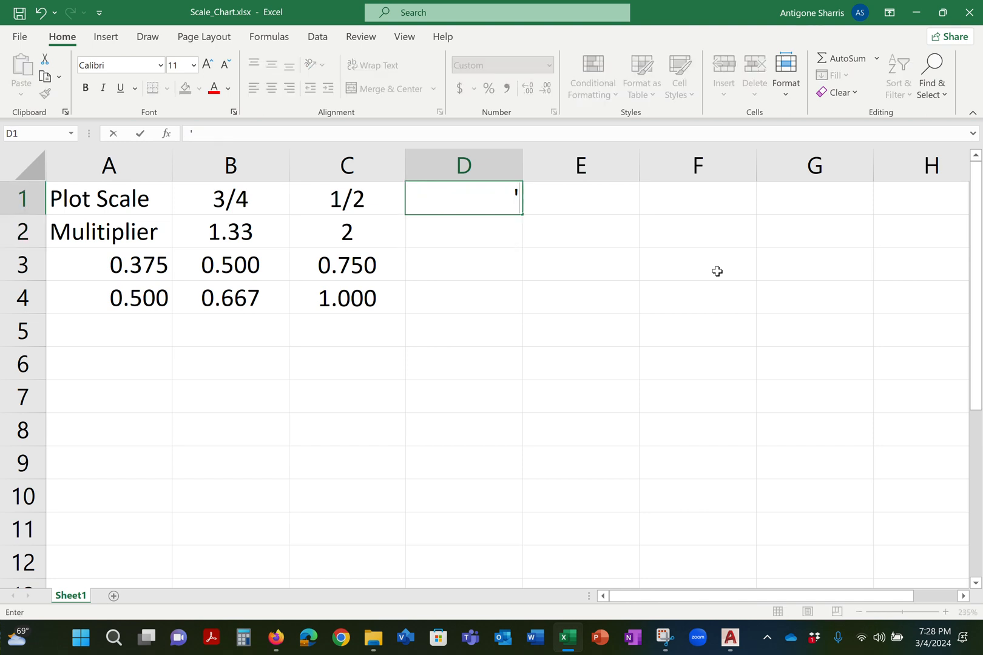
{"action": "type", "text": "5/8"}
{"action": "key", "text": "Return"}
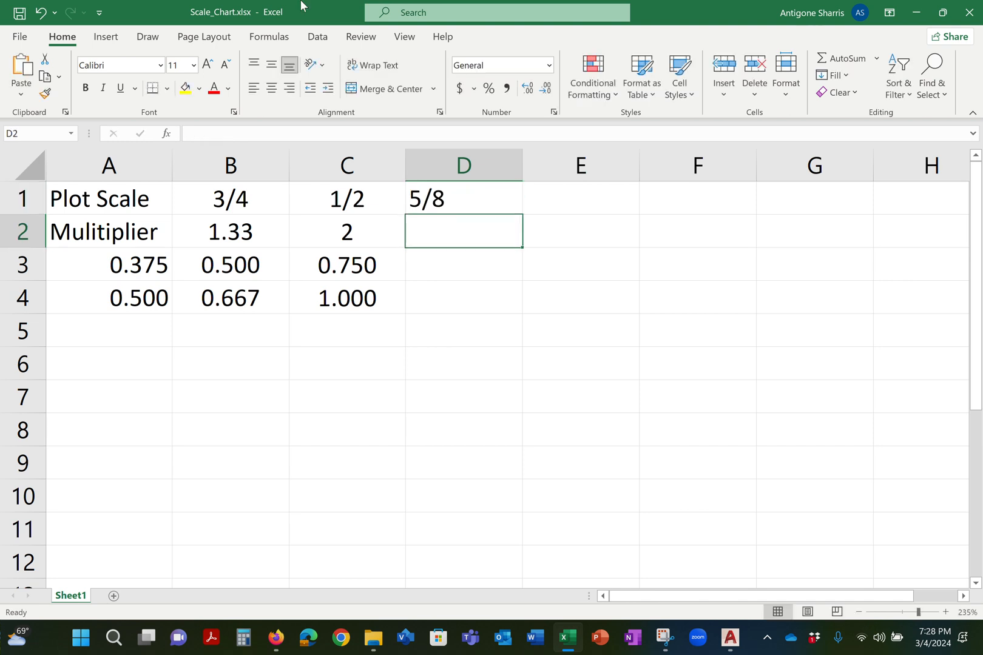
{"action": "left_click", "coordinate": [477, 200]}
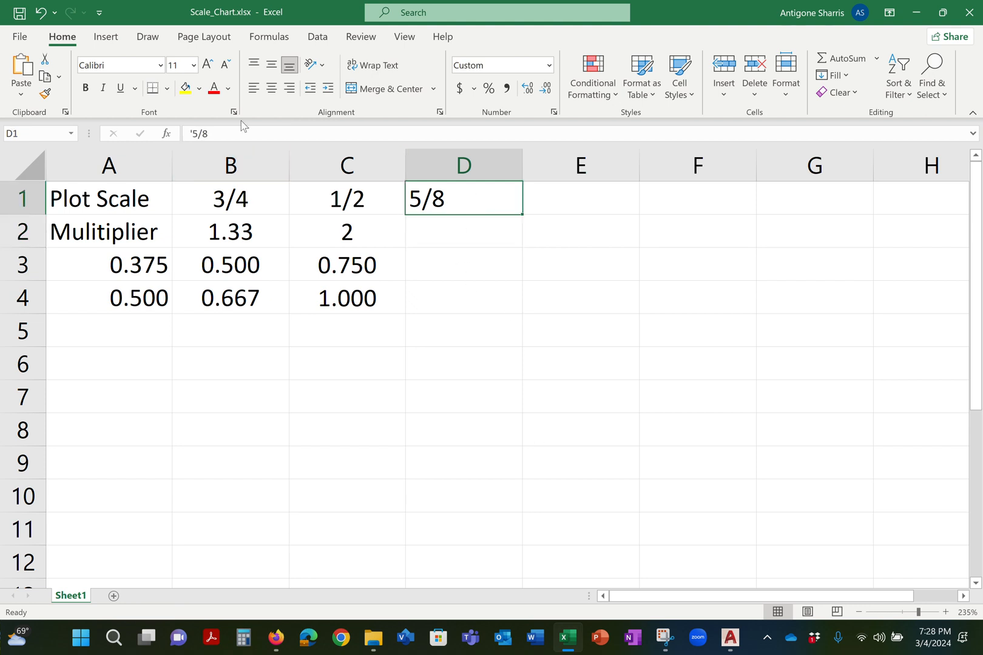
{"action": "left_click", "coordinate": [270, 91]}
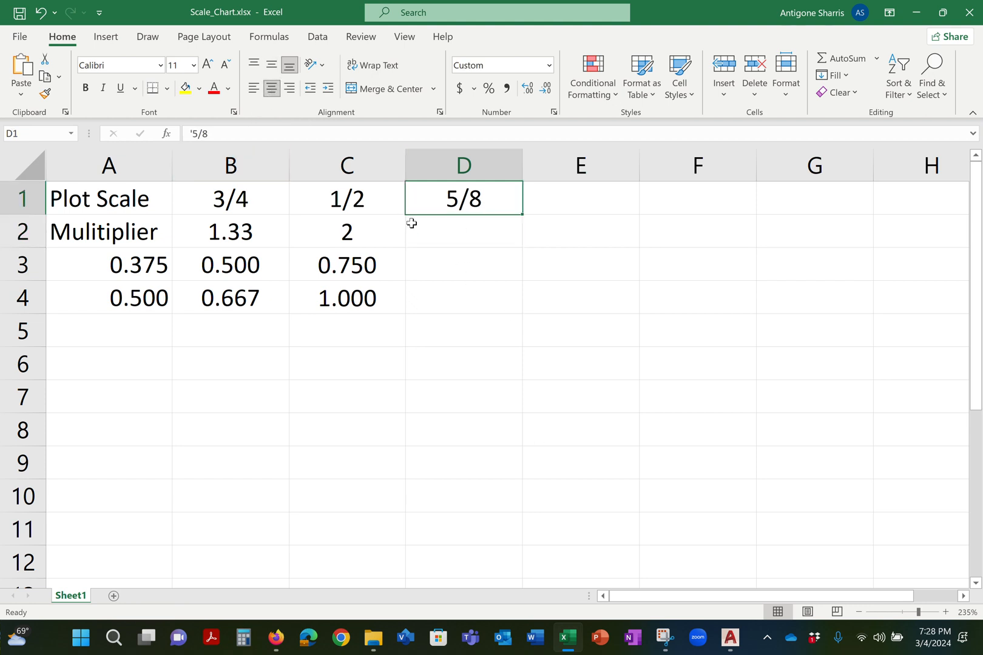
Step: Enter the multiplier formula =8/5 in cell D2 beneath the 5/8 plot scale
{"action": "left_click", "coordinate": [488, 246]}
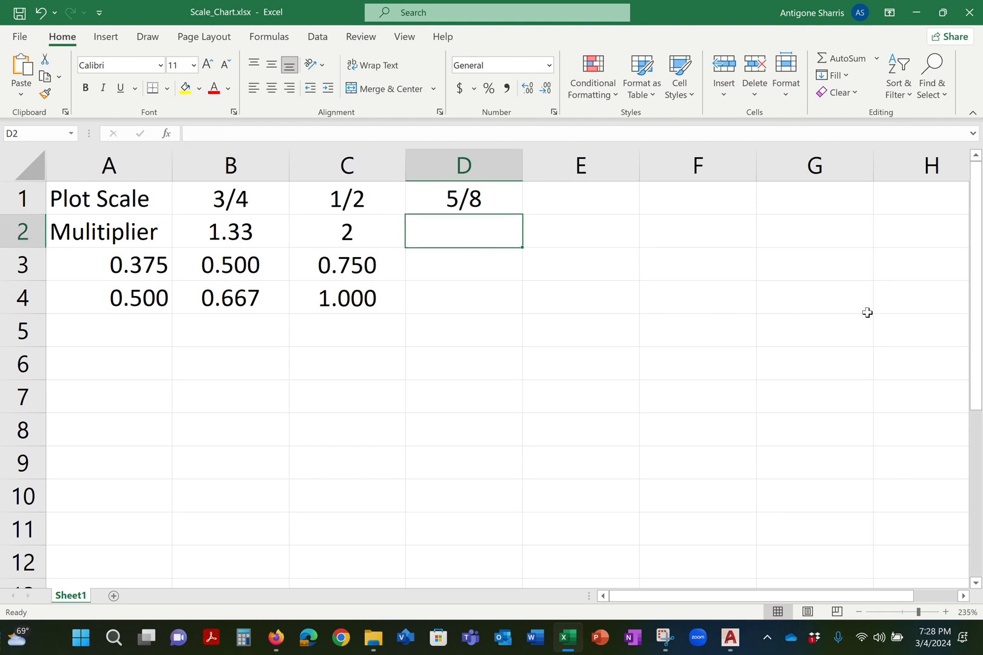
{"action": "type", "text": "8"}
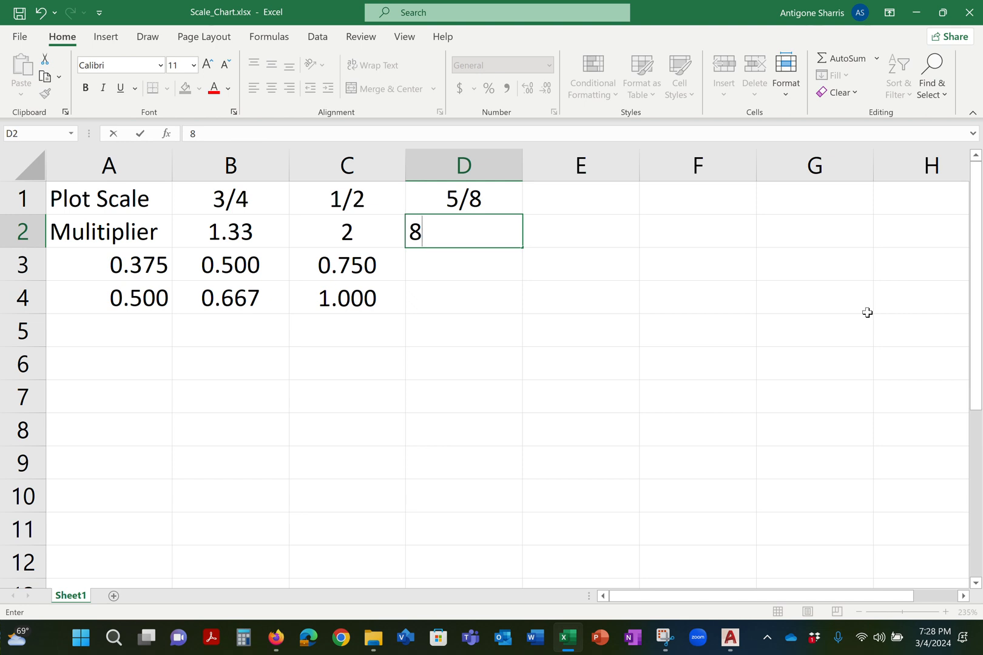
{"action": "type", "text": "/5"}
{"action": "key", "text": "BackSpace"}
{"action": "key", "text": "BackSpace"}
{"action": "key", "text": "BackSpace"}
{"action": "type", "text": "=8"}
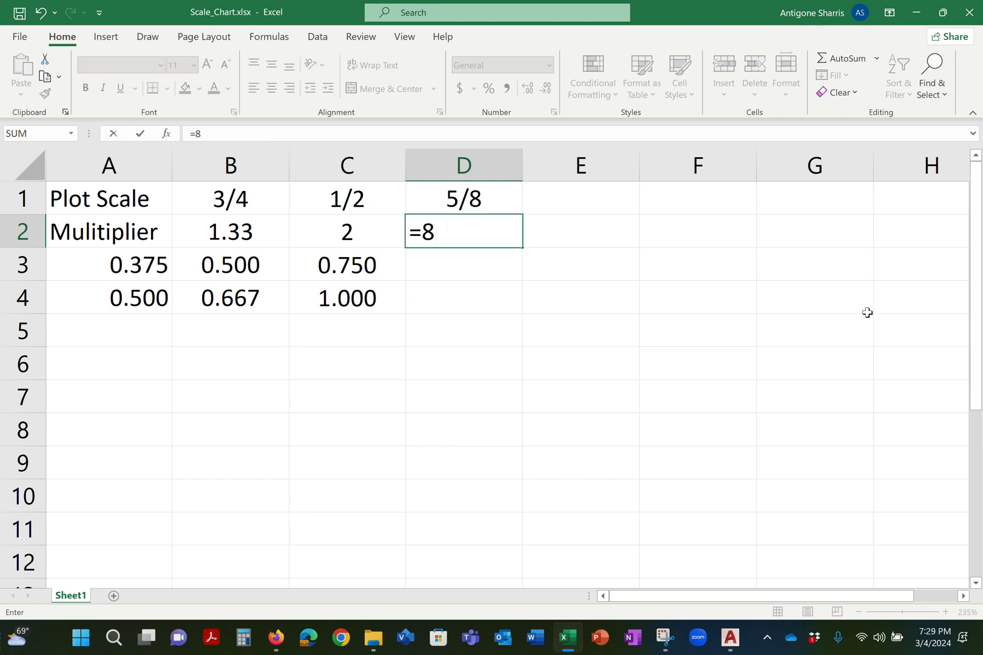
{"action": "type", "text": "/5"}
{"action": "key", "text": "Return"}
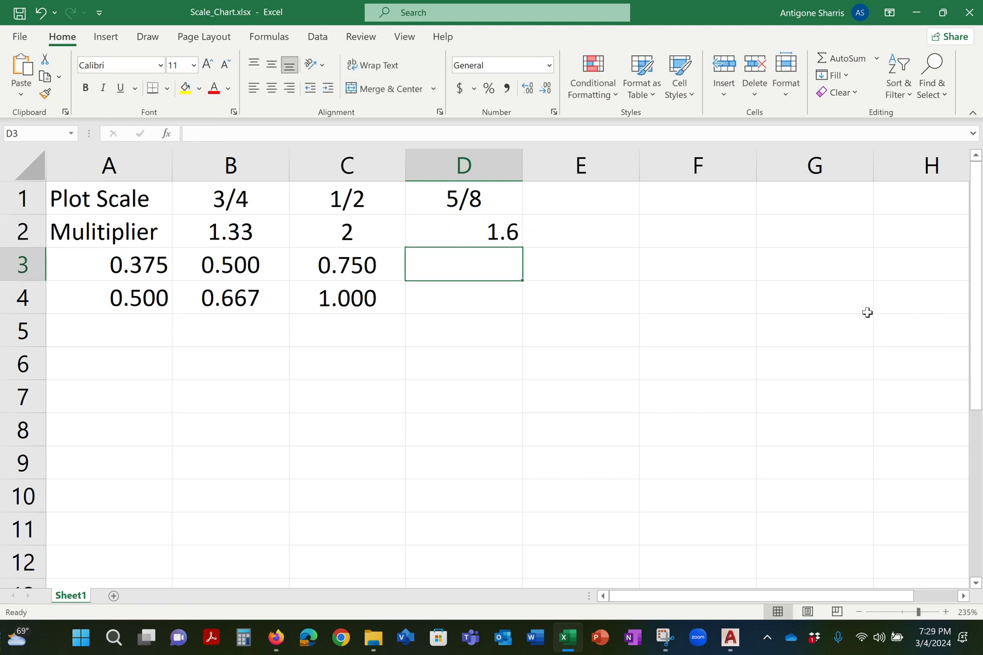
Step: Center cell D2 horizontally and vertically and format its number to one decimal place
{"action": "key", "text": "Up"}
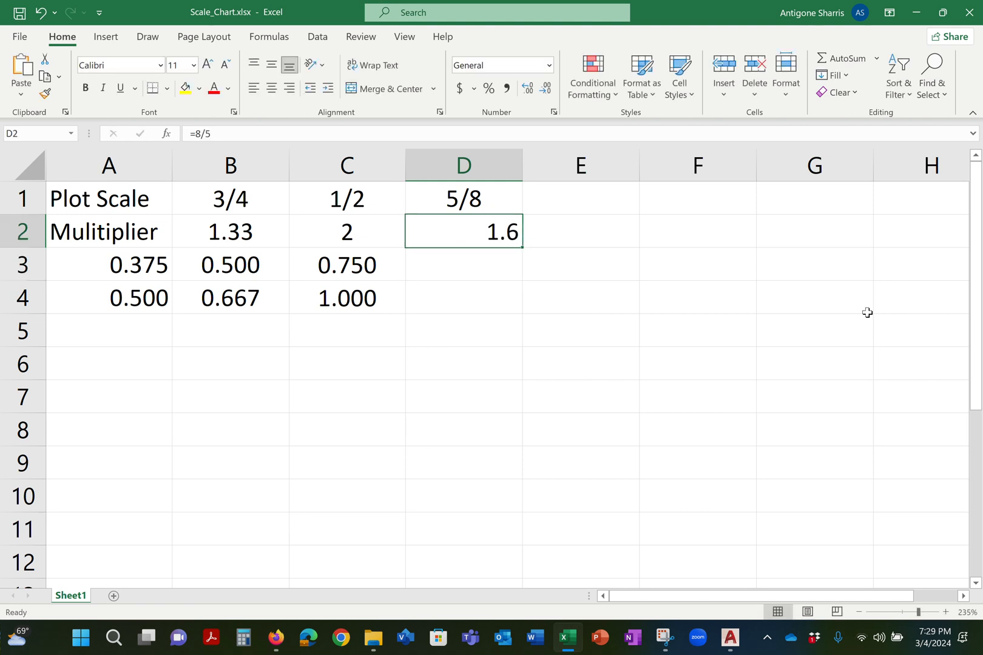
{"action": "left_click", "coordinate": [271, 65]}
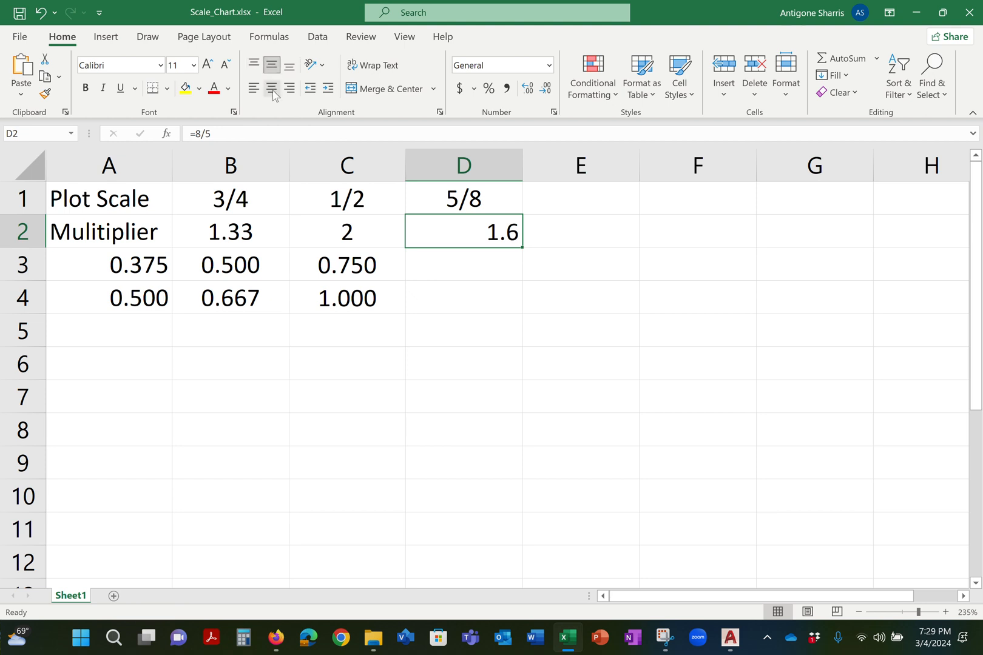
{"action": "left_click", "coordinate": [271, 88]}
{"action": "left_click", "coordinate": [546, 90]}
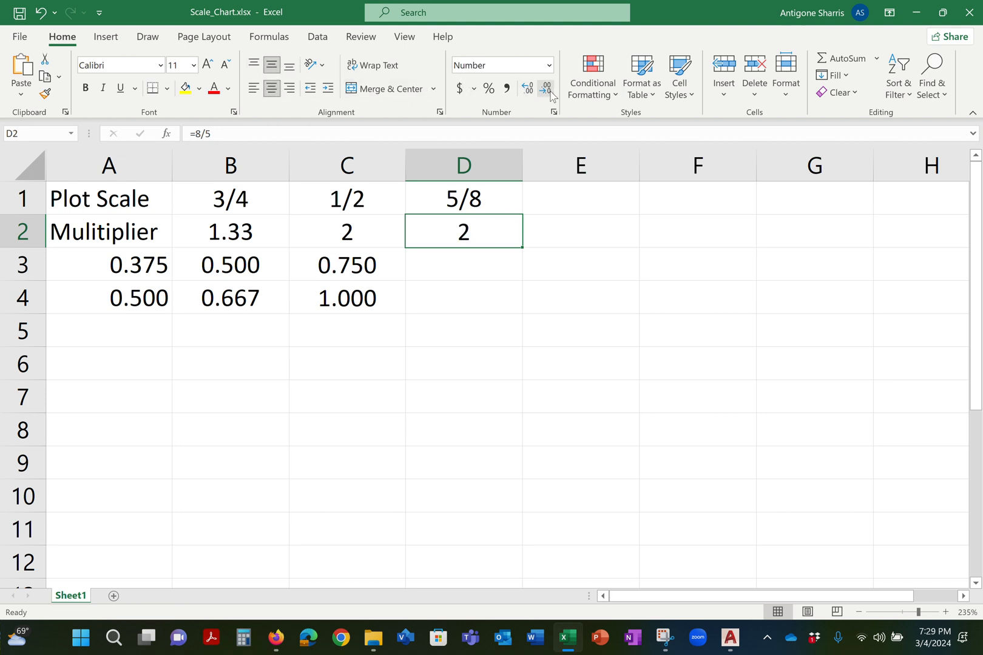
{"action": "left_click", "coordinate": [528, 91]}
{"action": "left_click", "coordinate": [527, 91]}
{"action": "left_click", "coordinate": [527, 91]}
{"action": "left_click", "coordinate": [528, 91]}
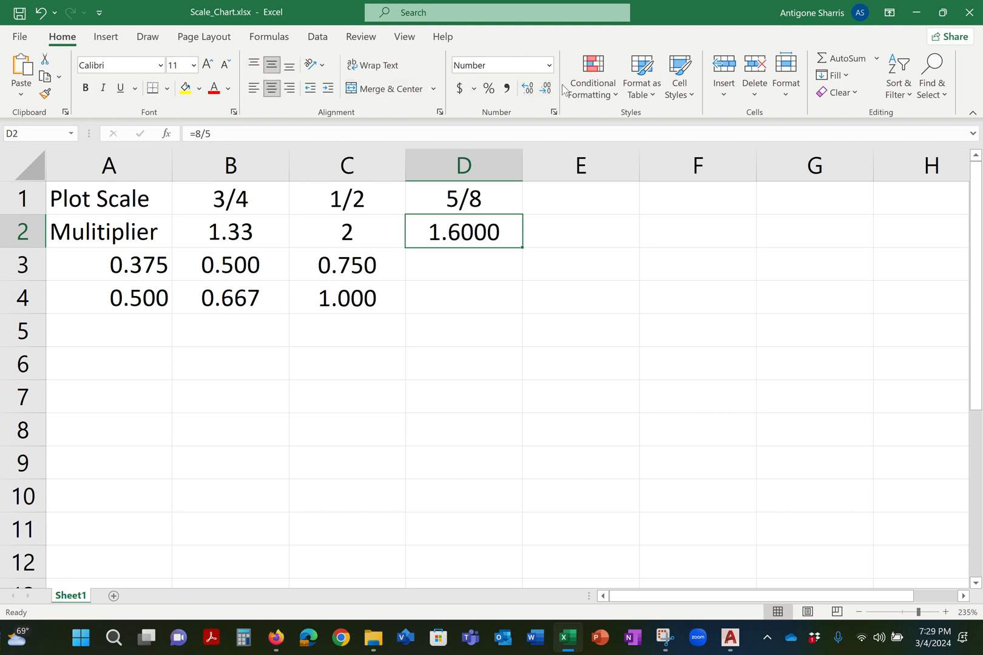
{"action": "left_click", "coordinate": [547, 90]}
{"action": "left_click", "coordinate": [547, 90]}
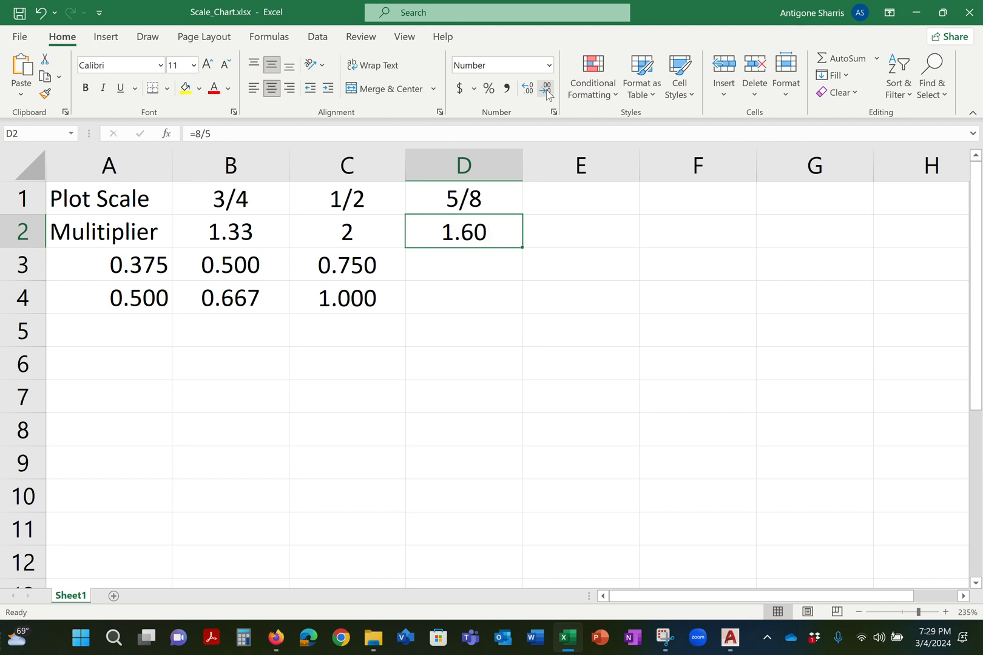
{"action": "left_click", "coordinate": [546, 89]}
{"action": "left_click", "coordinate": [117, 267]}
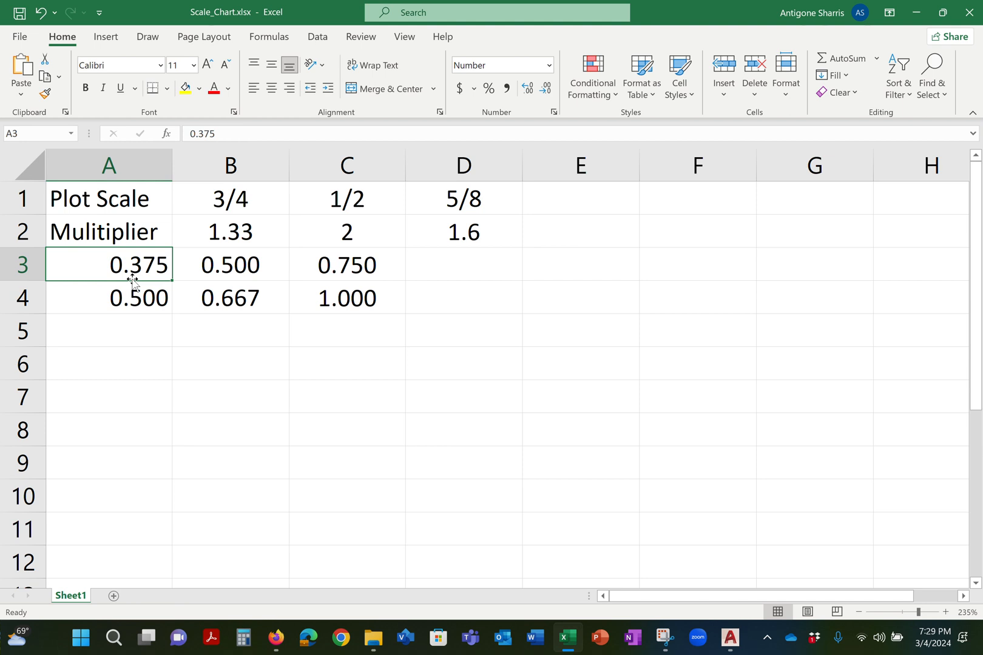
{"action": "left_click", "coordinate": [141, 297]}
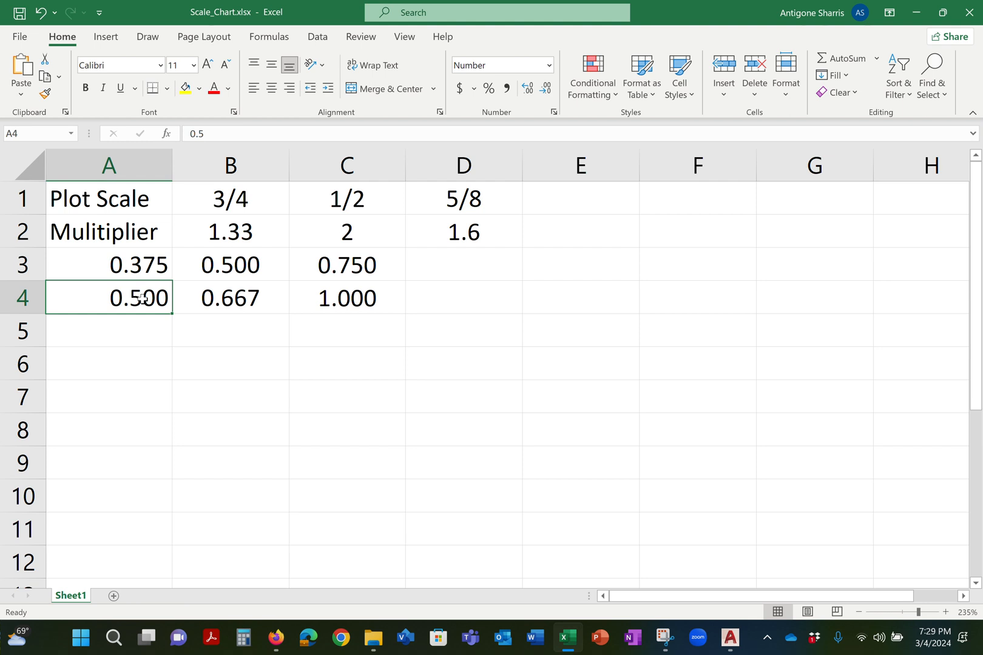
{"action": "left_click", "coordinate": [465, 263]}
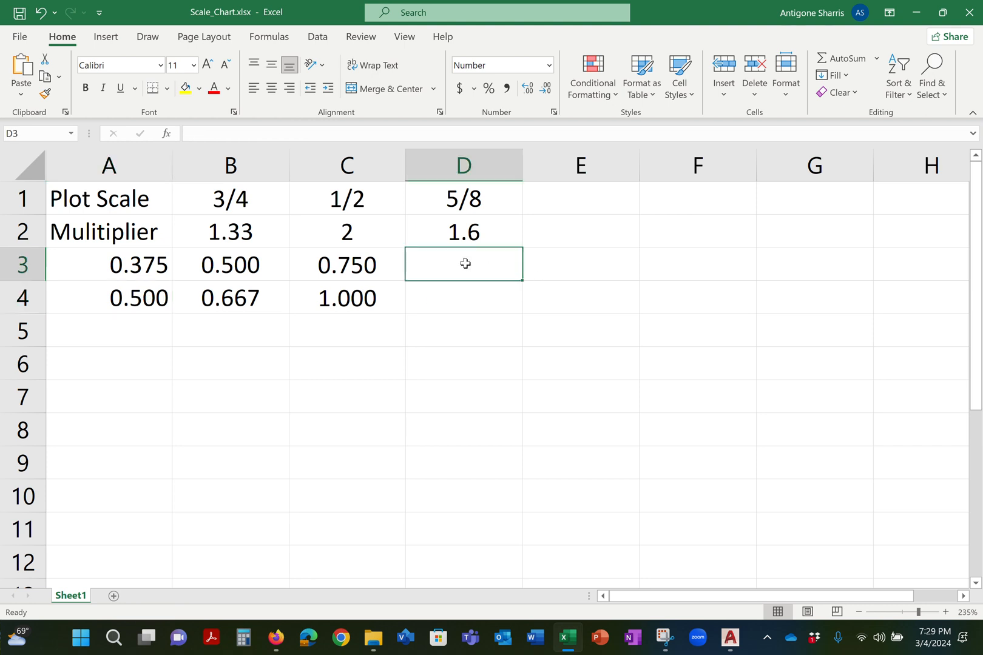
{"action": "type", "text": "="}
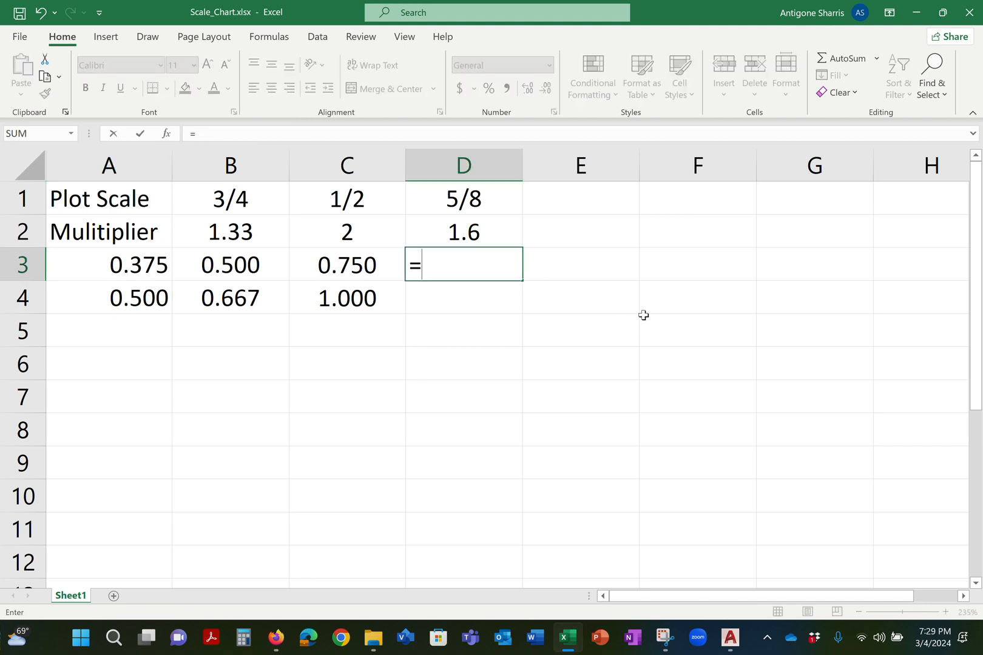
{"action": "left_click", "coordinate": [136, 266]}
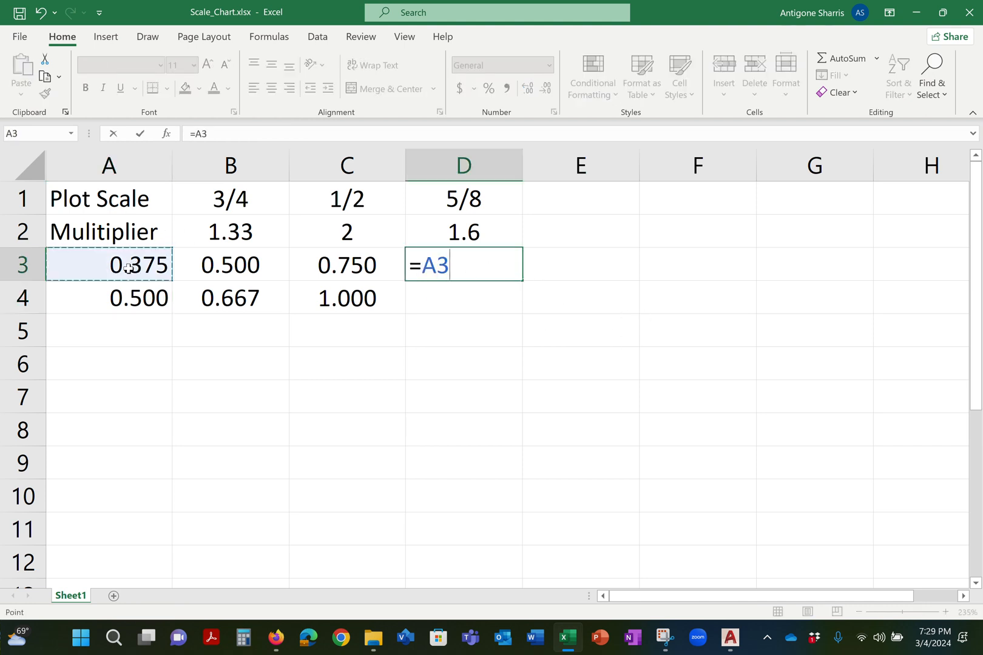
{"action": "type", "text": "8"}
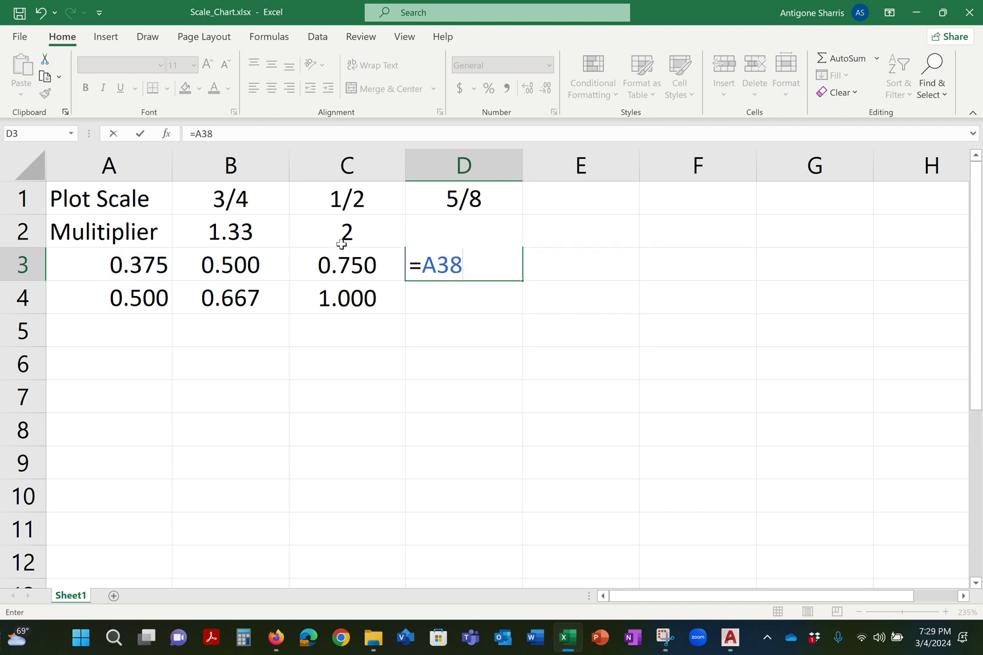
{"action": "key", "text": "BackSpace"}
{"action": "key", "text": "Escape"}
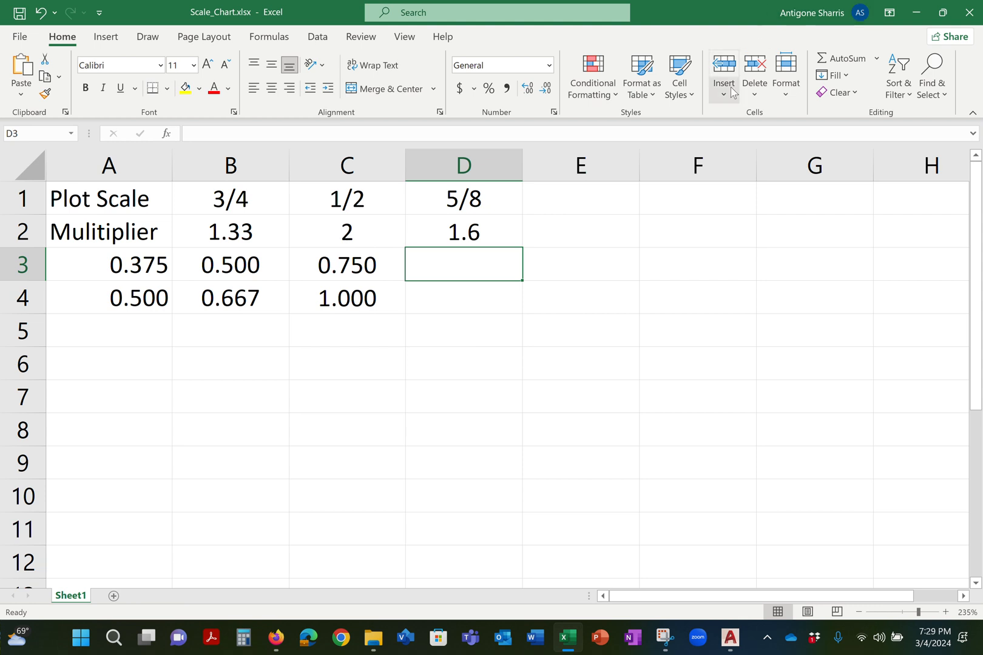
Step: Enter the formula =A3*D2 in cell D3 to scale the 0.375 height by the 5/8 multiplier
{"action": "type", "text": "="}
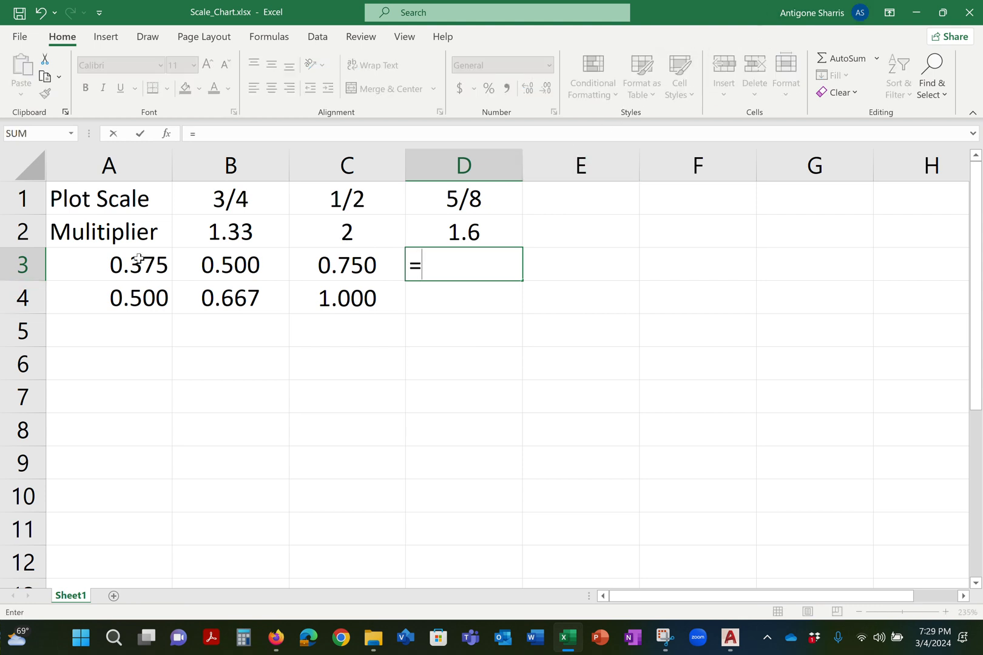
{"action": "left_click", "coordinate": [132, 257]}
{"action": "type", "text": "*"}
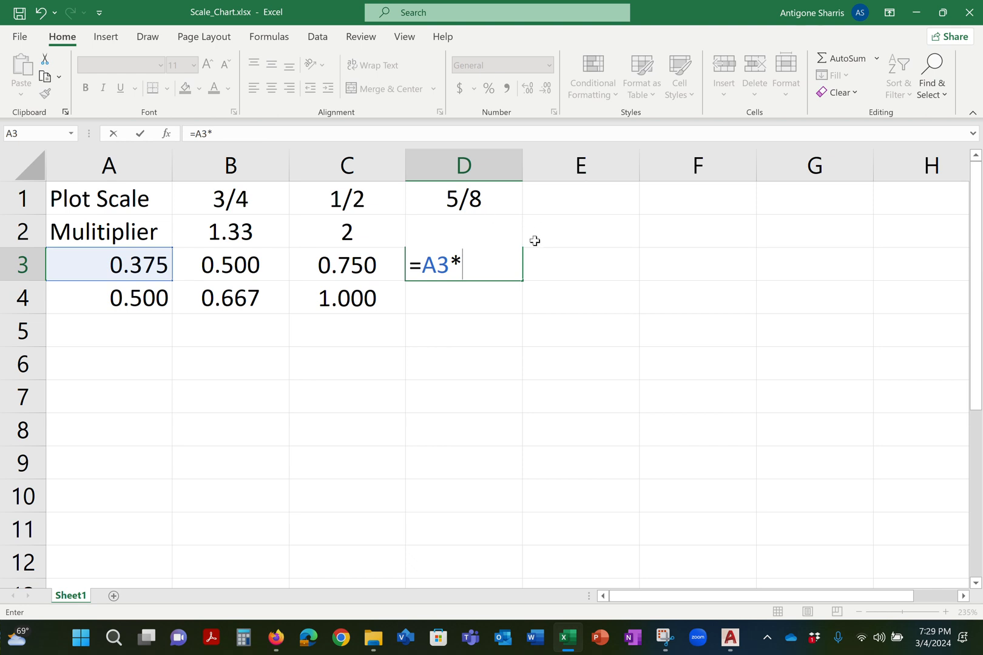
{"action": "left_click", "coordinate": [569, 240]}
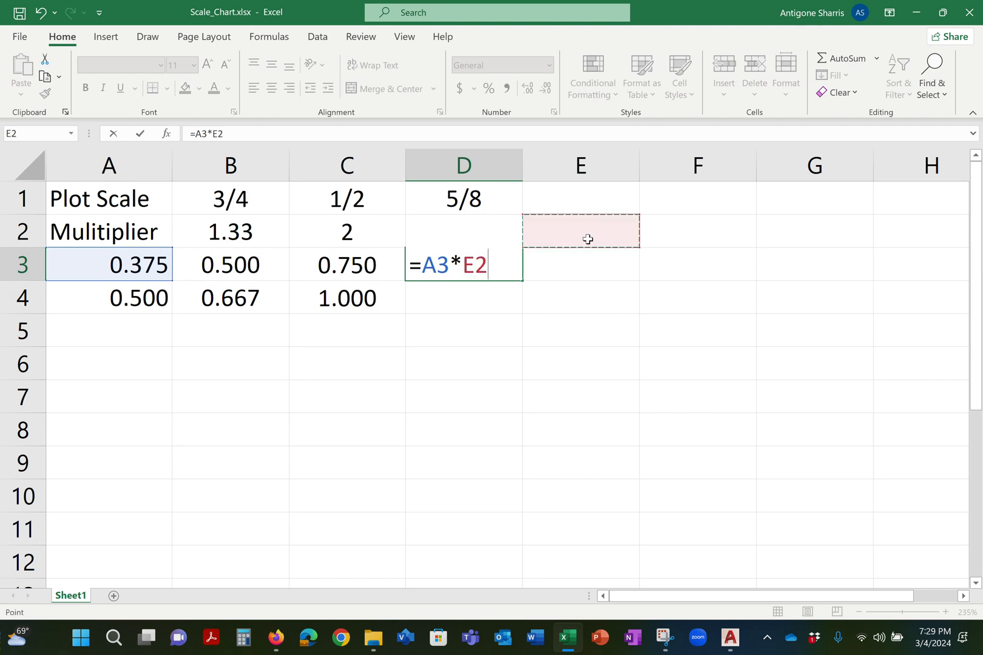
{"action": "key", "text": "Left"}
{"action": "key", "text": "Left"}
{"action": "key", "text": "Right"}
{"action": "key", "text": "Right"}
{"action": "key", "text": "Down"}
{"action": "key", "text": "Up"}
{"action": "key", "text": "Left"}
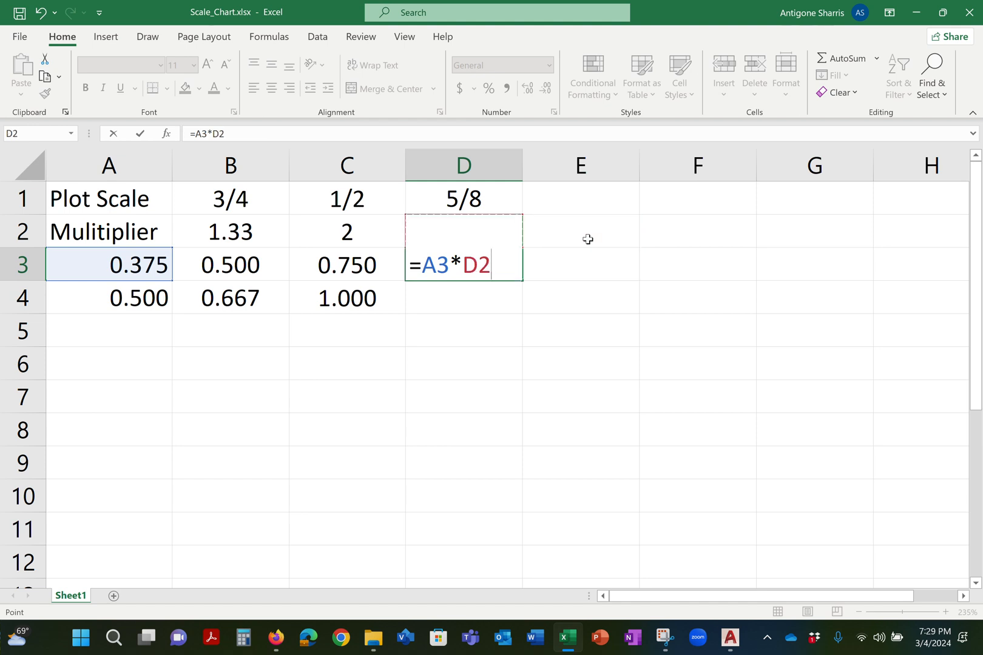
{"action": "key", "text": "Return"}
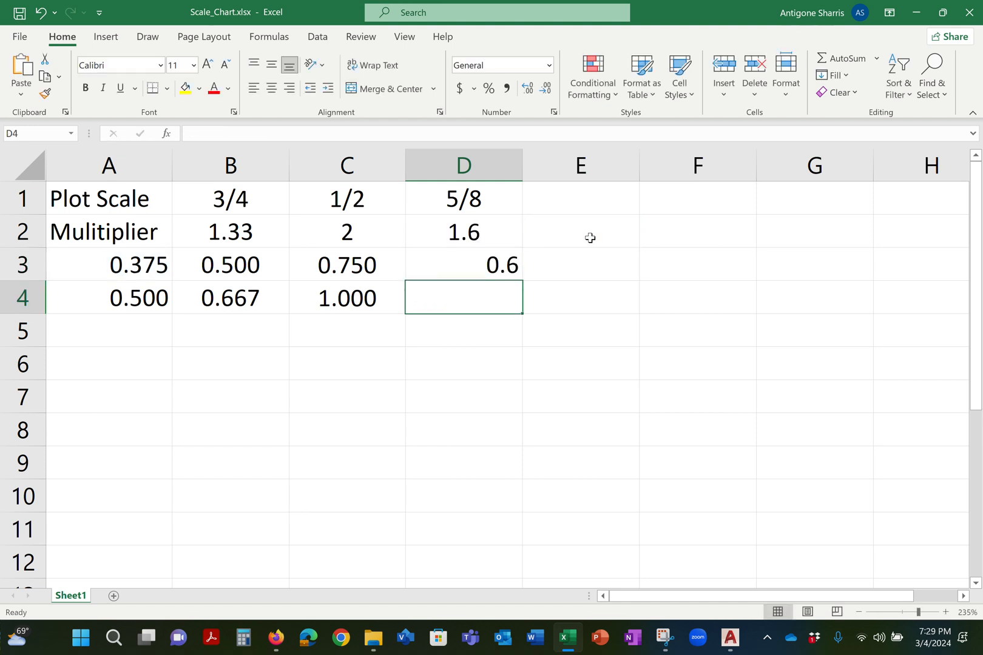
Step: Center the value in cell D3 horizontally and vertically
{"action": "left_click", "coordinate": [489, 250]}
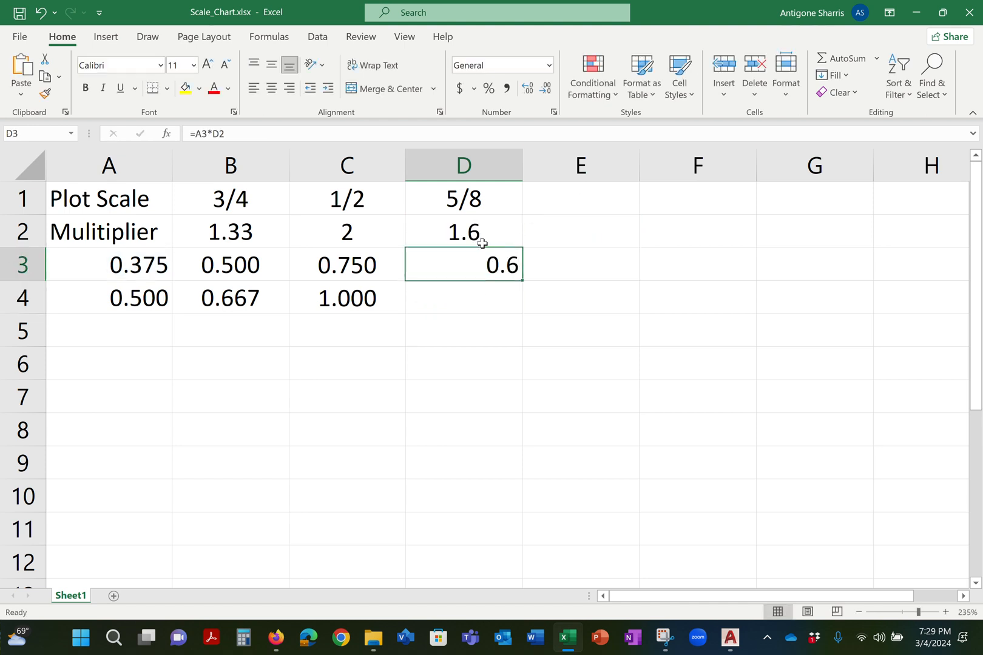
{"action": "left_click", "coordinate": [272, 88]}
{"action": "left_click", "coordinate": [272, 65]}
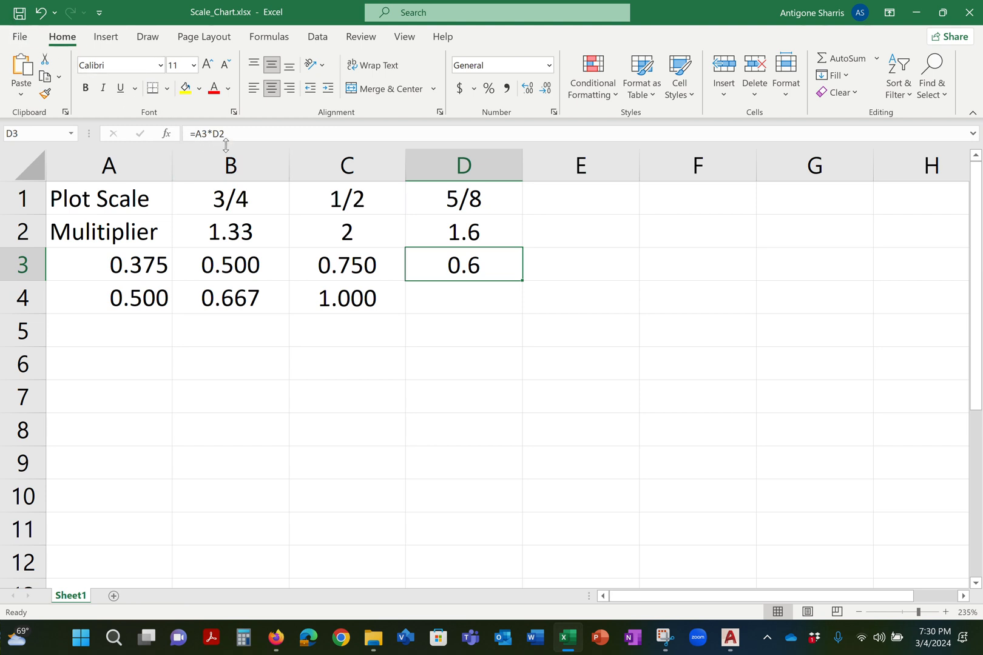
{"action": "left_click_drag", "start_coordinate": [242, 139], "coordinate": [194, 140]}
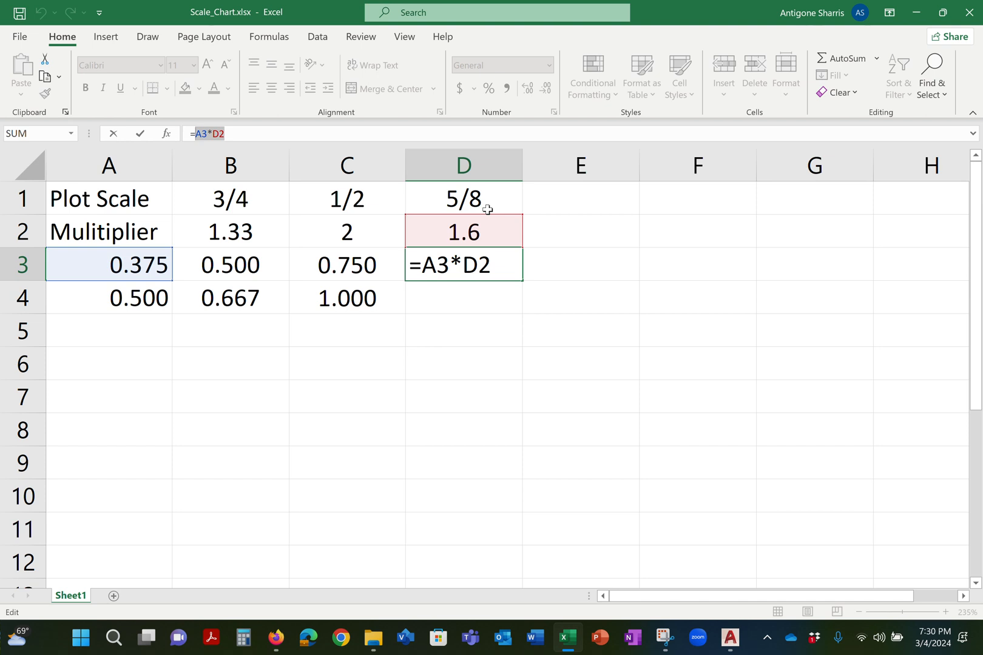
{"action": "left_click", "coordinate": [465, 314]}
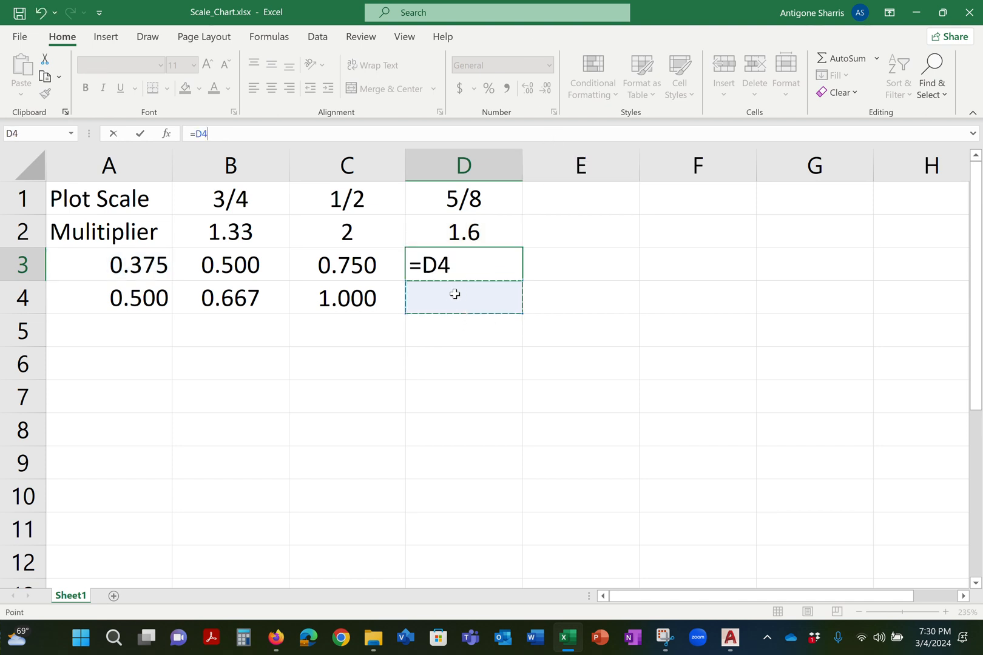
{"action": "key", "text": "Escape"}
Step: Enter the formula =A4*D2 in cell D4 to scale the 0.500 height by the 5/8 multiplier
{"action": "left_click", "coordinate": [478, 297]}
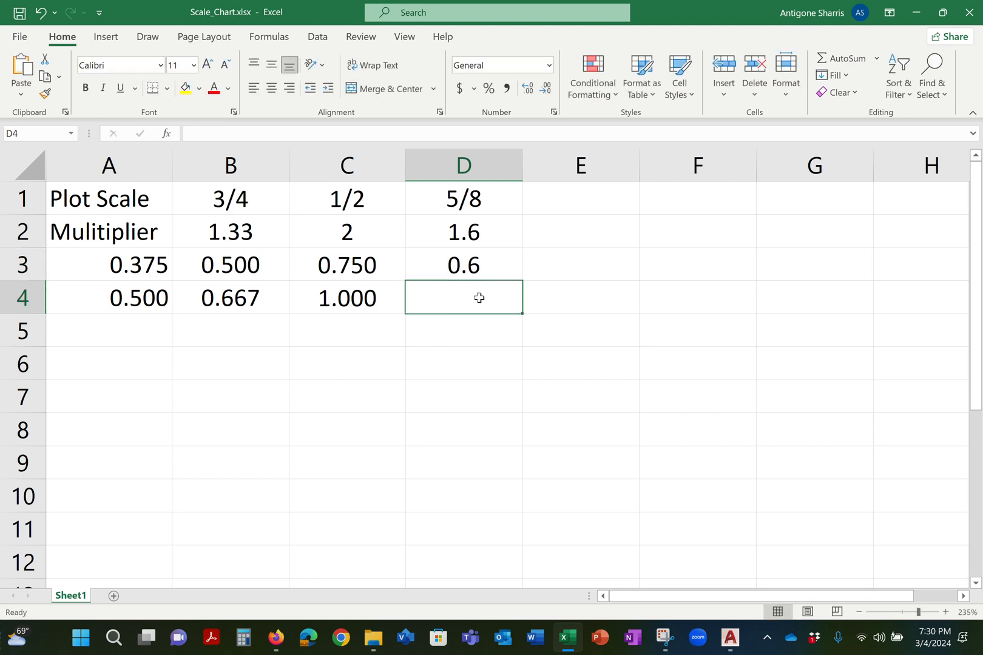
{"action": "type", "text": "="}
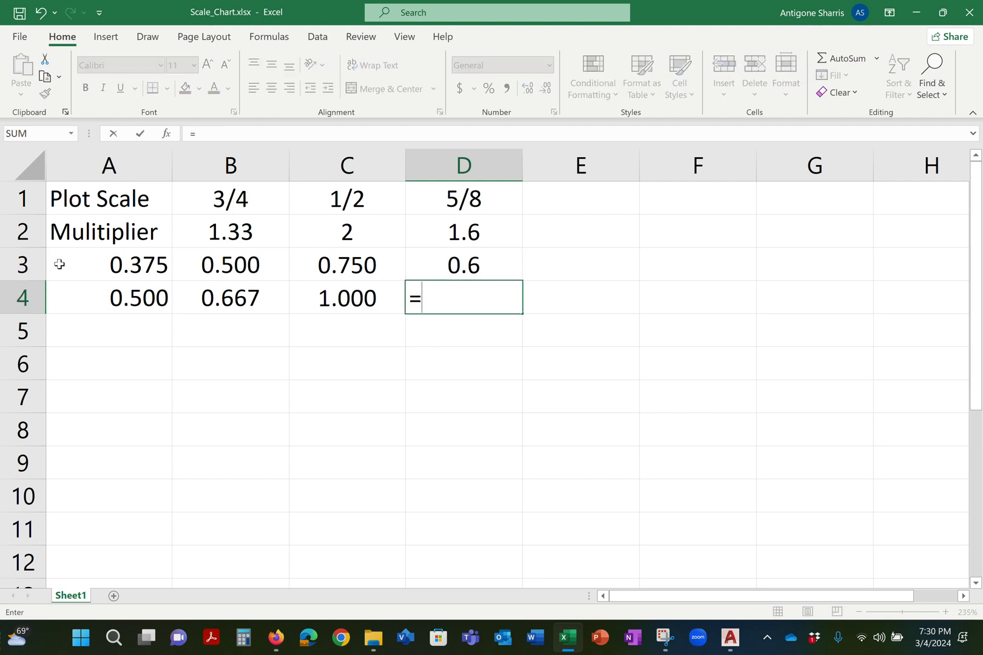
{"action": "left_click", "coordinate": [131, 298]}
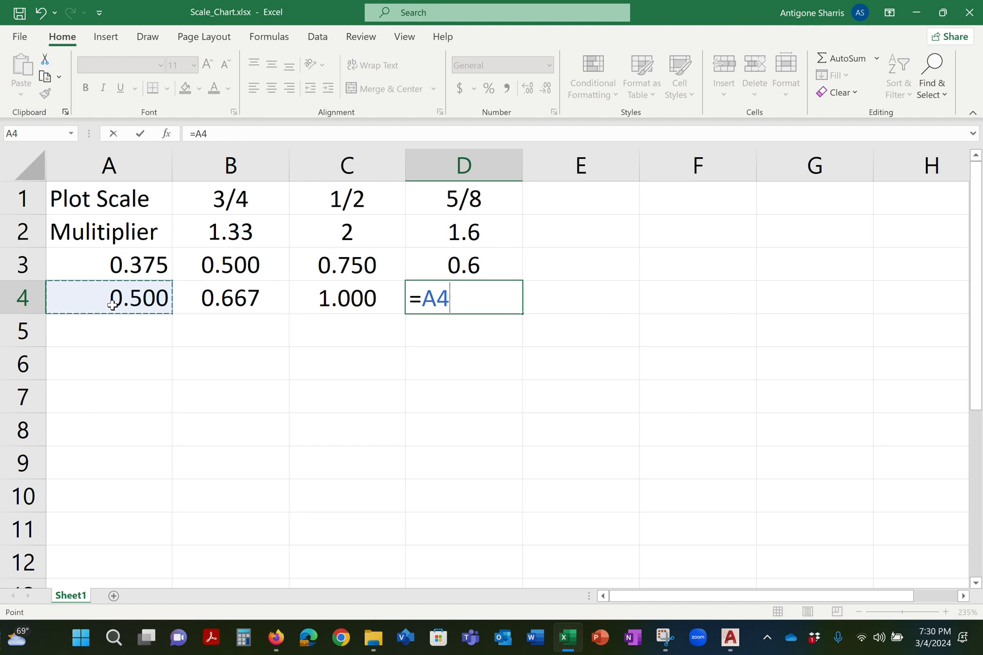
{"action": "type", "text": "*"}
{"action": "left_click", "coordinate": [475, 237]}
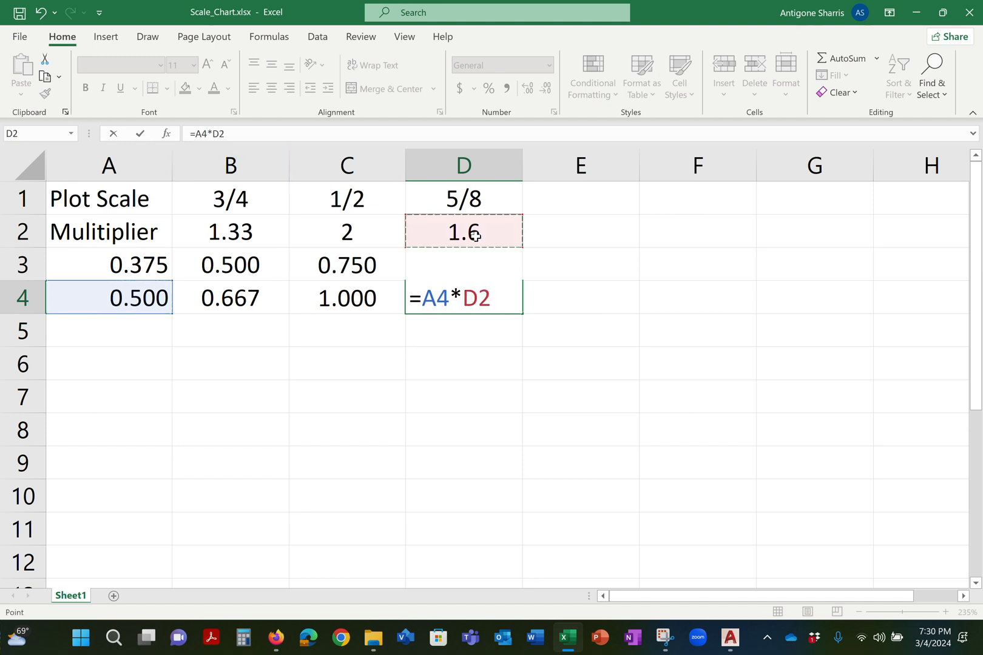
{"action": "key", "text": "ctrl+Return"}
{"action": "key", "text": "Return"}
Step: Center cell D4 horizontally and vertically and format its number to three decimal places
{"action": "key", "text": "Up"}
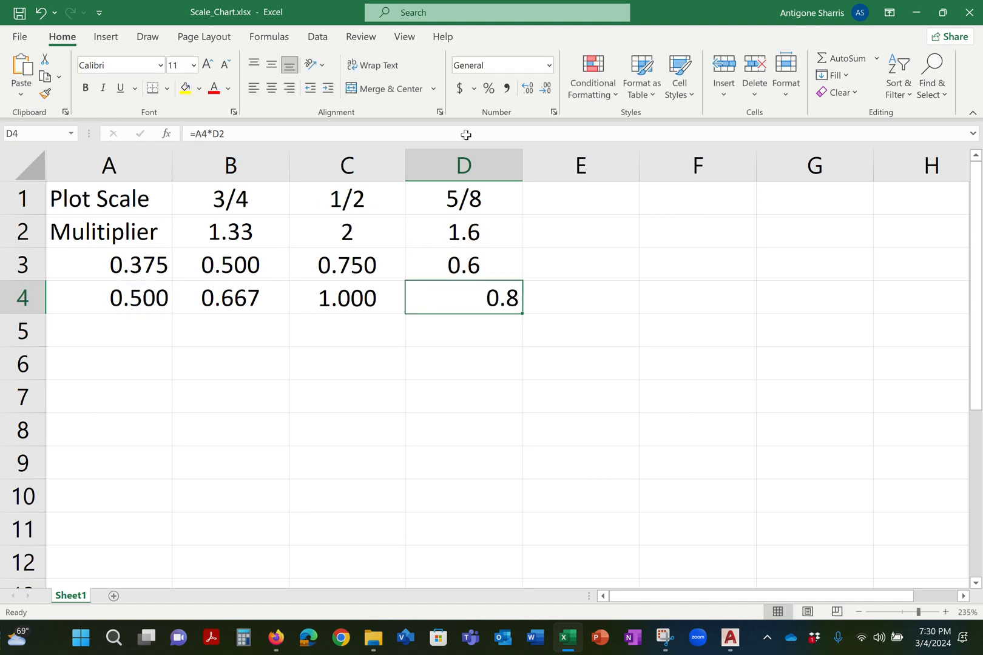
{"action": "left_click", "coordinate": [271, 88]}
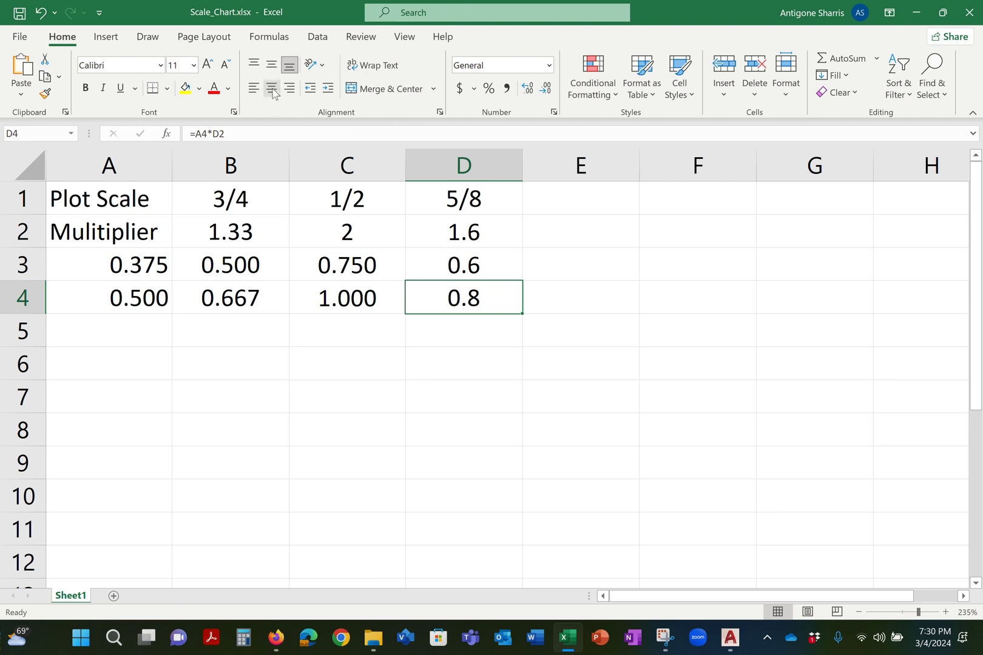
{"action": "left_click", "coordinate": [271, 64]}
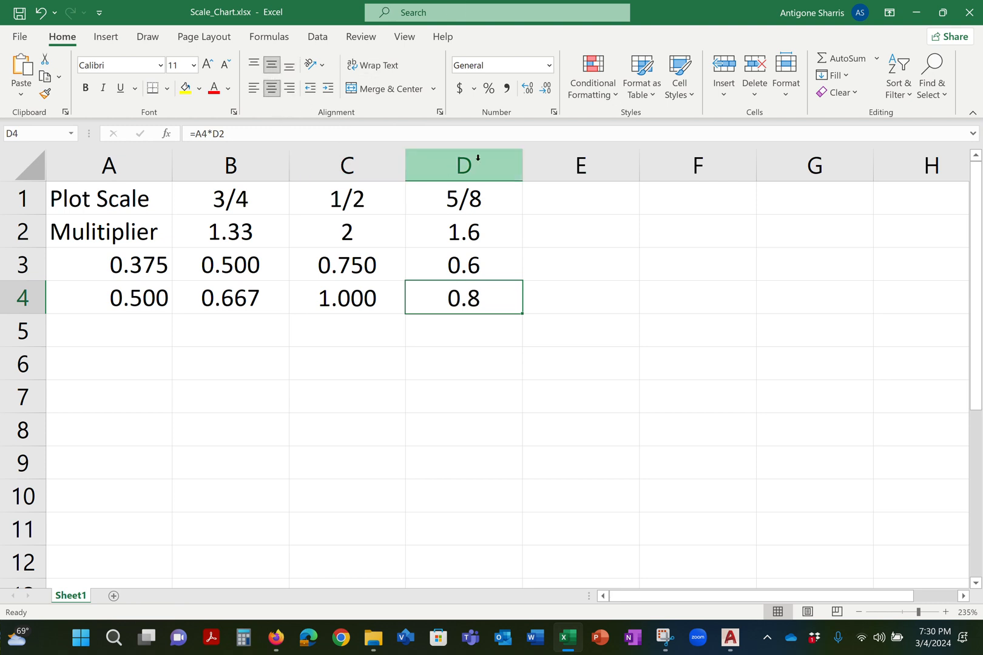
{"action": "left_click", "coordinate": [527, 90]}
{"action": "left_click", "coordinate": [527, 90]}
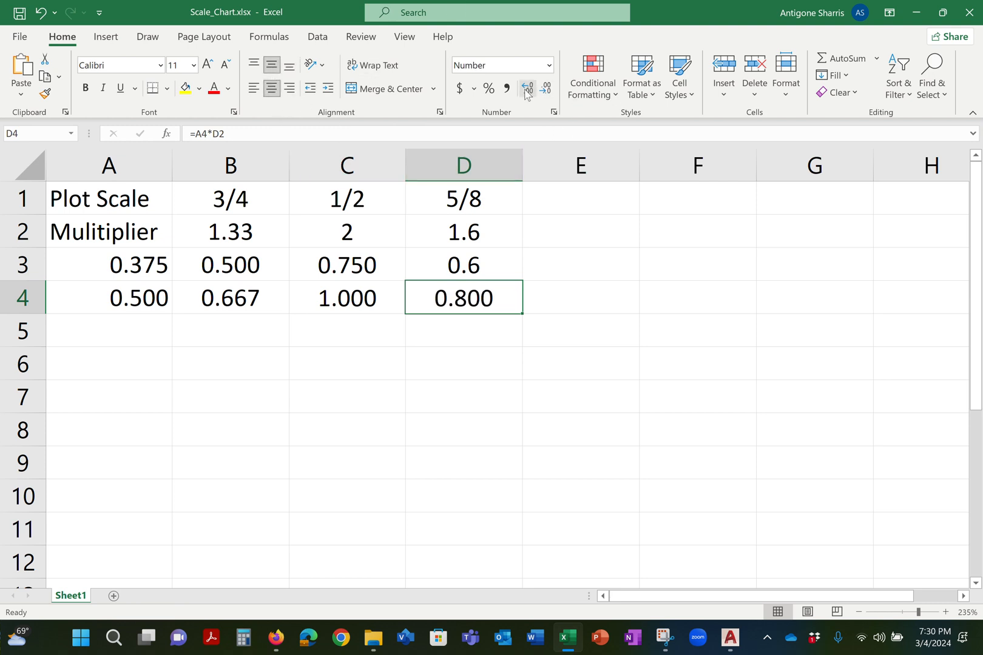
Step: Format the number in cell D3 to three decimal places, and select the multiplier cell D2
{"action": "left_click", "coordinate": [477, 260]}
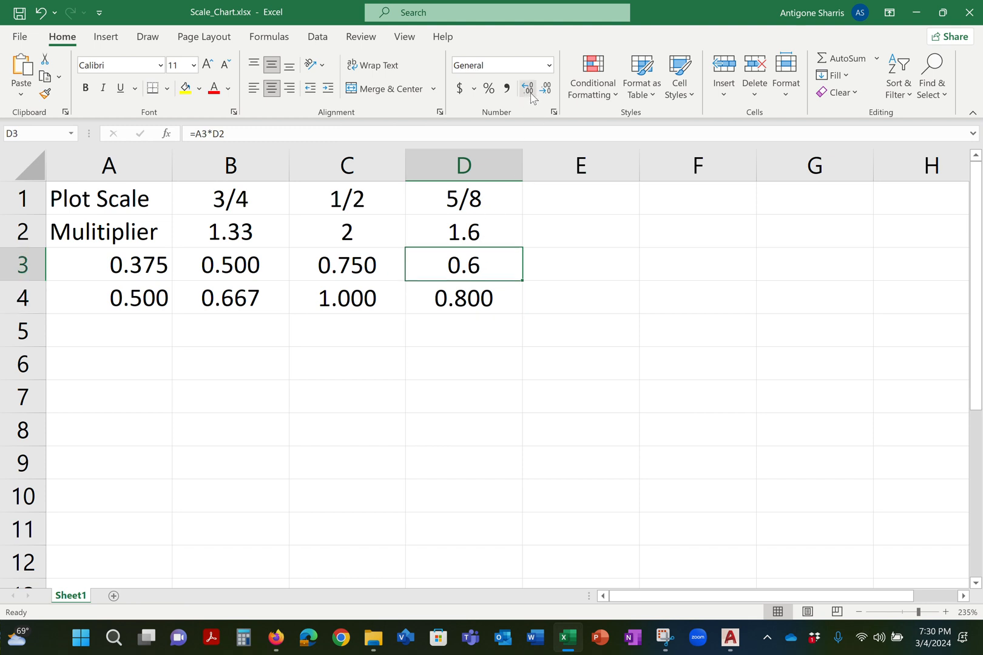
{"action": "left_click", "coordinate": [527, 90]}
{"action": "left_click", "coordinate": [526, 90]}
{"action": "left_click", "coordinate": [489, 232]}
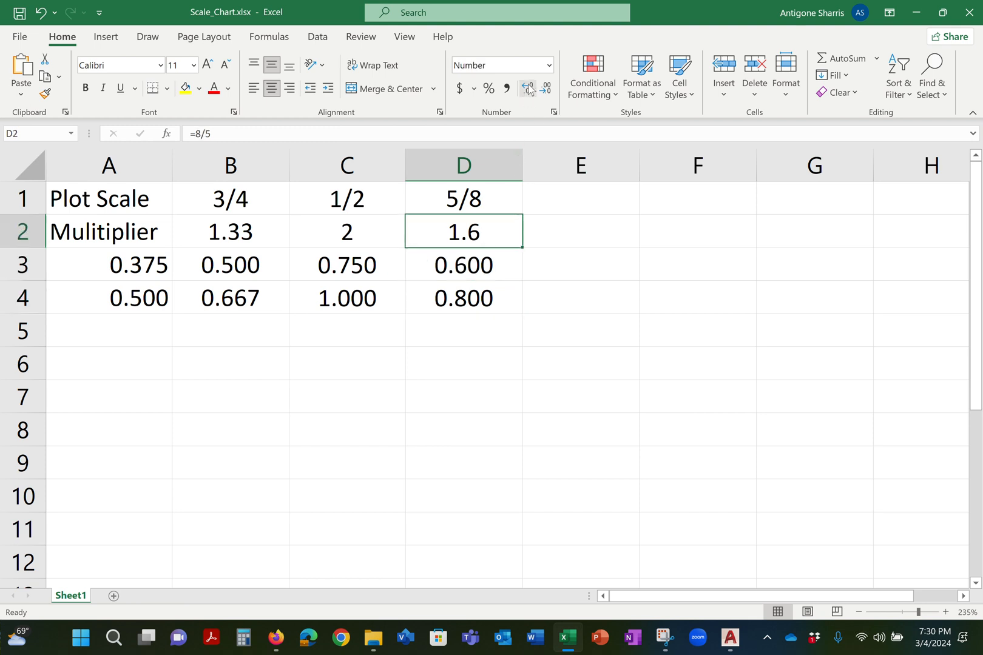
Step: Format the multiplier in cell D2 to three decimal places and close the scale chart workbook
{"action": "left_click", "coordinate": [526, 90]}
{"action": "left_click", "coordinate": [527, 90]}
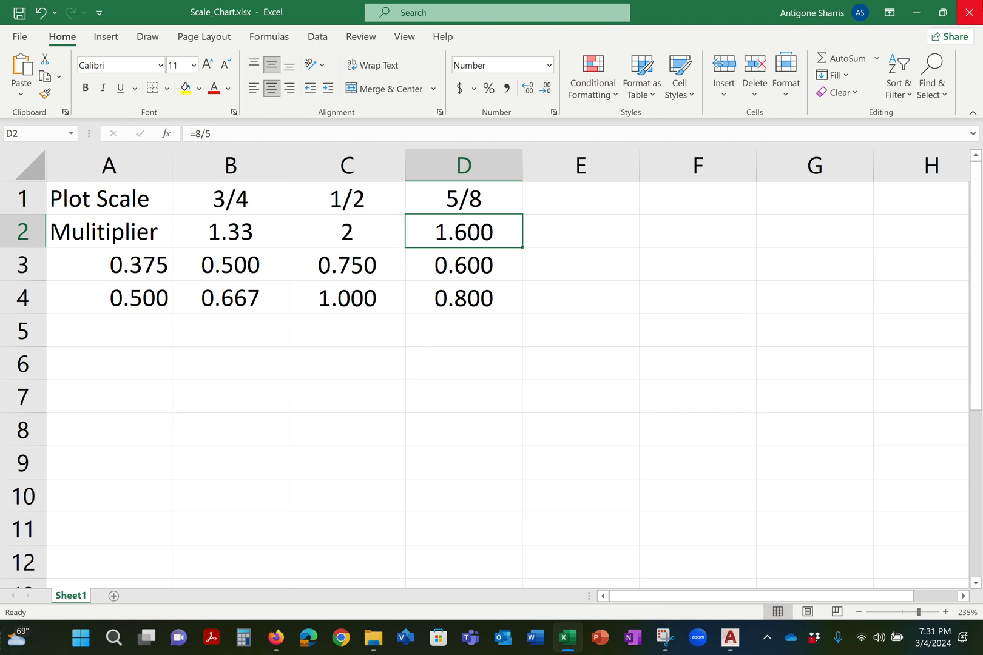
{"action": "left_click", "coordinate": [974, 11]}
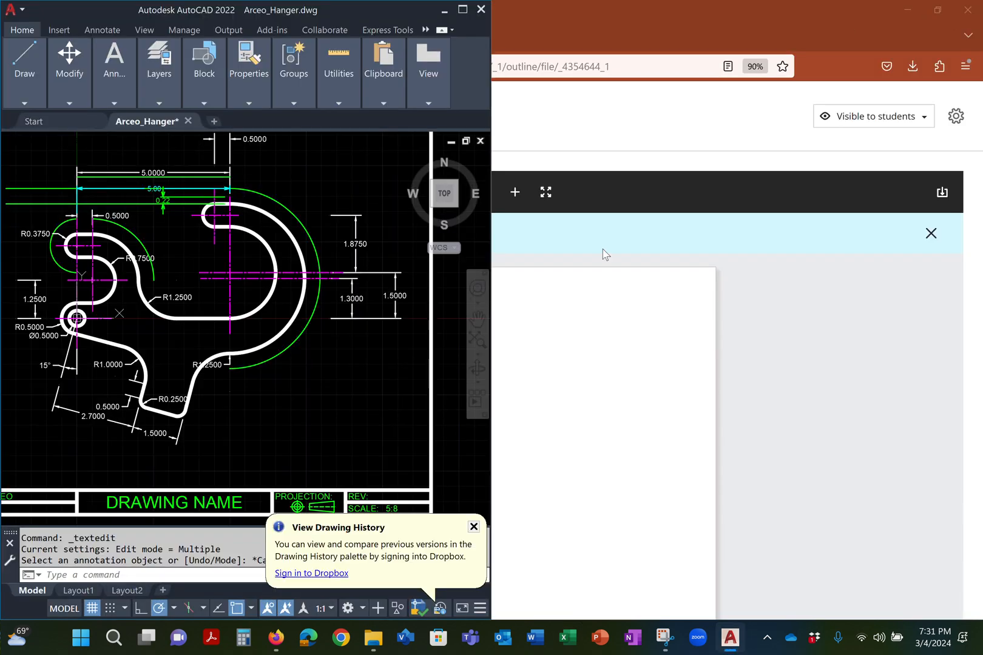
Step: Maximize the AutoCAD hanger drawing and erase the green construction arc outside the large hook
{"action": "left_click_drag", "start_coordinate": [321, 12], "coordinate": [423, 92]}
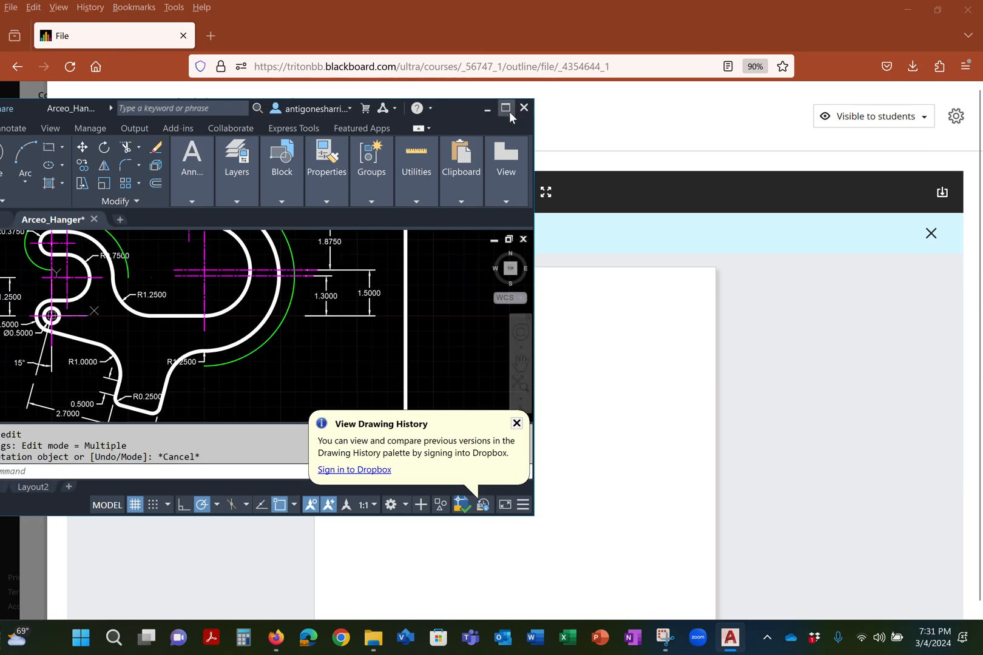
{"action": "left_click", "coordinate": [506, 108]}
{"action": "scroll", "coordinate": [494, 247], "scroll_direction": "up", "scroll_amount": 8}
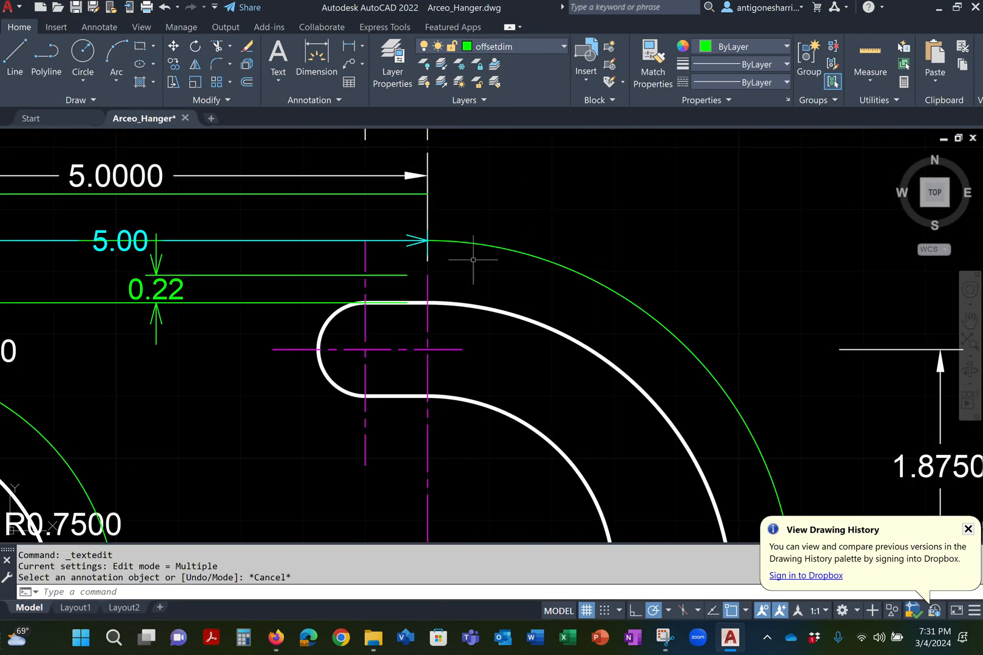
{"action": "left_click", "coordinate": [482, 244]}
{"action": "key", "text": "Delete"}
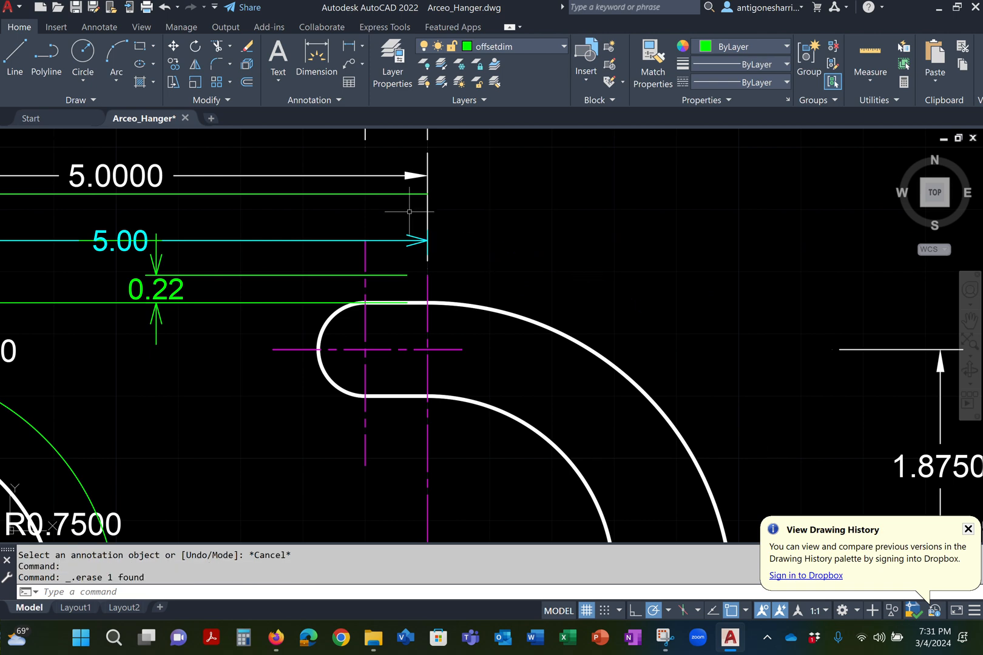
Step: Erase the green 0.22 dimension with its guide line, and the green line just below the 5.0000 dimension
{"action": "left_click", "coordinate": [207, 344]}
{"action": "left_click", "coordinate": [140, 264]}
{"action": "key", "text": "Delete"}
{"action": "left_click", "coordinate": [231, 277]}
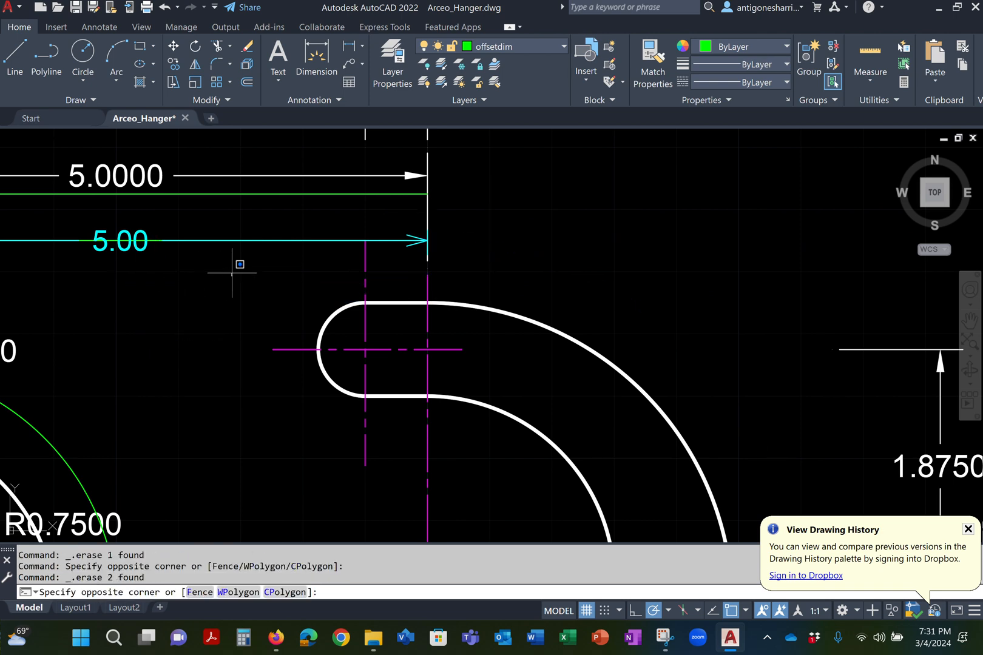
{"action": "left_click", "coordinate": [199, 278]}
{"action": "left_click", "coordinate": [271, 194]}
{"action": "key", "text": "Delete"}
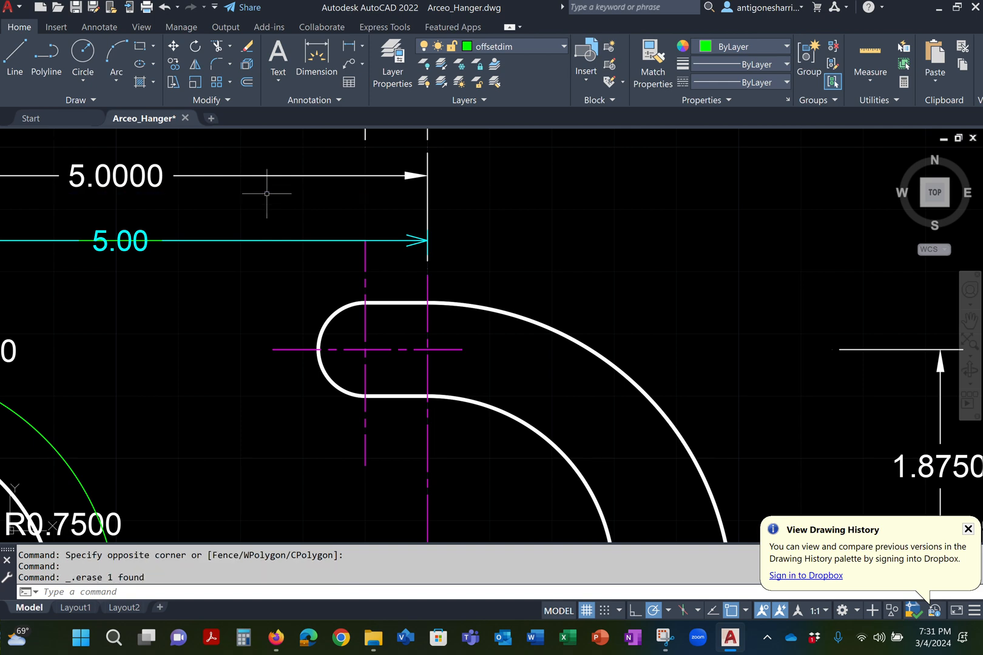
Step: Erase the two green construction arcs around the small hook
{"action": "scroll", "coordinate": [269, 231], "scroll_direction": "down", "scroll_amount": 4}
{"action": "middle_click_drag", "start_coordinate": [264, 290], "coordinate": [558, 257]}
{"action": "scroll", "coordinate": [456, 279], "scroll_direction": "up", "scroll_amount": 6}
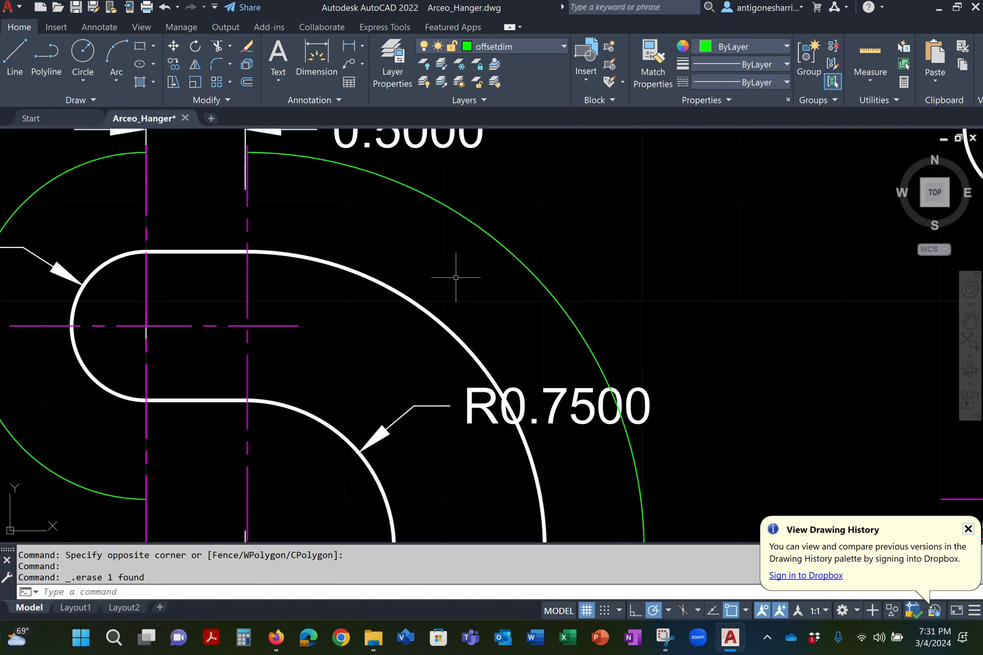
{"action": "left_click", "coordinate": [482, 215]}
{"action": "key", "text": "Delete"}
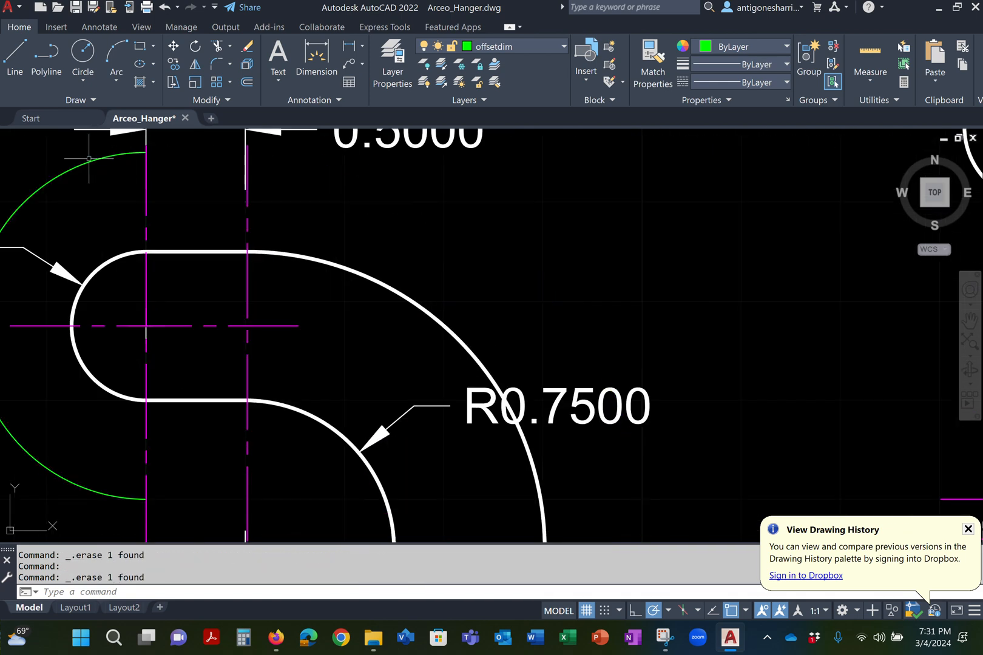
{"action": "left_click", "coordinate": [91, 160]}
{"action": "key", "text": "Delete"}
Step: Erase the white 0.5000 dimension above the small hook and the vertical centerline below its second extension line
{"action": "scroll", "coordinate": [151, 182], "scroll_direction": "down", "scroll_amount": 4}
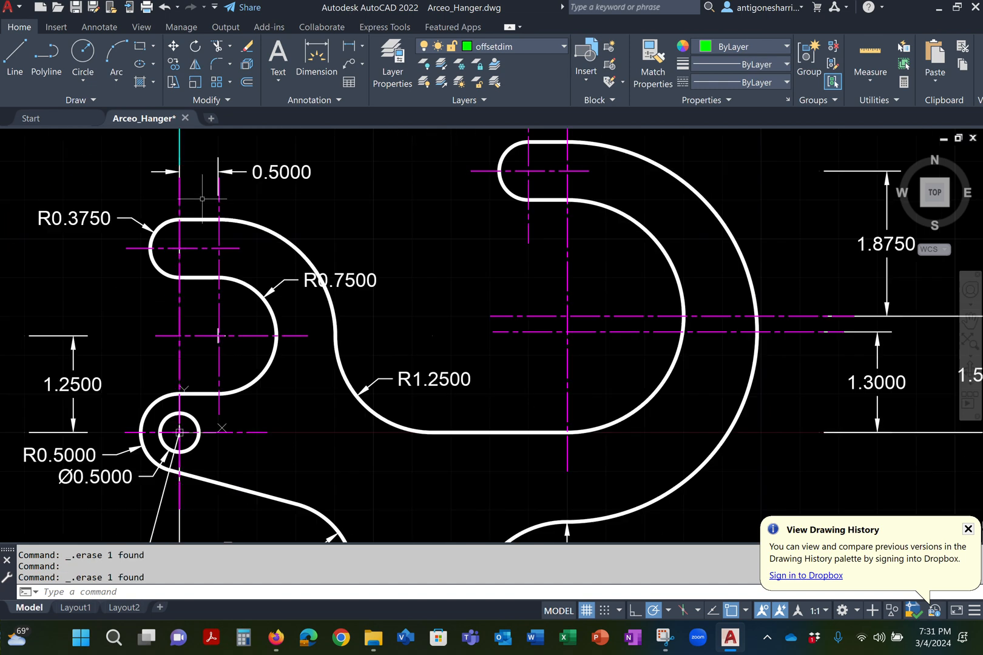
{"action": "middle_click_drag", "start_coordinate": [209, 204], "coordinate": [314, 252]}
{"action": "left_click", "coordinate": [456, 166]}
{"action": "left_click", "coordinate": [325, 239]}
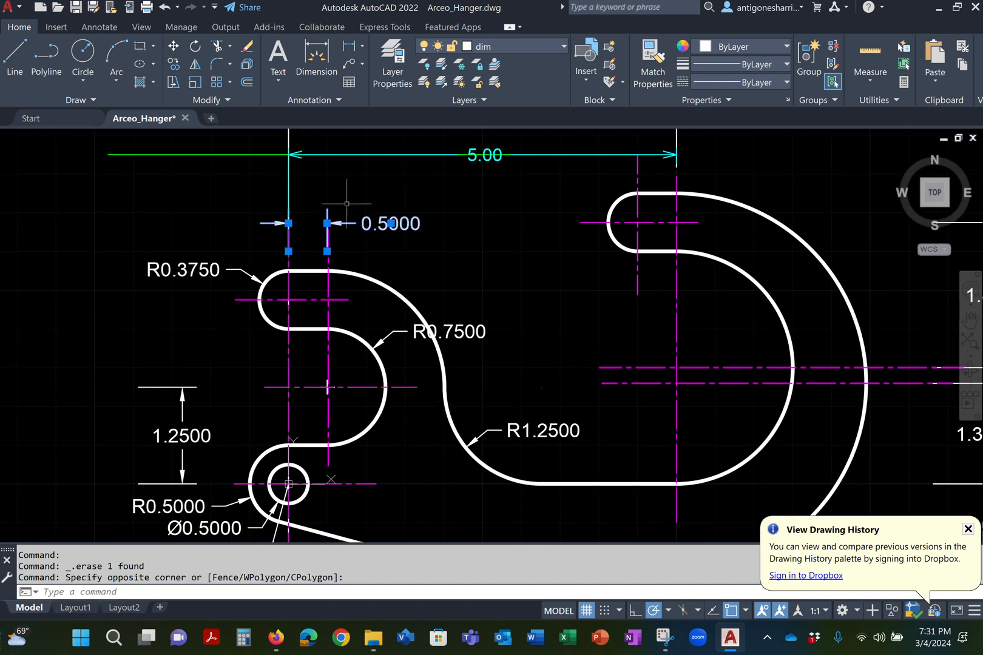
{"action": "key", "text": "Delete"}
{"action": "left_click", "coordinate": [327, 249]}
{"action": "key", "text": "Delete"}
Step: Open the Triton_ImperialStandardDecimals dimension style for modification in the Dimension Style Manager
{"action": "scroll", "coordinate": [374, 235], "scroll_direction": "down", "scroll_amount": 2}
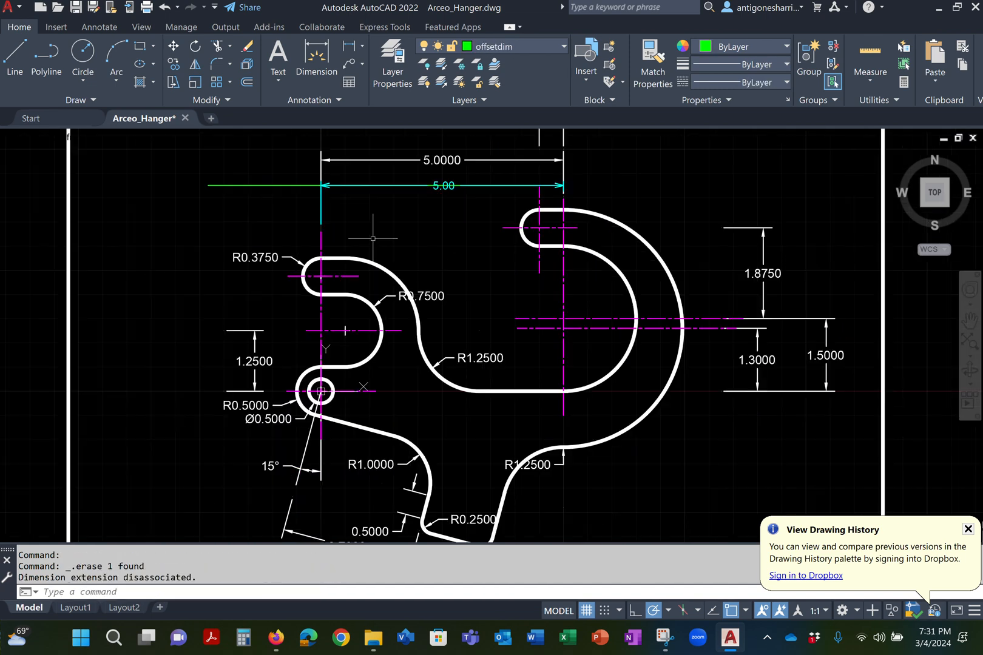
{"action": "middle_click_drag", "start_coordinate": [417, 258], "coordinate": [353, 305]}
{"action": "scroll", "coordinate": [362, 208], "scroll_direction": "up", "scroll_amount": 4}
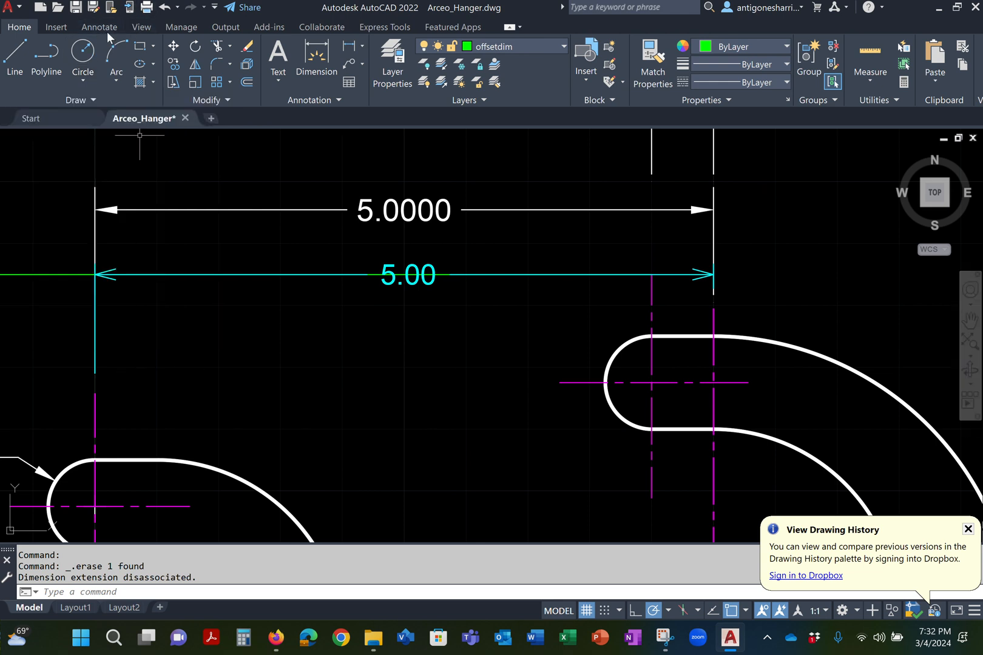
{"action": "left_click", "coordinate": [107, 30]}
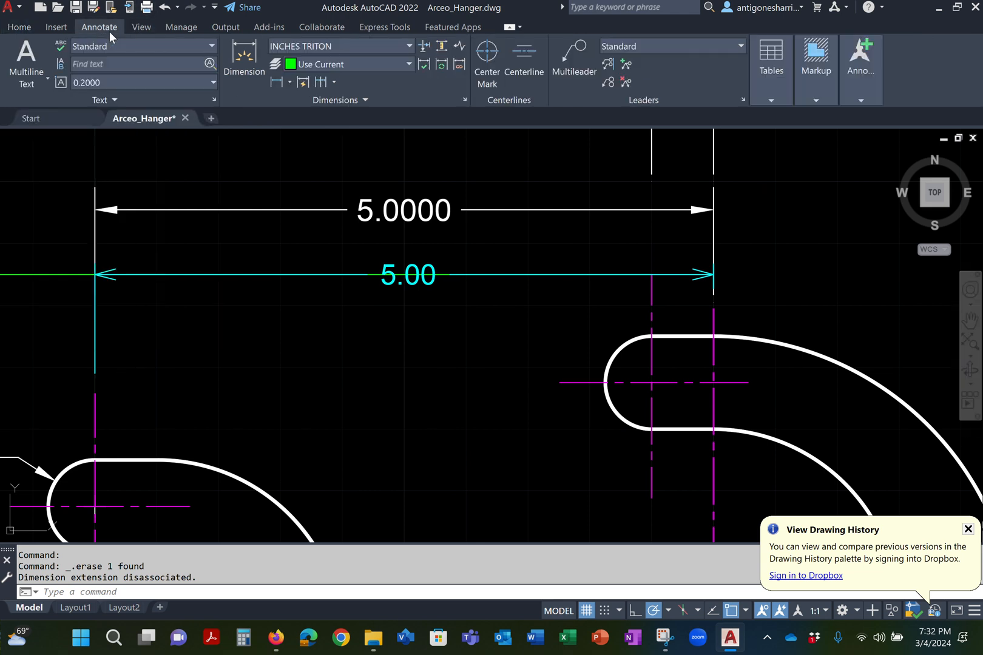
{"action": "left_click", "coordinate": [463, 96]}
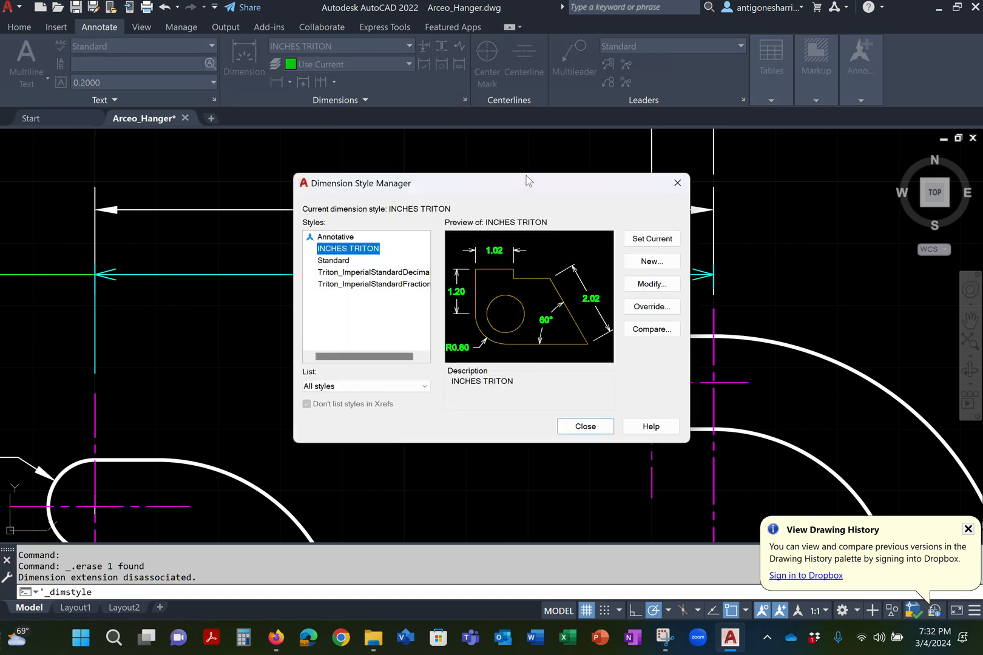
{"action": "left_click_drag", "start_coordinate": [527, 176], "coordinate": [527, 62]}
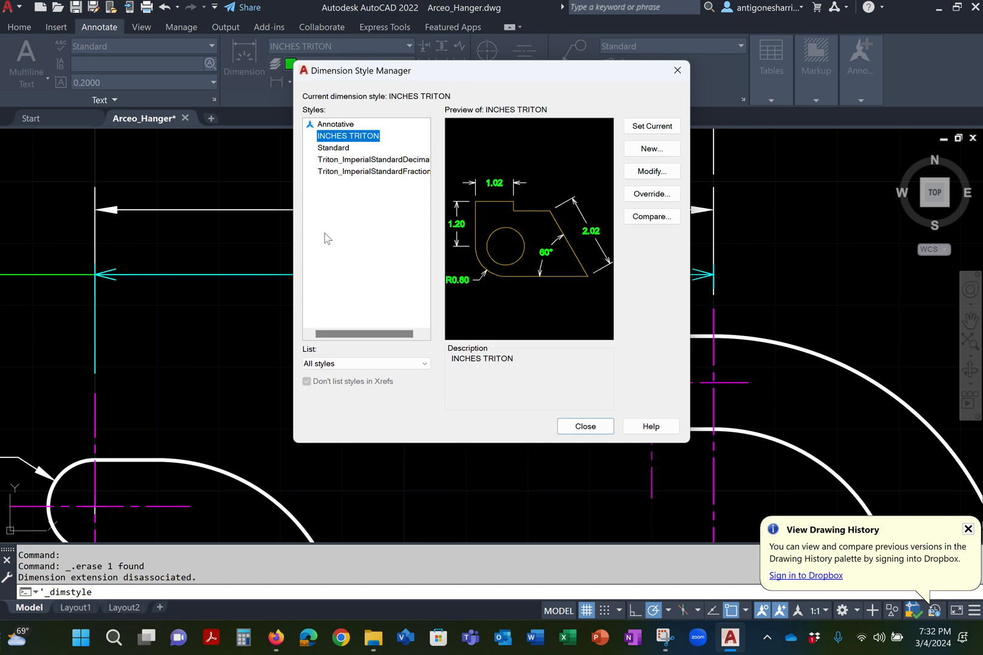
{"action": "left_click", "coordinate": [375, 164]}
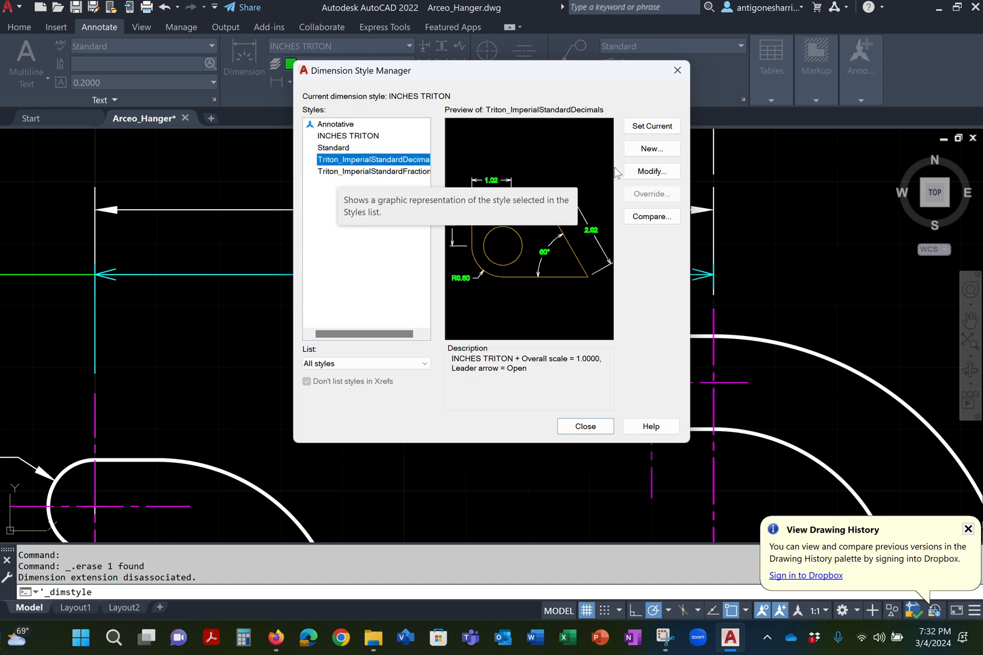
{"action": "left_click", "coordinate": [653, 173]}
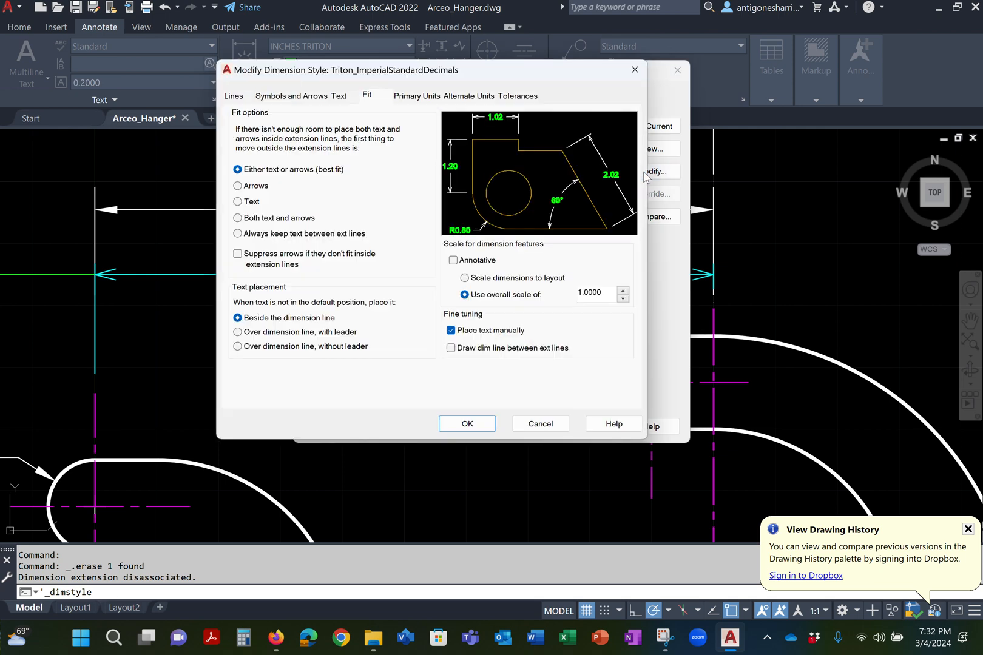
Step: Examine the style's extension line offsets, arrow size, text height and fit settings that the plot scale affects
{"action": "left_click", "coordinate": [233, 95]}
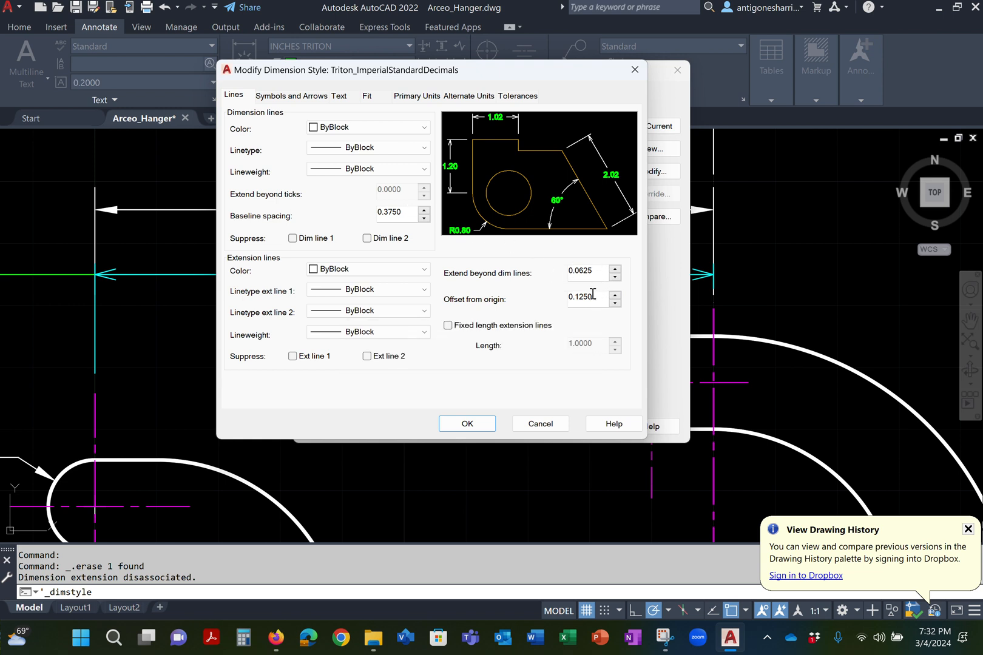
{"action": "left_click", "coordinate": [321, 96]}
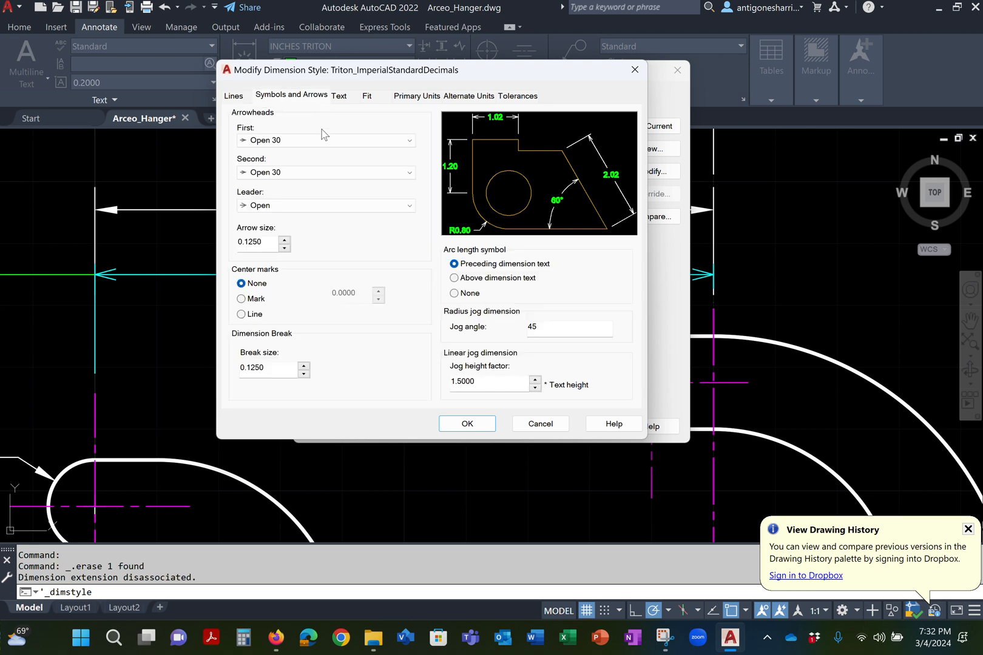
{"action": "left_click", "coordinate": [273, 244]}
{"action": "left_click", "coordinate": [343, 98]}
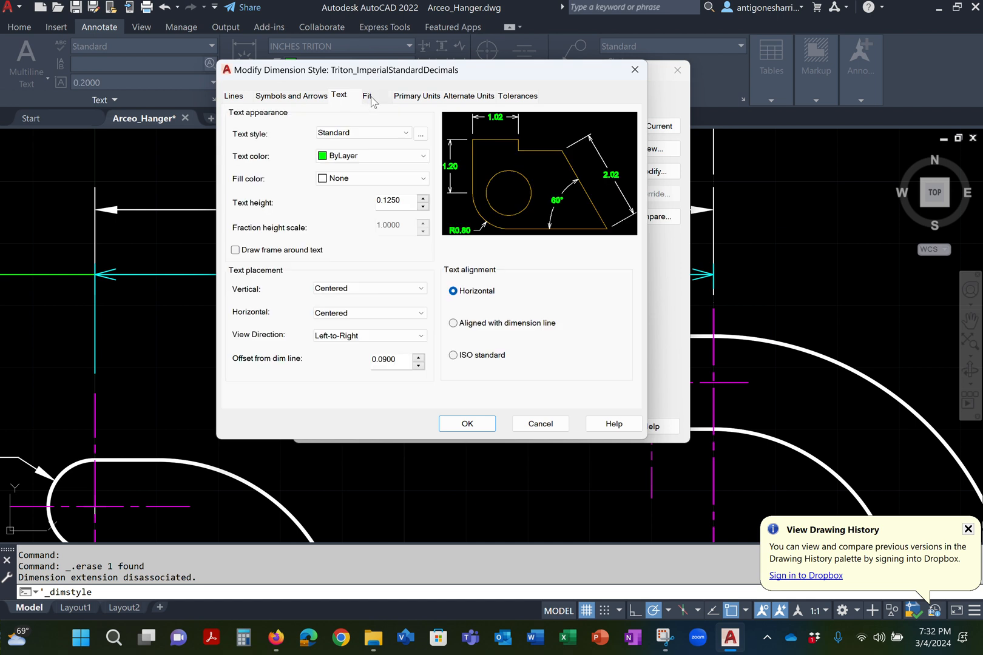
{"action": "left_click", "coordinate": [367, 97]}
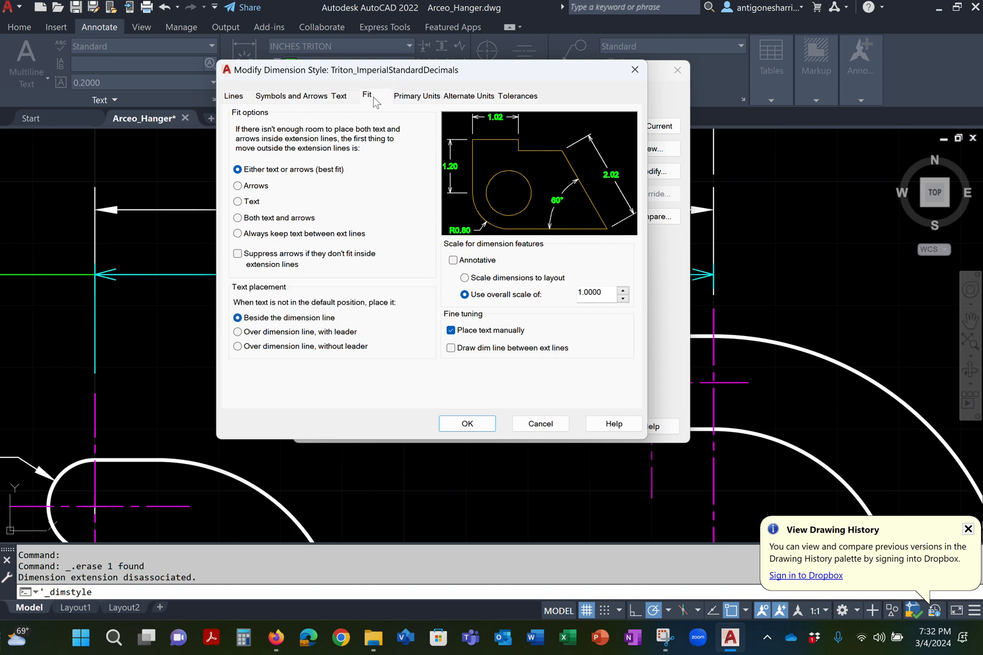
{"action": "left_click", "coordinate": [234, 97]}
{"action": "left_click", "coordinate": [294, 96]}
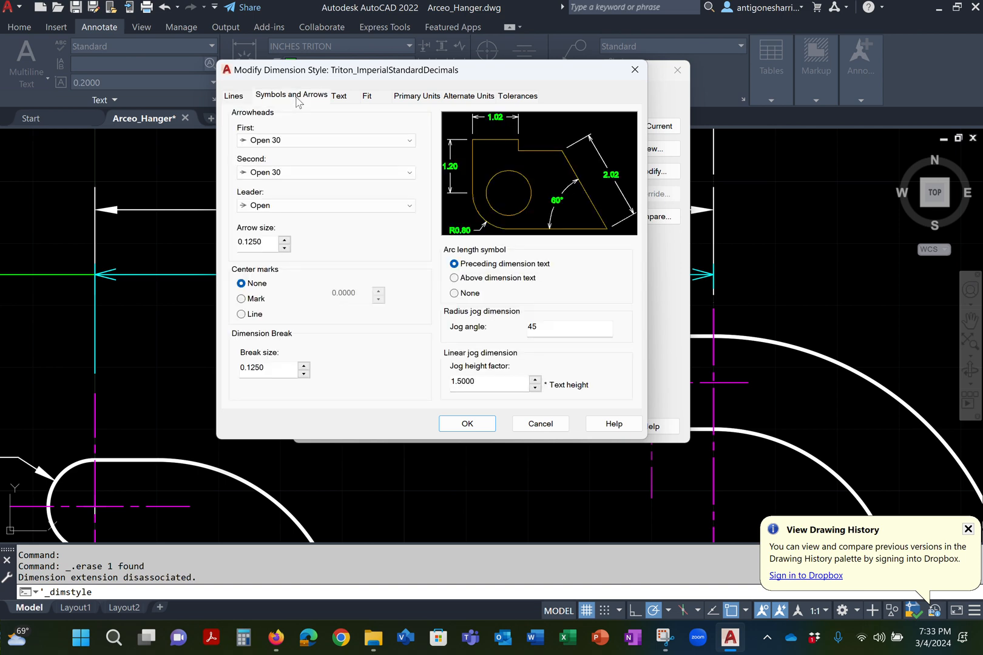
{"action": "left_click", "coordinate": [340, 97]}
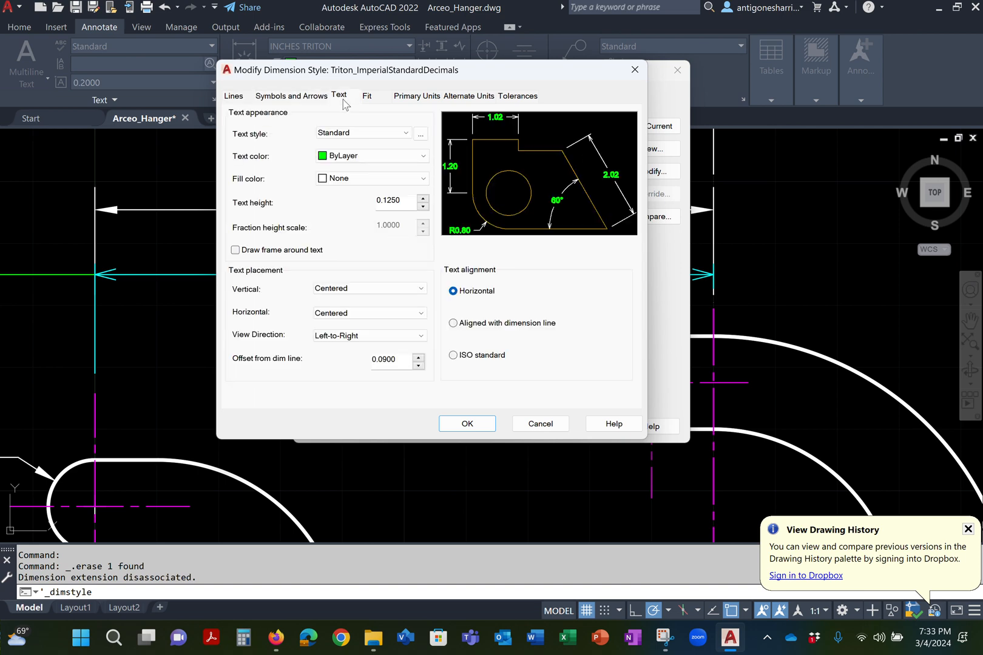
Step: Set the overall scale for dimension features to 8/5
{"action": "left_click", "coordinate": [368, 97]}
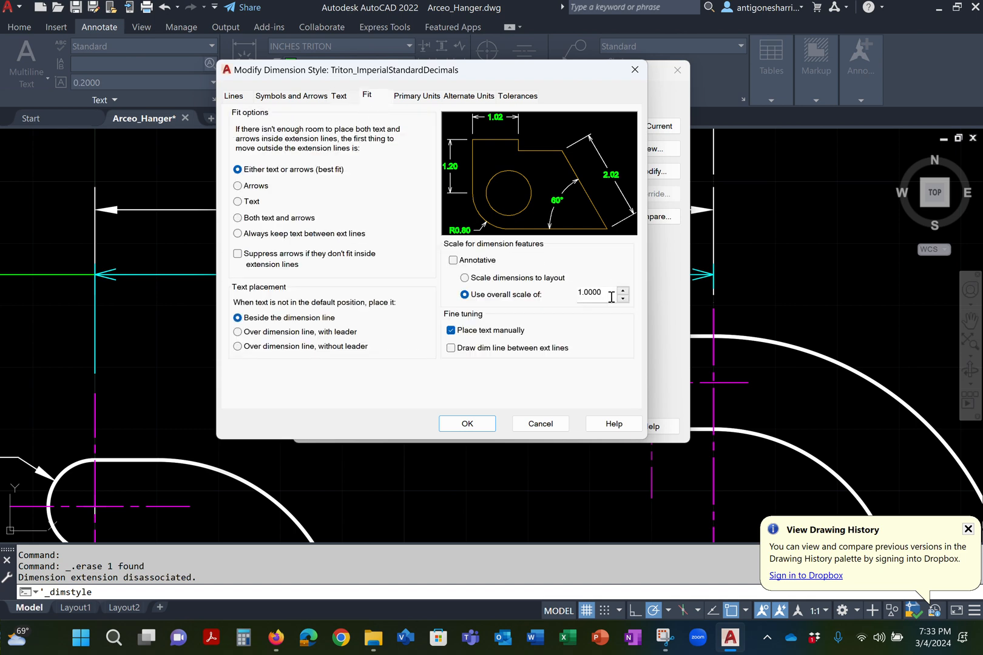
{"action": "left_click_drag", "start_coordinate": [607, 293], "coordinate": [536, 292]}
{"action": "type", "text": "8/5"}
{"action": "key", "text": "Return"}
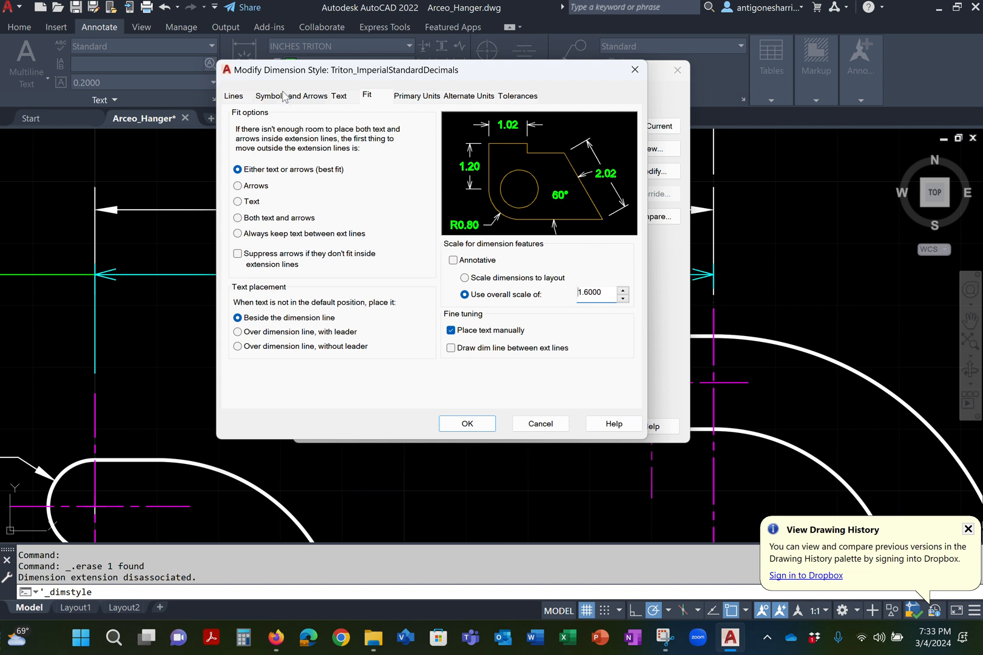
Step: Review the extension line distances, the text offset and the overall scale of the dimension style
{"action": "left_click", "coordinate": [234, 96]}
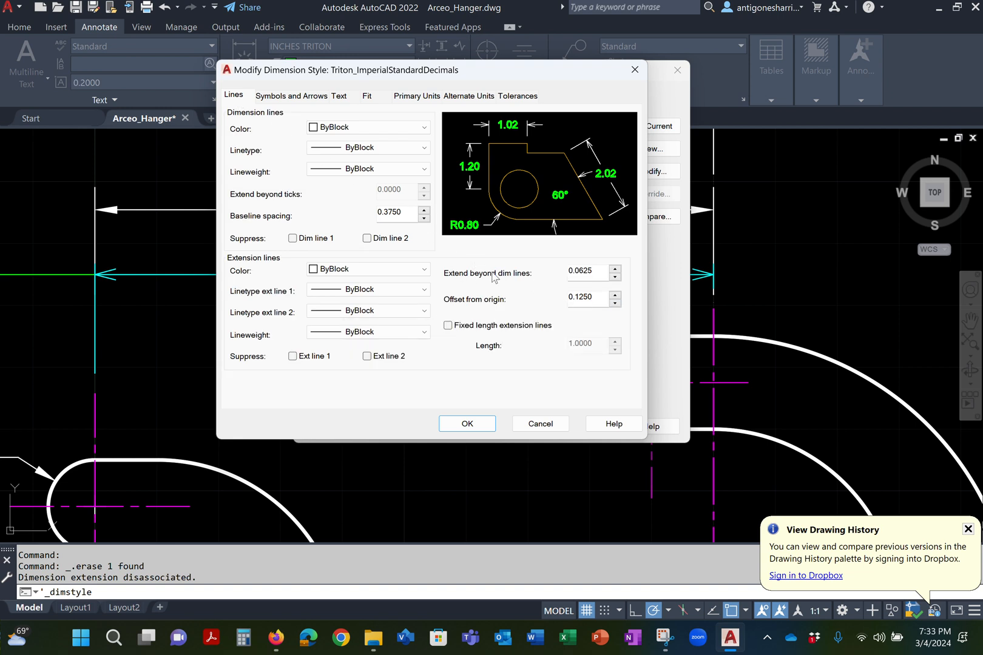
{"action": "double_click", "coordinate": [589, 272]}
{"action": "left_click", "coordinate": [597, 295]}
{"action": "left_click", "coordinate": [334, 99]}
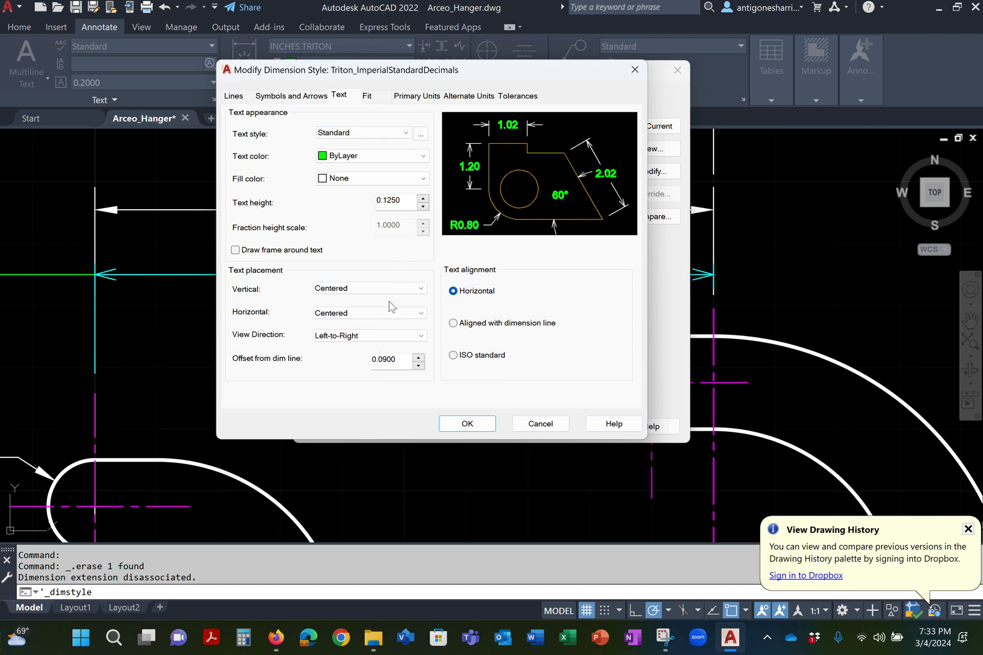
{"action": "left_click", "coordinate": [407, 362]}
{"action": "left_click", "coordinate": [368, 96]}
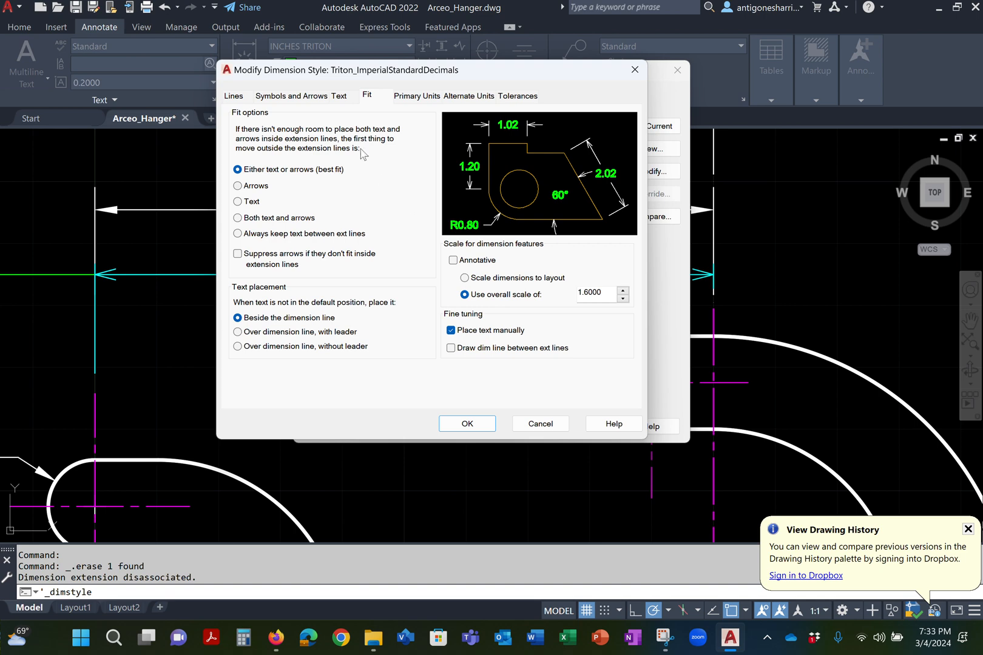
{"action": "double_click", "coordinate": [604, 293]}
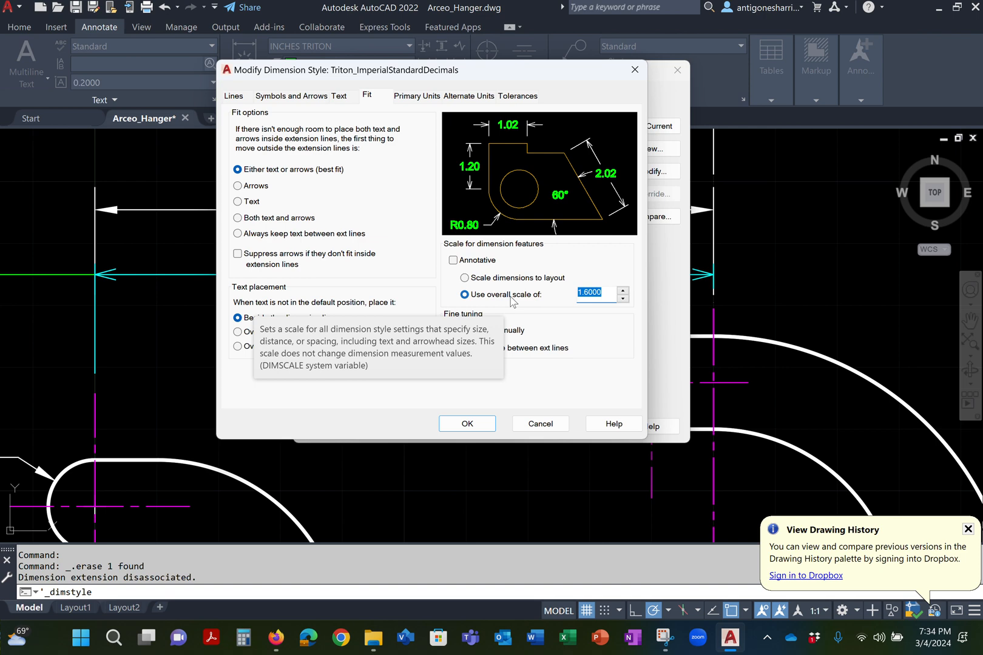
Step: Choose 0.00 as the linear dimension precision and check the alternate units settings
{"action": "left_click", "coordinate": [416, 95]}
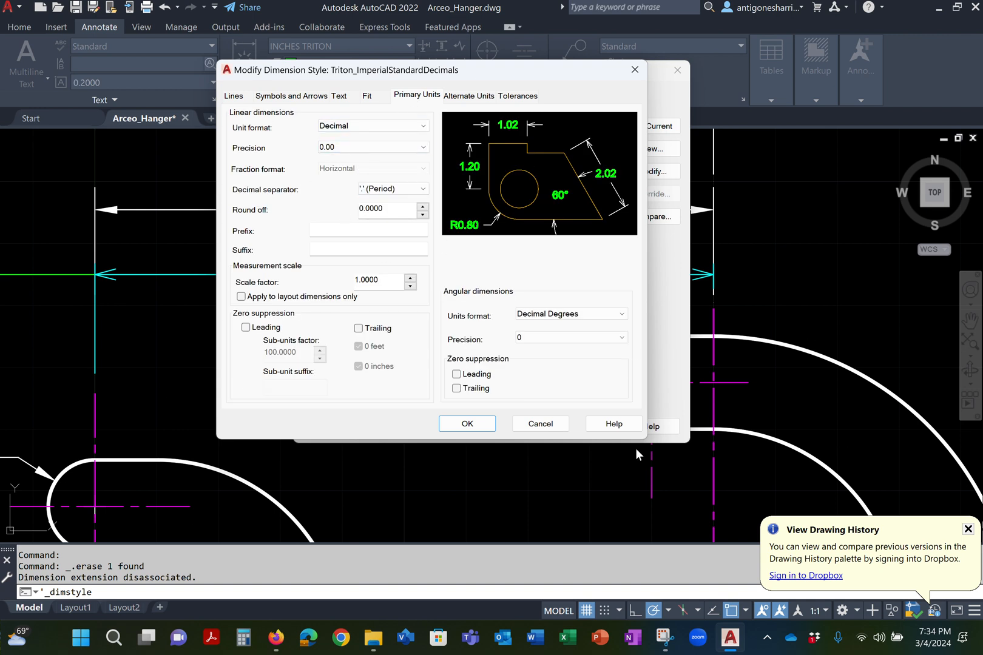
{"action": "left_click", "coordinate": [376, 147]}
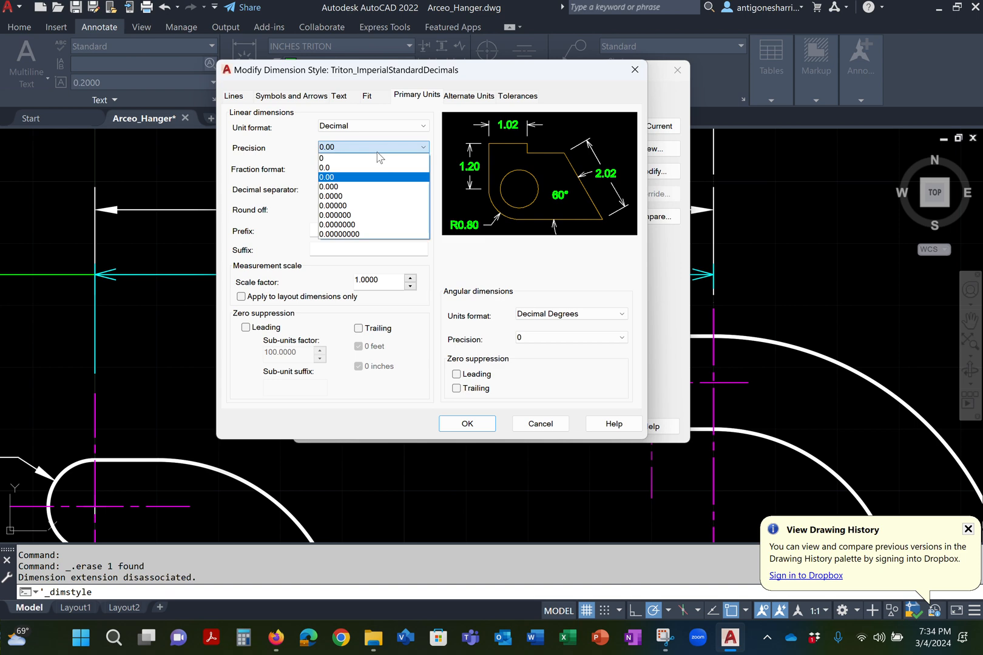
{"action": "left_click", "coordinate": [357, 177]}
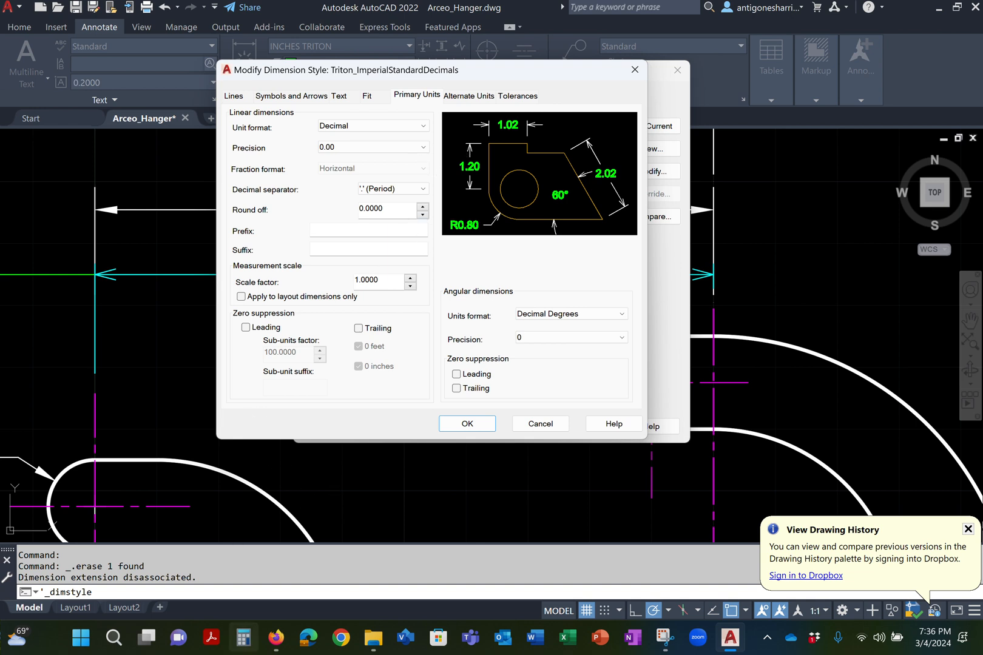
{"action": "mouse_move", "coordinate": [267, 652]}
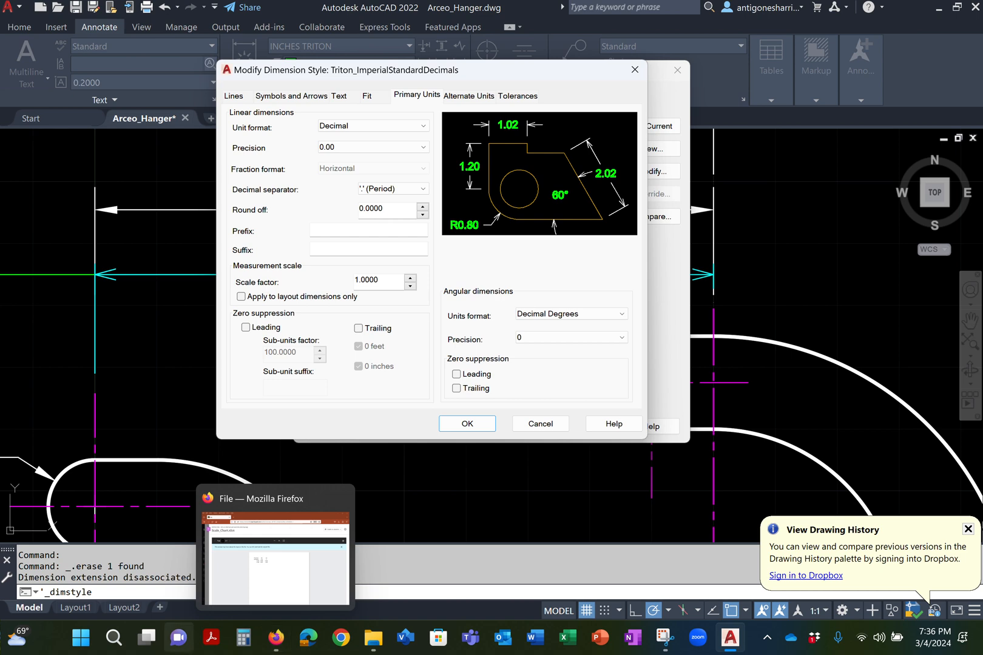
{"action": "left_click", "coordinate": [464, 96]}
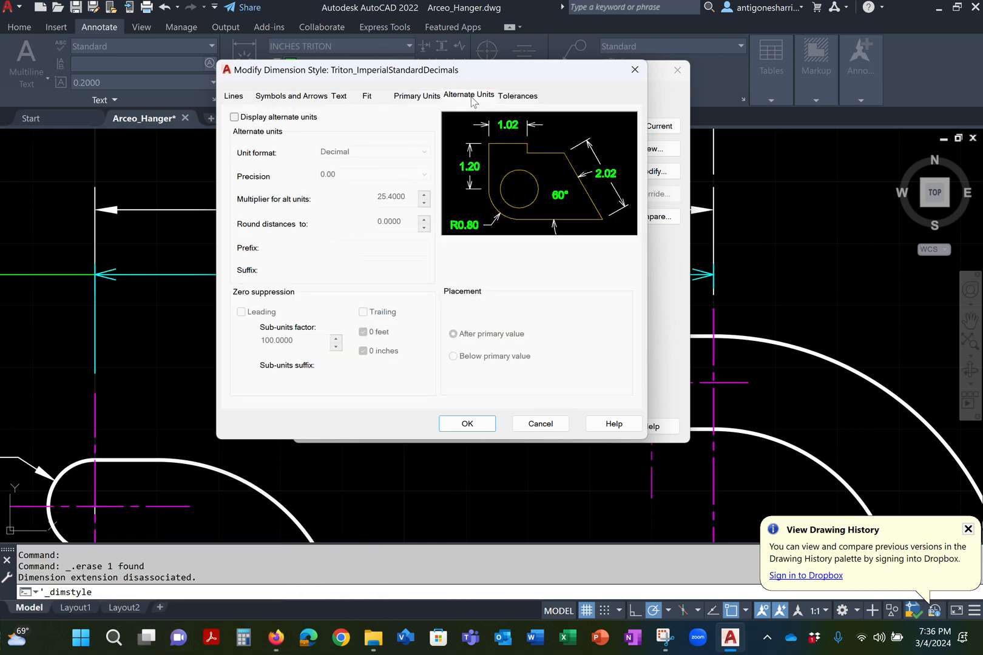
Step: Check the tolerance settings and overall scale of Triton_ImperialStandardDecimals, then accept the style changes and close the dimension style manager
{"action": "left_click", "coordinate": [520, 96]}
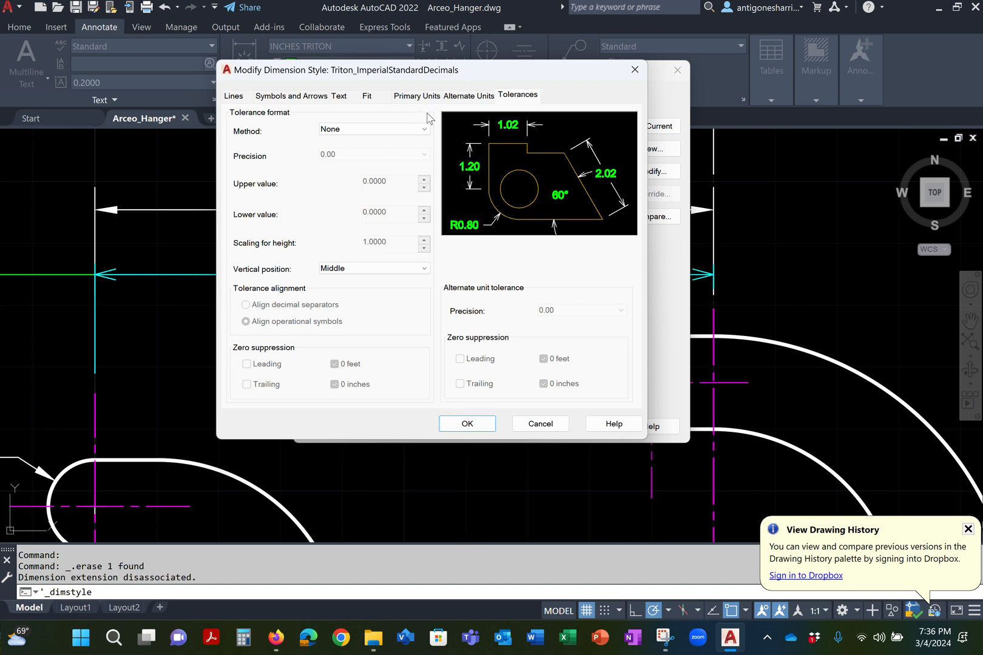
{"action": "left_click", "coordinate": [344, 98]}
{"action": "left_click", "coordinate": [375, 98]}
{"action": "left_click", "coordinate": [604, 292]}
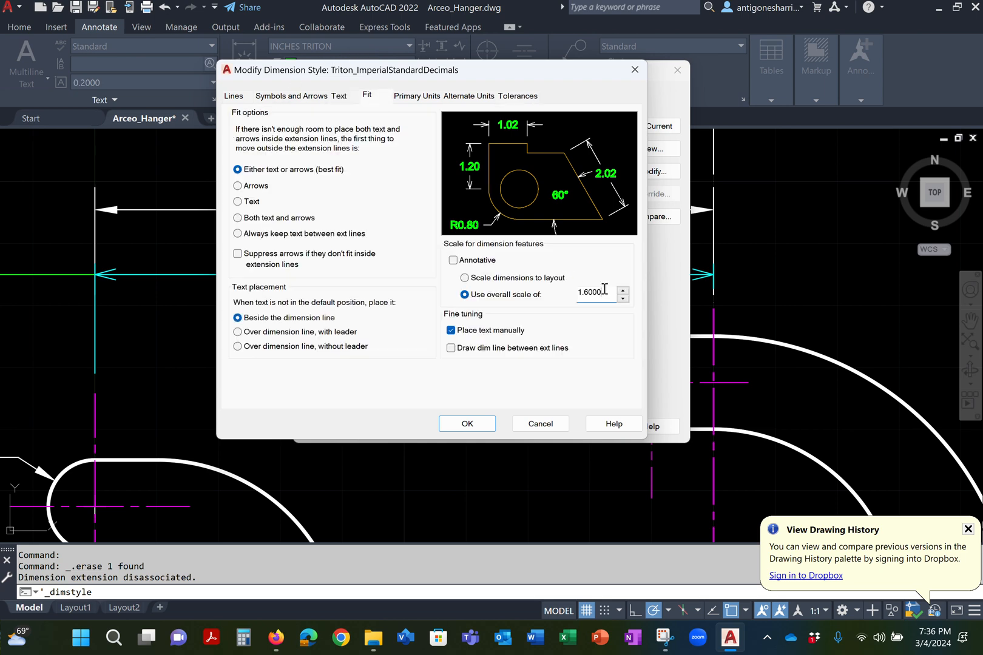
{"action": "left_click_drag", "start_coordinate": [605, 292], "coordinate": [526, 290]}
{"action": "left_click", "coordinate": [478, 423]}
{"action": "left_click", "coordinate": [577, 428]}
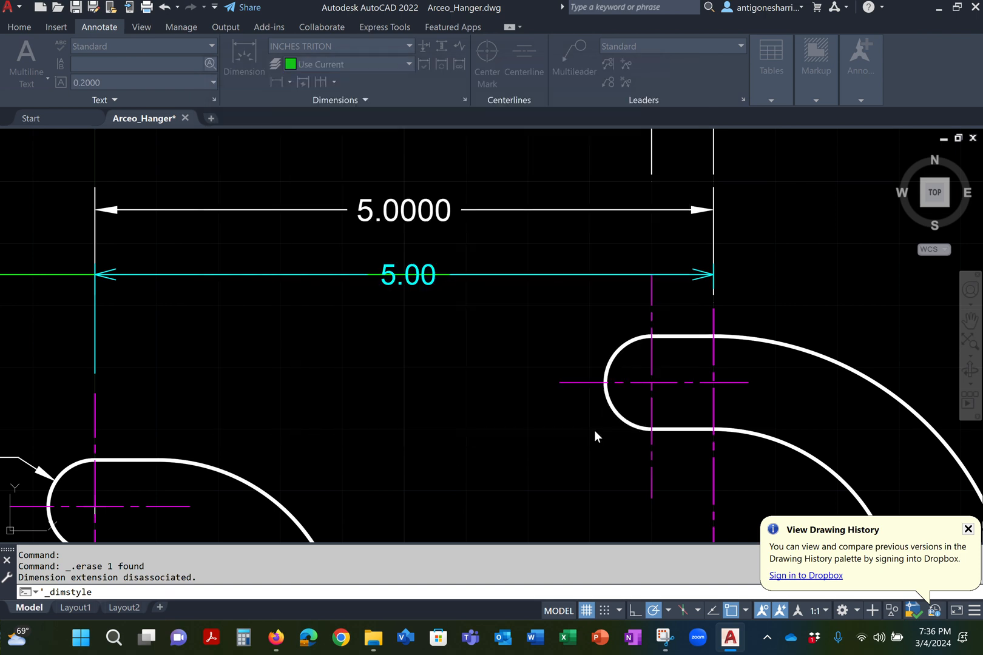
Step: Set DIMENSIONS as the layer for new dimensions
{"action": "scroll", "coordinate": [396, 357], "scroll_direction": "down", "scroll_amount": 8}
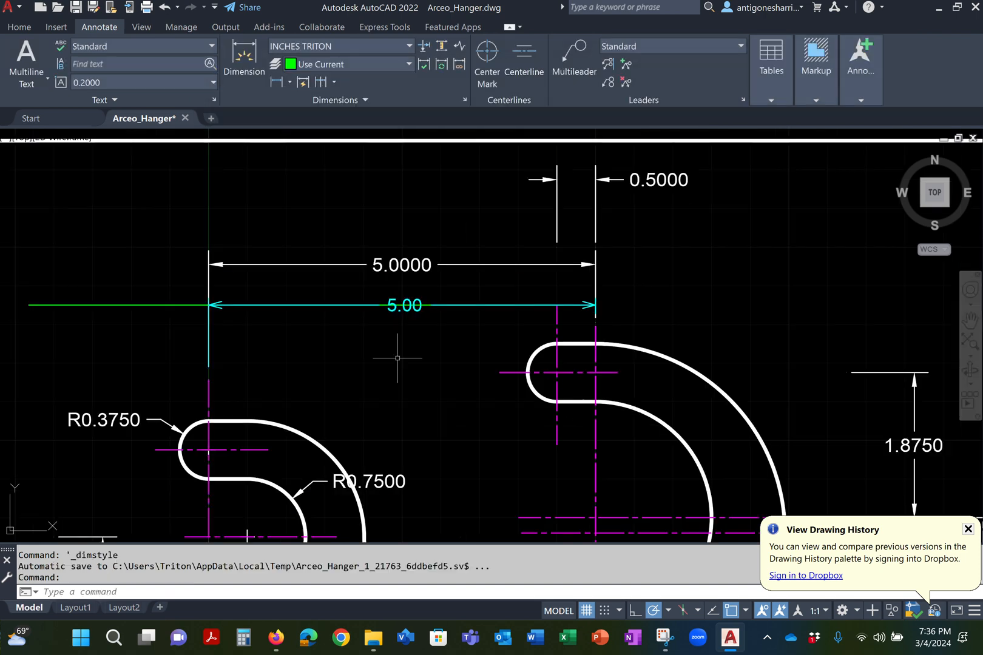
{"action": "scroll", "coordinate": [400, 357], "scroll_direction": "up", "scroll_amount": 4}
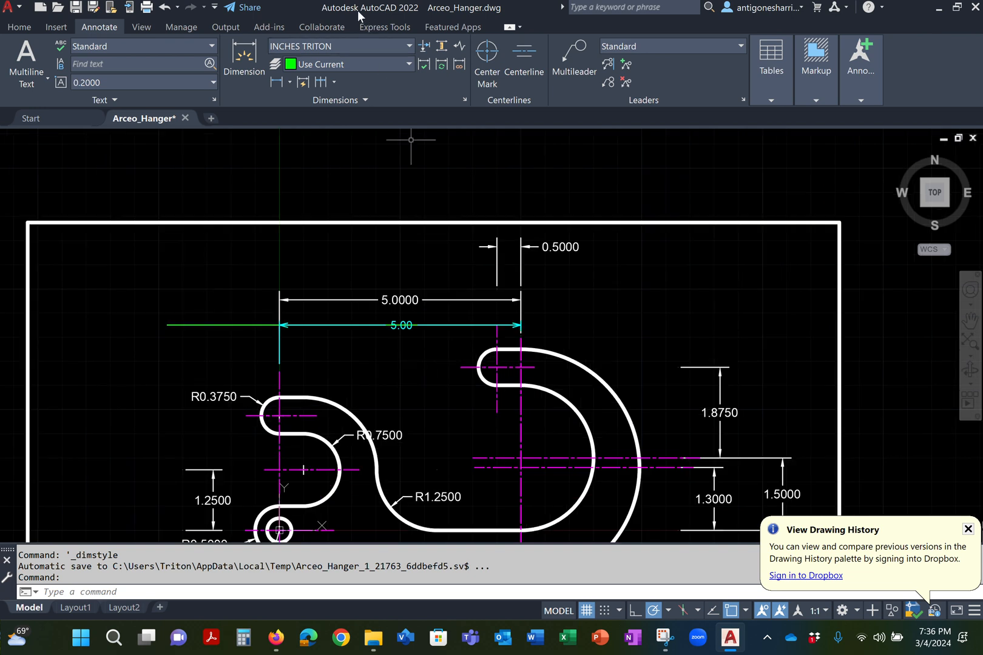
{"action": "left_click", "coordinate": [386, 67]}
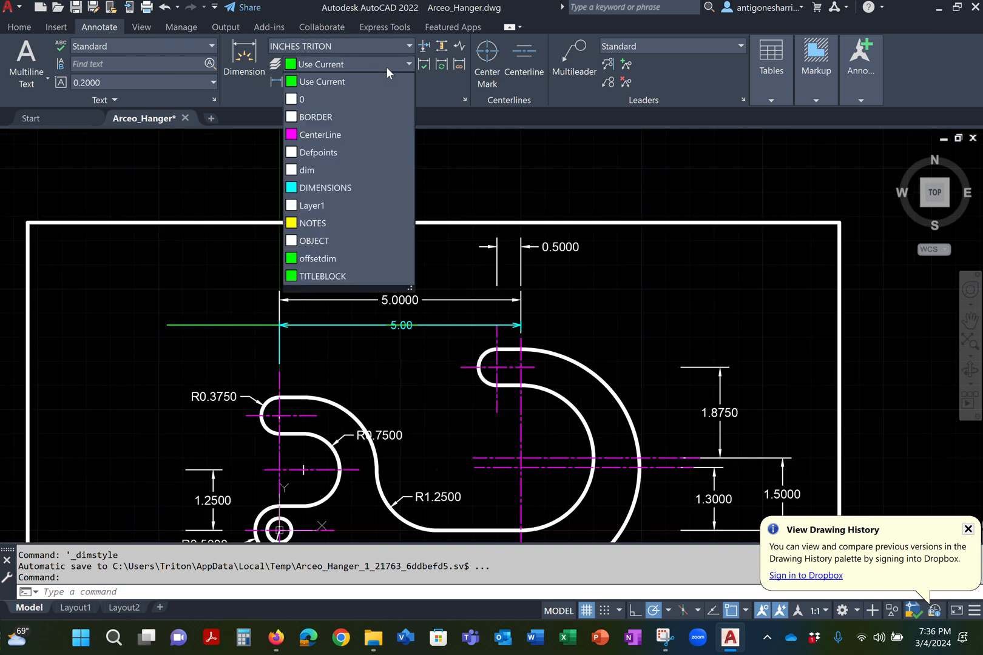
{"action": "left_click", "coordinate": [347, 188]}
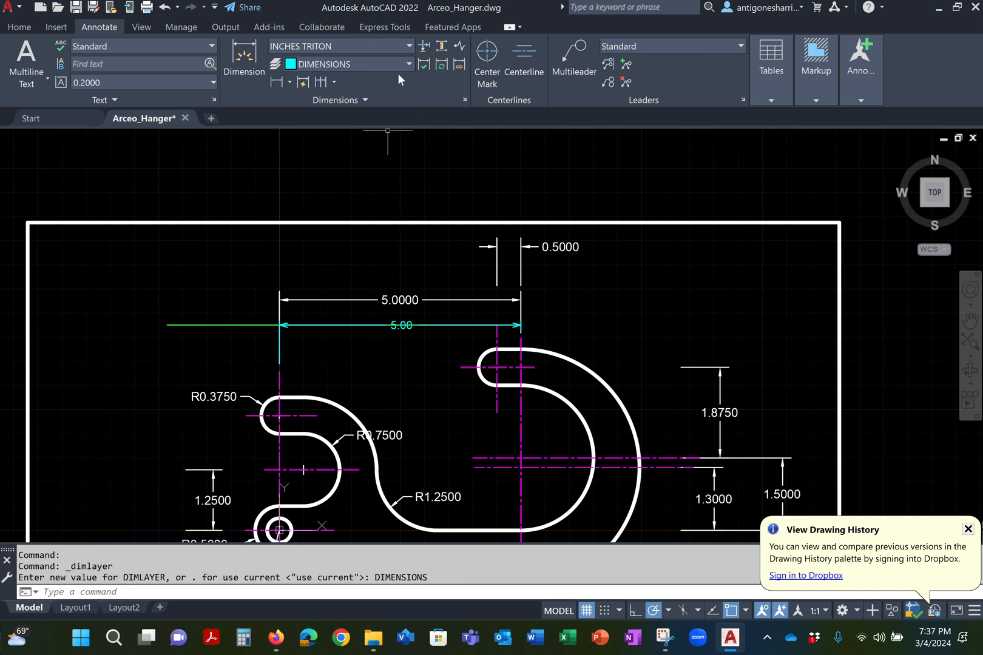
Step: Update all dimensions in the drawing with the current INCHES TRITON style
{"action": "left_click", "coordinate": [442, 66]}
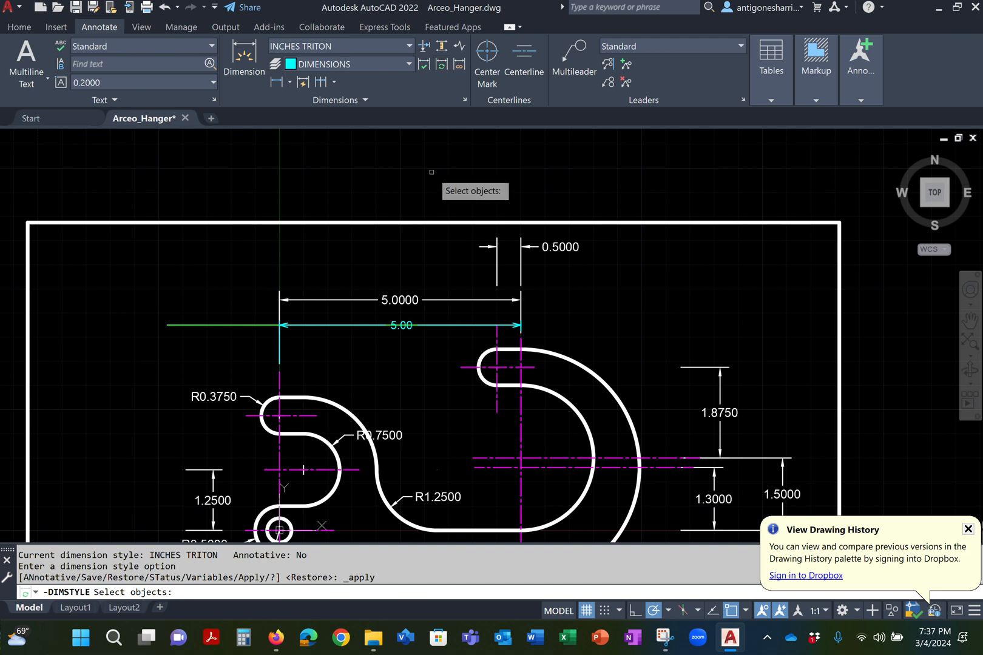
{"action": "type", "text": "all"}
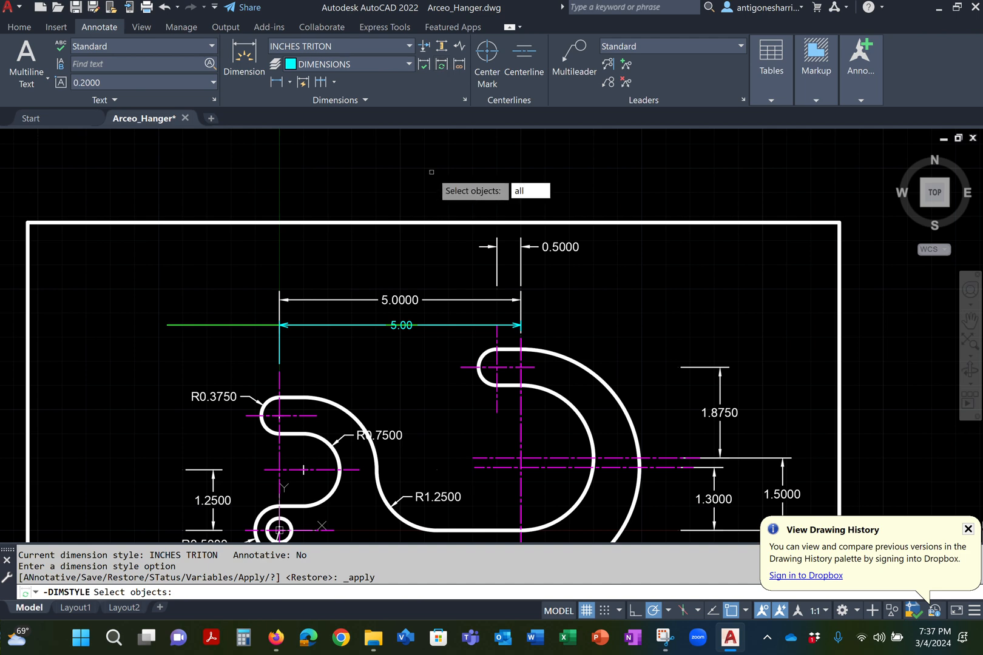
{"action": "key", "text": "Return"}
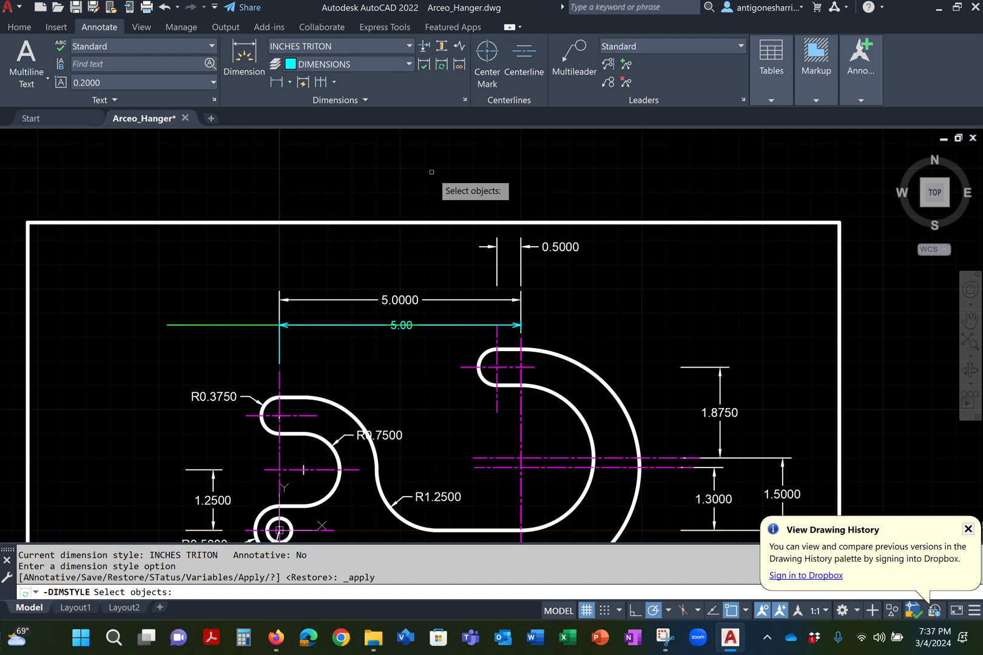
{"action": "key", "text": "Return"}
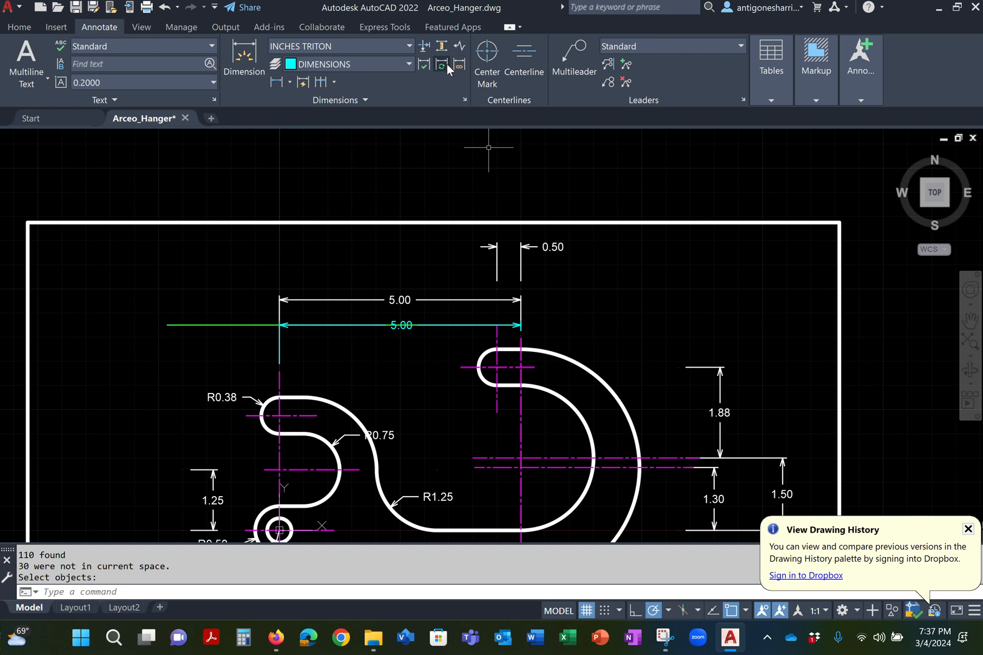
Step: Make Triton_ImperialStandardDecimals the current dimension style and update all dimensions in the drawing with it
{"action": "left_click", "coordinate": [337, 45]}
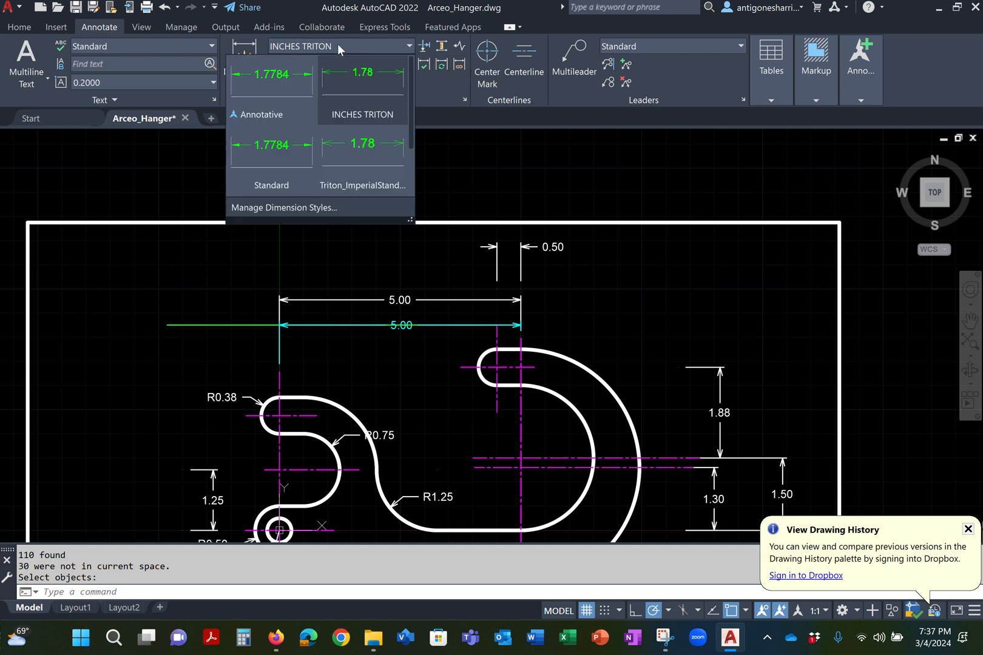
{"action": "left_click", "coordinate": [358, 149]}
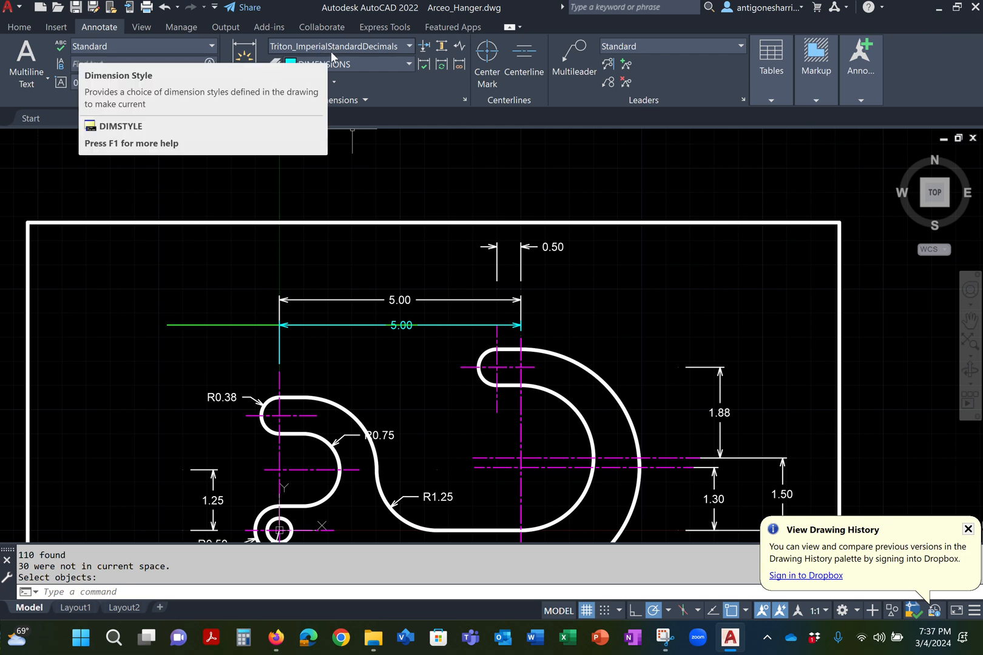
{"action": "left_click", "coordinate": [441, 65]}
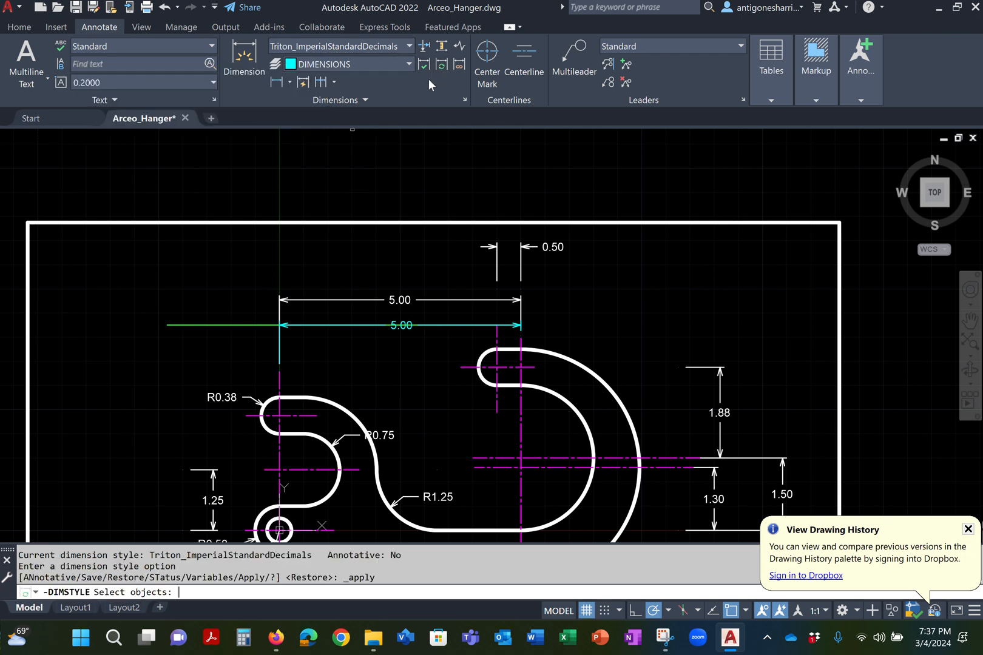
{"action": "type", "text": "all"}
{"action": "key", "text": "BackSpace"}
{"action": "key", "text": "BackSpace"}
{"action": "key", "text": "BackSpace"}
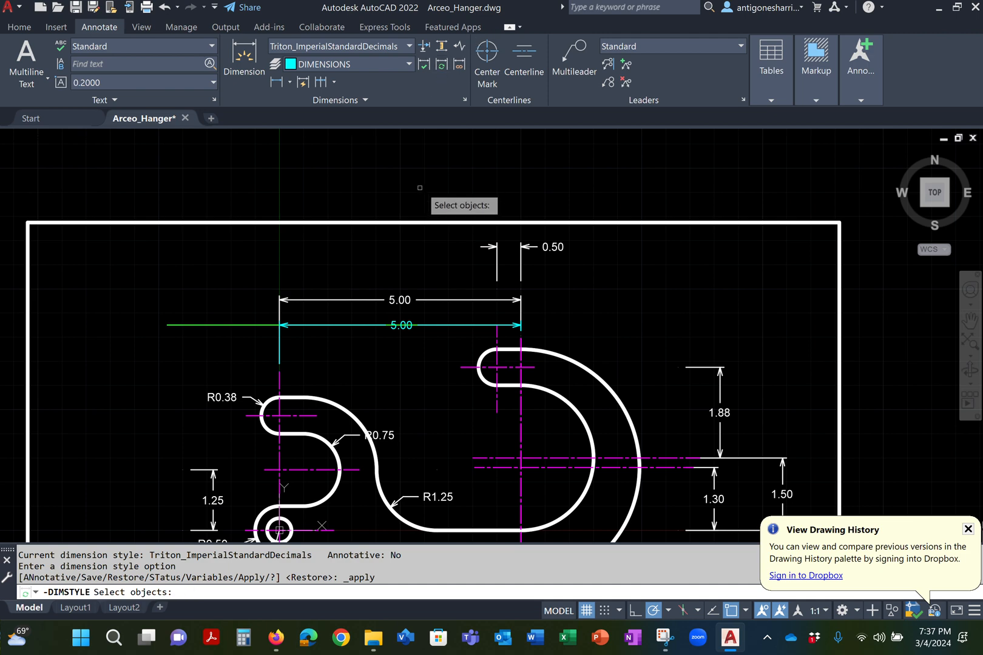
{"action": "type", "text": "all"}
{"action": "key", "text": "Return"}
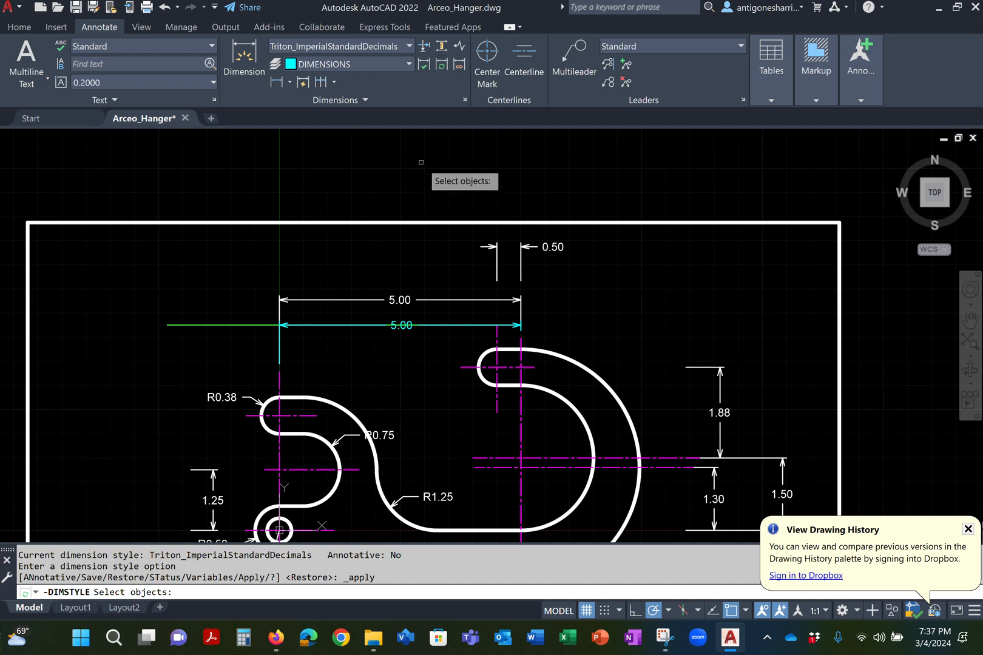
{"action": "key", "text": "Return"}
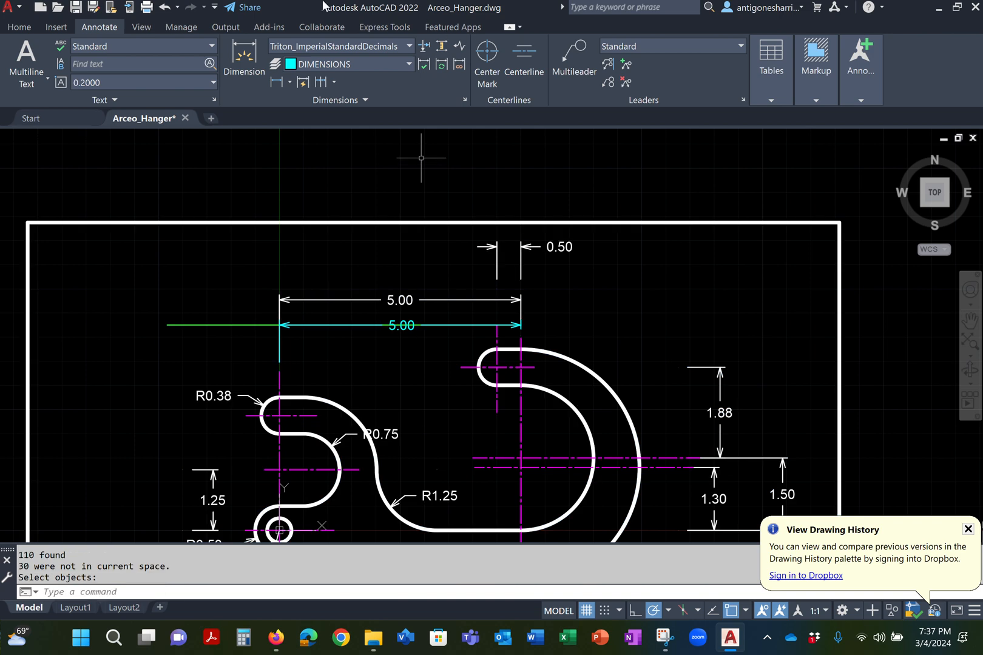
{"action": "left_click", "coordinate": [328, 44]}
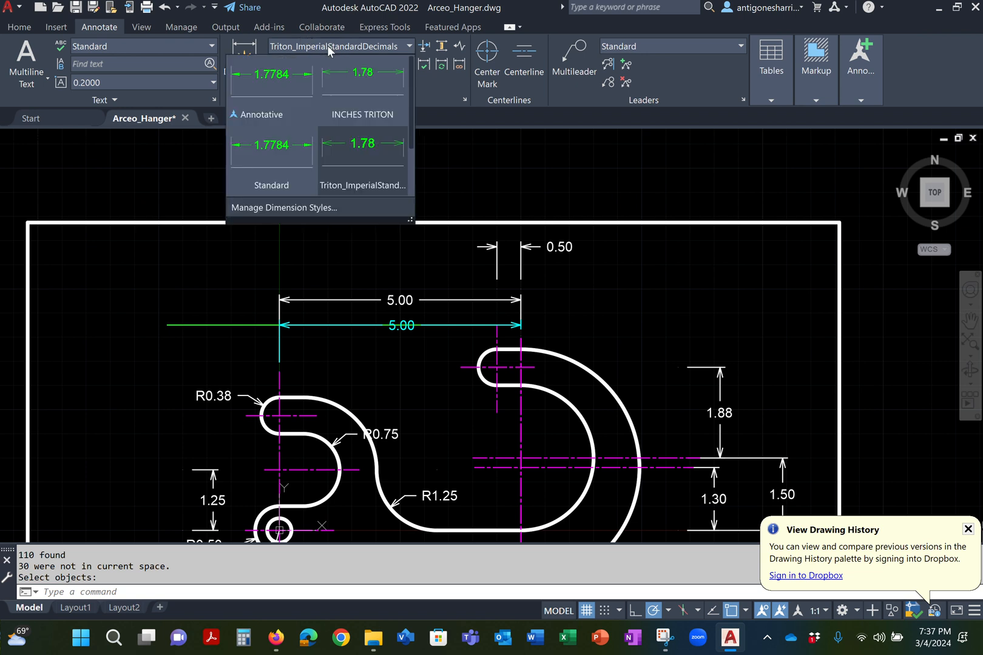
{"action": "left_click", "coordinate": [422, 159]}
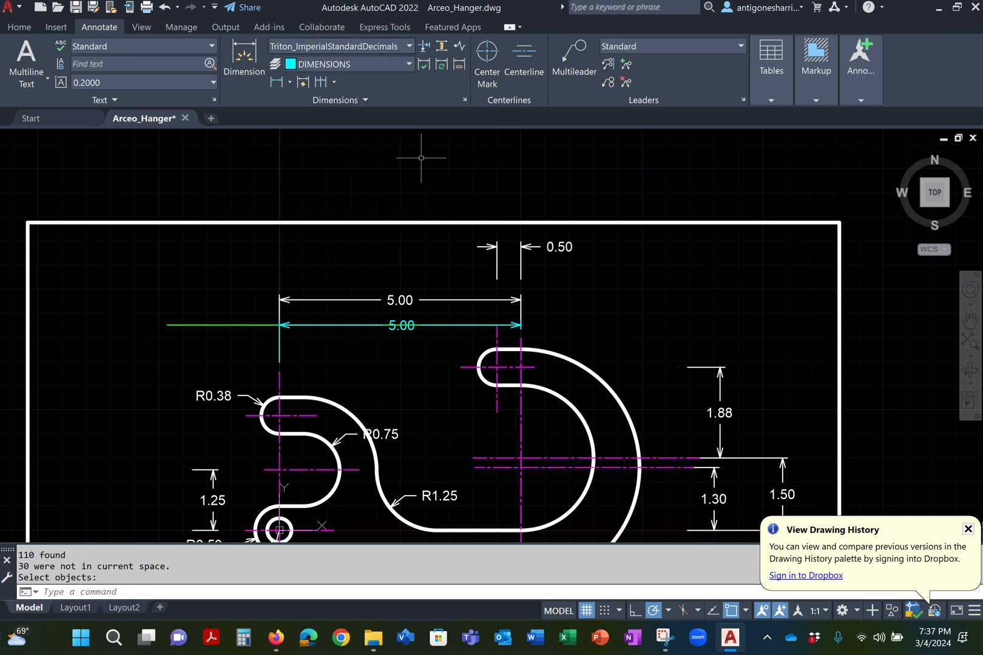
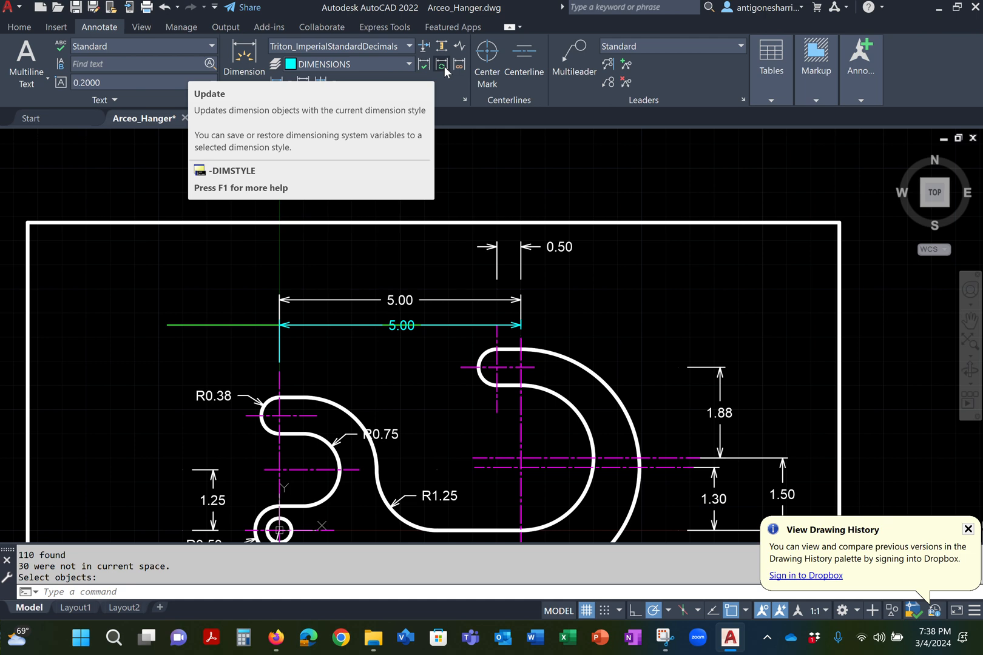
Step: Offset the large hook's outer arc outward by 0.8 as a spacing guide for the dimensions
{"action": "scroll", "coordinate": [644, 403], "scroll_direction": "down", "scroll_amount": 3}
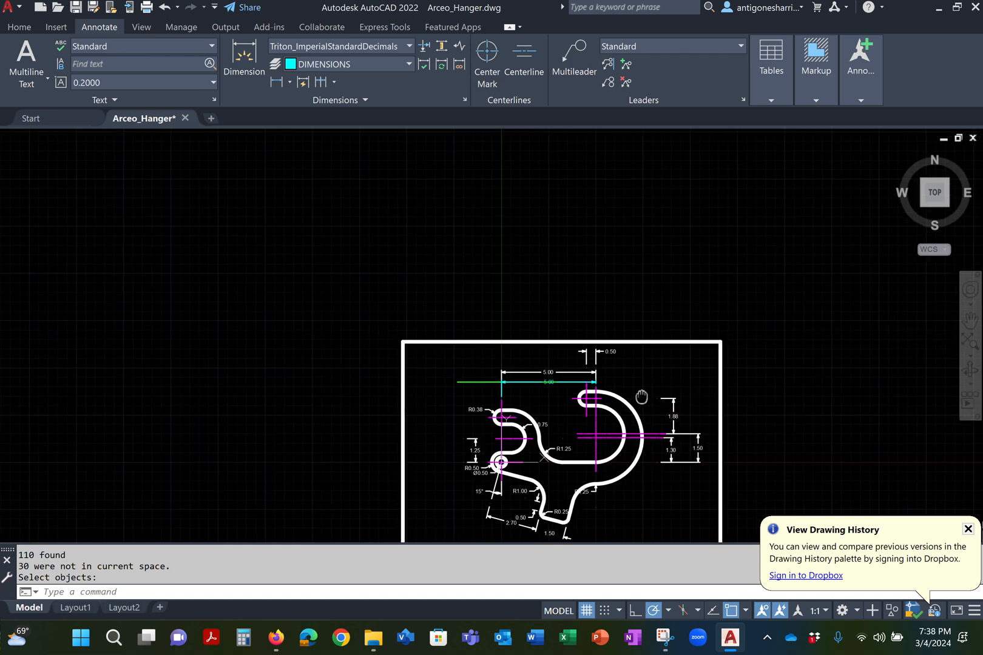
{"action": "middle_click_drag", "start_coordinate": [642, 397], "coordinate": [553, 231]}
{"action": "scroll", "coordinate": [480, 234], "scroll_direction": "up", "scroll_amount": 6}
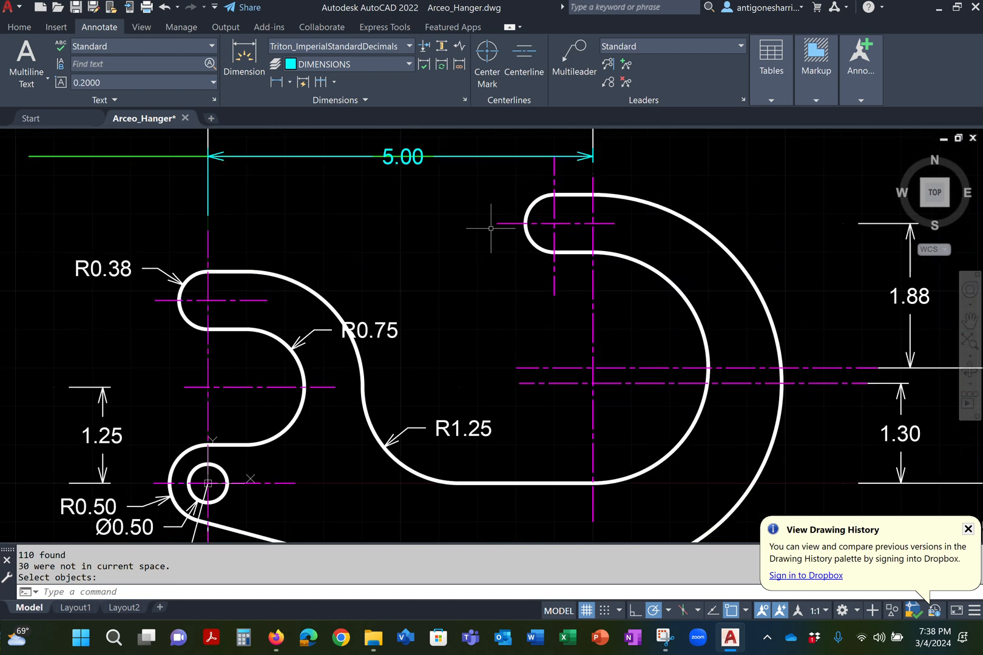
{"action": "middle_click_drag", "start_coordinate": [417, 255], "coordinate": [397, 313]}
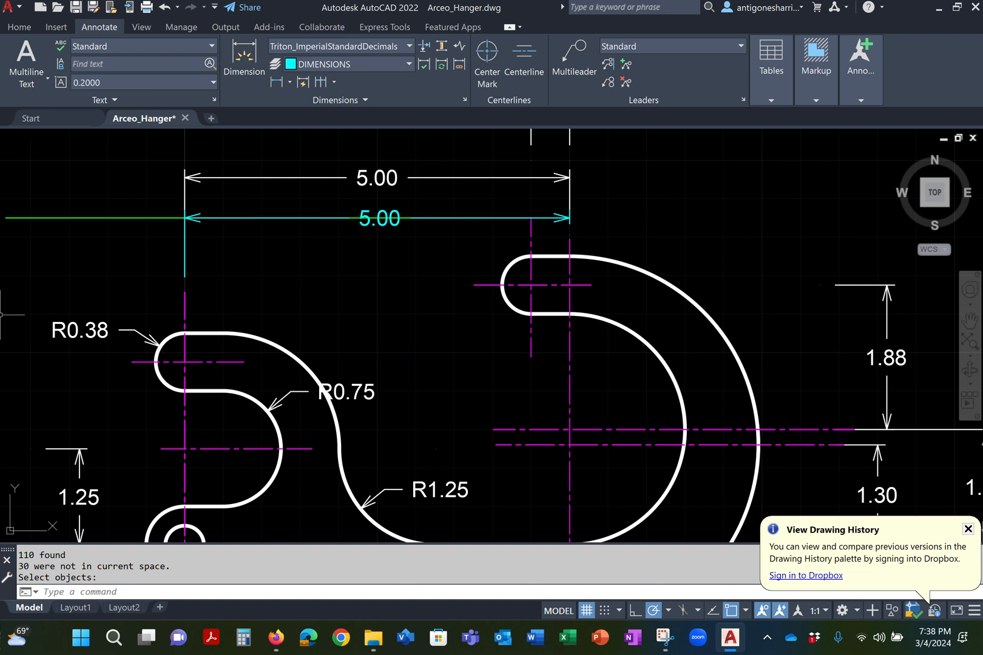
{"action": "left_click", "coordinate": [56, 26]}
{"action": "left_click", "coordinate": [19, 27]}
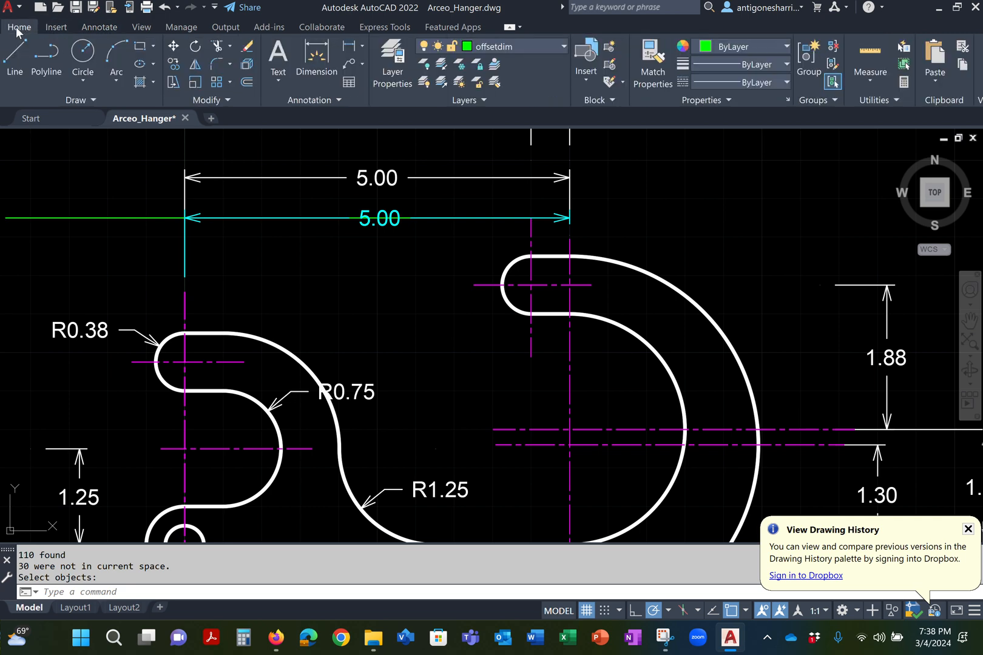
{"action": "left_click", "coordinate": [249, 83]}
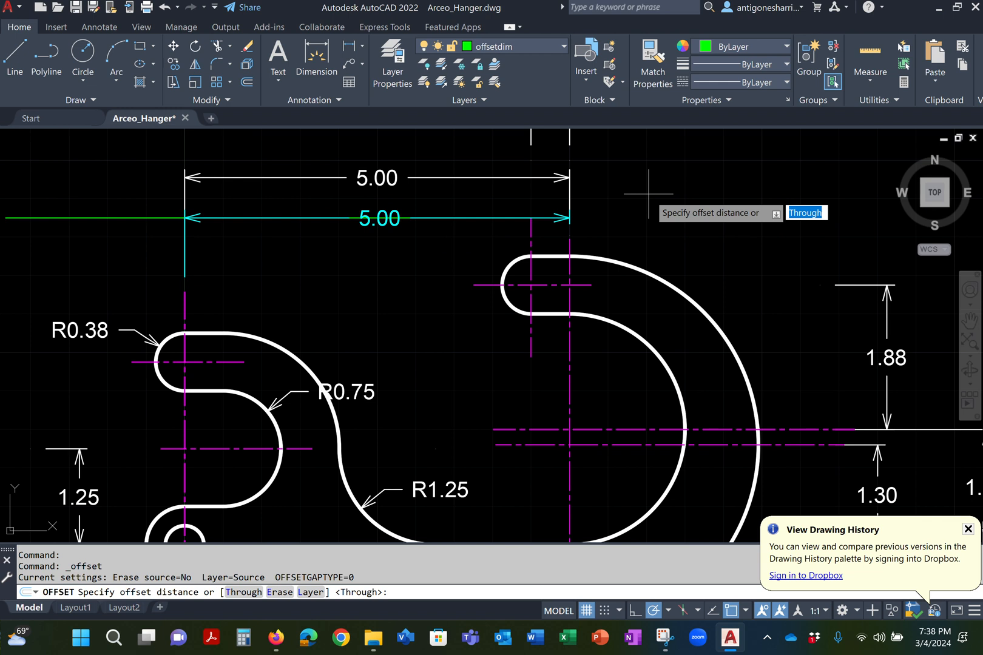
{"action": "type", "text": ".8"}
{"action": "key", "text": "Return"}
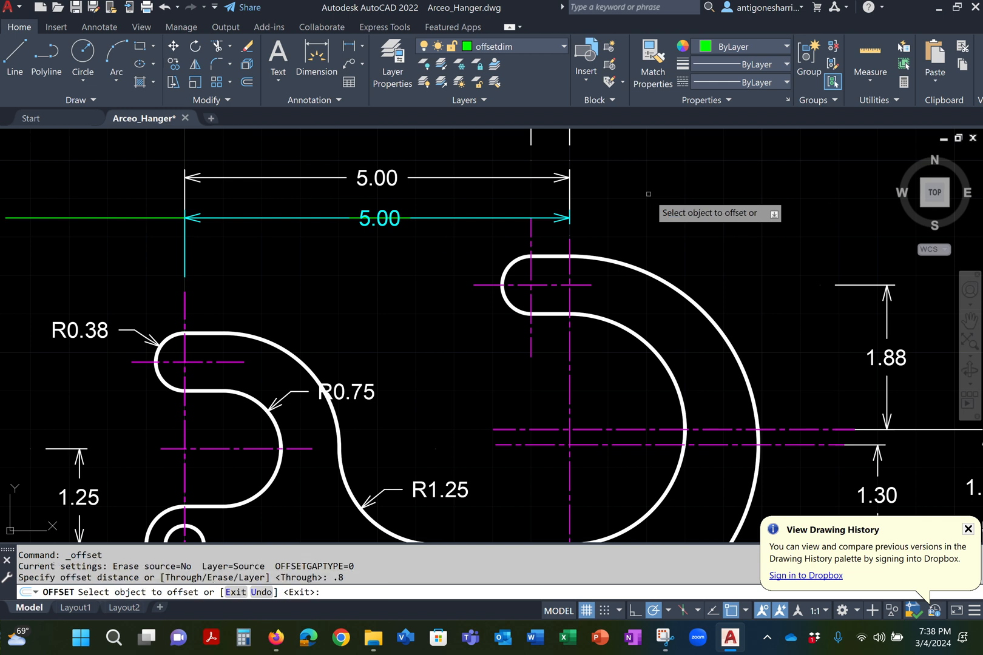
{"action": "left_click", "coordinate": [613, 259]}
{"action": "left_click", "coordinate": [631, 204]}
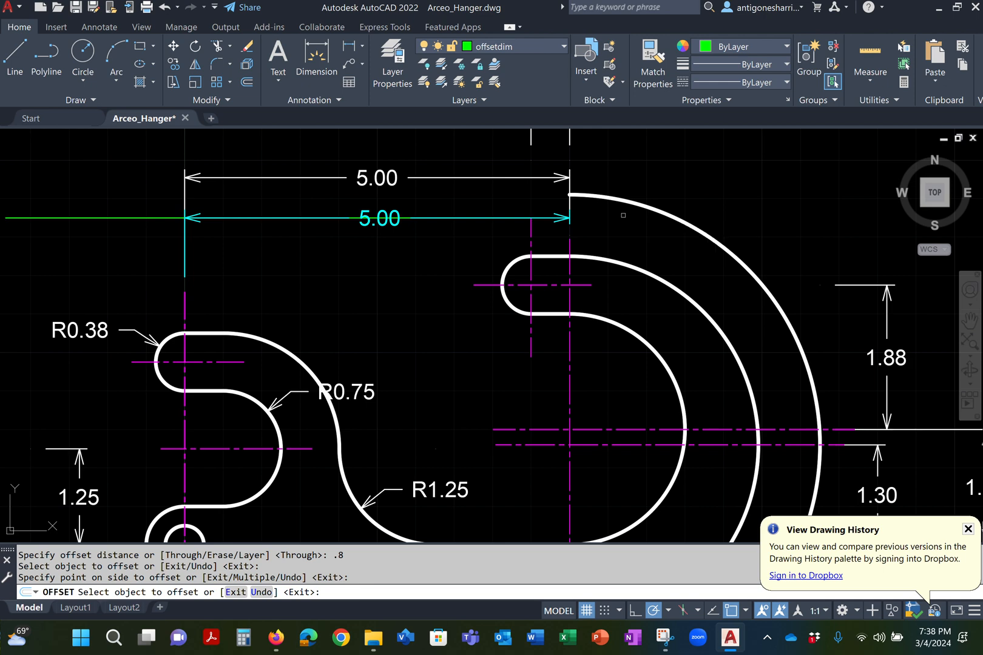
{"action": "key", "text": "Escape"}
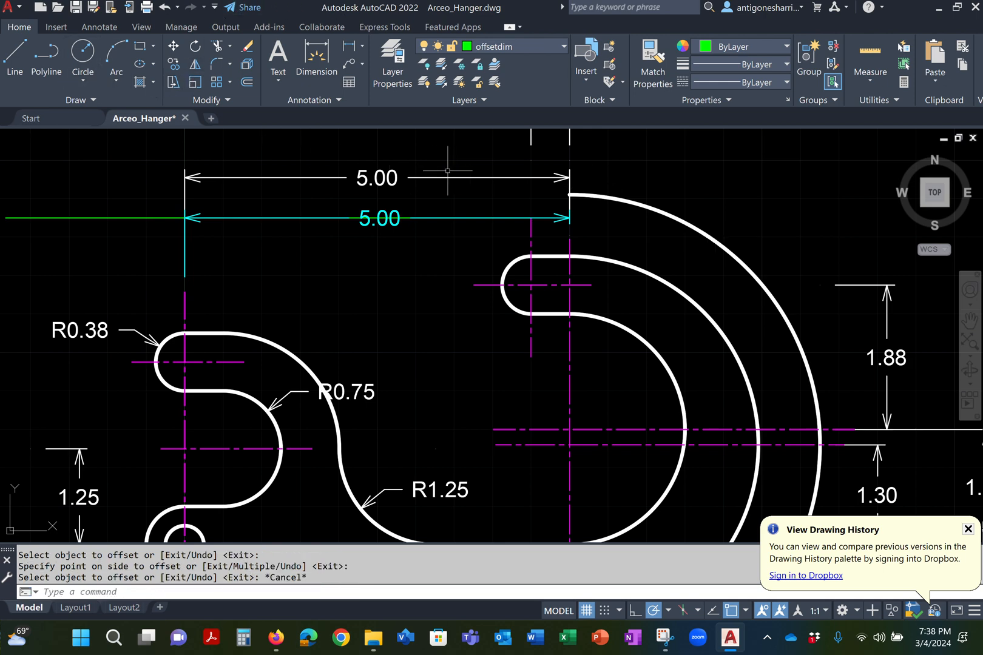
Step: Move the white 5.00 dimension line higher above the part, clear of the cyan 5.00 dimension
{"action": "middle_click_drag", "start_coordinate": [488, 159], "coordinate": [464, 296]}
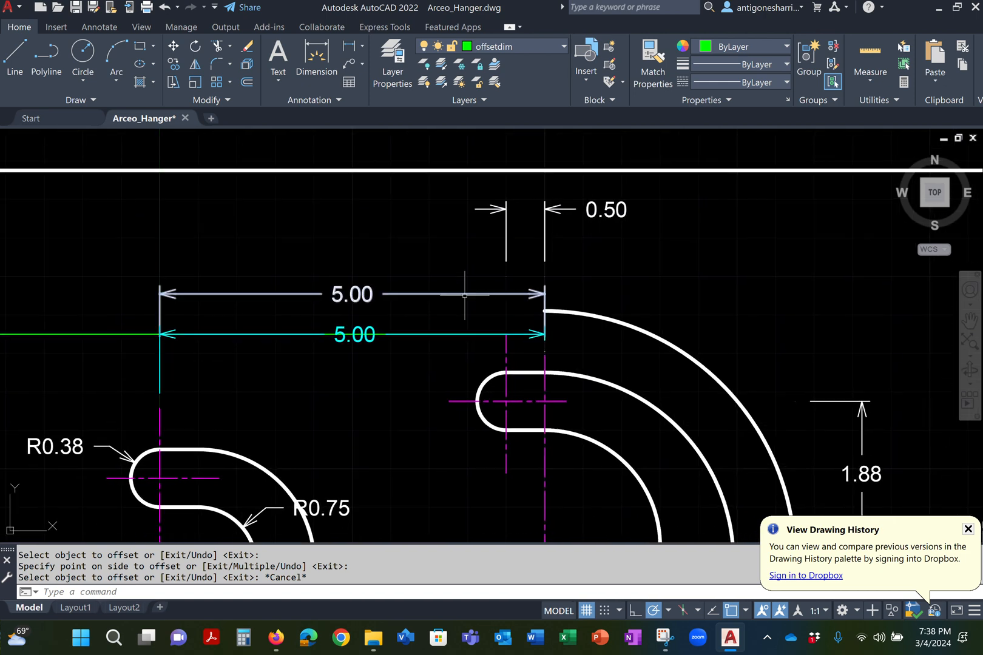
{"action": "left_click", "coordinate": [463, 294]}
{"action": "left_click", "coordinate": [352, 294]}
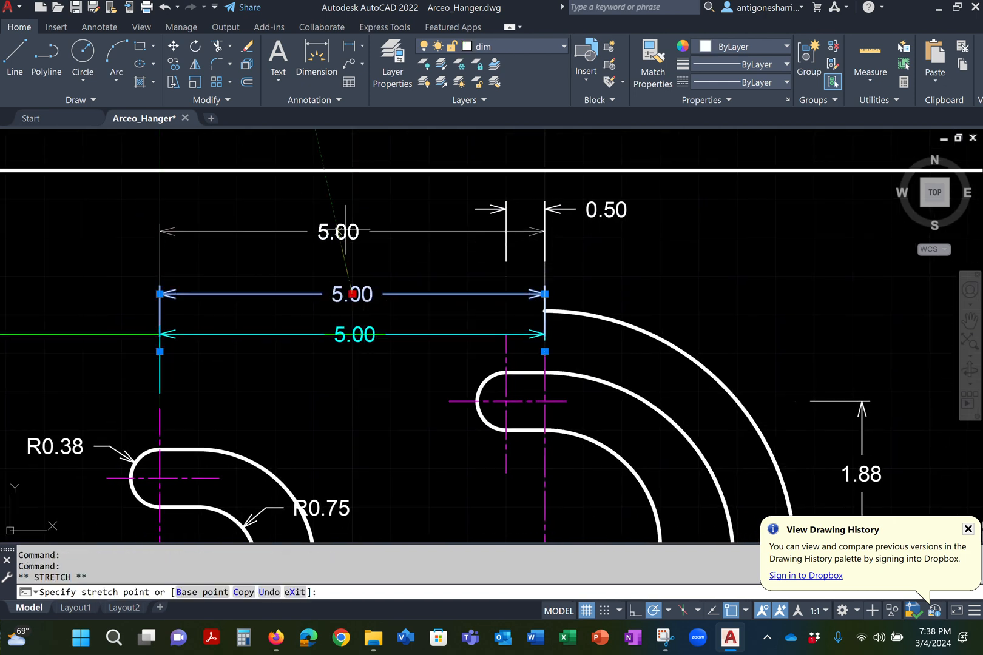
{"action": "left_click", "coordinate": [338, 234]}
{"action": "key", "text": "Escape"}
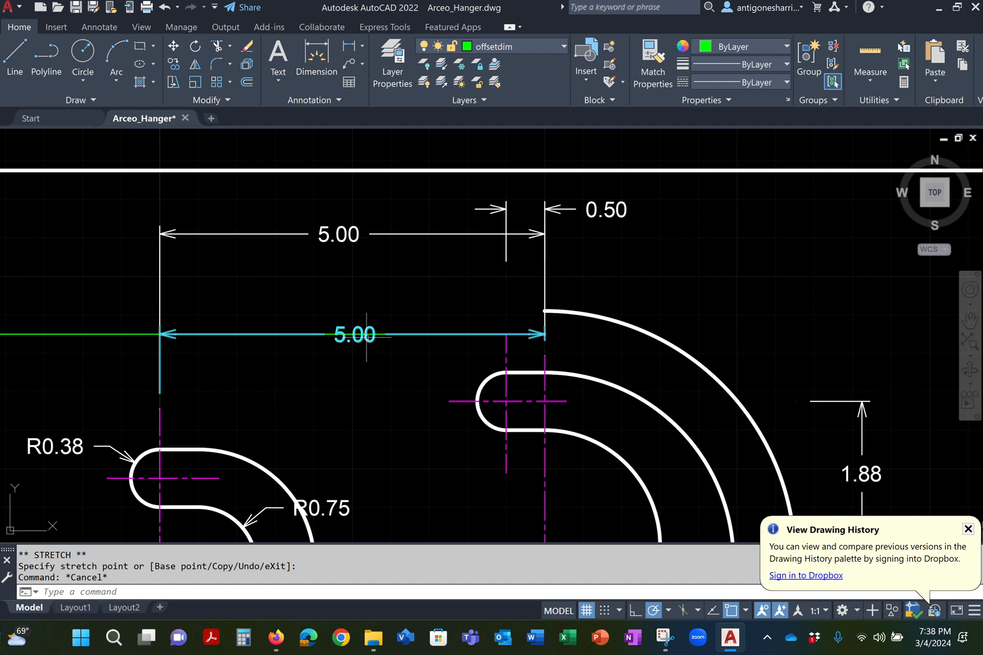
Step: Move the cyan 5.00 dimension line up to the upper endpoint of the offset guide arc
{"action": "left_click", "coordinate": [373, 333]}
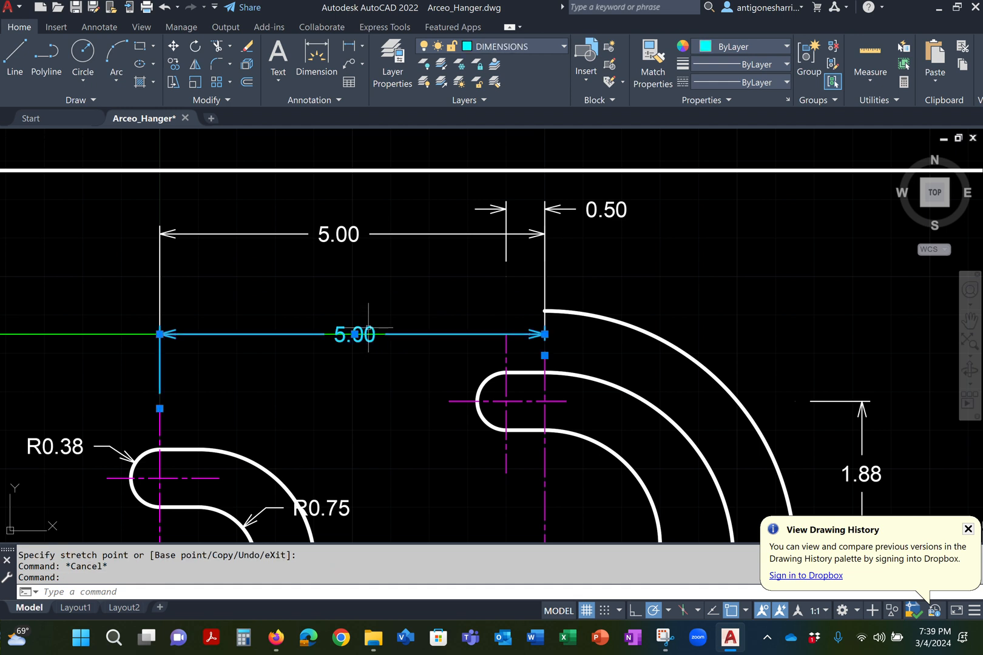
{"action": "left_click", "coordinate": [545, 334]}
{"action": "left_click", "coordinate": [545, 311]}
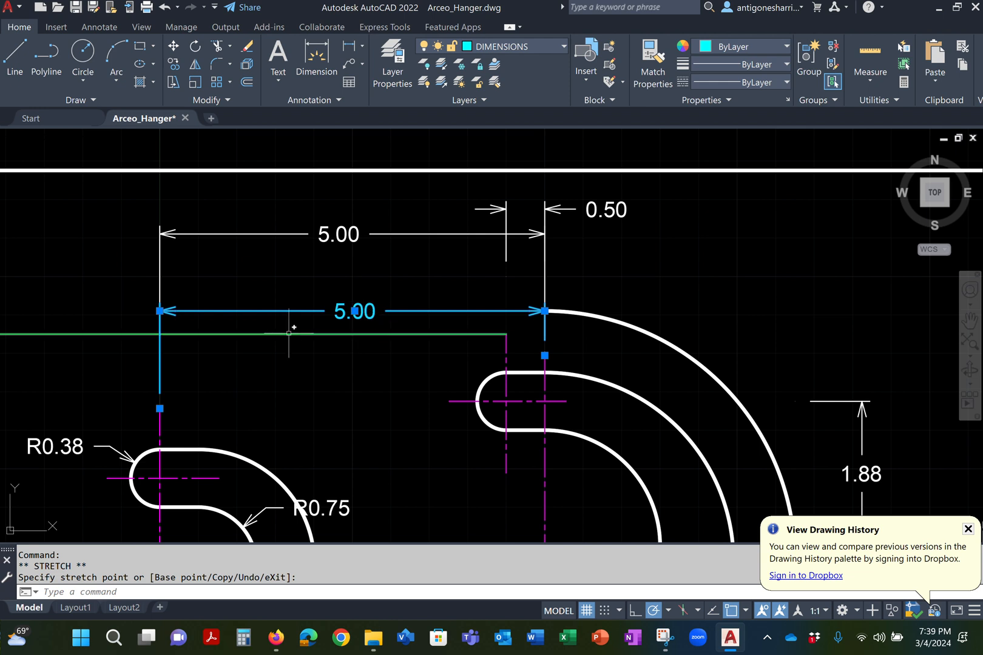
{"action": "key", "text": "Escape"}
{"action": "key", "text": "Escape"}
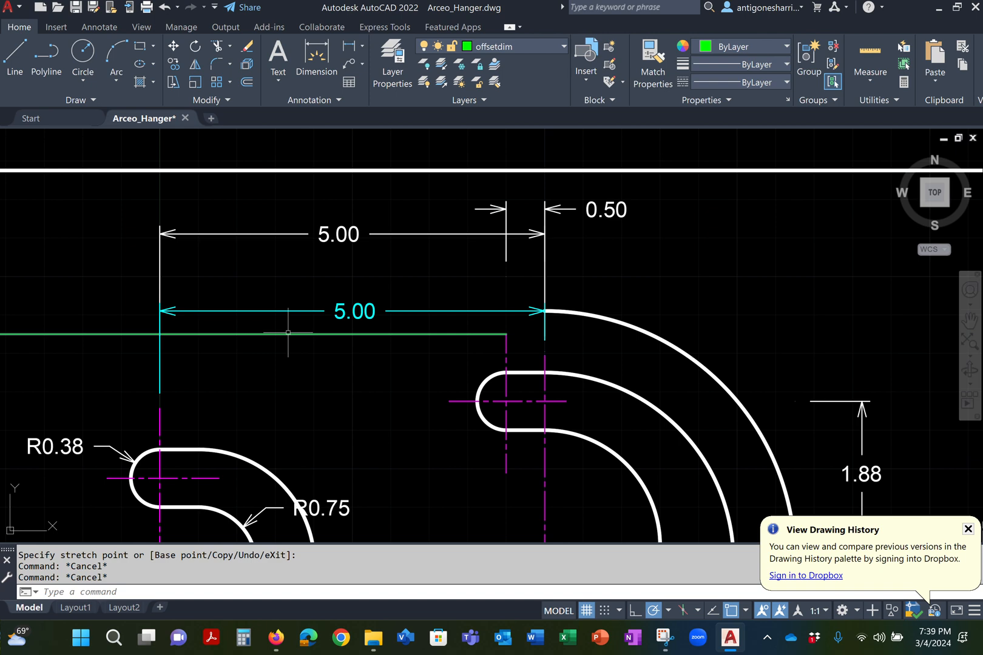
Step: Start a plot of the drawing and choose Microsoft Print to PDF as the plotter
{"action": "key", "text": "ctrl+p"}
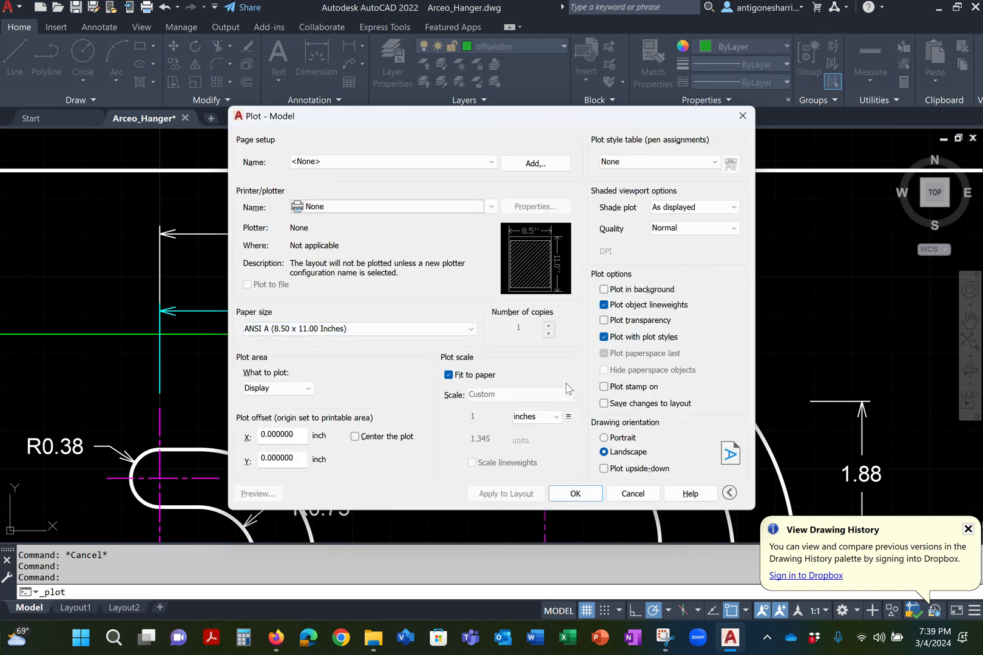
{"action": "left_click", "coordinate": [390, 207]}
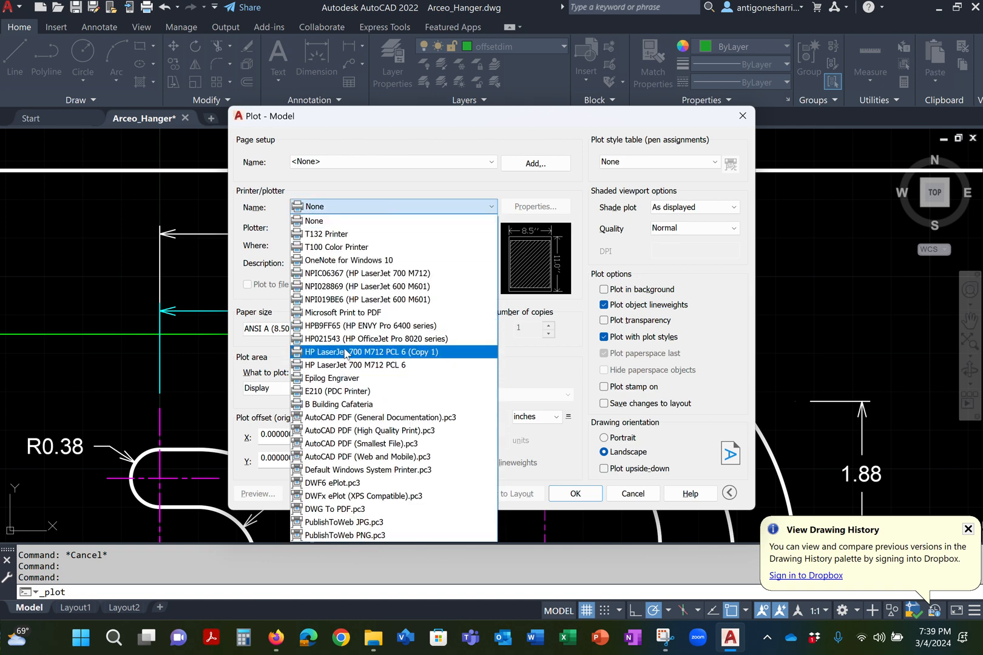
{"action": "left_click", "coordinate": [357, 313]}
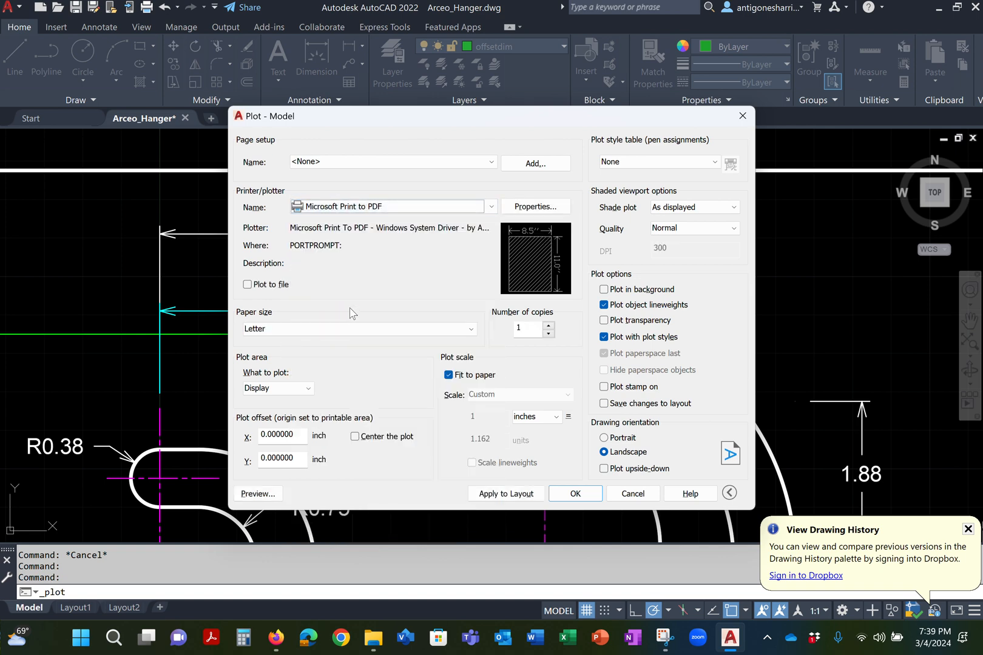
Step: Define the plot area as a window between opposite corners of the drawing border and center the plot
{"action": "left_click", "coordinate": [273, 388]}
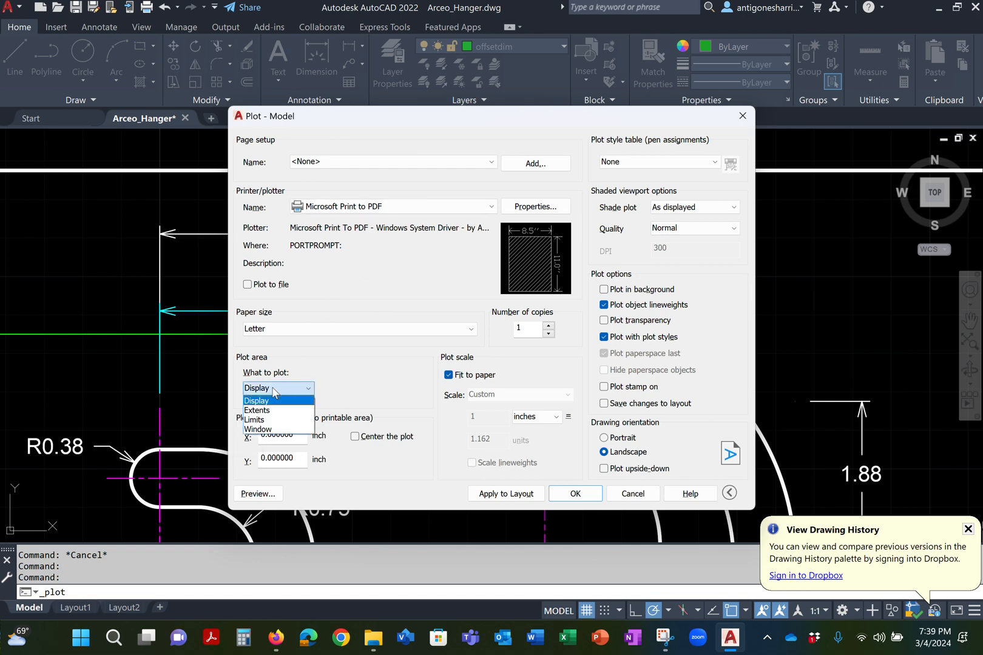
{"action": "left_click", "coordinate": [267, 429]}
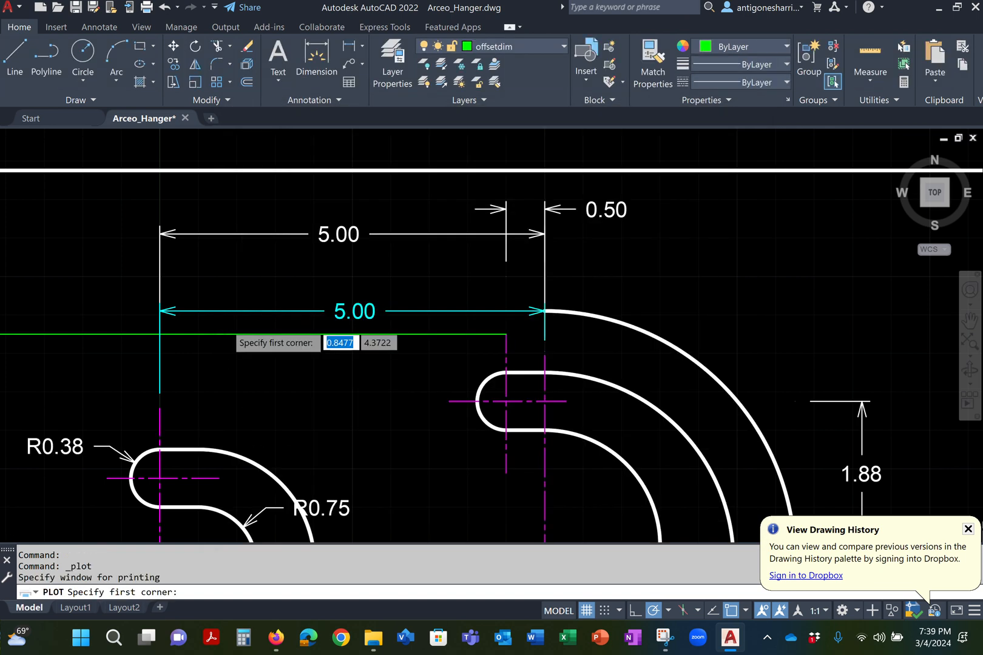
{"action": "scroll", "coordinate": [220, 358], "scroll_direction": "down", "scroll_amount": 6}
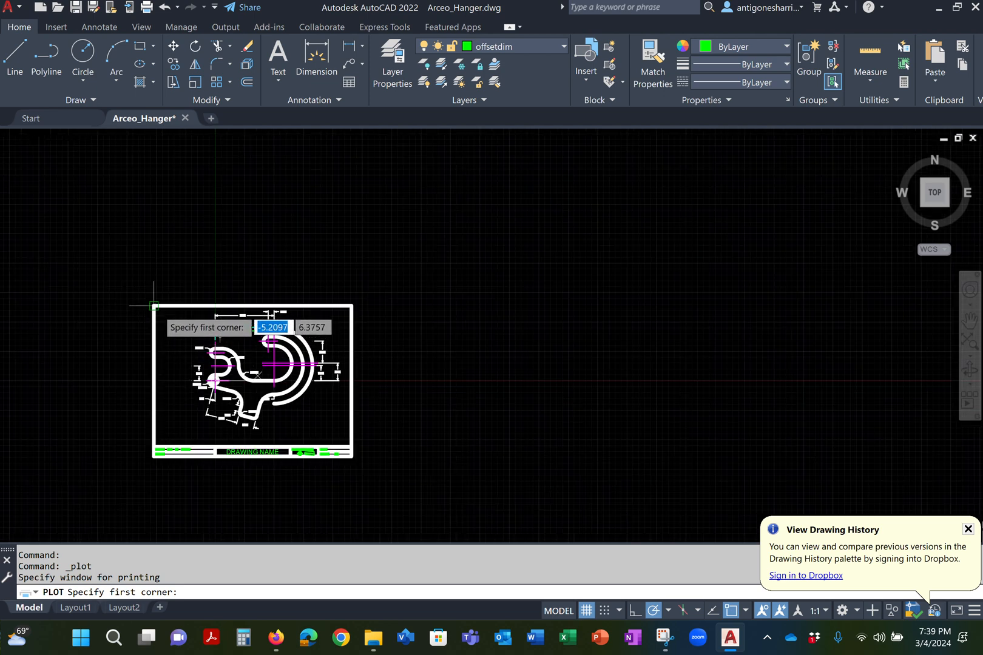
{"action": "left_click", "coordinate": [154, 307]}
{"action": "left_click", "coordinate": [352, 455]}
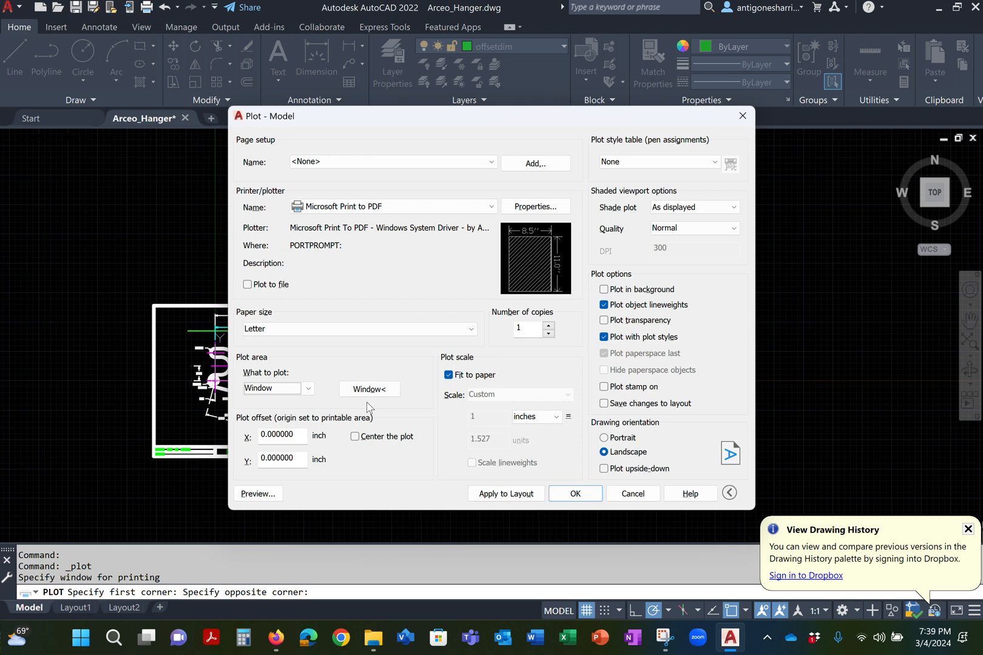
{"action": "left_click", "coordinate": [355, 437]}
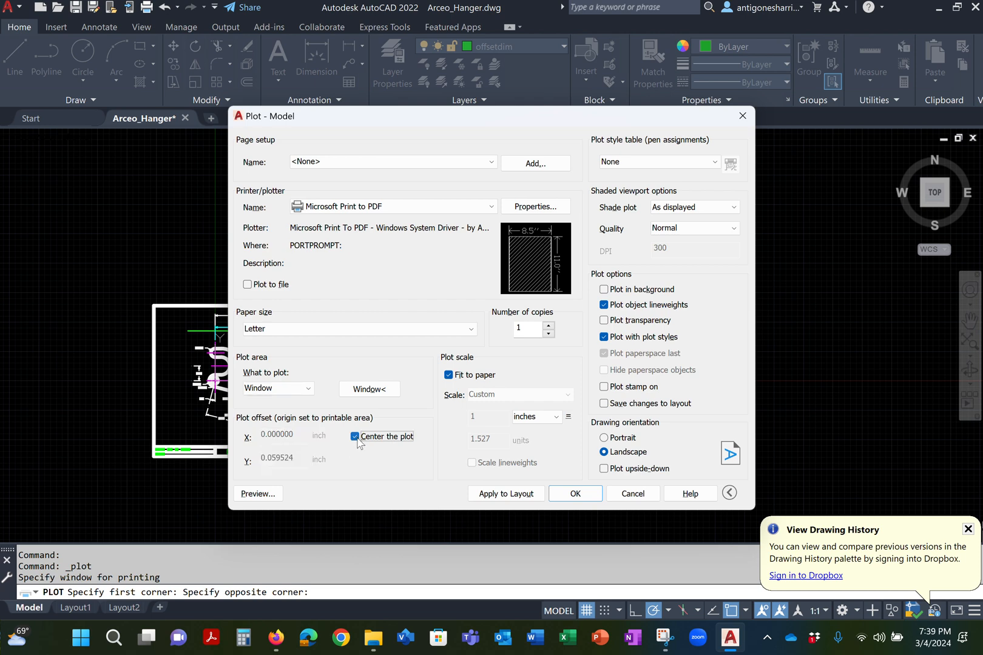
Step: Turn off fit to paper, set a custom plot scale of 5 inches to 8 units, and apply the settings to the layout
{"action": "left_click", "coordinate": [449, 376]}
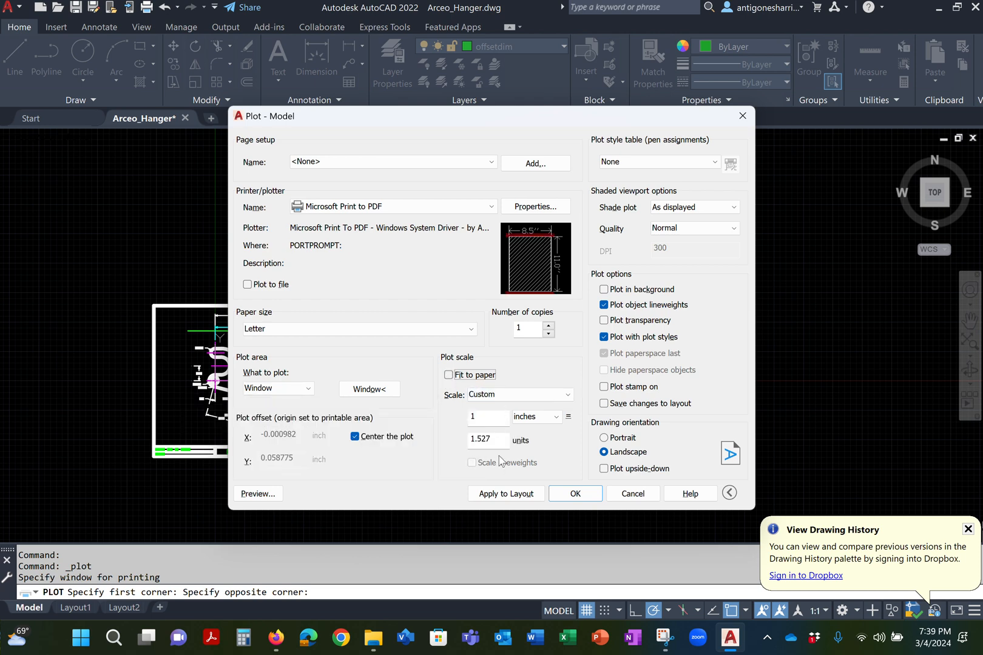
{"action": "left_click", "coordinate": [486, 417]}
{"action": "left_click_drag", "start_coordinate": [500, 417], "coordinate": [428, 417]}
{"action": "type", "text": "5"}
{"action": "key", "text": "Tab"}
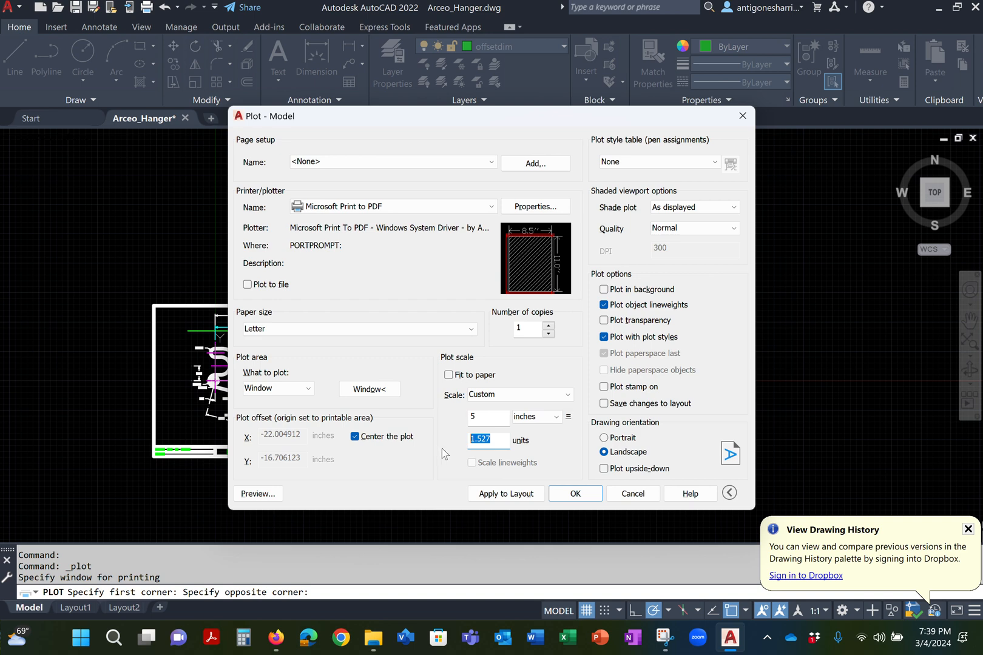
{"action": "type", "text": "8"}
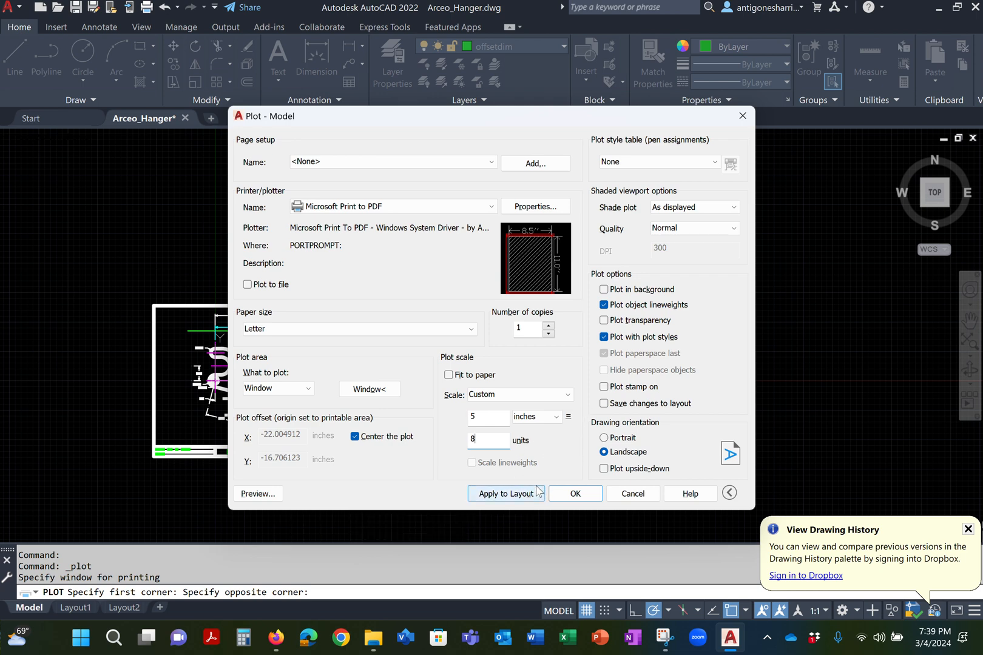
{"action": "left_click", "coordinate": [507, 494]}
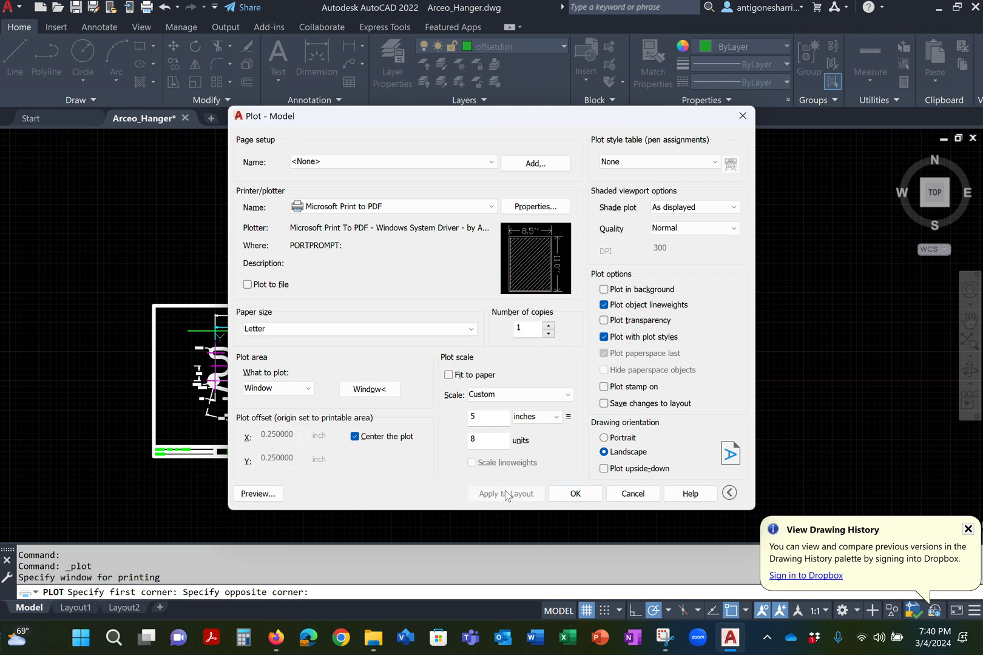
Step: Preview the plot, continuing despite the annotation scale difference, inspect the dimension spacing, and close the plot setup without plotting
{"action": "left_click", "coordinate": [279, 492]}
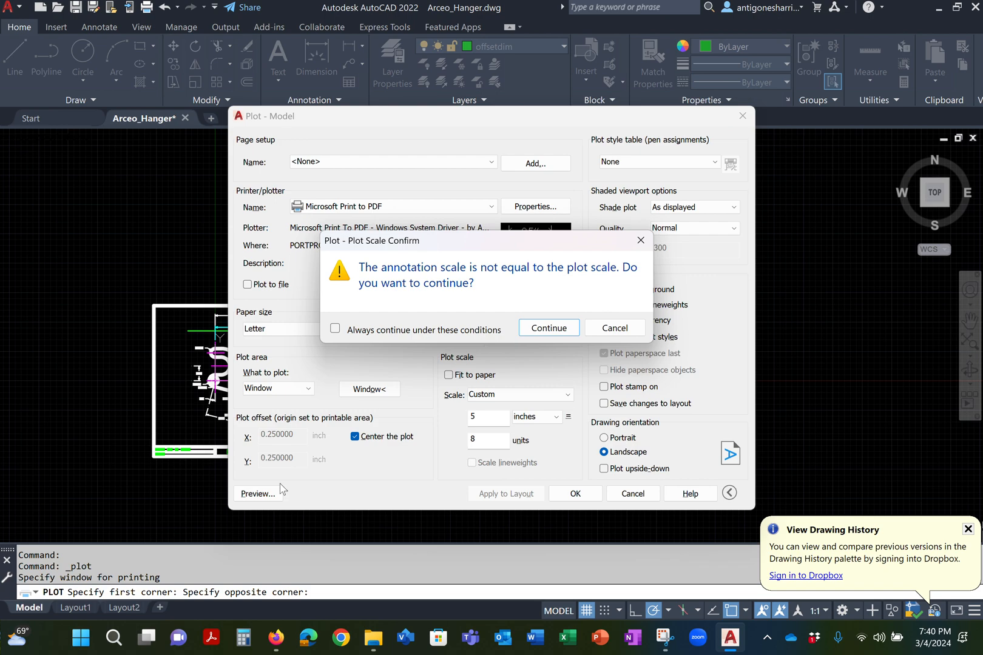
{"action": "left_click", "coordinate": [557, 328]}
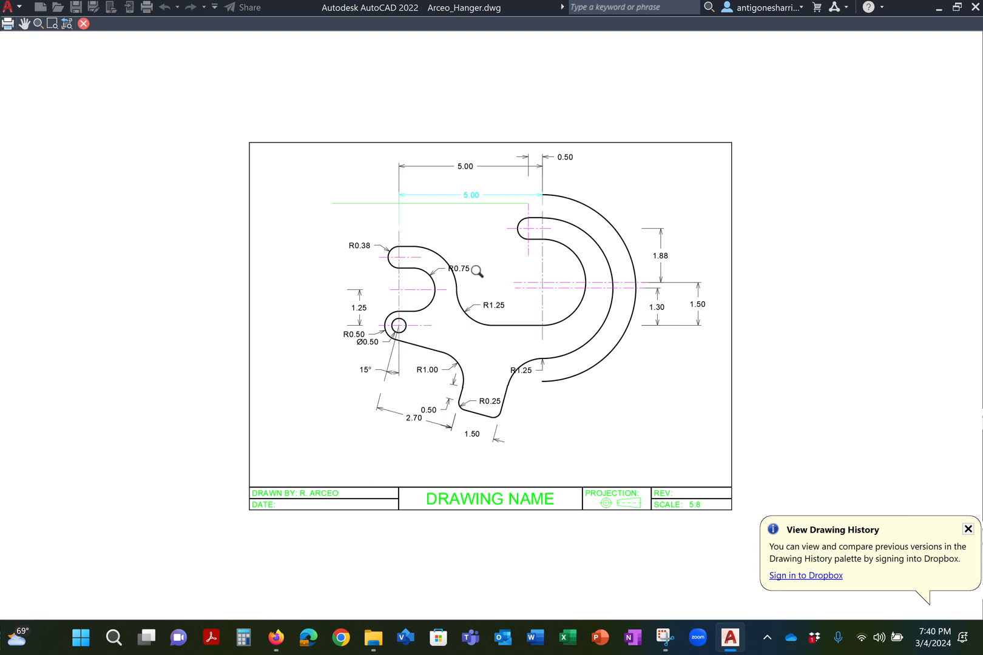
{"action": "scroll", "coordinate": [472, 279], "scroll_direction": "up", "scroll_amount": 2}
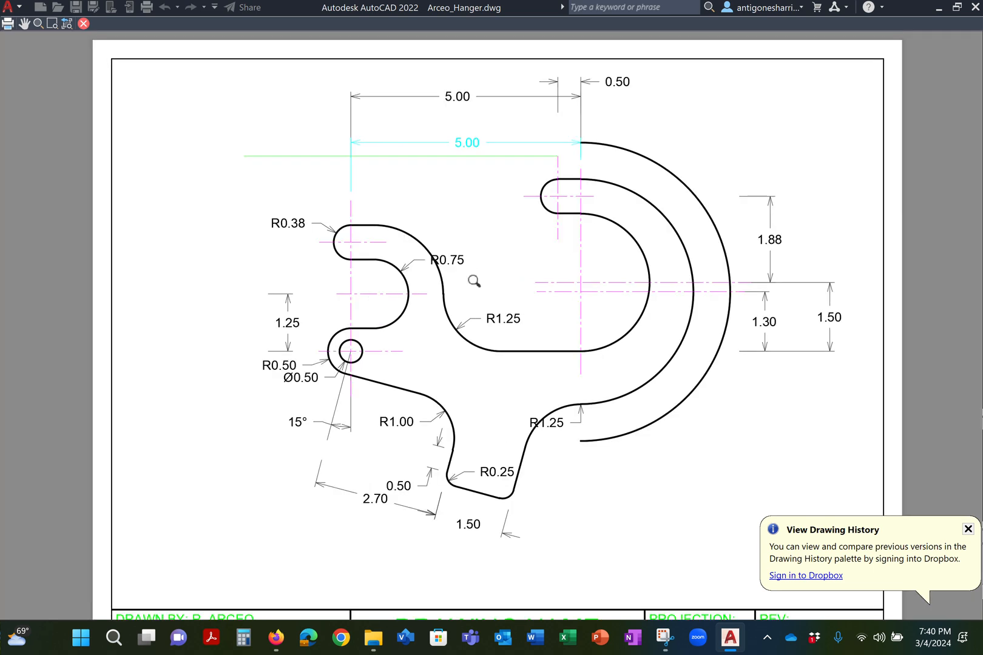
{"action": "scroll", "coordinate": [474, 282], "scroll_direction": "down", "scroll_amount": 2}
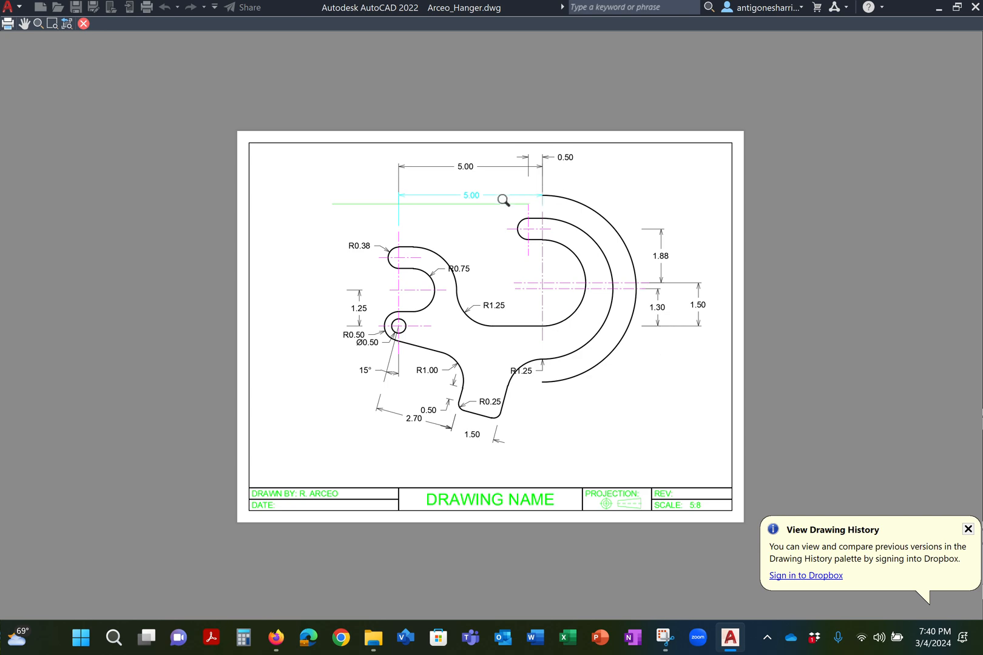
{"action": "key", "text": "Escape"}
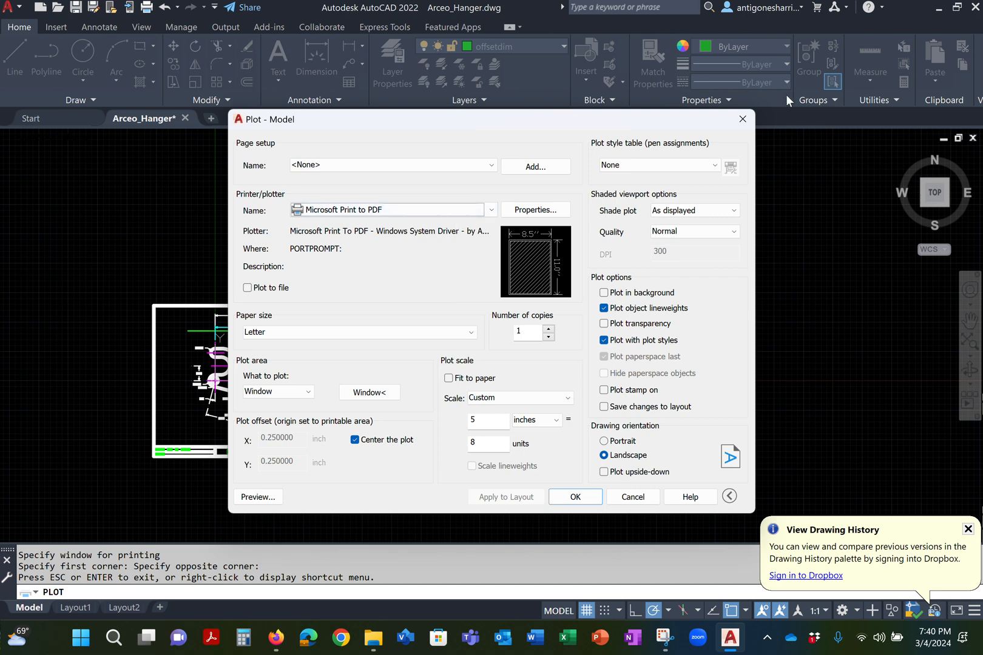
{"action": "left_click", "coordinate": [742, 119]}
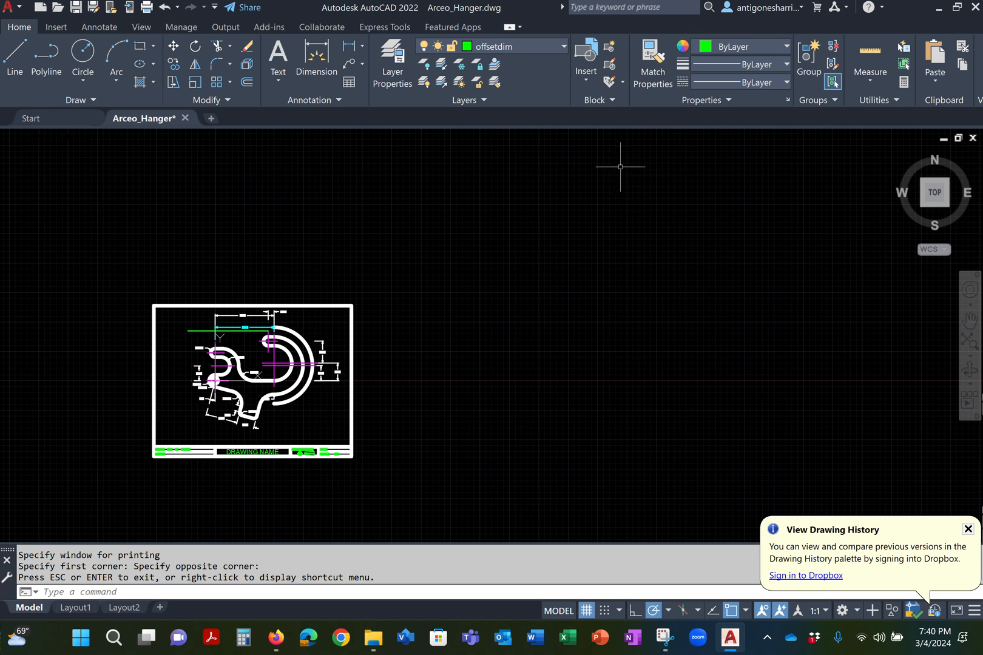
{"action": "scroll", "coordinate": [273, 364], "scroll_direction": "up", "scroll_amount": 2}
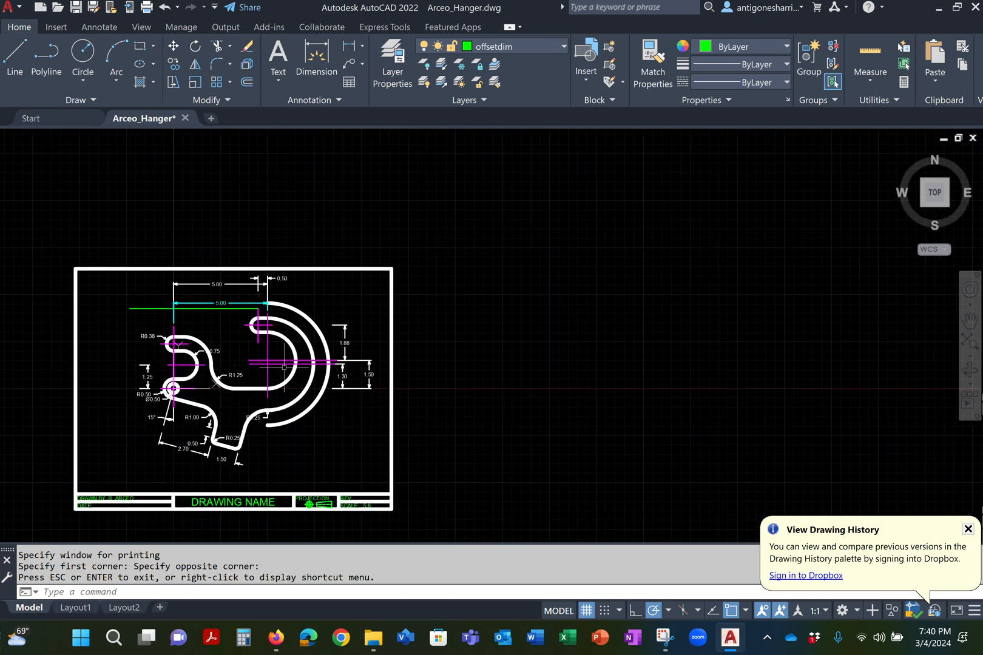
{"action": "left_click", "coordinate": [344, 268]}
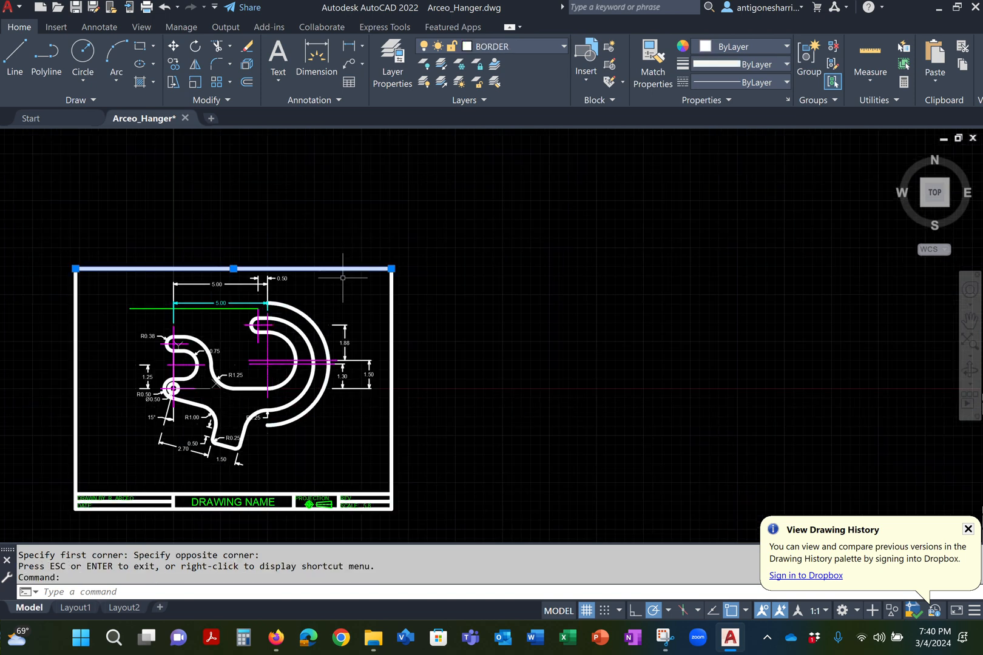
{"action": "left_click", "coordinate": [442, 509]}
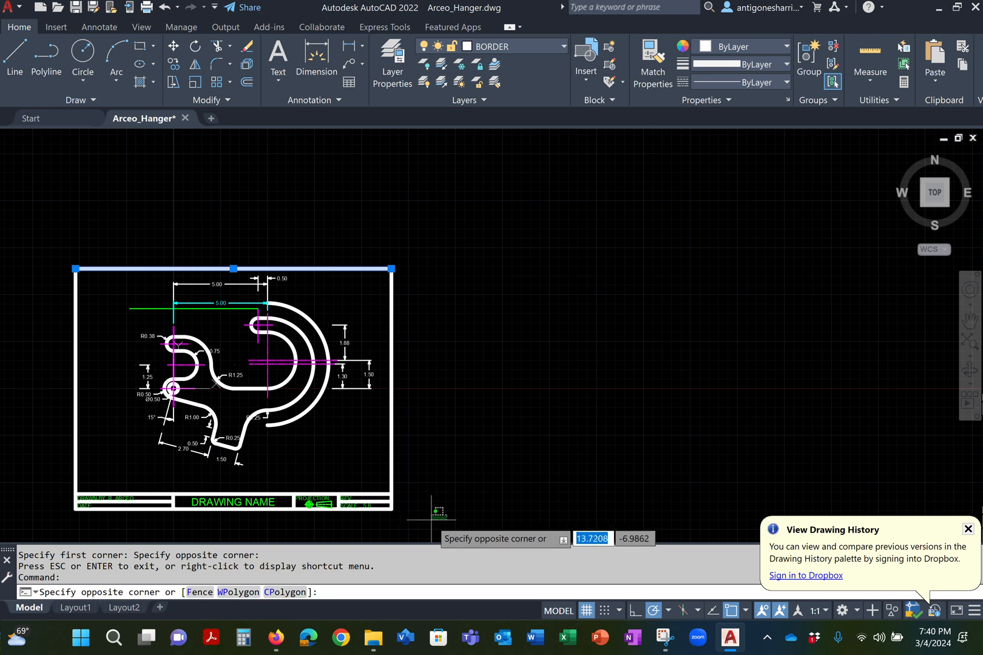
{"action": "left_click", "coordinate": [432, 520]}
{"action": "key", "text": "Escape"}
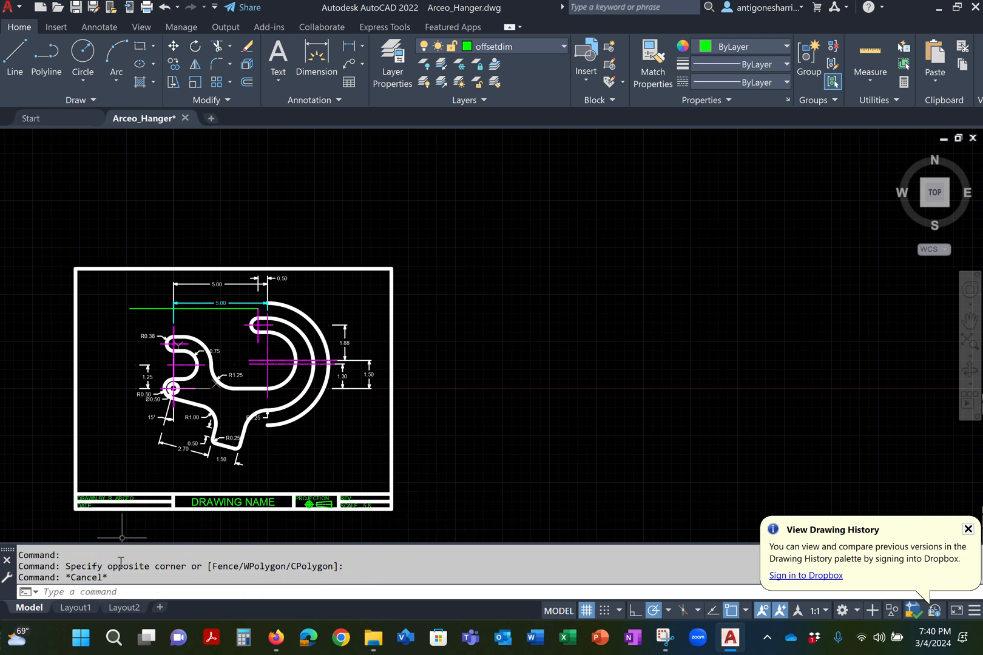
Step: Switch from model space to the Layout1 sheet
{"action": "left_click", "coordinate": [75, 607]}
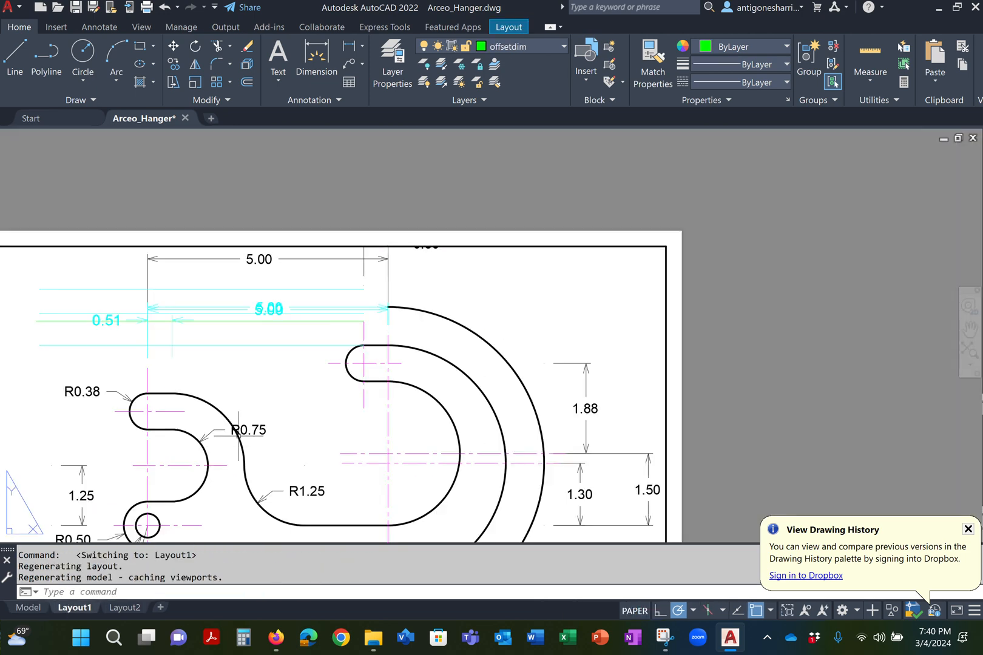
{"action": "scroll", "coordinate": [373, 303], "scroll_direction": "down", "scroll_amount": 3}
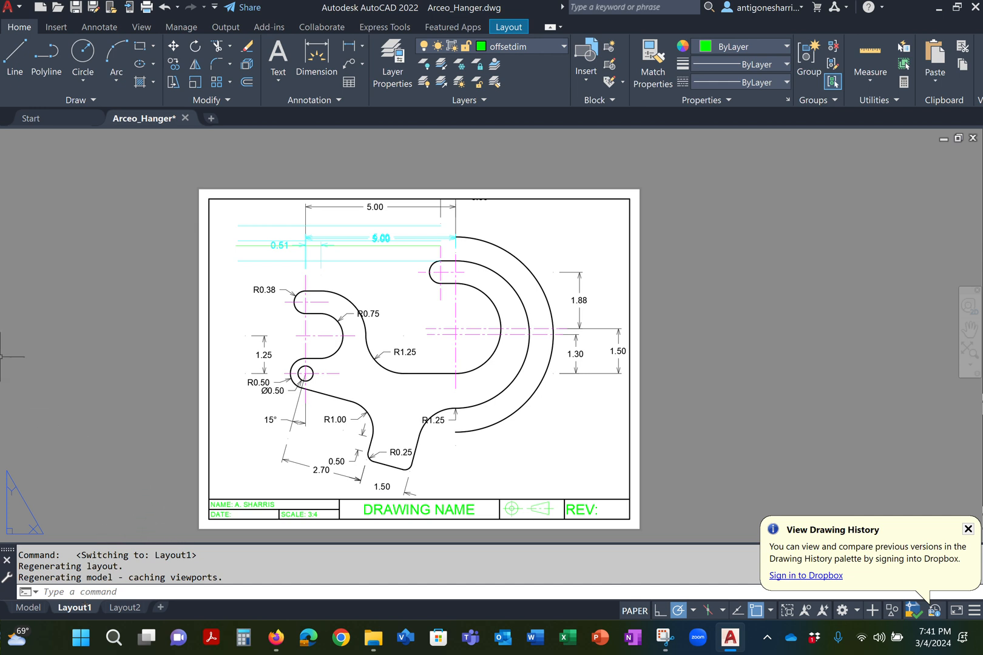
Step: Measure the vertical gap between the upper ends of the outer and middle hook arcs with a linear dimension preview
{"action": "left_click", "coordinate": [15, 61]}
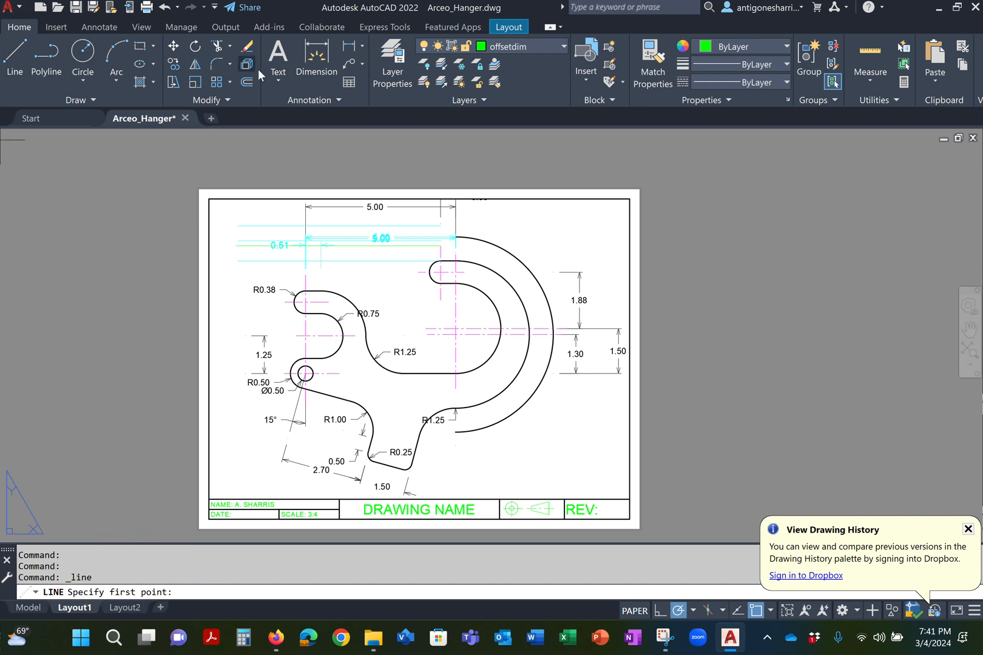
{"action": "left_click", "coordinate": [330, 53]}
{"action": "scroll", "coordinate": [465, 258], "scroll_direction": "up", "scroll_amount": 4}
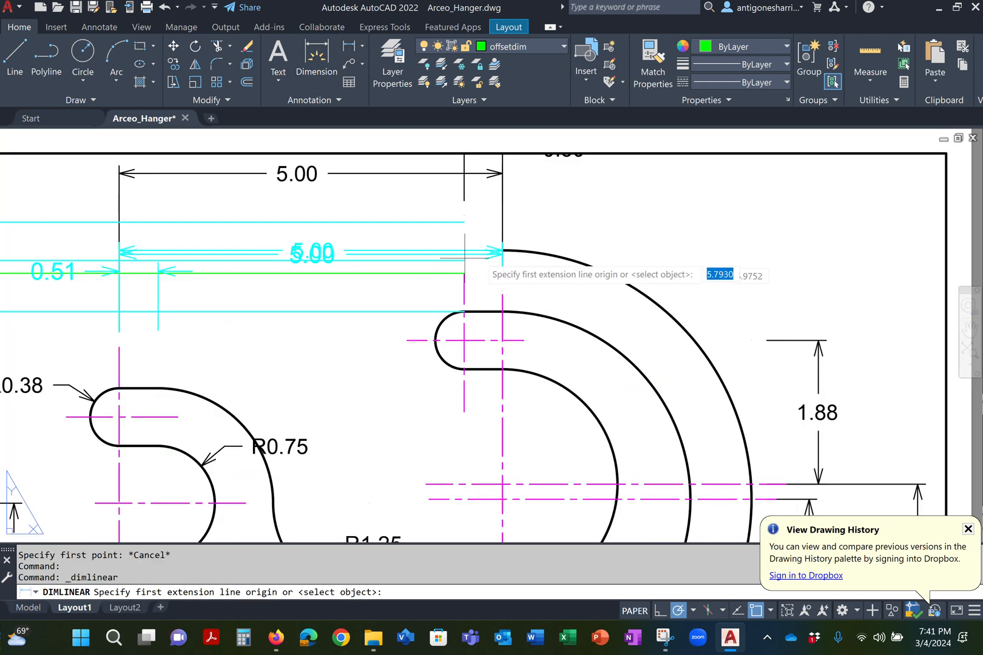
{"action": "scroll", "coordinate": [522, 250], "scroll_direction": "up", "scroll_amount": 2}
{"action": "left_click", "coordinate": [485, 245]}
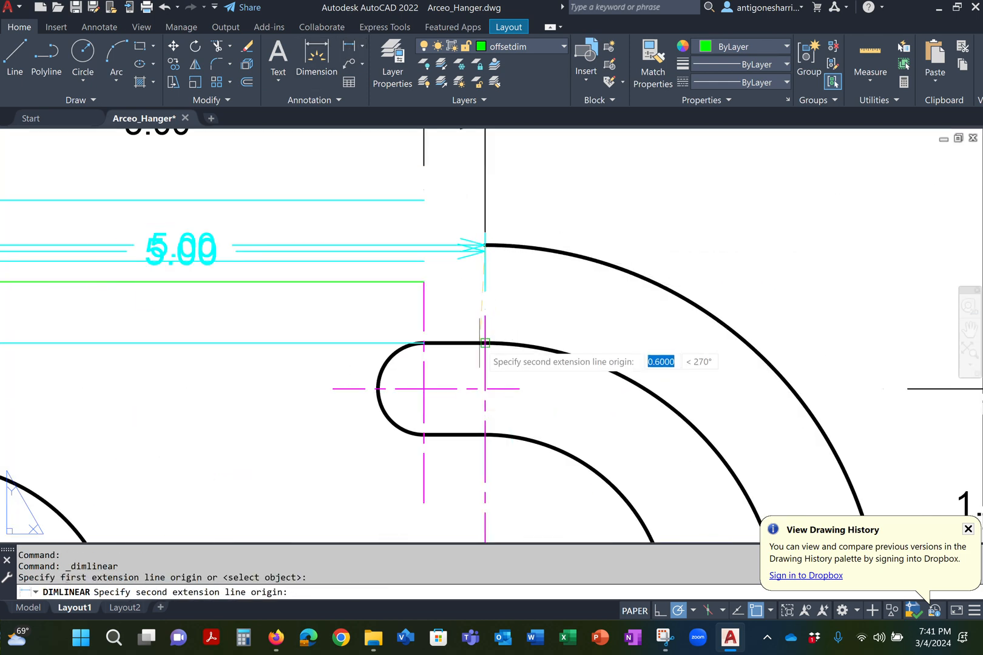
{"action": "left_click", "coordinate": [485, 343]}
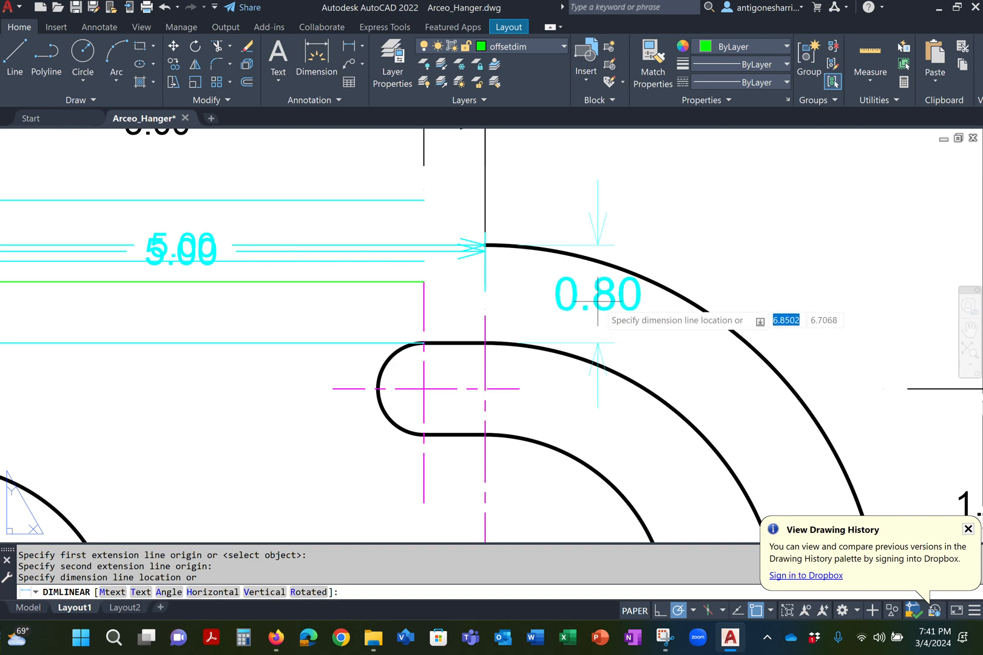
{"action": "key", "text": "Escape"}
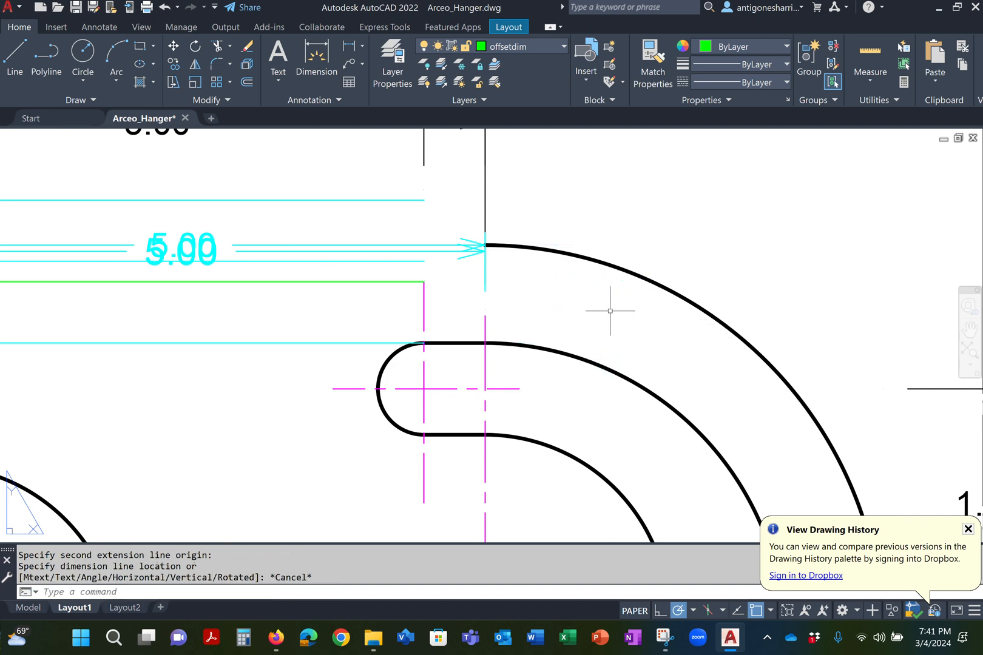
Step: Activate the hanger viewport on the sheet and open the custom drawing scales for editing
{"action": "scroll", "coordinate": [606, 313], "scroll_direction": "down", "scroll_amount": 5}
{"action": "middle_click_drag", "start_coordinate": [781, 331], "coordinate": [643, 303]}
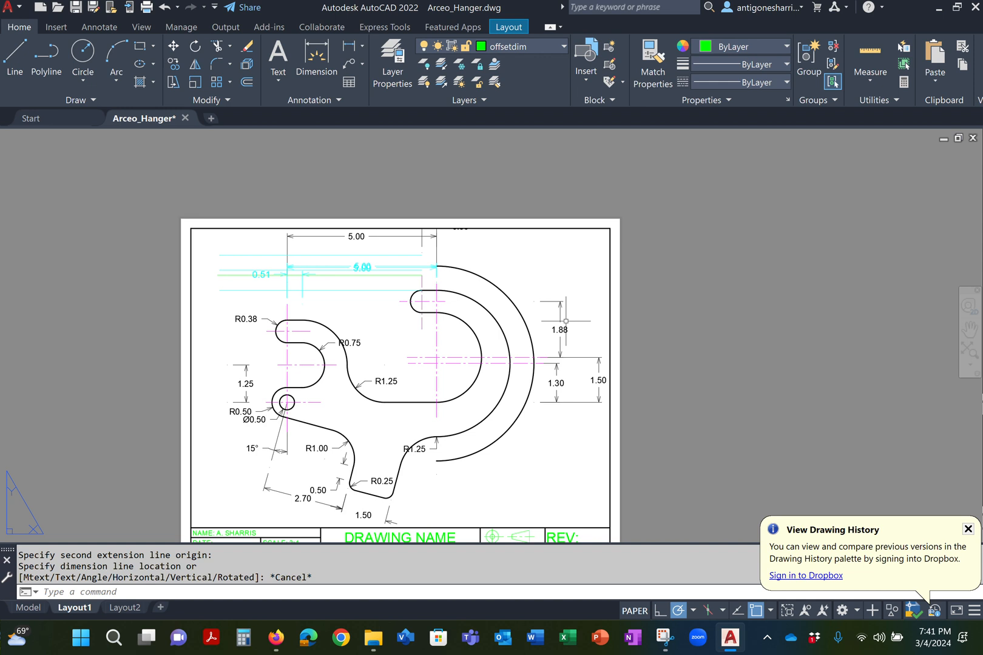
{"action": "double_click", "coordinate": [497, 268]}
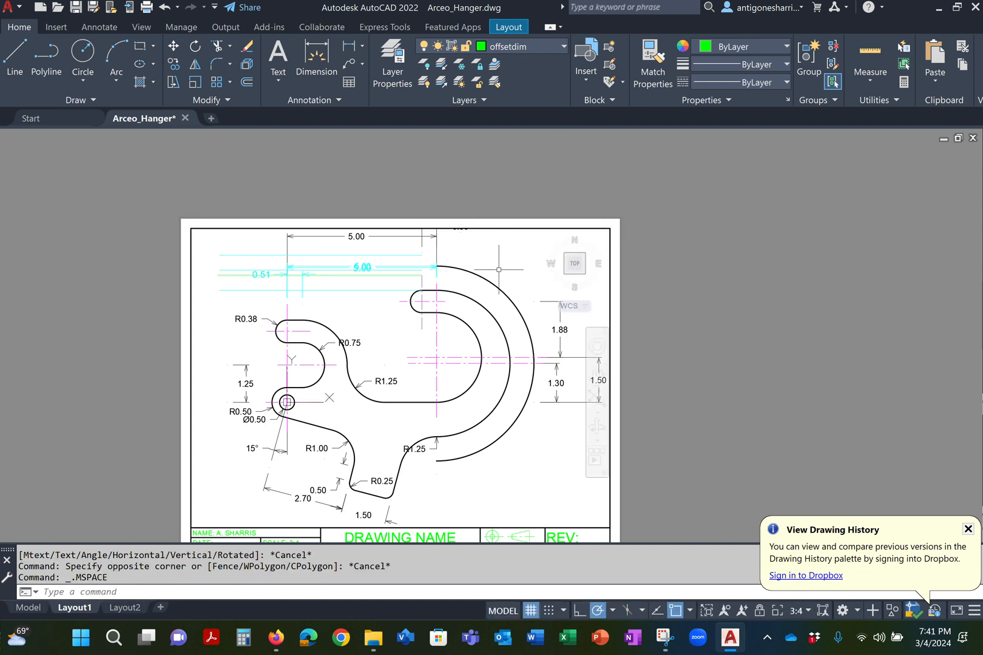
{"action": "left_click", "coordinate": [803, 611]}
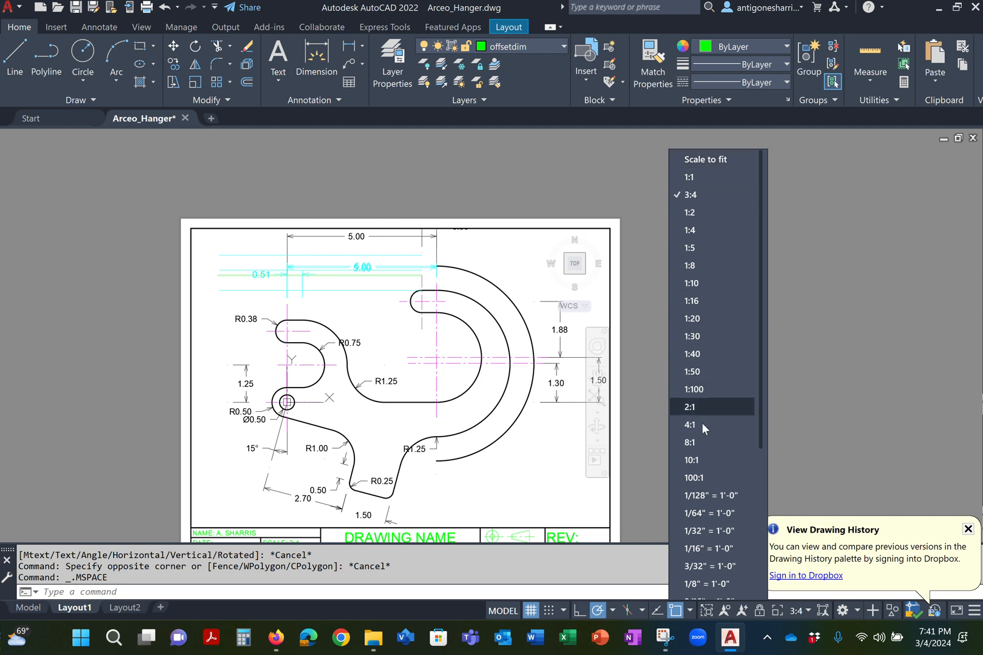
{"action": "scroll", "coordinate": [702, 423], "scroll_direction": "down", "scroll_amount": 5}
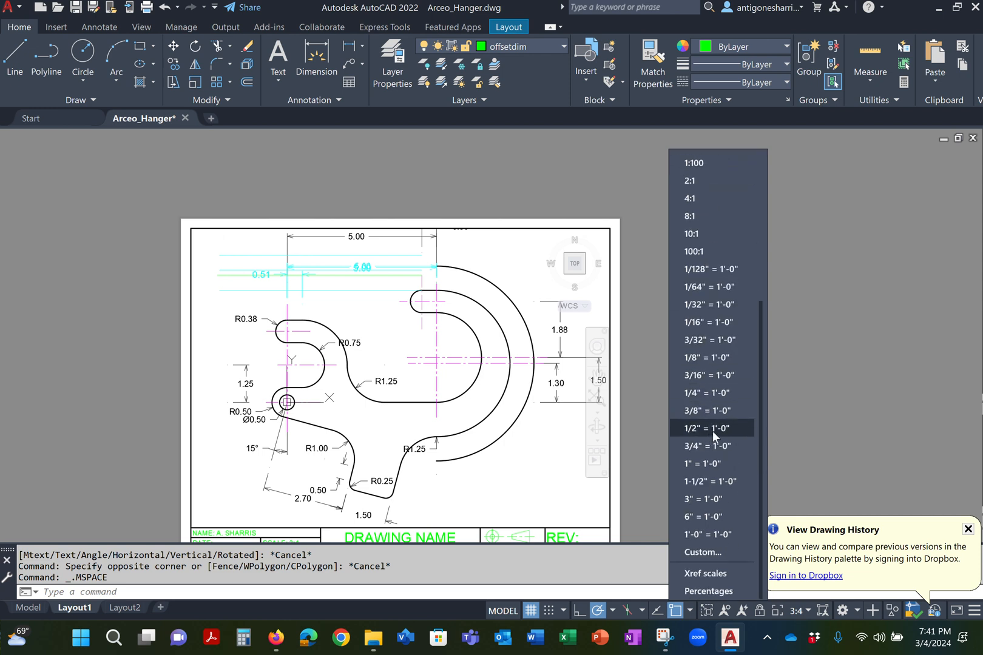
{"action": "left_click", "coordinate": [704, 554]}
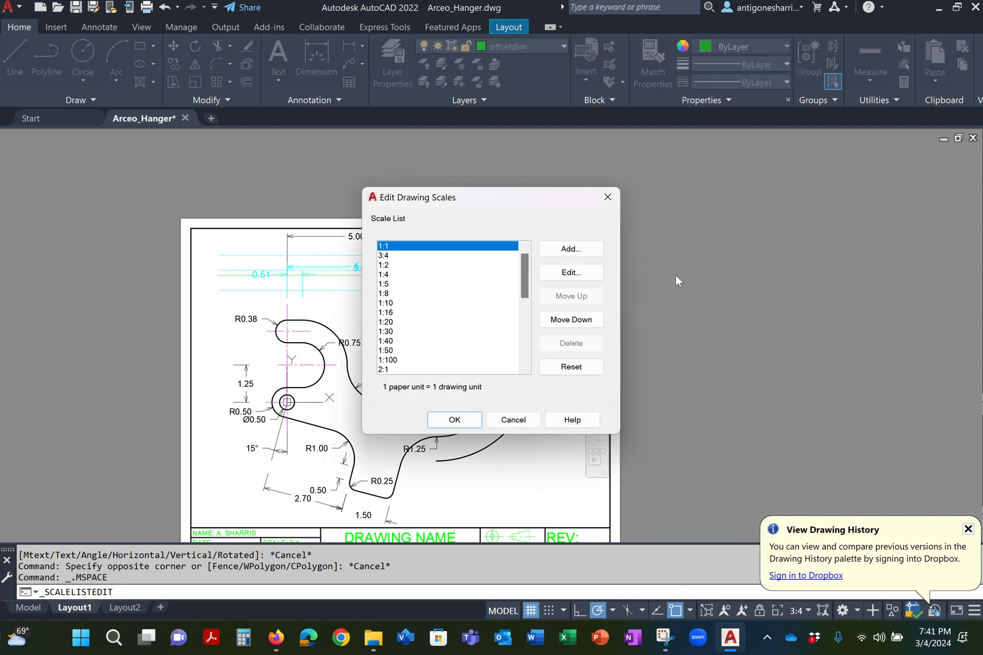
Step: Add a custom scale named 5:8 with 5 paper units equal to 8 drawing units
{"action": "left_click", "coordinate": [576, 251]}
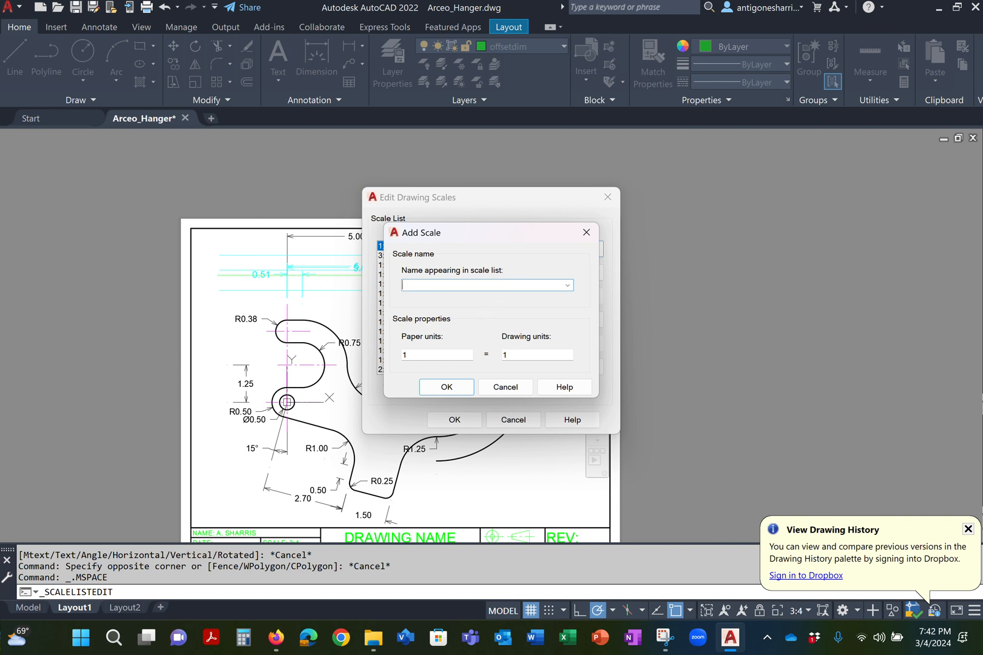
{"action": "type", "text": "5:8"}
{"action": "double_click", "coordinate": [430, 355]}
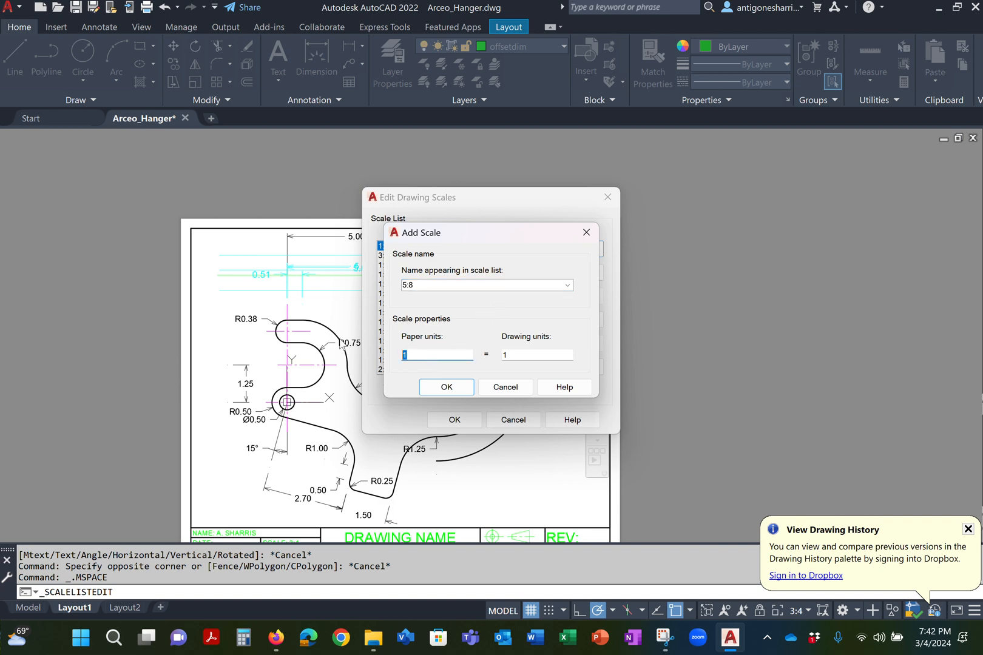
{"action": "type", "text": "5"}
{"action": "key", "text": "Tab"}
{"action": "type", "text": "8"}
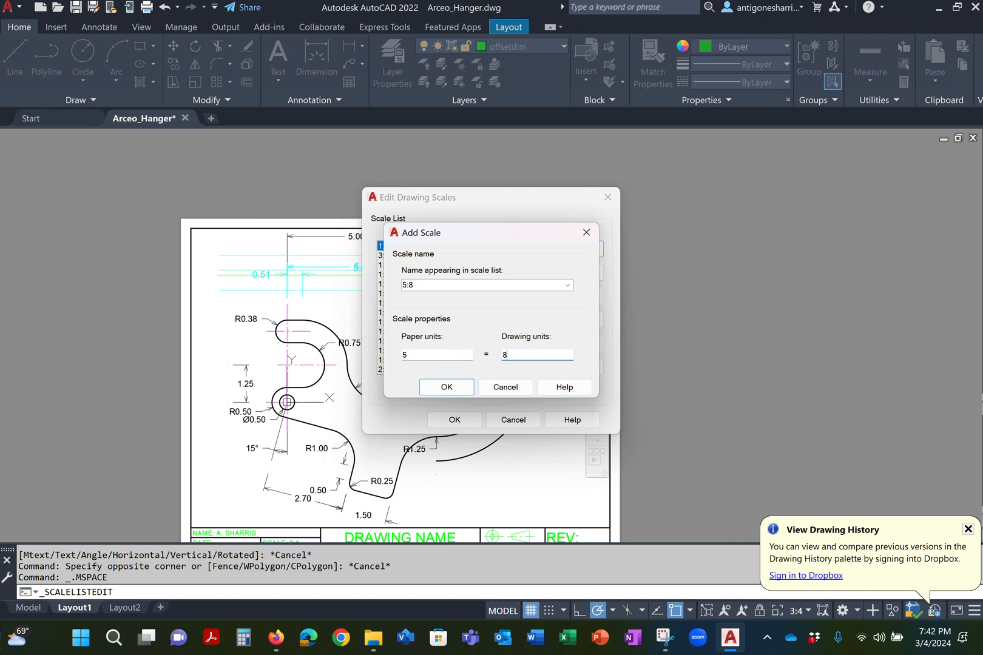
{"action": "left_click", "coordinate": [448, 388]}
{"action": "left_click", "coordinate": [455, 420]}
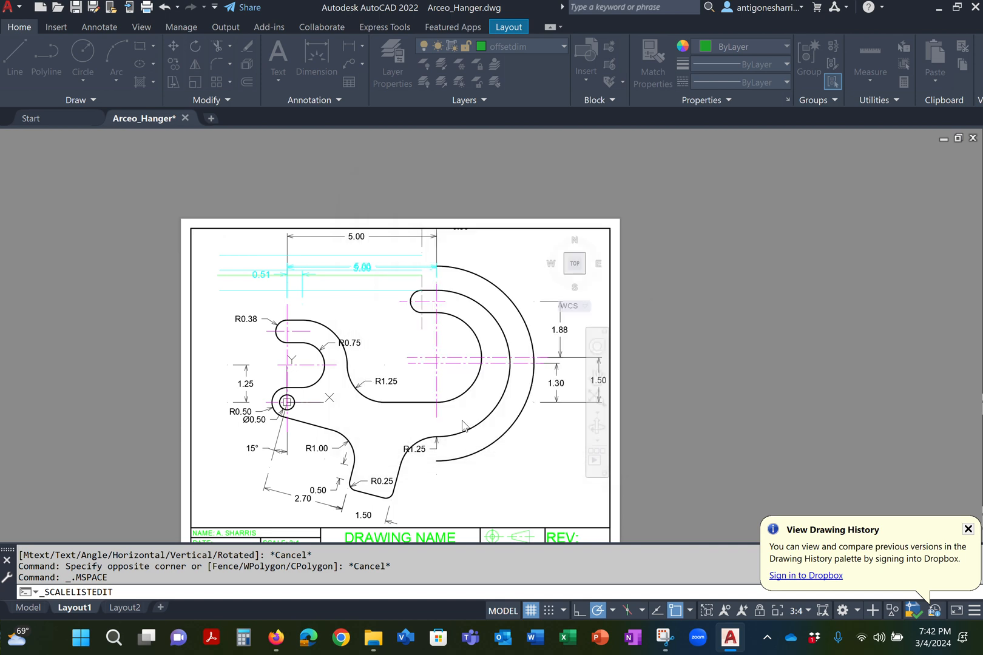
Step: Apply the 5:8 scale to the hanger viewport and return to paper space
{"action": "left_click", "coordinate": [969, 529]}
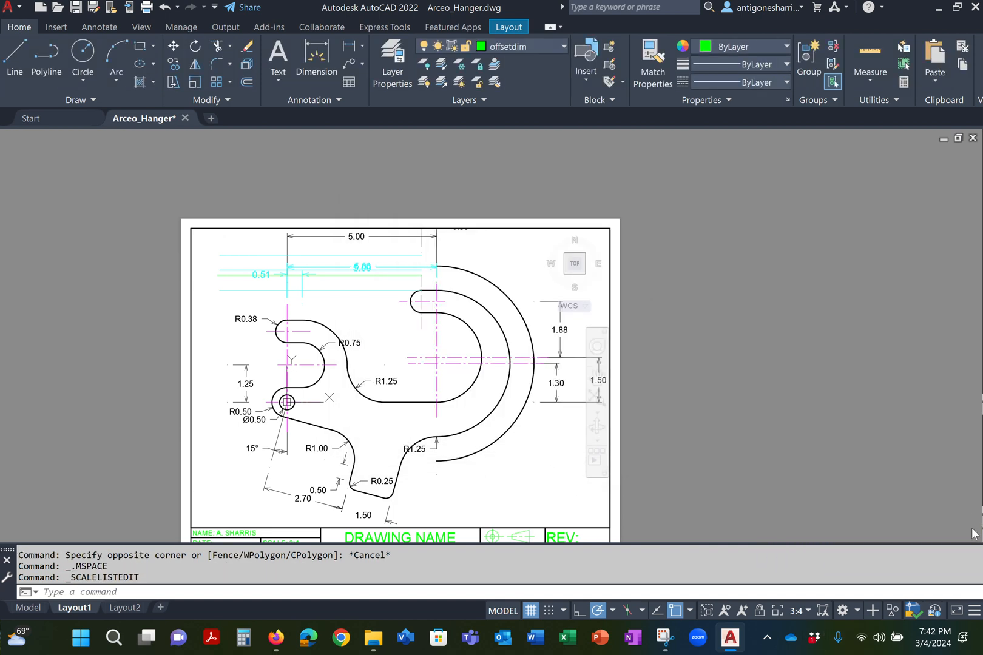
{"action": "left_click", "coordinate": [807, 610]}
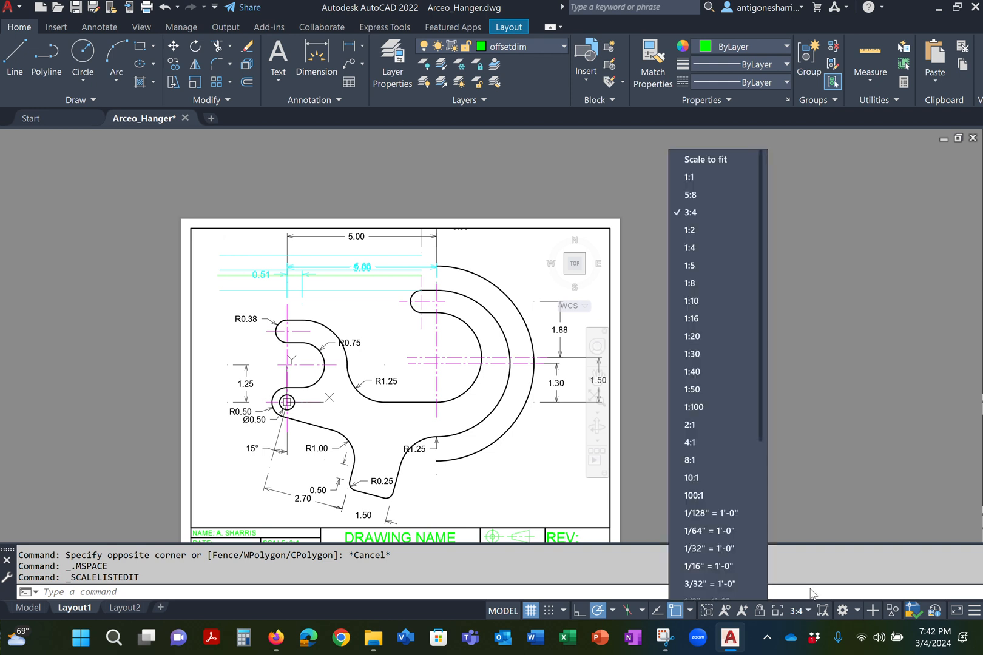
{"action": "left_click", "coordinate": [711, 180]}
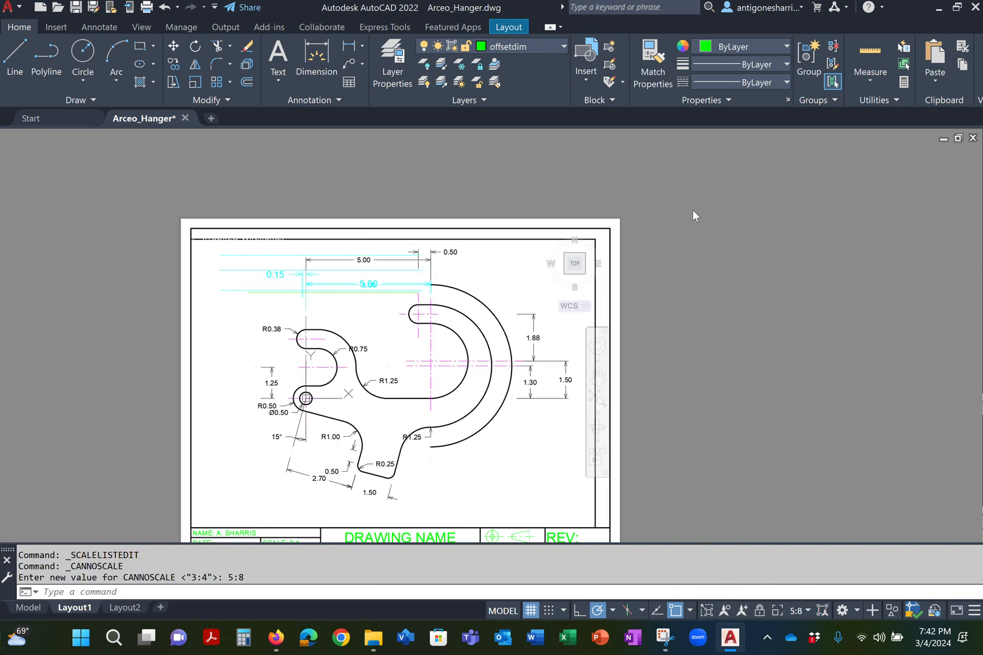
{"action": "double_click", "coordinate": [770, 407]}
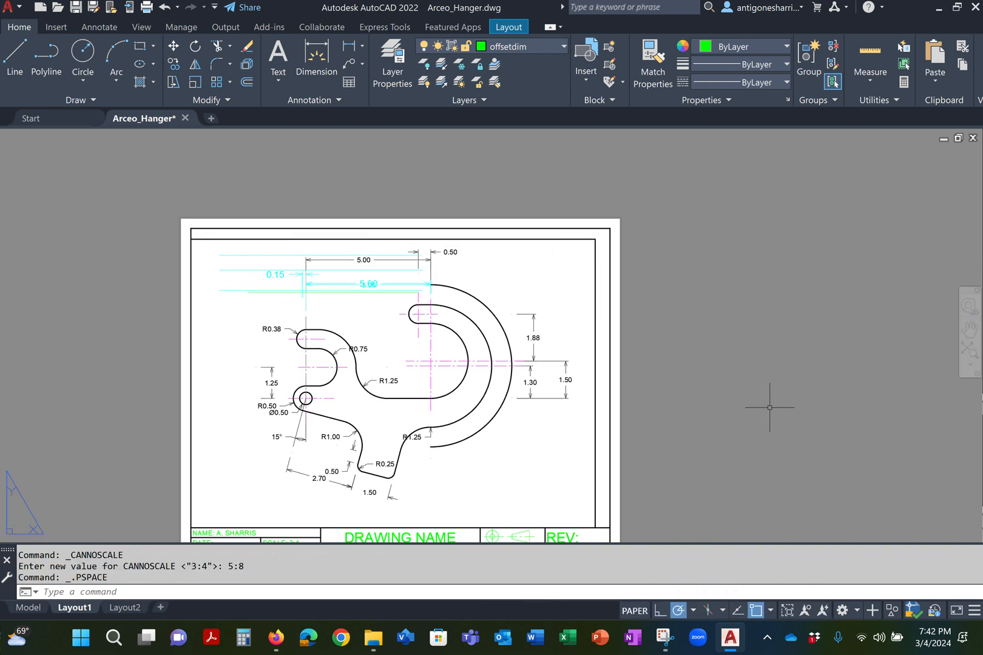
Step: Recheck the vertical gap between the outer and middle hook arcs at the 5:8 scale with a linear dimension preview
{"action": "scroll", "coordinate": [381, 297], "scroll_direction": "up", "scroll_amount": 4}
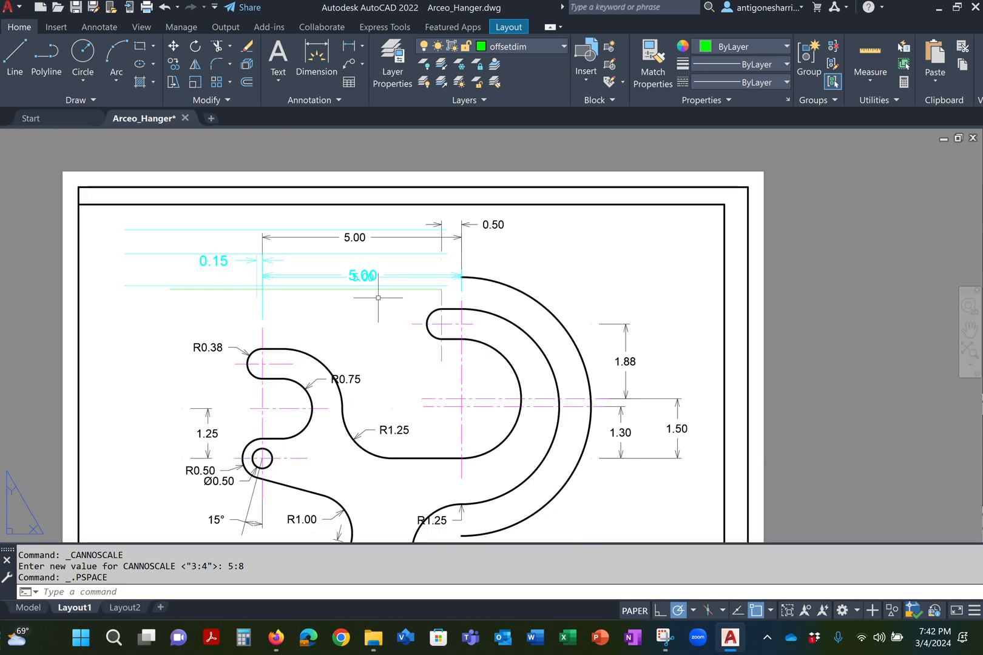
{"action": "scroll", "coordinate": [489, 267], "scroll_direction": "up", "scroll_amount": 5}
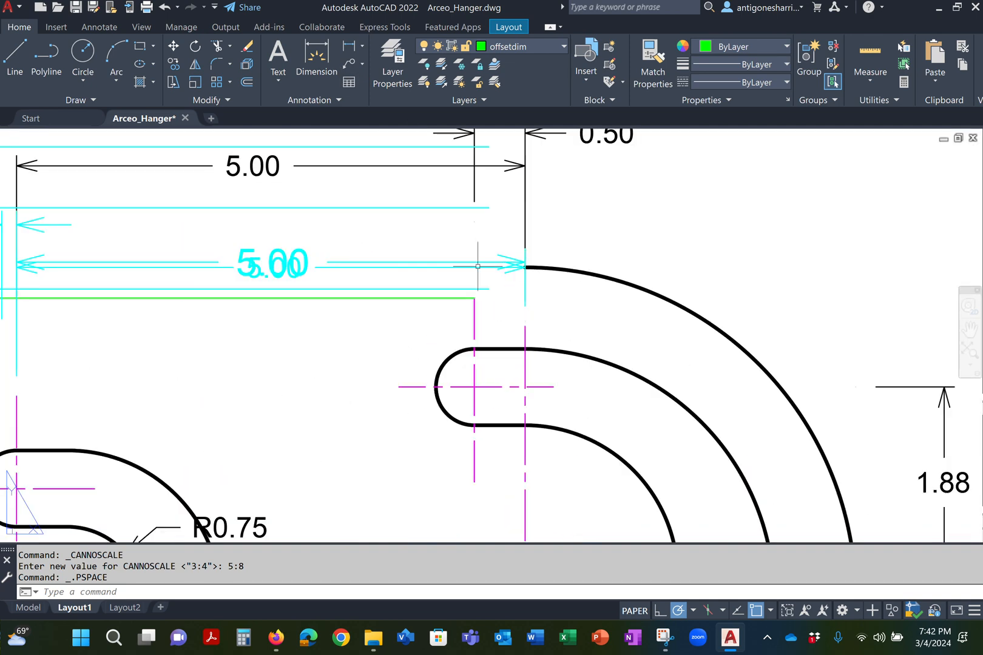
{"action": "left_click", "coordinate": [336, 57]}
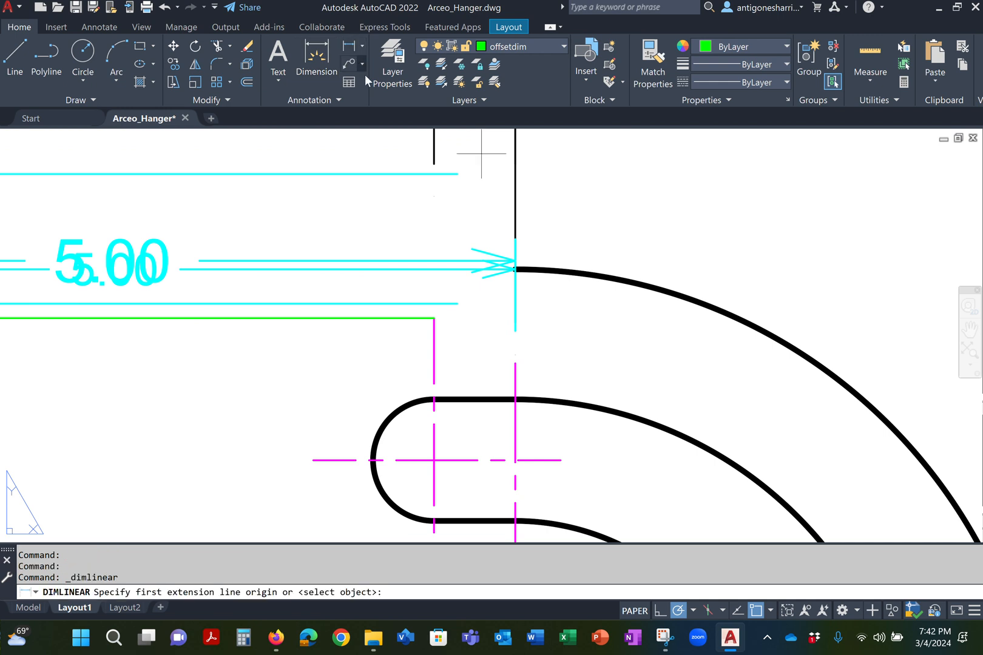
{"action": "left_click", "coordinate": [516, 270]}
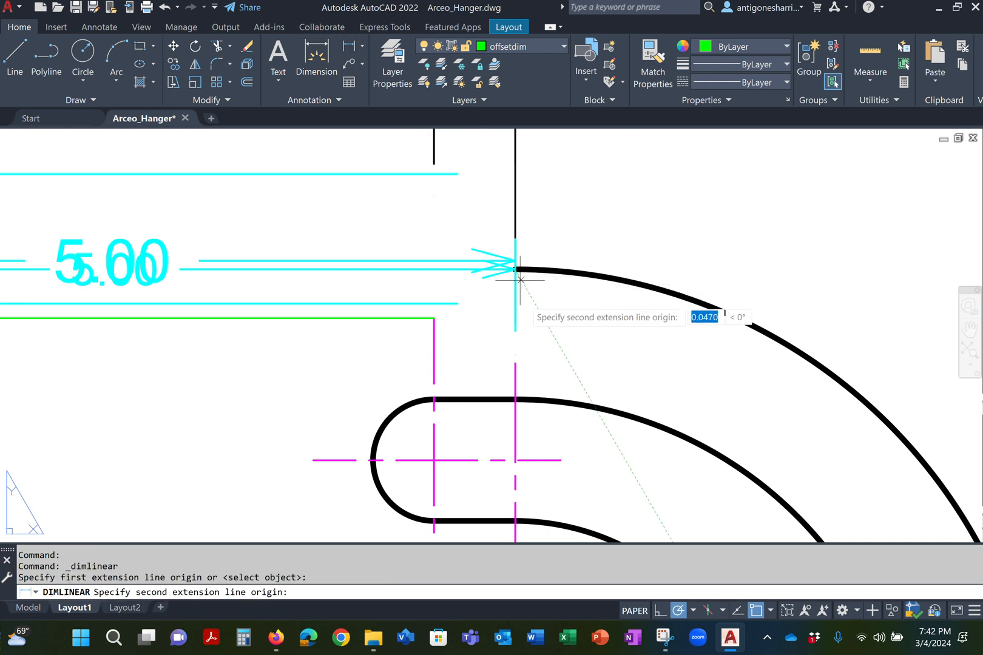
{"action": "left_click", "coordinate": [517, 400]}
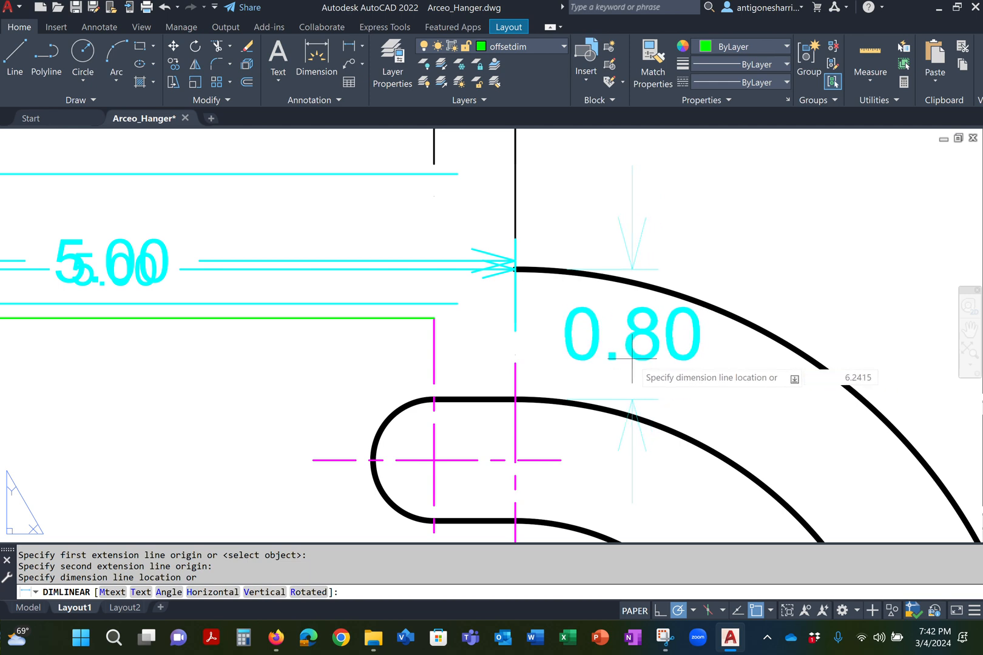
{"action": "key", "text": "Escape"}
{"action": "scroll", "coordinate": [629, 359], "scroll_direction": "down", "scroll_amount": 4}
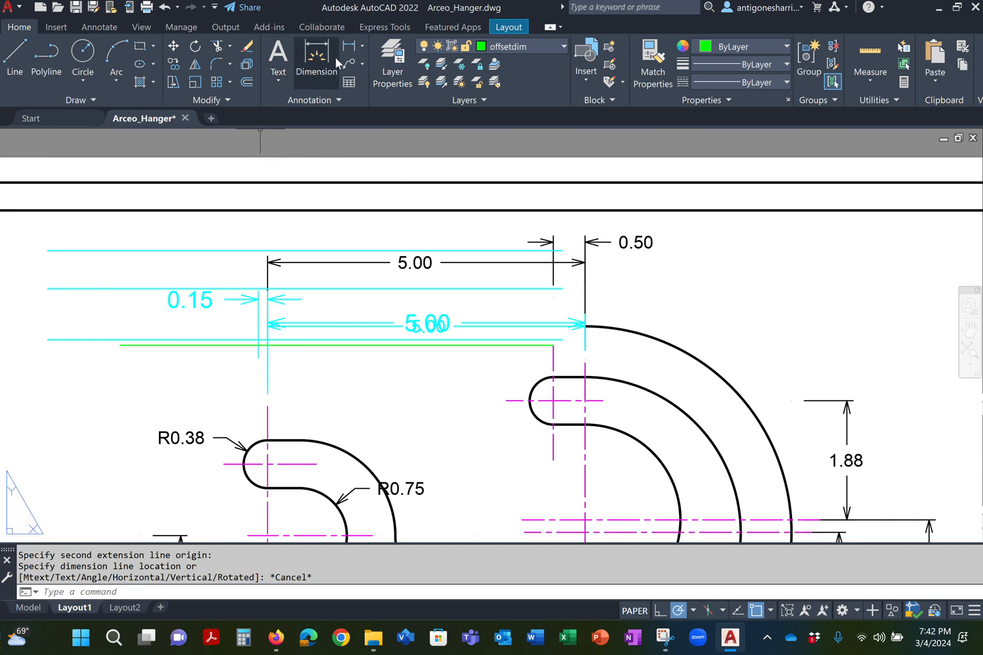
{"action": "left_click", "coordinate": [362, 46]}
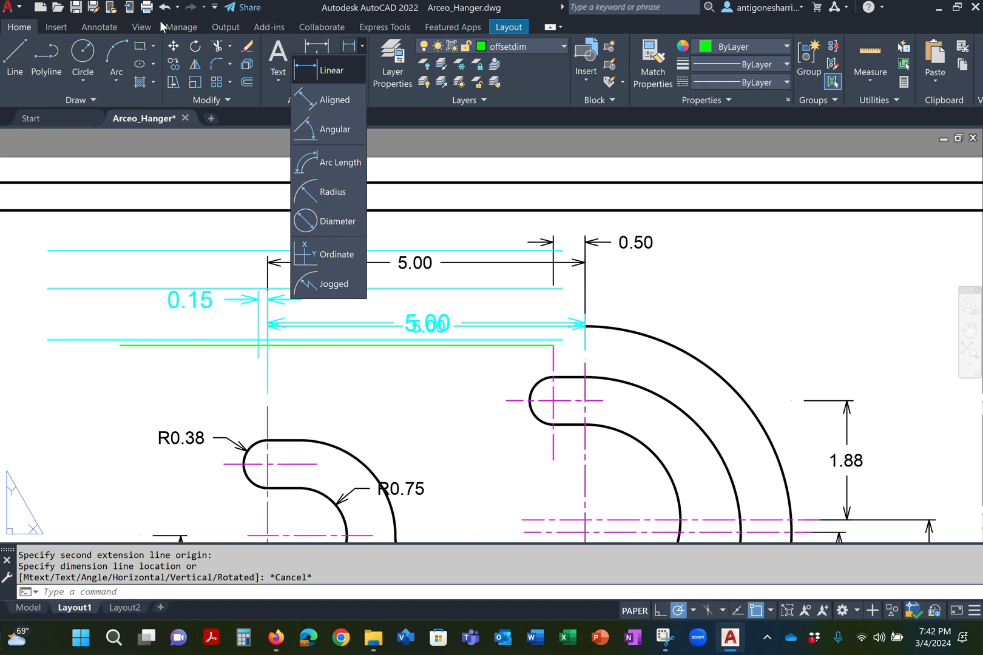
{"action": "left_click", "coordinate": [99, 27]}
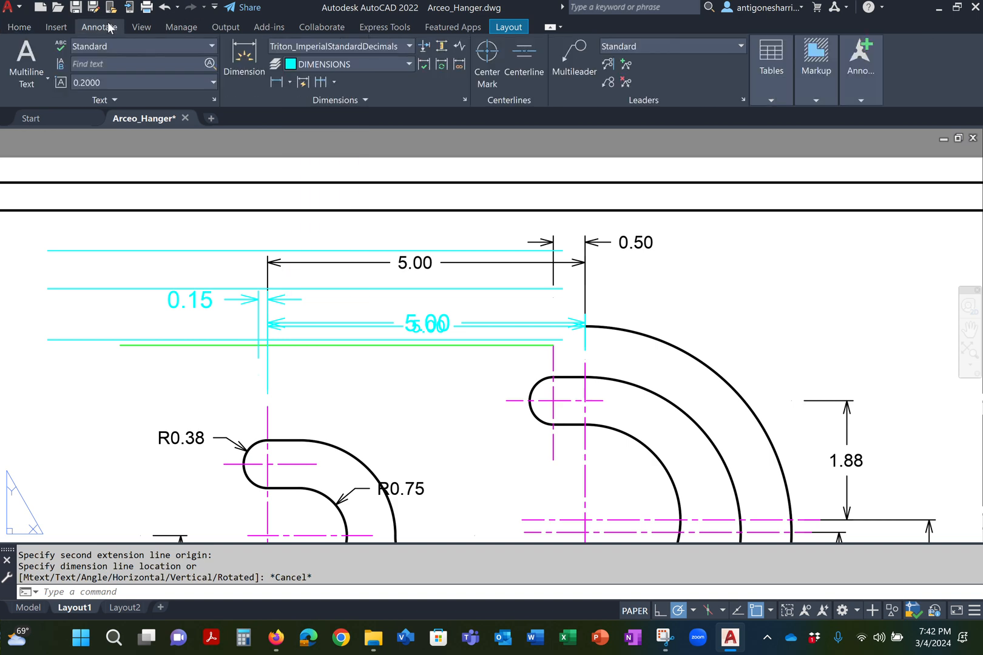
{"action": "left_click", "coordinate": [140, 27]}
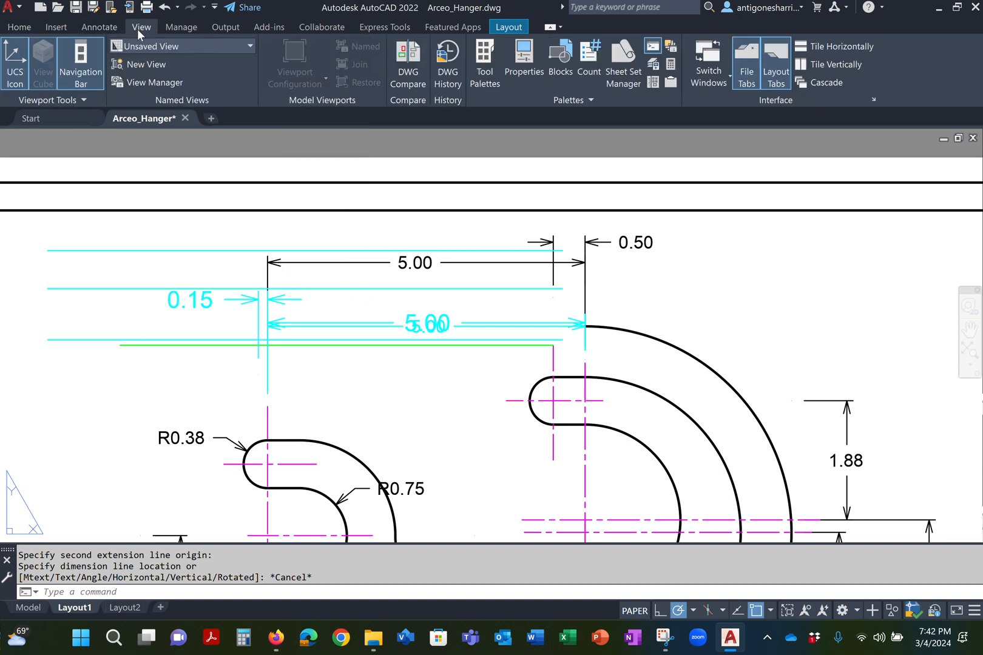
{"action": "left_click", "coordinate": [173, 29]}
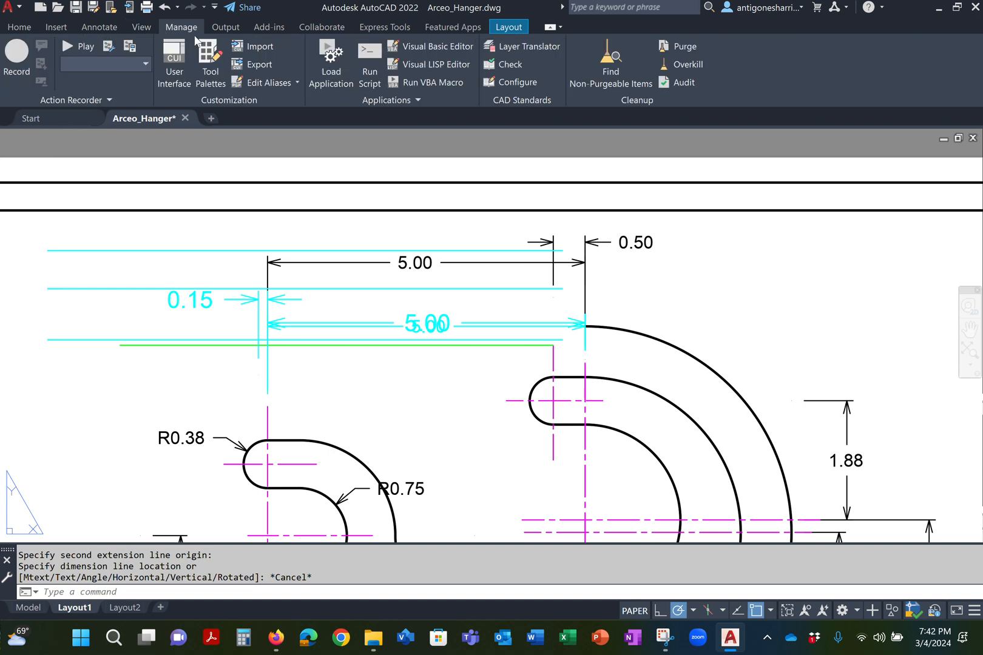
{"action": "left_click", "coordinate": [227, 29]}
{"action": "left_click", "coordinate": [255, 31]}
{"action": "left_click", "coordinate": [325, 28]}
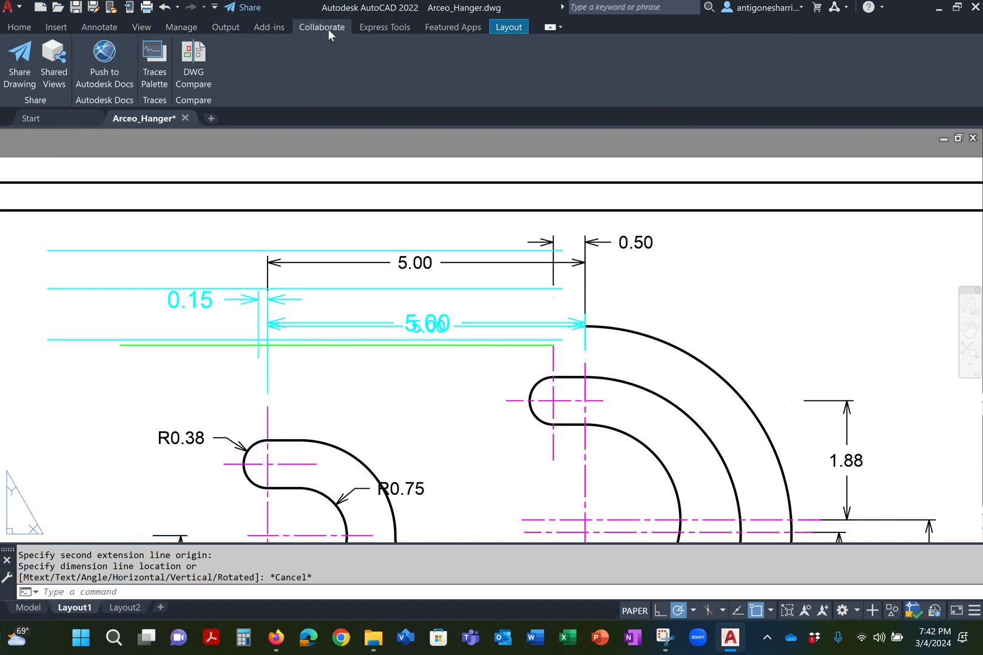
{"action": "left_click", "coordinate": [365, 27]}
{"action": "left_click", "coordinate": [224, 28]}
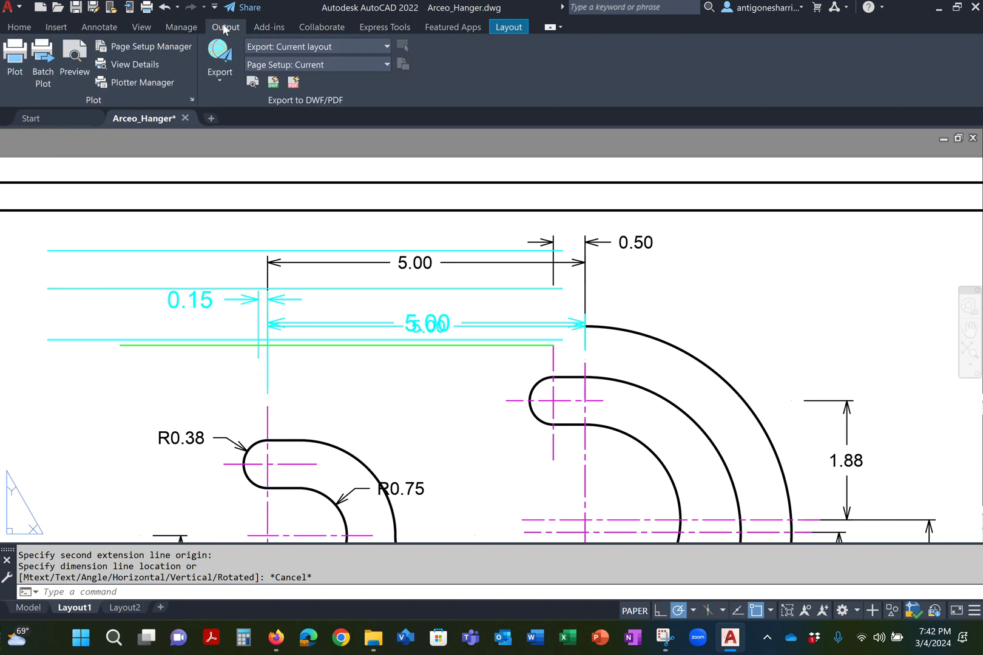
{"action": "left_click", "coordinate": [184, 27]}
{"action": "left_click", "coordinate": [149, 25]}
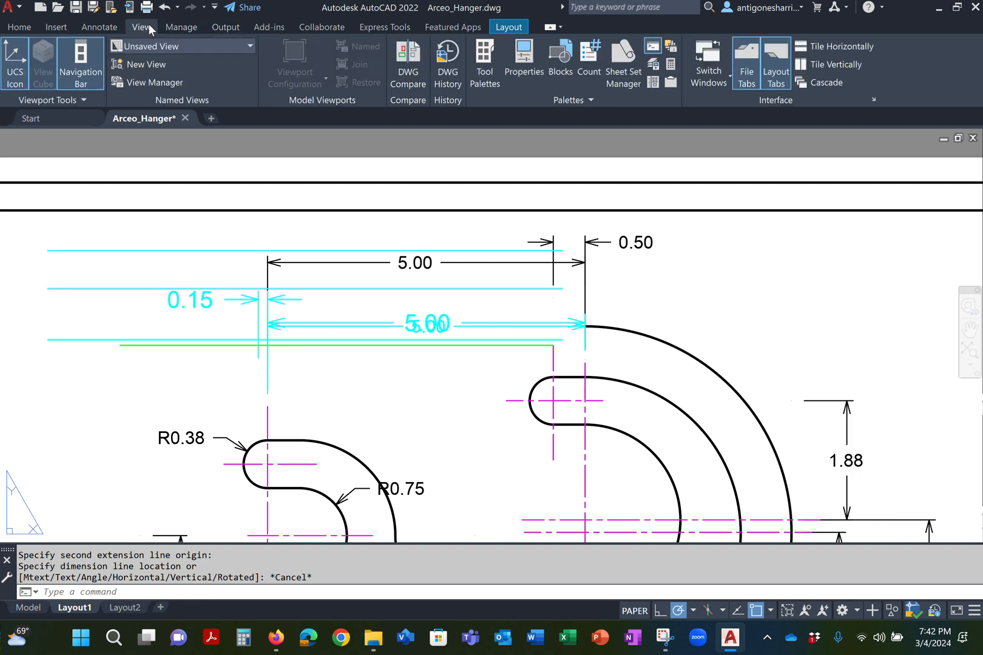
{"action": "left_click", "coordinate": [105, 25]}
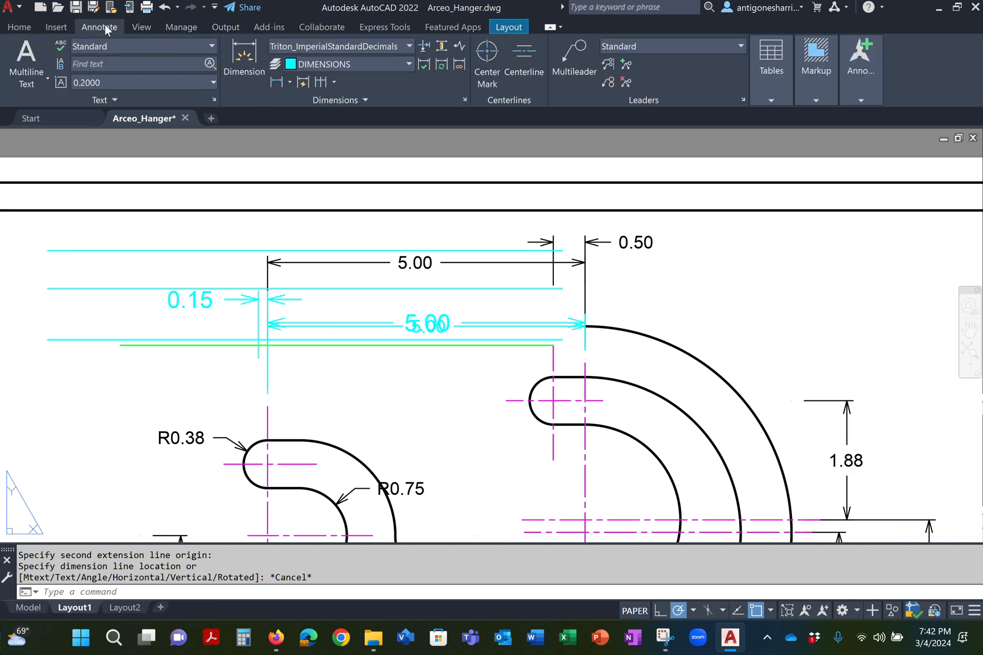
{"action": "left_click", "coordinate": [68, 27]}
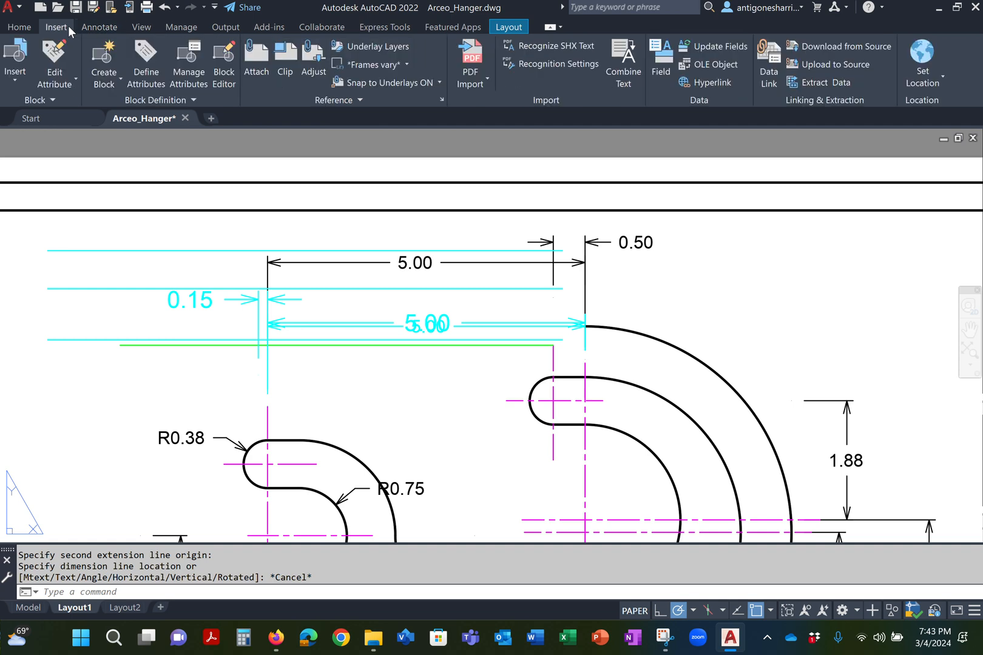
{"action": "left_click", "coordinate": [97, 24]}
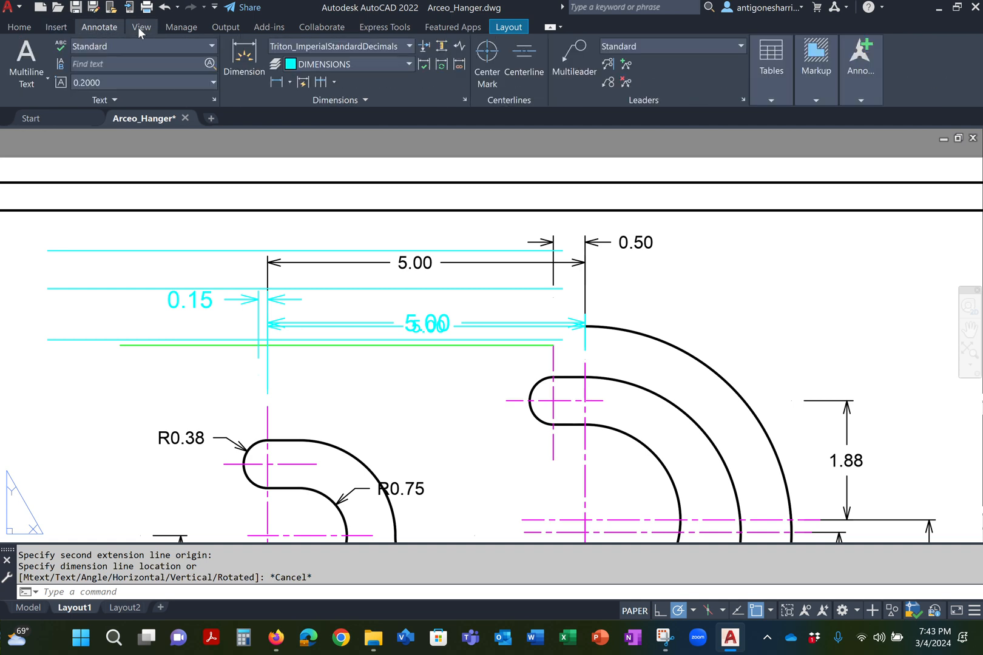
{"action": "left_click", "coordinate": [138, 27]}
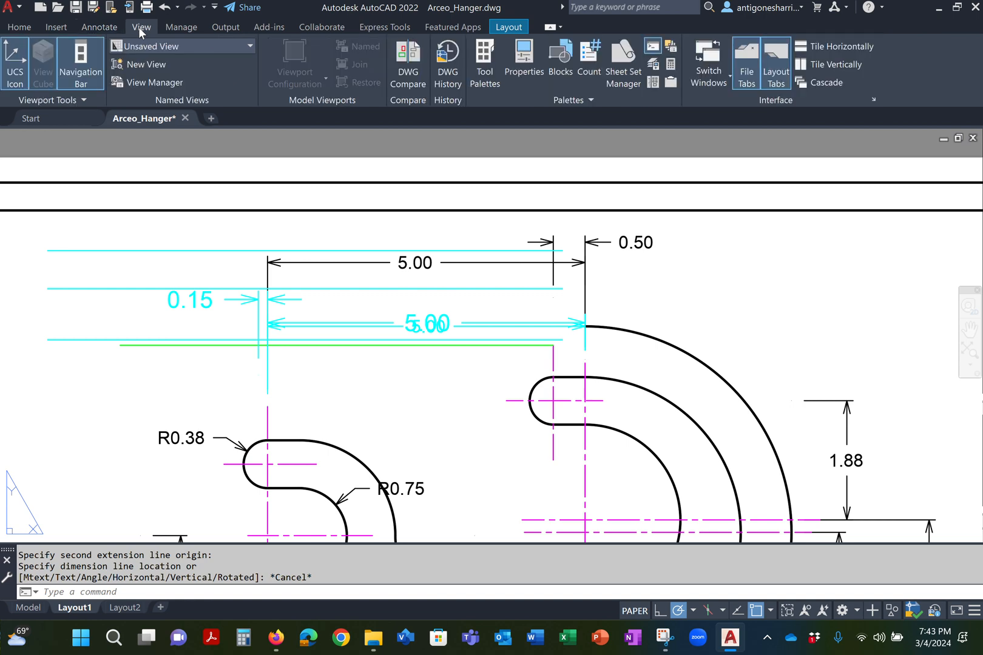
{"action": "left_click", "coordinate": [171, 26]}
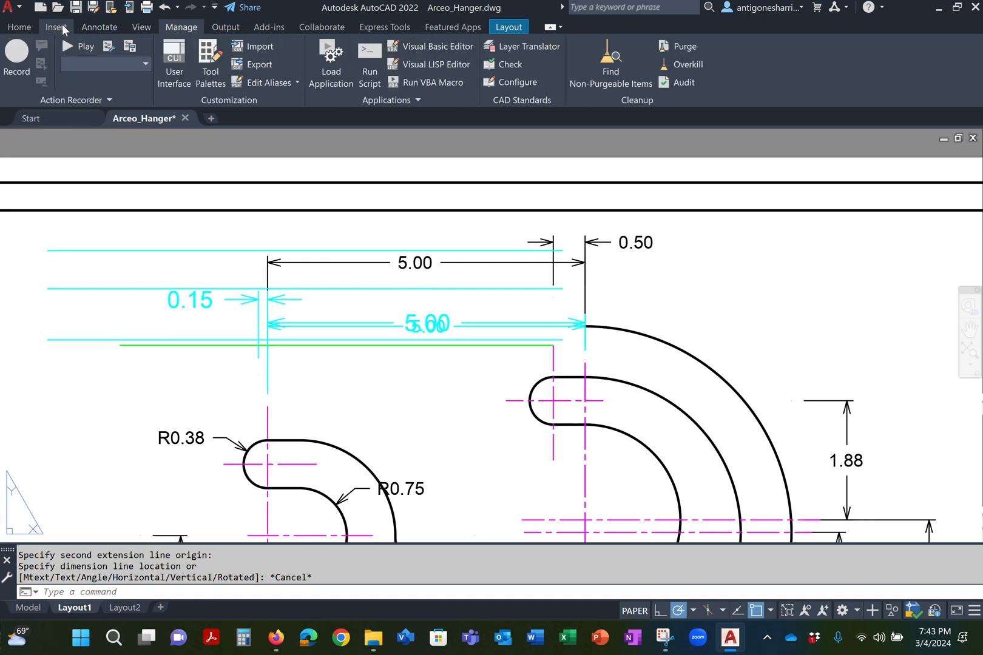
Step: Measure the vertical distance between the tops of the outer and middle hook arcs with the Measure Distance tool
{"action": "left_click", "coordinate": [19, 26]}
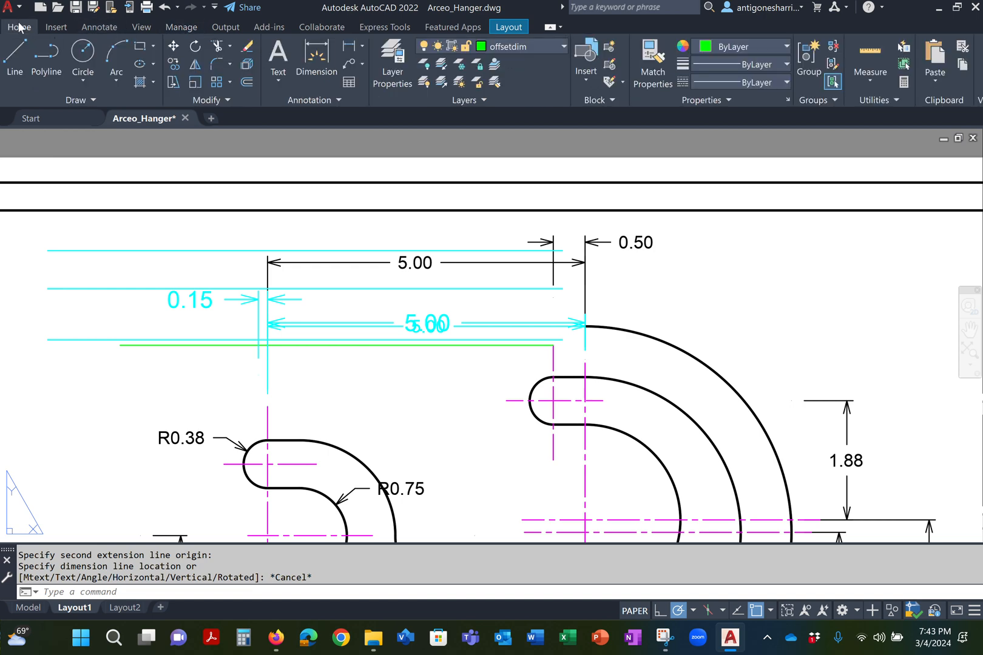
{"action": "left_click", "coordinate": [870, 53]}
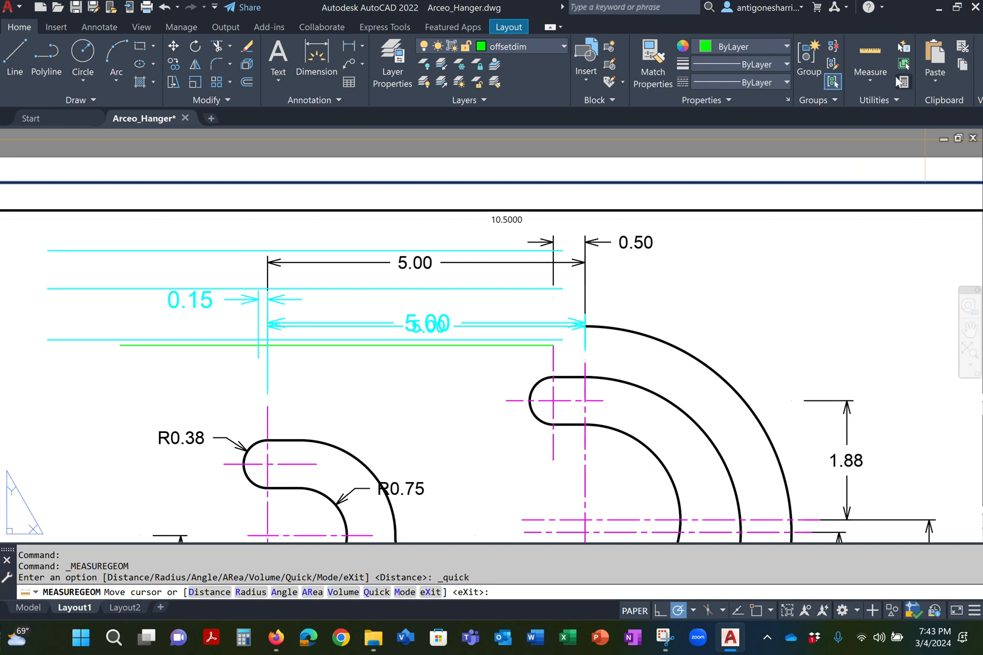
{"action": "left_click", "coordinate": [866, 77]}
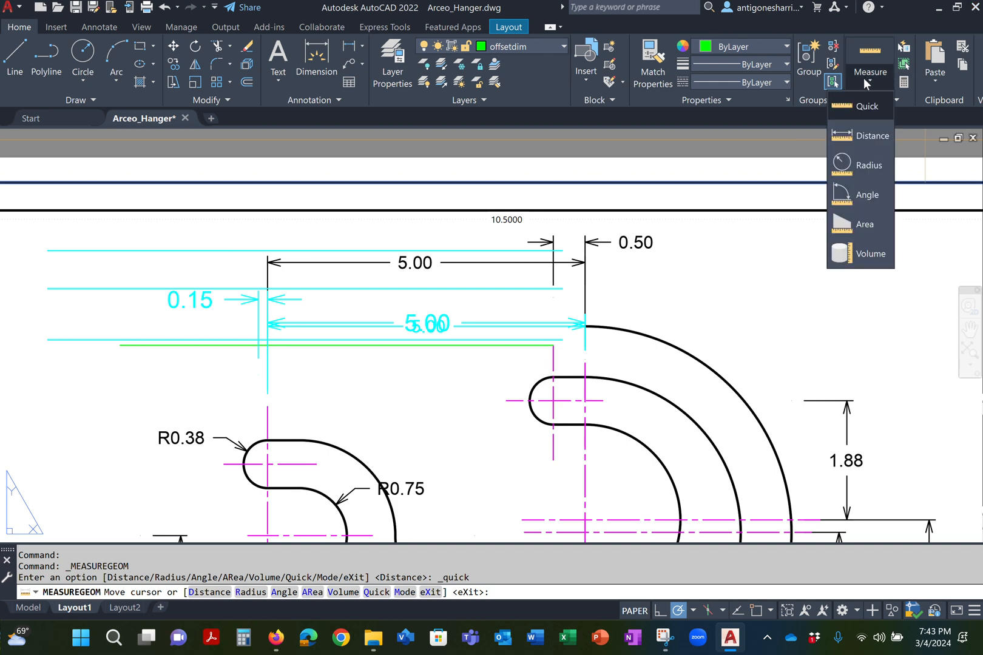
{"action": "left_click", "coordinate": [863, 137]}
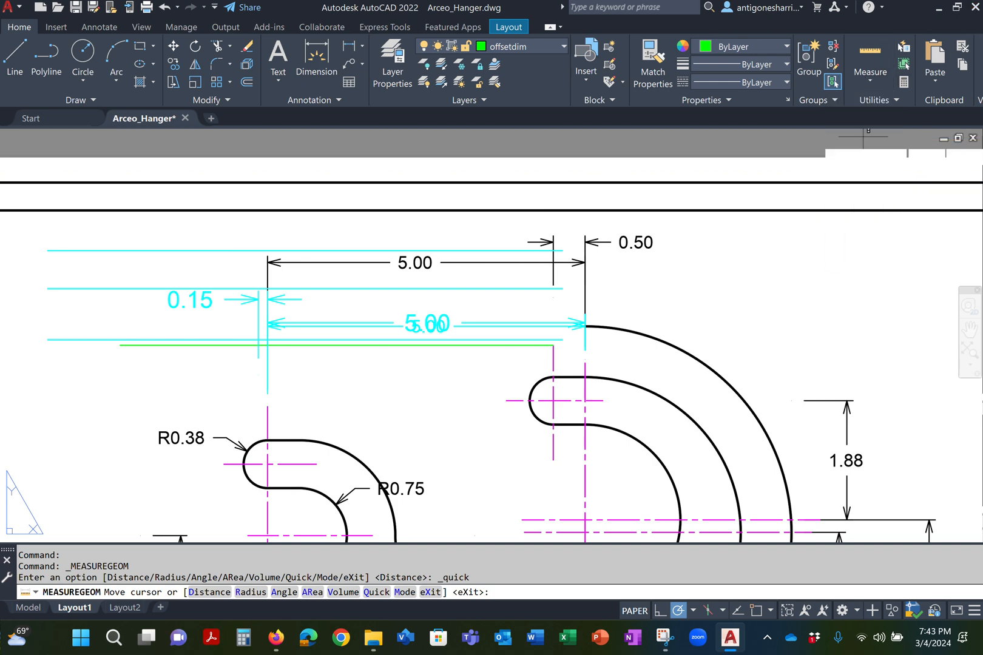
{"action": "left_click", "coordinate": [584, 326]}
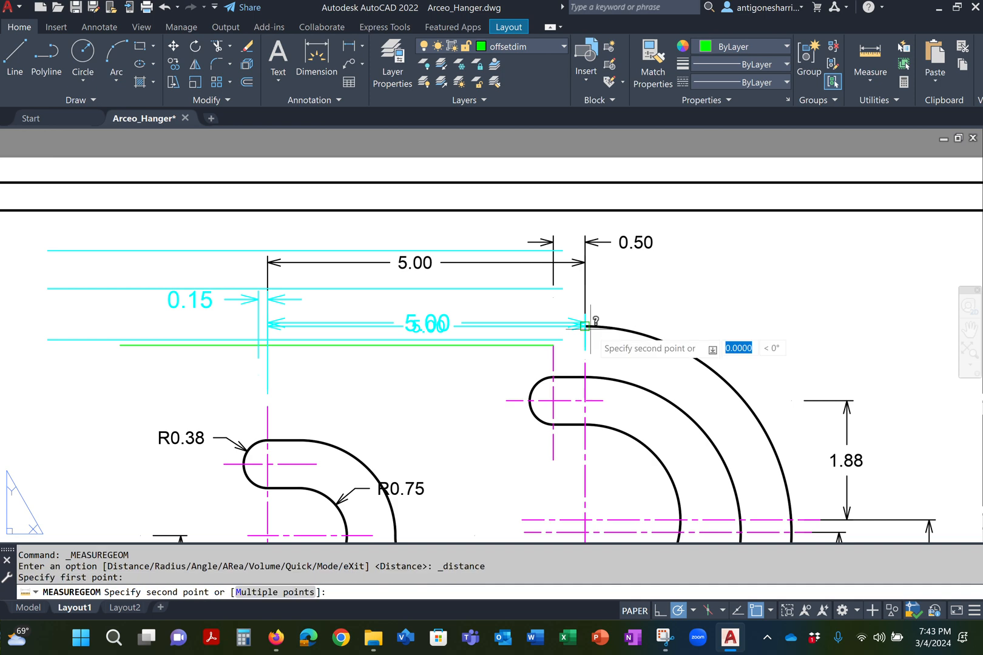
{"action": "left_click", "coordinate": [586, 374]}
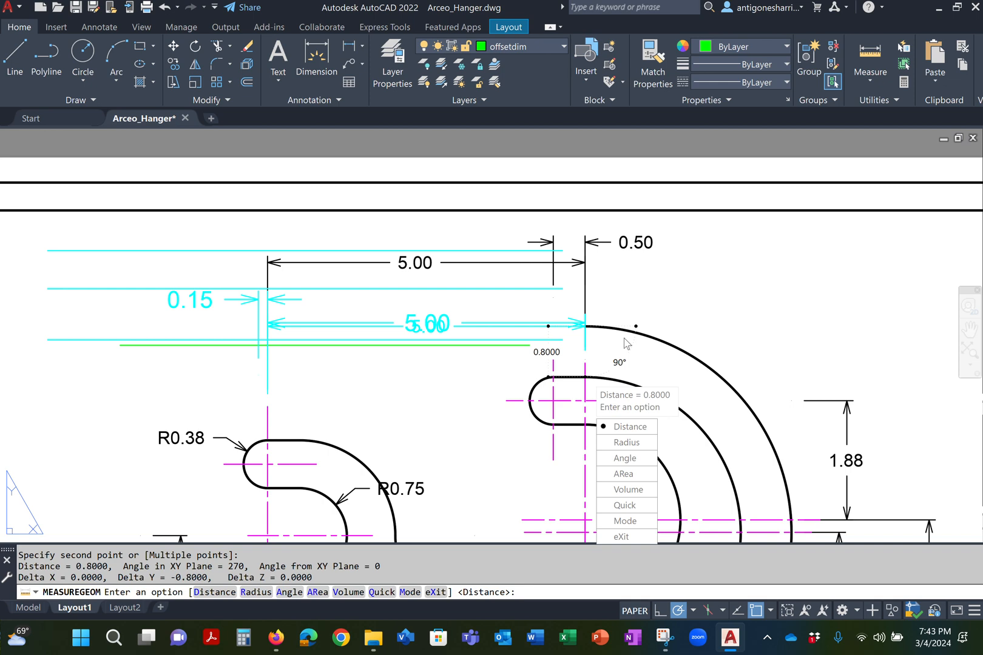
{"action": "key", "text": "Escape"}
{"action": "key", "text": "Escape"}
{"action": "key", "text": "Escape"}
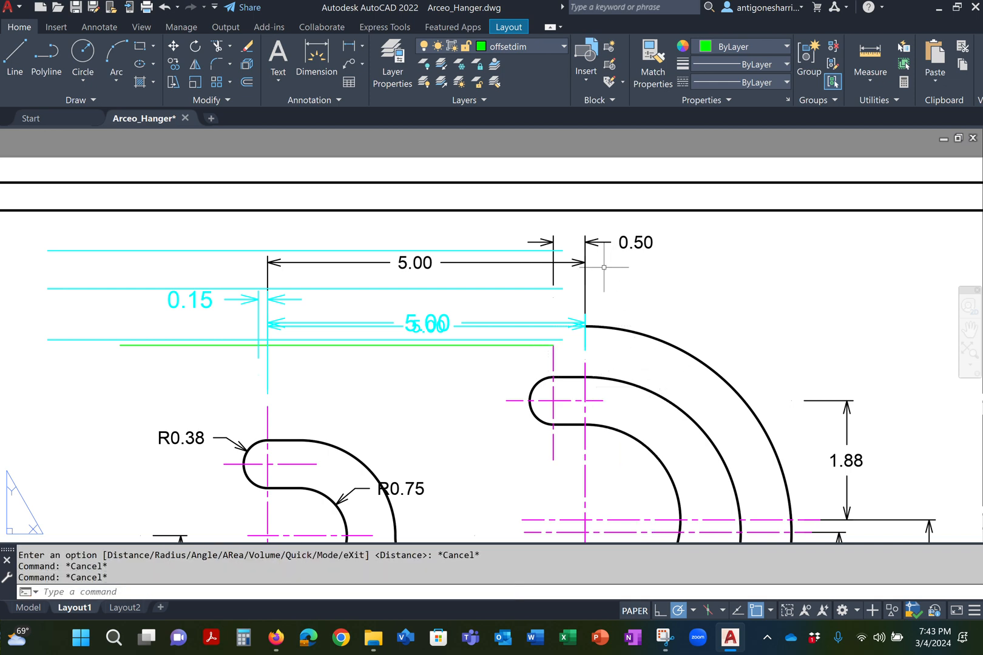
Step: Draw two horizontal lines in paper space, extending right from the top endpoints of the outer and middle hook arcs
{"action": "left_click", "coordinate": [15, 58]}
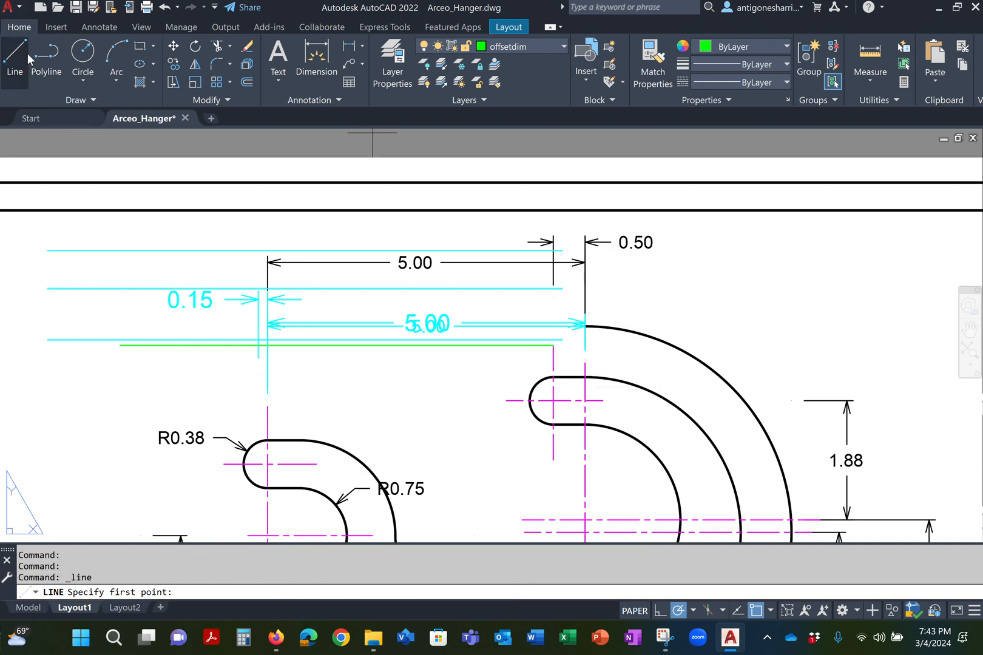
{"action": "left_click", "coordinate": [584, 326]}
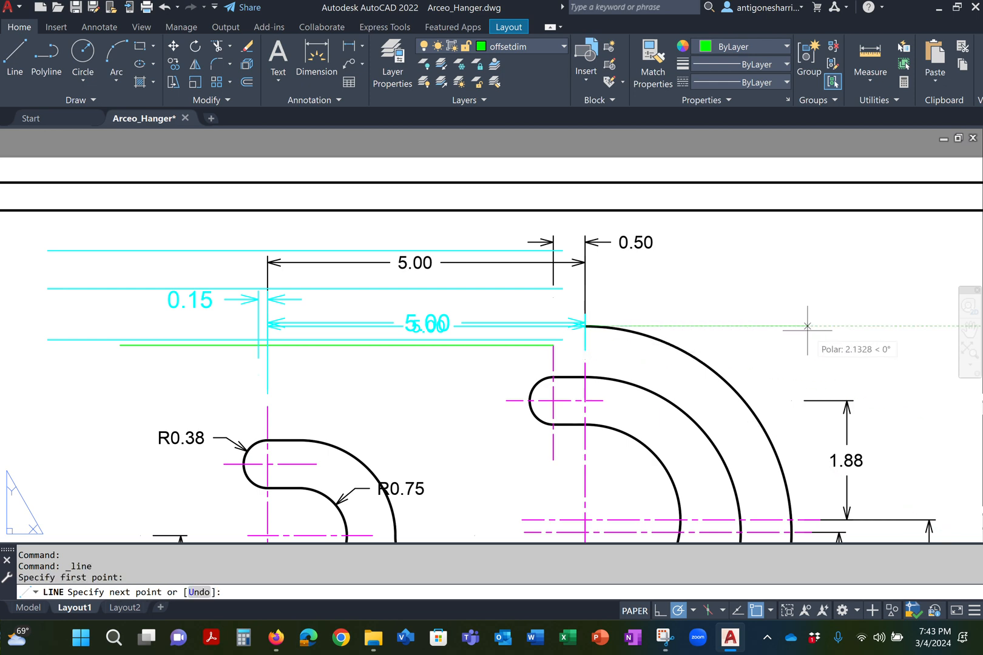
{"action": "left_click", "coordinate": [840, 325]}
{"action": "key", "text": "Return"}
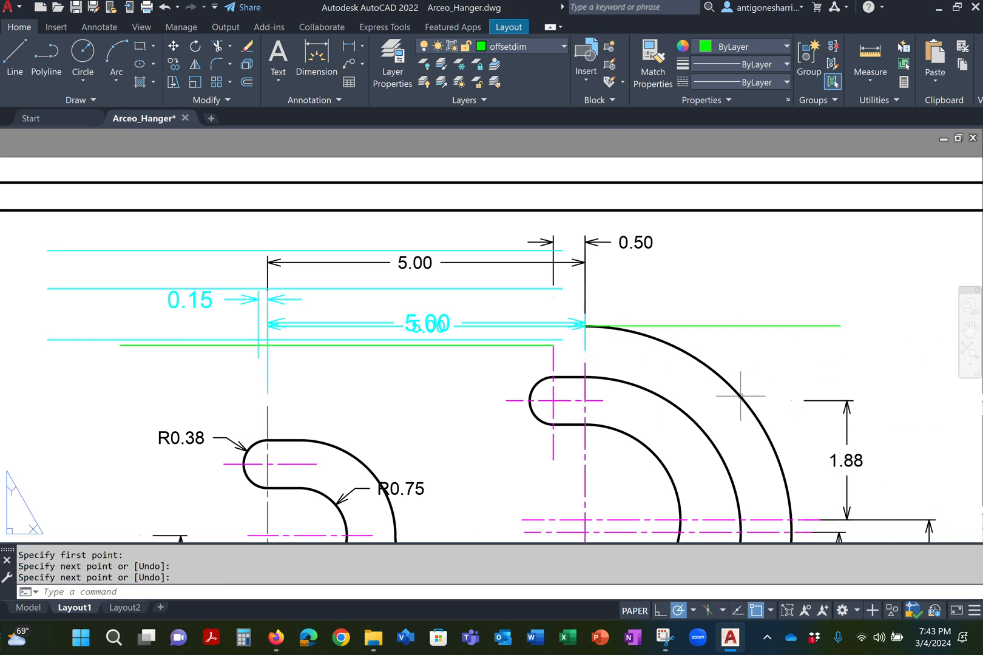
{"action": "key", "text": "Return"}
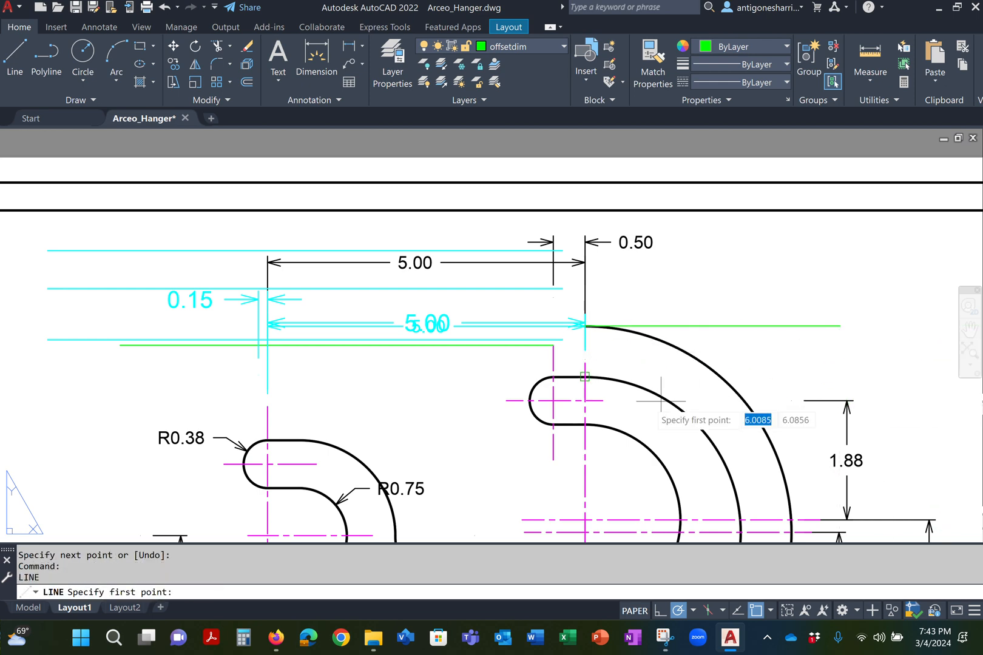
{"action": "left_click", "coordinate": [585, 376]}
{"action": "left_click", "coordinate": [855, 376]}
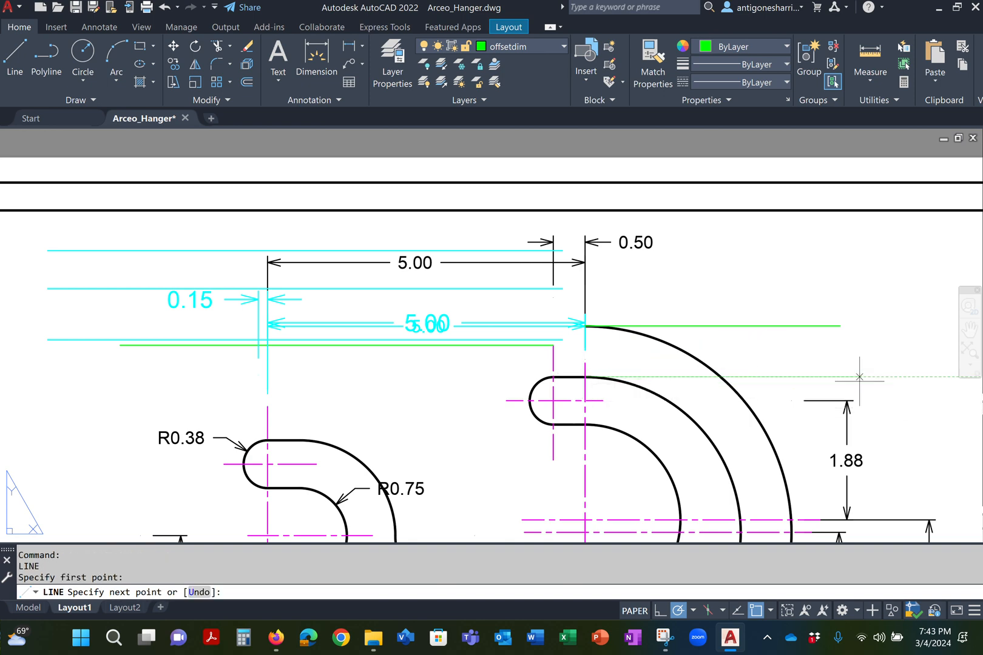
{"action": "key", "text": "Return"}
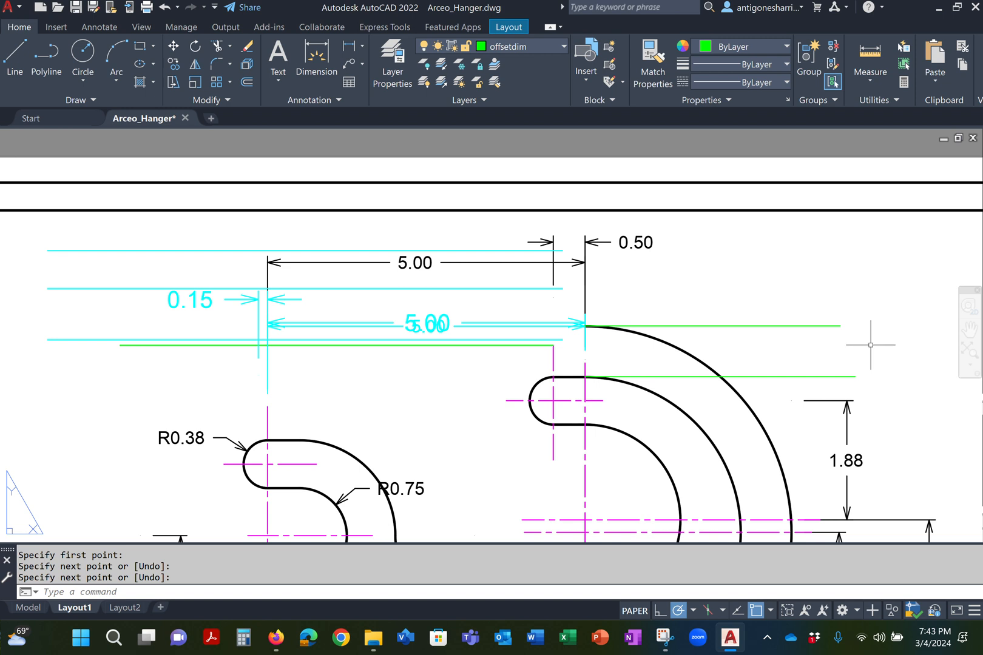
Step: Add a vertical linear dimension between the right endpoints of the two green lines, placing it just beyond the outer hook arc
{"action": "left_click", "coordinate": [348, 48]}
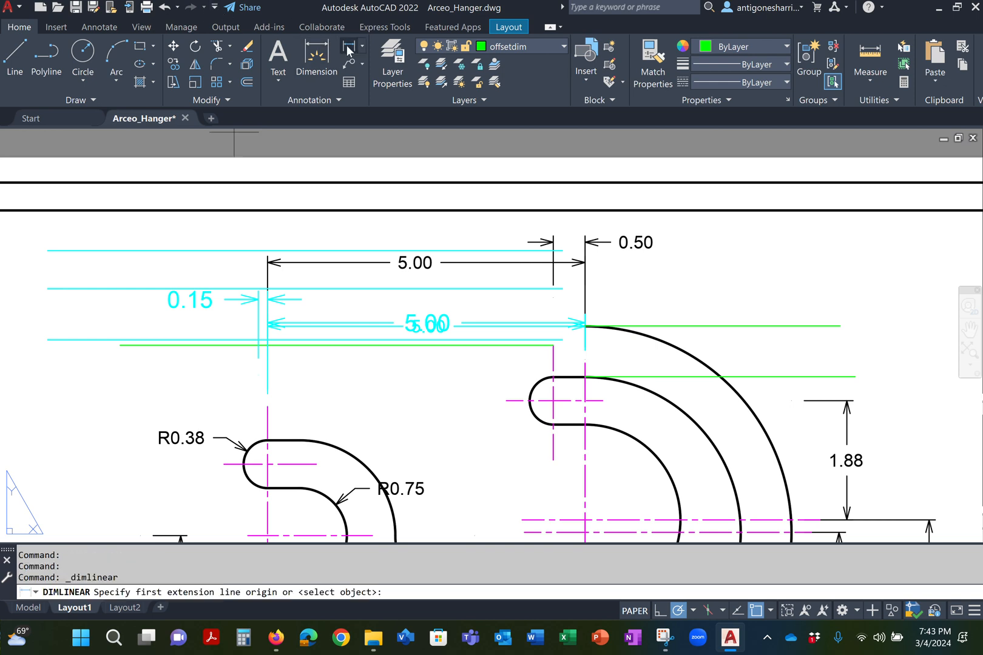
{"action": "left_click", "coordinate": [840, 327]}
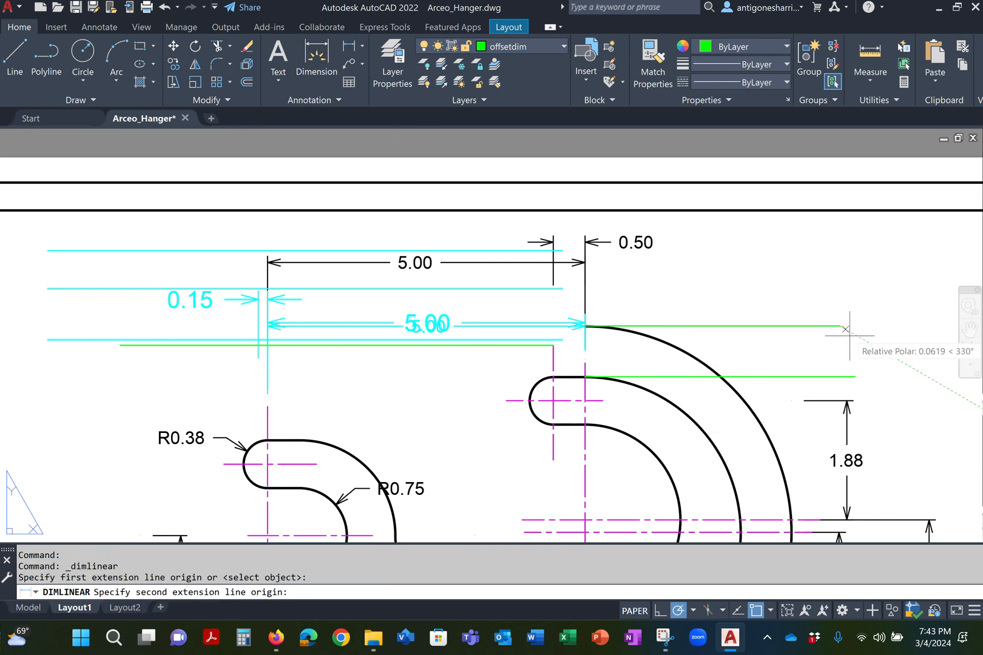
{"action": "left_click", "coordinate": [855, 377]}
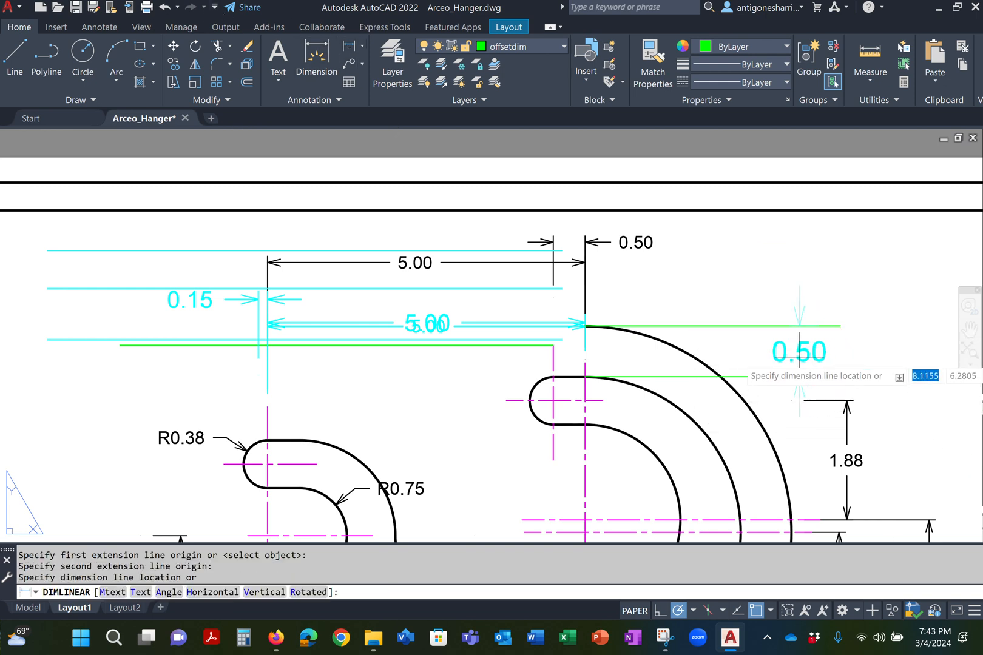
{"action": "left_click", "coordinate": [790, 363]}
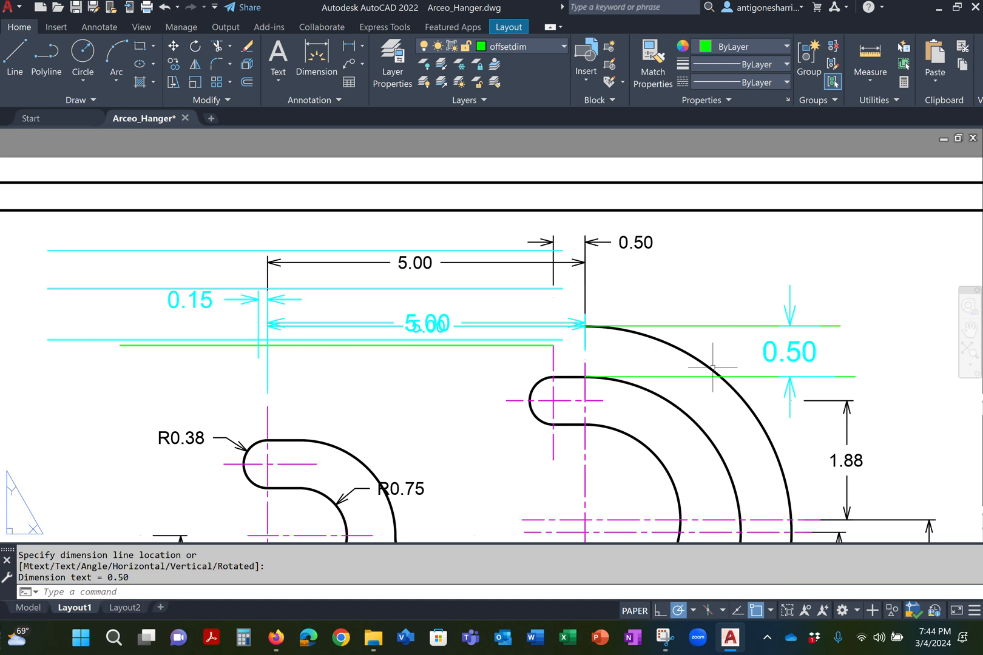
Step: Activate the hanger viewport, shrink the drawing inside it to about 0.06 scale, and return to paper space
{"action": "scroll", "coordinate": [674, 337], "scroll_direction": "down", "scroll_amount": 1}
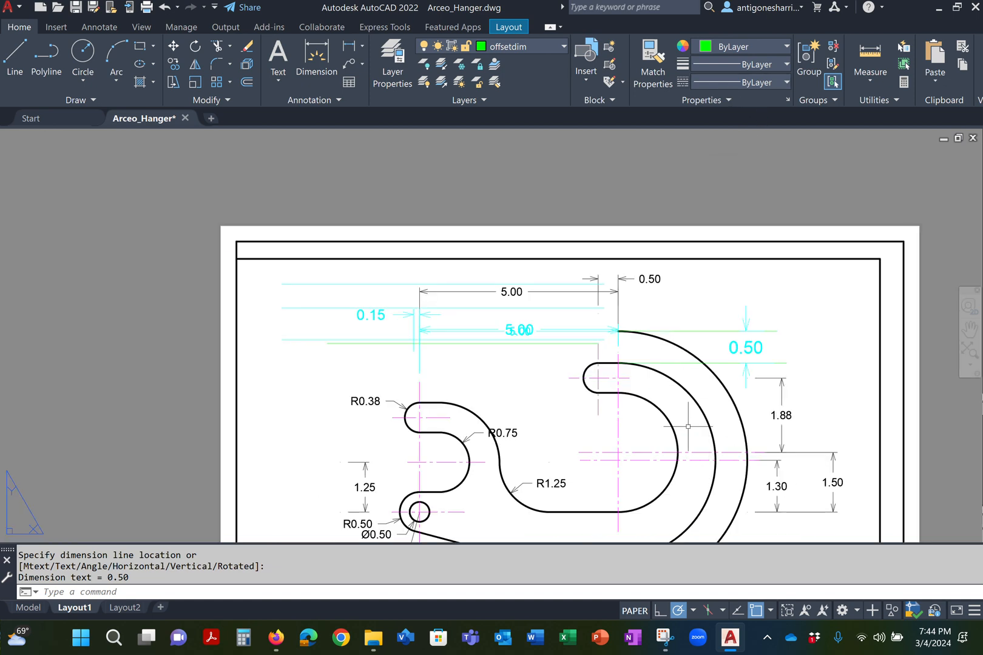
{"action": "mouse_move", "coordinate": [688, 426]}
{"action": "middle_mouse_down"}
{"action": "mouse_move", "coordinate": [599, 238]}
{"action": "mouse_move", "coordinate": [538, 237]}
{"action": "mouse_move", "coordinate": [445, 318]}
{"action": "mouse_move", "coordinate": [291, 374]}
{"action": "middle_mouse_up"}
{"action": "double_click", "coordinate": [548, 232]}
{"action": "middle_click_drag", "start_coordinate": [545, 252], "coordinate": [478, 269]}
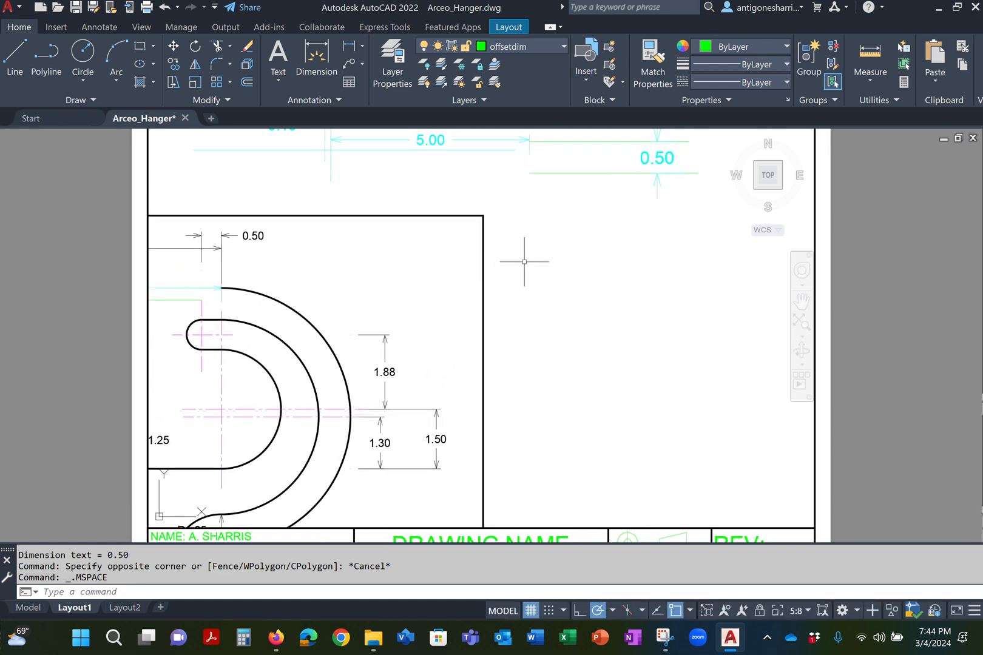
{"action": "scroll", "coordinate": [574, 253], "scroll_direction": "down", "scroll_amount": 8}
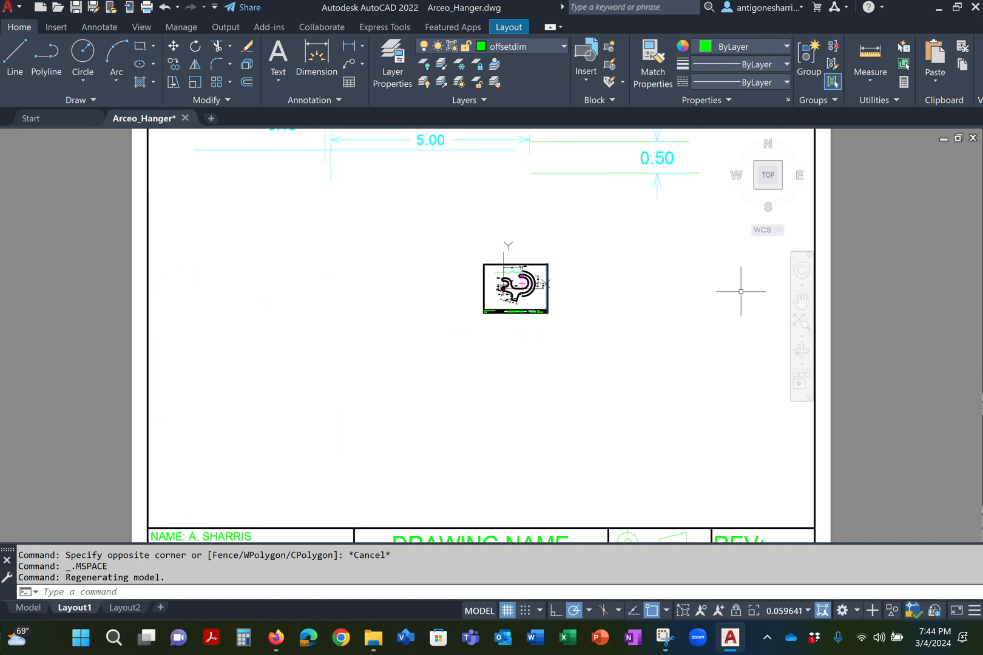
{"action": "double_click", "coordinate": [920, 238]}
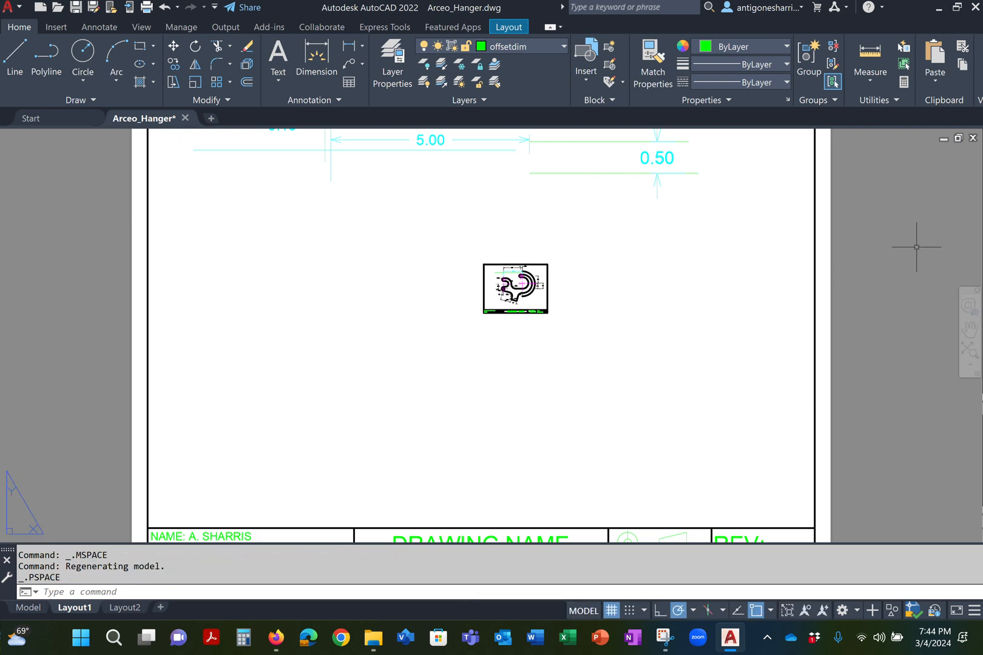
{"action": "middle_click_drag", "start_coordinate": [917, 240], "coordinate": [772, 339]}
{"action": "scroll", "coordinate": [771, 340], "scroll_direction": "down", "scroll_amount": 4}
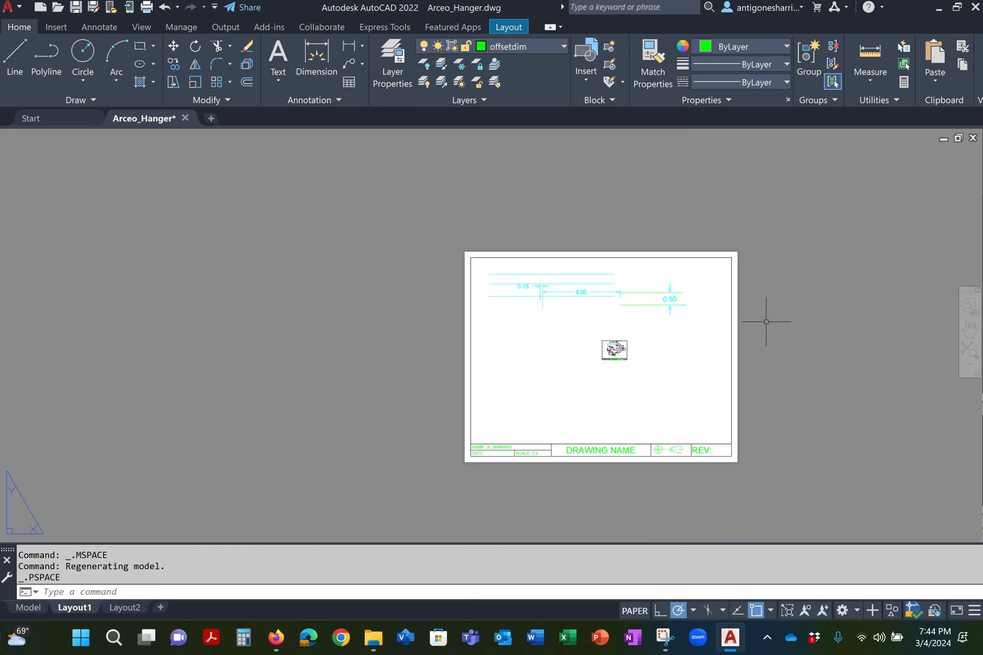
{"action": "scroll", "coordinate": [719, 315], "scroll_direction": "up", "scroll_amount": 2}
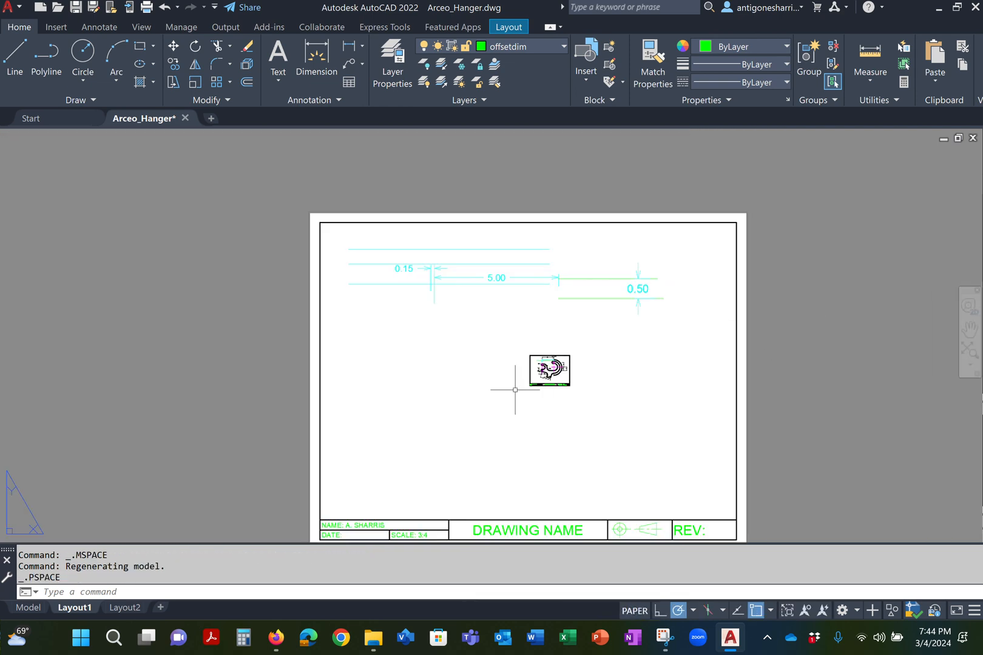
Step: Activate the hanger viewport, enlarge the drawing inside it to about 0.61 scale, and return to paper space
{"action": "double_click", "coordinate": [474, 361]}
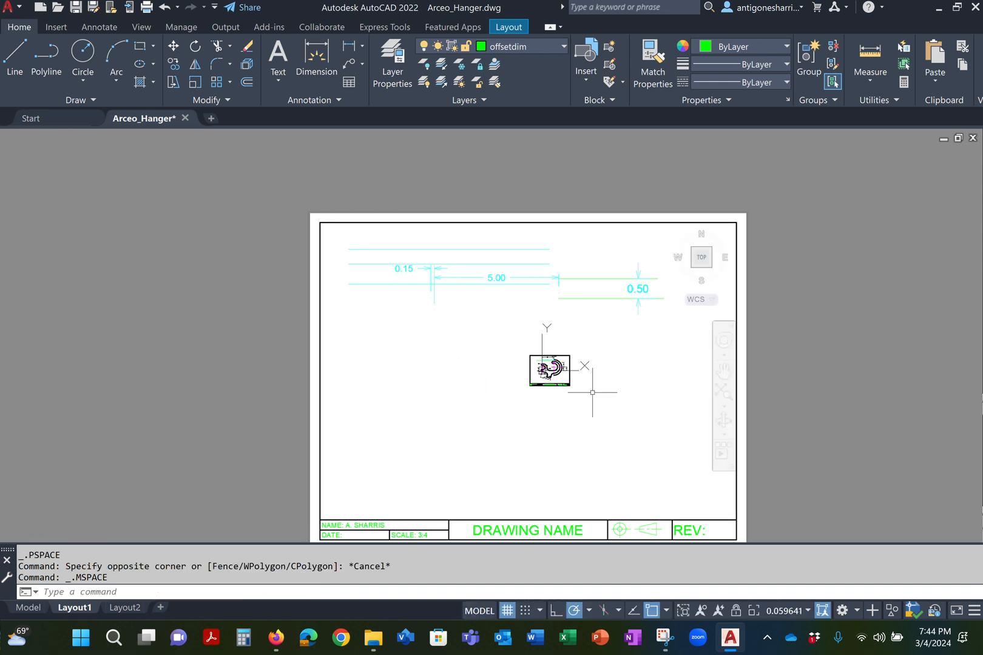
{"action": "scroll", "coordinate": [564, 375], "scroll_direction": "up", "scroll_amount": 6}
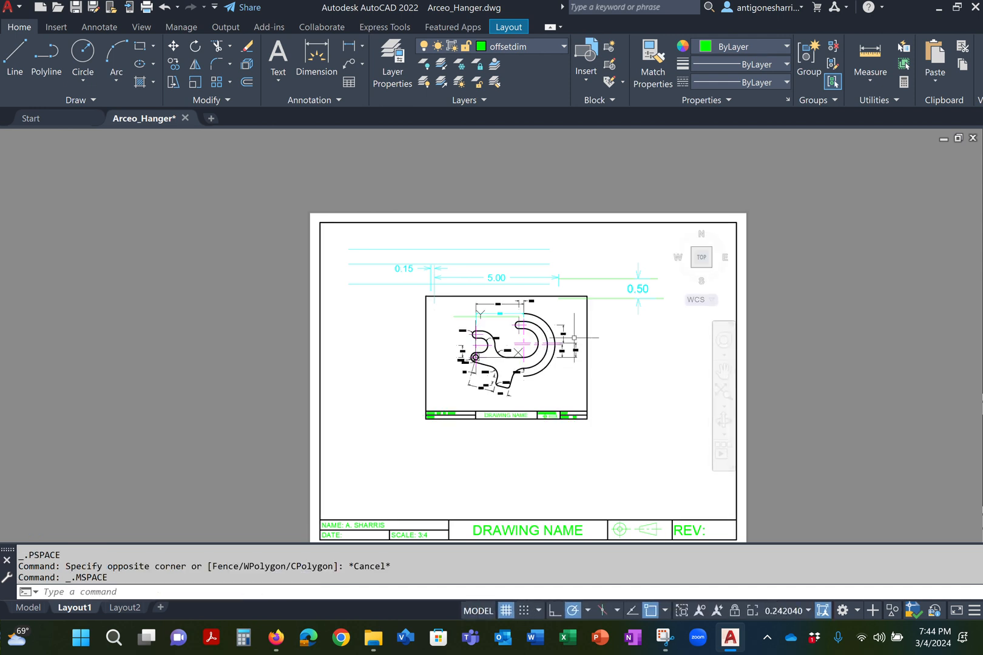
{"action": "scroll", "coordinate": [520, 344], "scroll_direction": "up", "scroll_amount": 2}
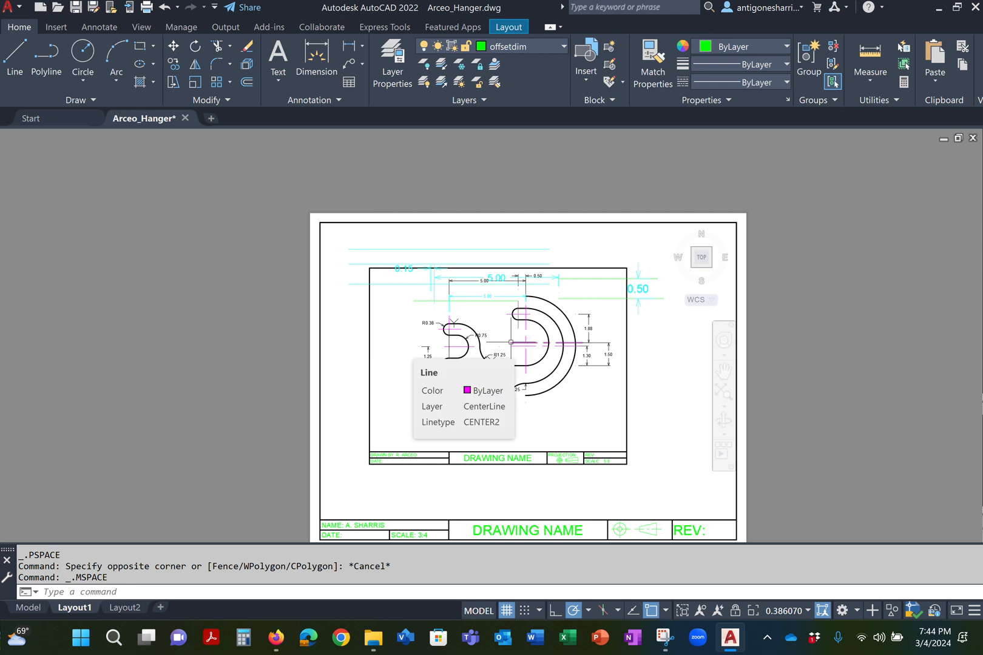
{"action": "scroll", "coordinate": [496, 359], "scroll_direction": "up", "scroll_amount": 4}
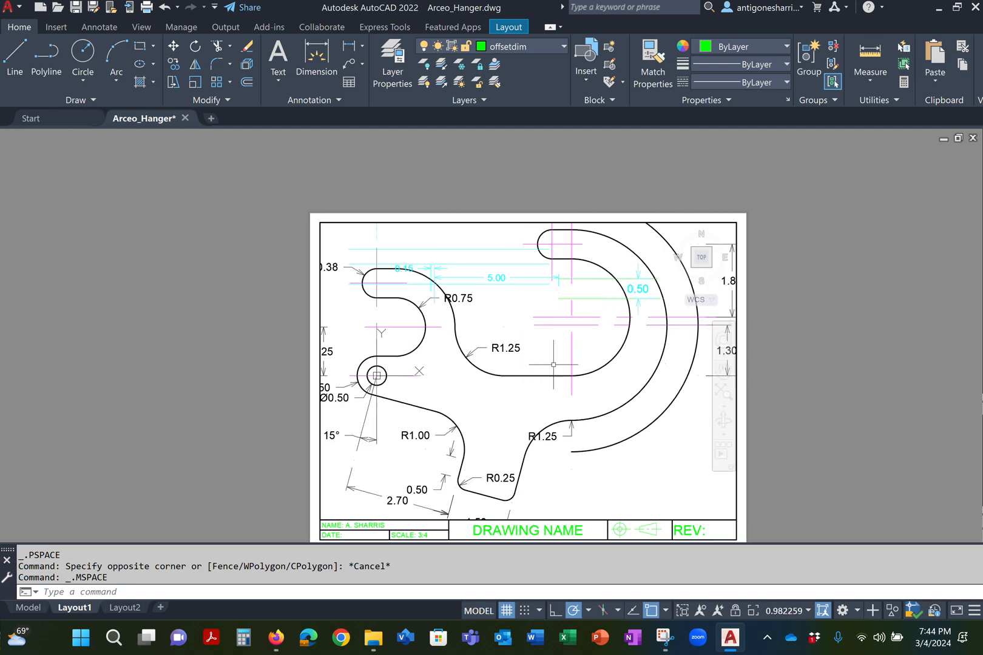
{"action": "scroll", "coordinate": [600, 364], "scroll_direction": "down", "scroll_amount": 2}
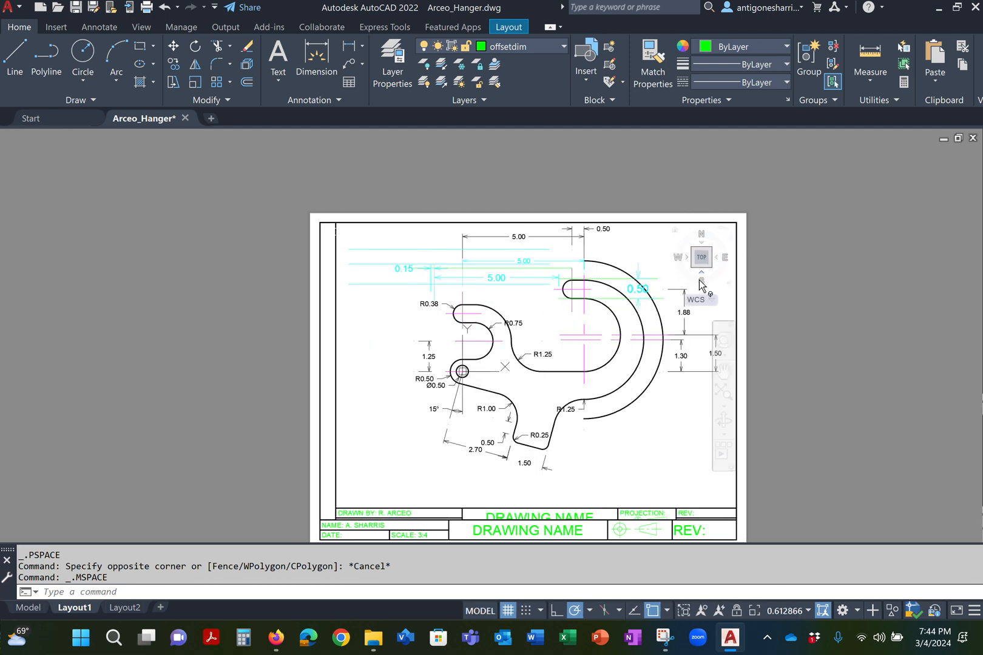
{"action": "double_click", "coordinate": [818, 319]}
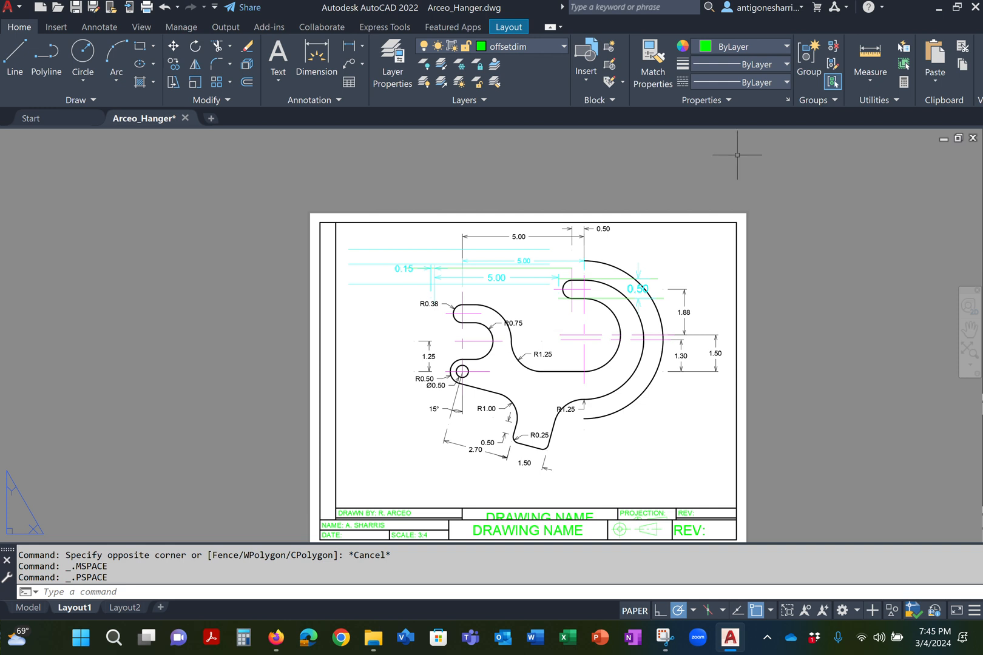
Step: Set the hanger viewport's scale to exactly 5:8, then return to paper space
{"action": "left_click", "coordinate": [555, 327]}
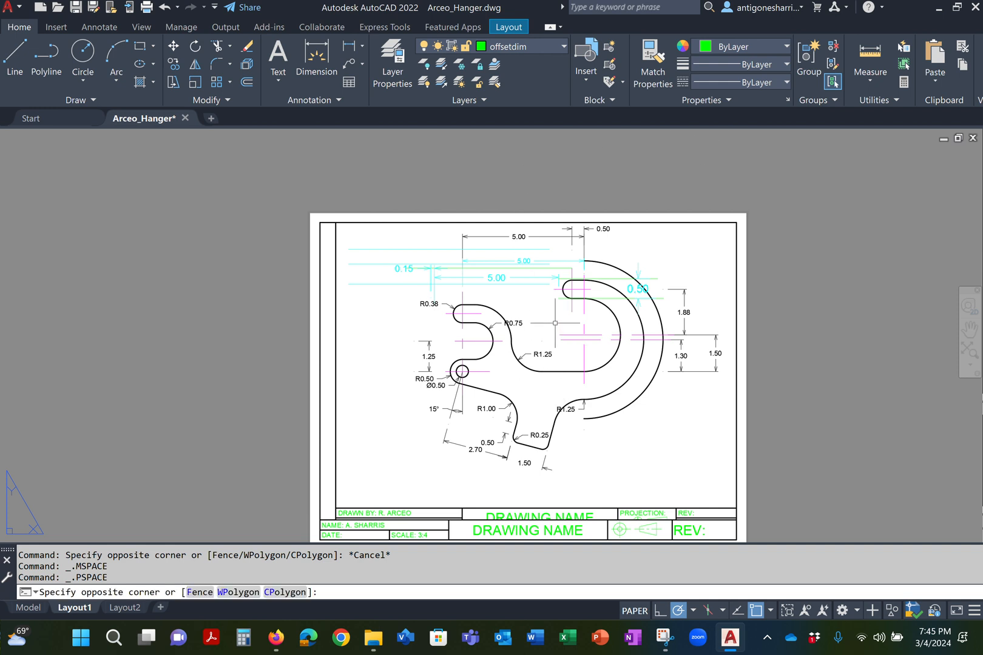
{"action": "double_click", "coordinate": [559, 315]}
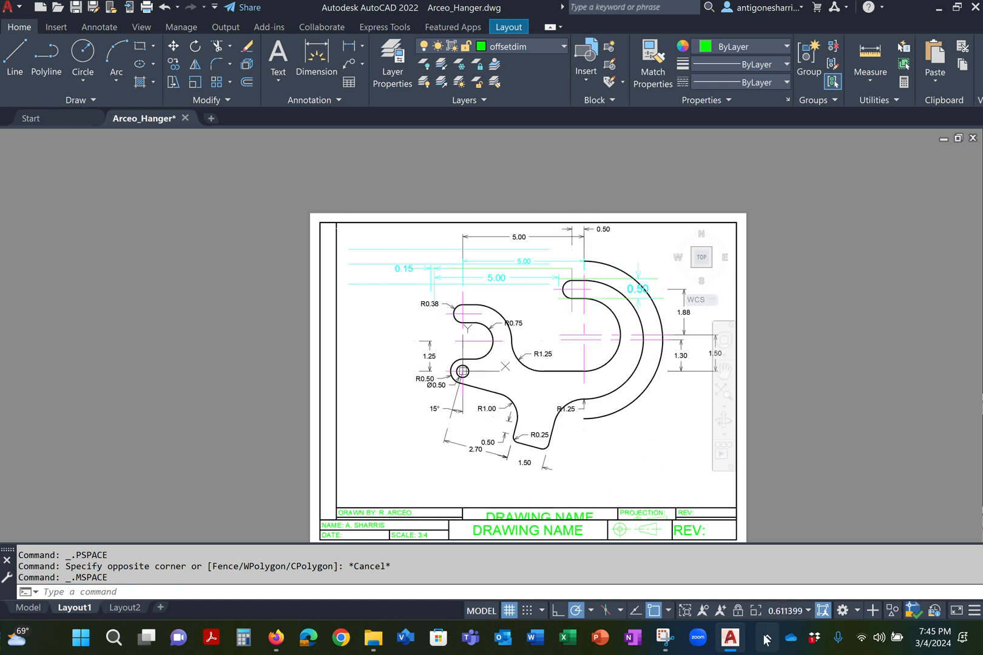
{"action": "left_click", "coordinate": [793, 613]}
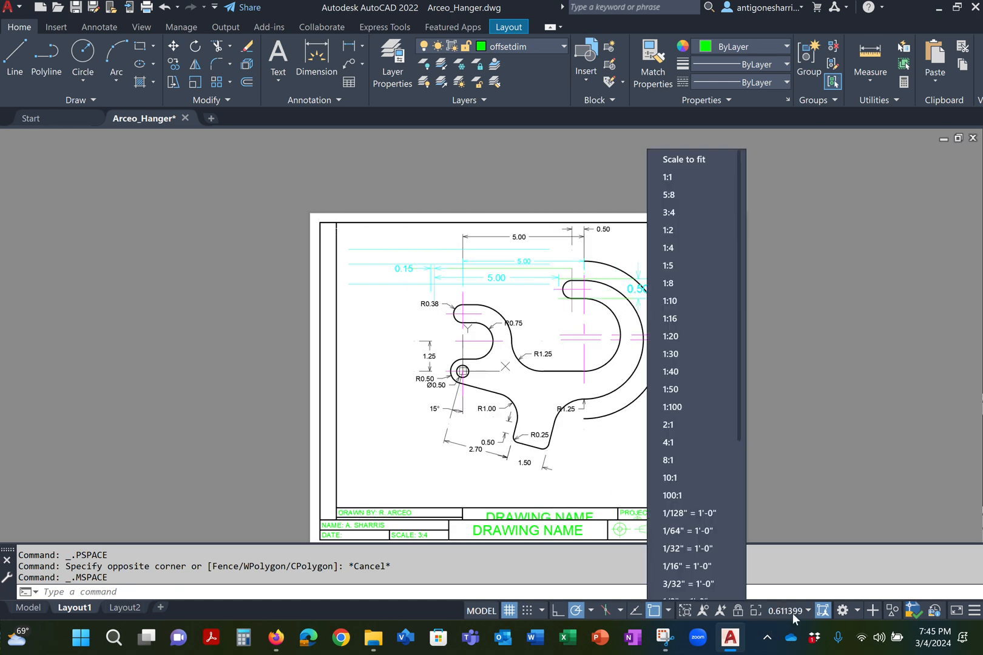
{"action": "left_click", "coordinate": [664, 191]}
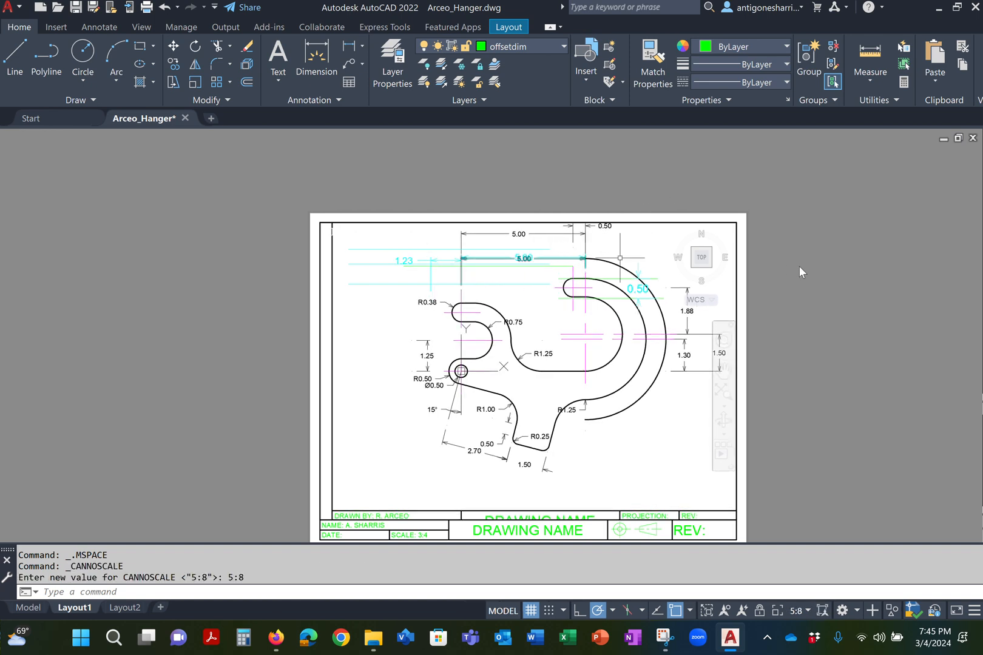
{"action": "double_click", "coordinate": [819, 272]}
Step: Erase the large paper-space 5.00 dimension with the two upper cyan horizontal lines, and the vertical 0.50 dimension between the green lines
{"action": "scroll", "coordinate": [583, 270], "scroll_direction": "up", "scroll_amount": 4}
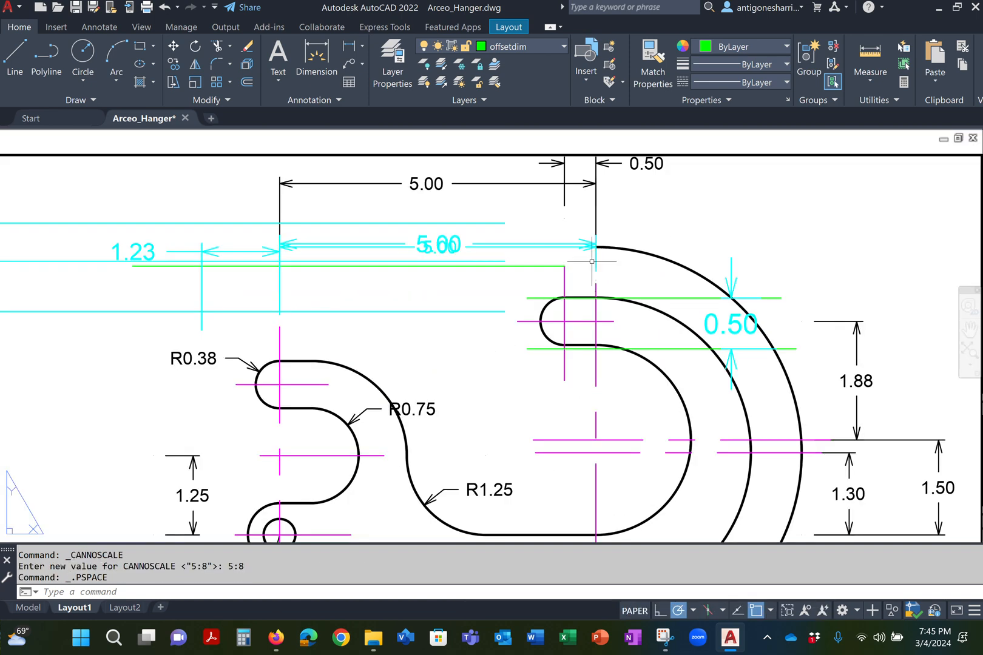
{"action": "middle_click_drag", "start_coordinate": [564, 237], "coordinate": [476, 315]}
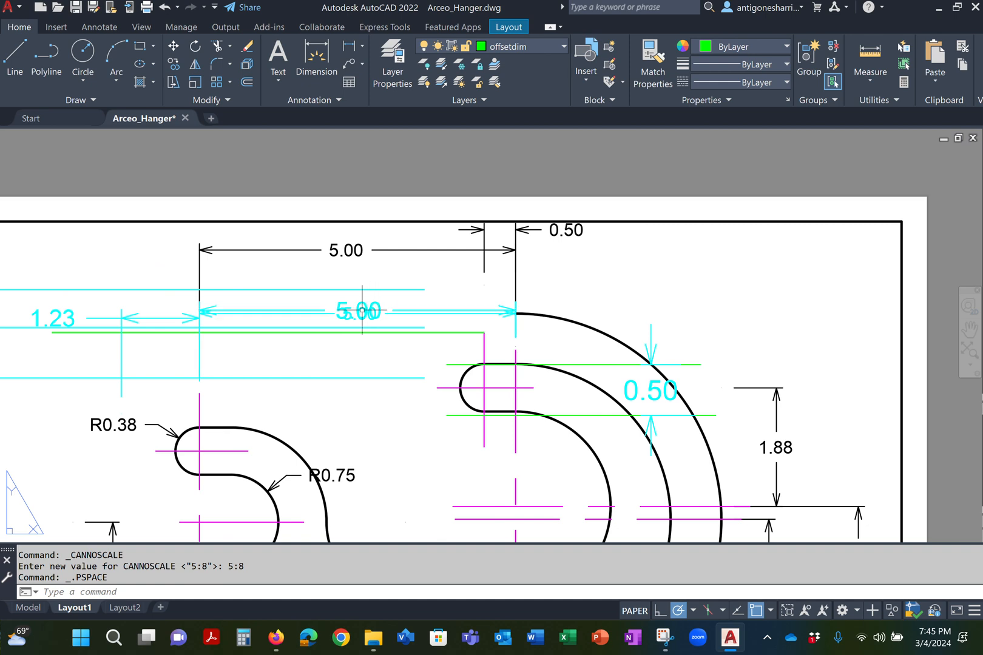
{"action": "left_click", "coordinate": [412, 358]}
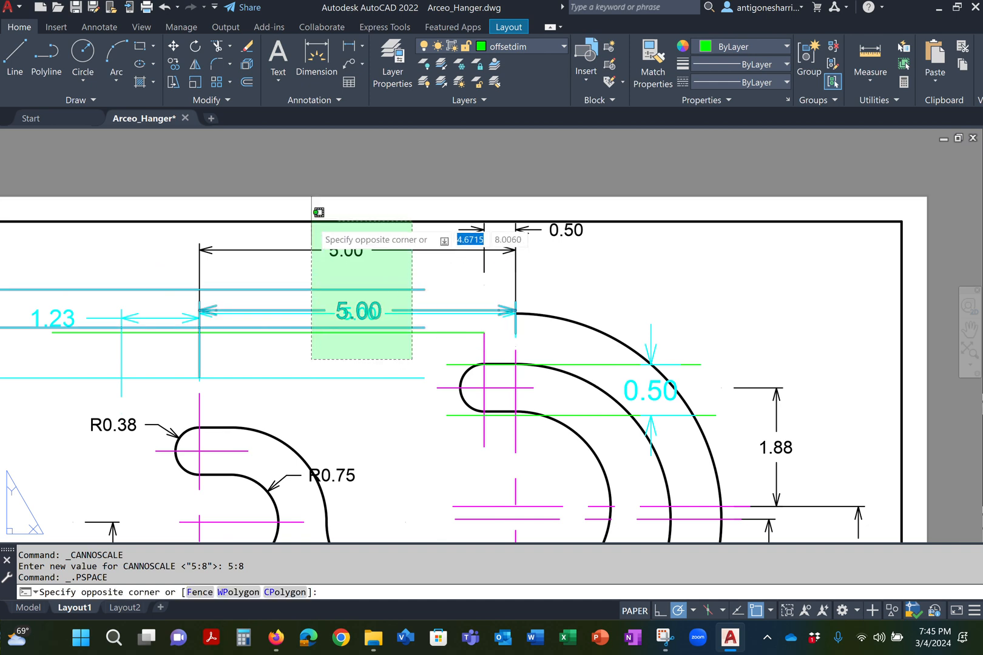
{"action": "left_click", "coordinate": [304, 236]}
{"action": "key", "text": "Delete"}
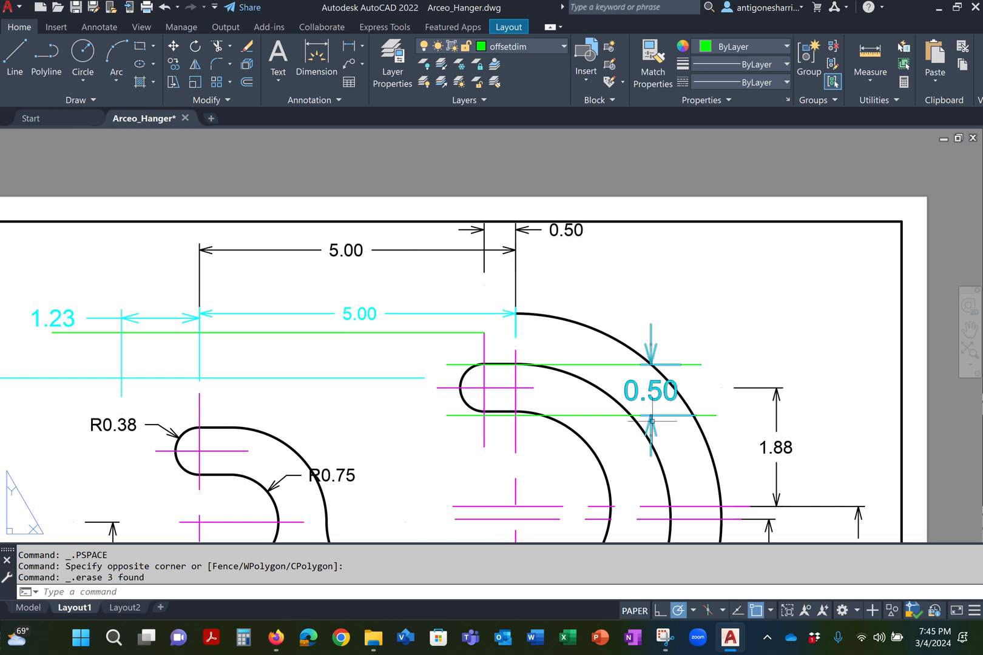
{"action": "left_click", "coordinate": [654, 391]}
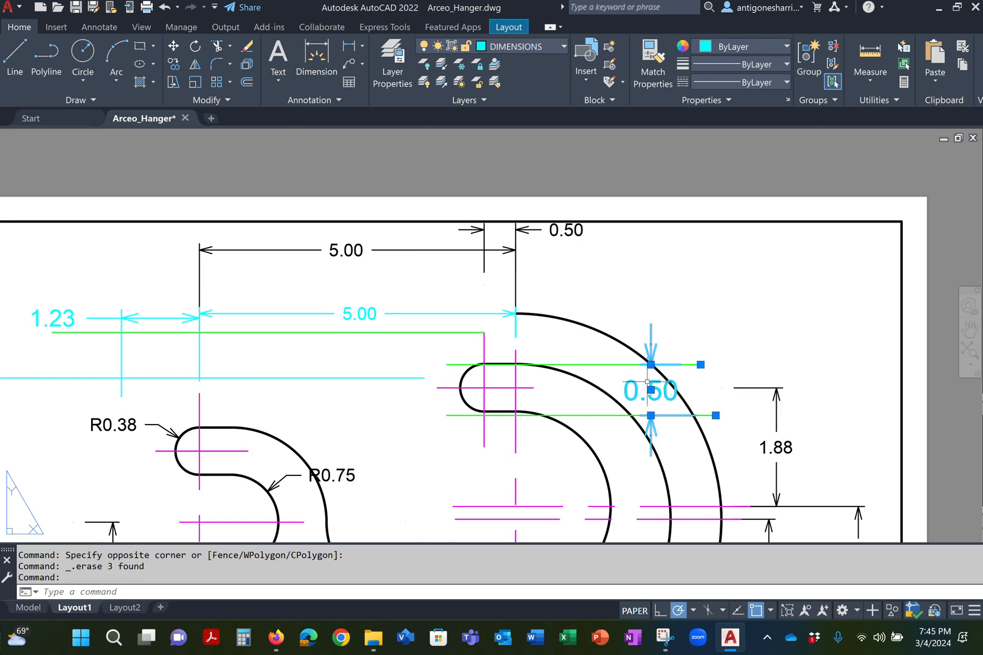
{"action": "key", "text": "Delete"}
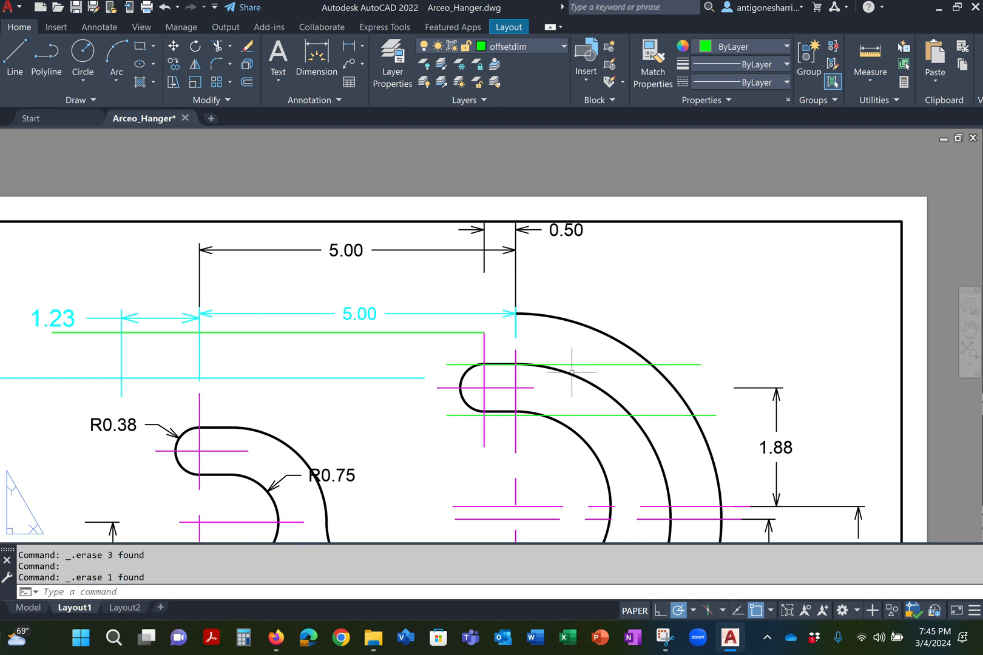
Step: Add a horizontal paper-space linear dimension between the top-left arc endpoints of the large and small hooks, placing it above the hanger
{"action": "left_click", "coordinate": [316, 57]}
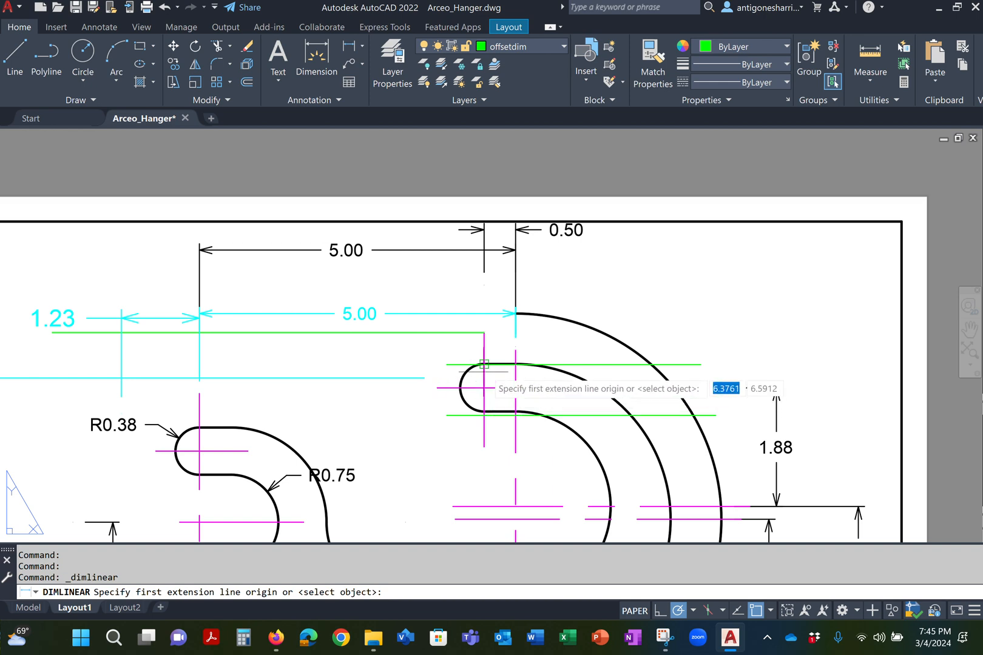
{"action": "left_click", "coordinate": [484, 364]}
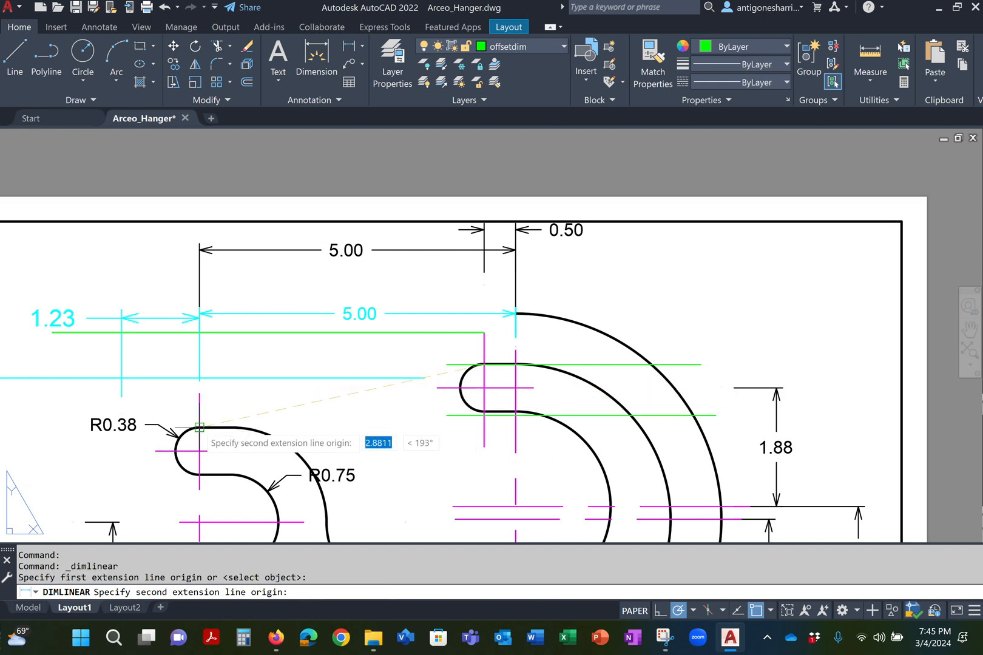
{"action": "left_click", "coordinate": [199, 393]}
{"action": "left_click", "coordinate": [338, 274]}
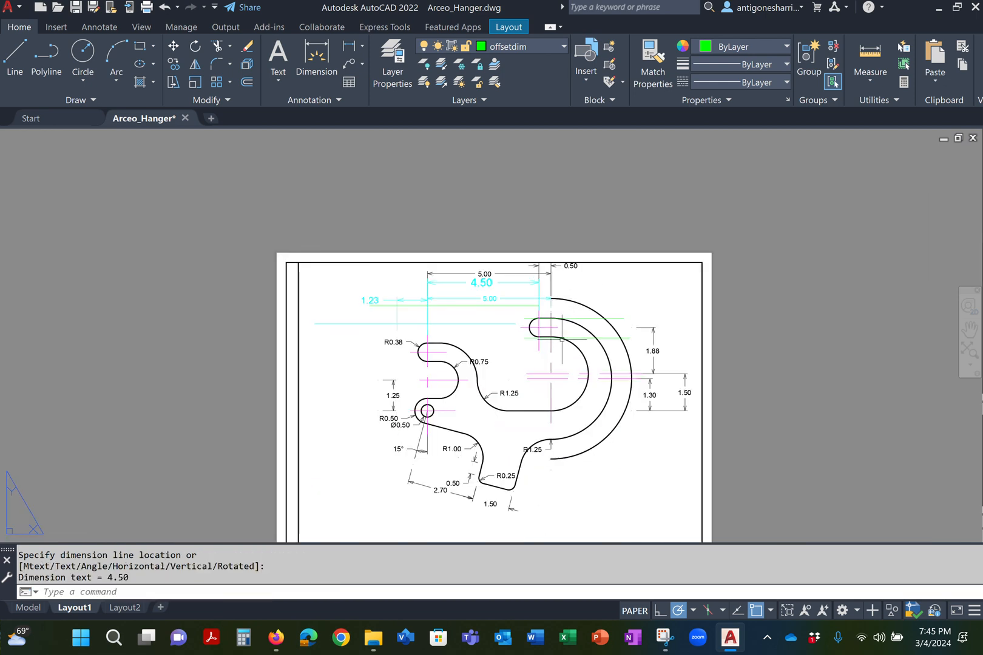
Step: Stretch the new dimension's large-hook extension origin to the upper edge's endpoint on the large arcs' vertical centerline
{"action": "scroll", "coordinate": [546, 331], "scroll_direction": "up", "scroll_amount": 4}
{"action": "left_click", "coordinate": [503, 225]}
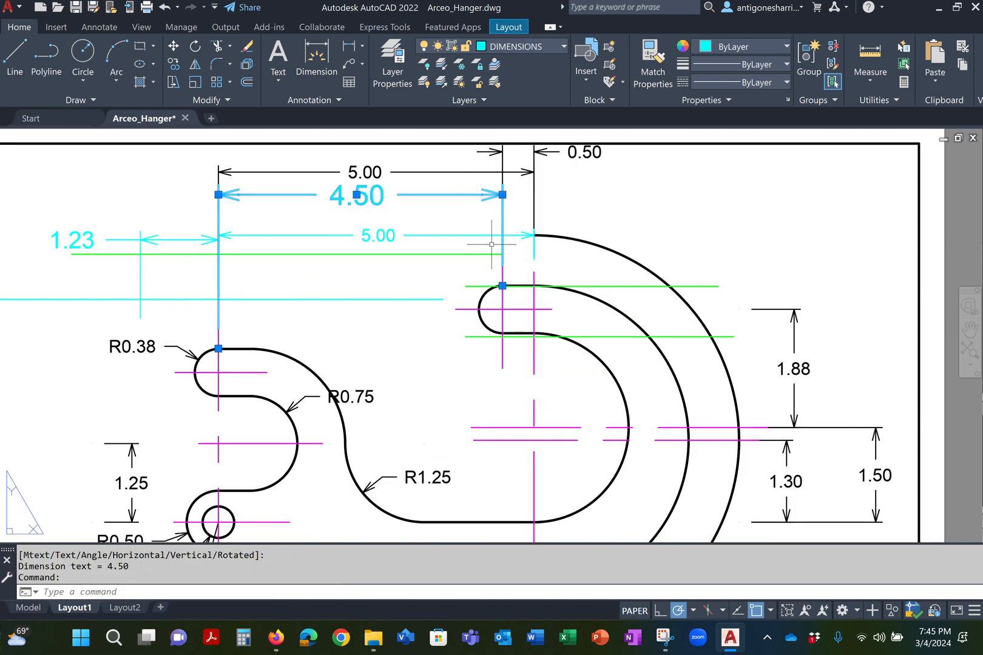
{"action": "left_click", "coordinate": [502, 285]}
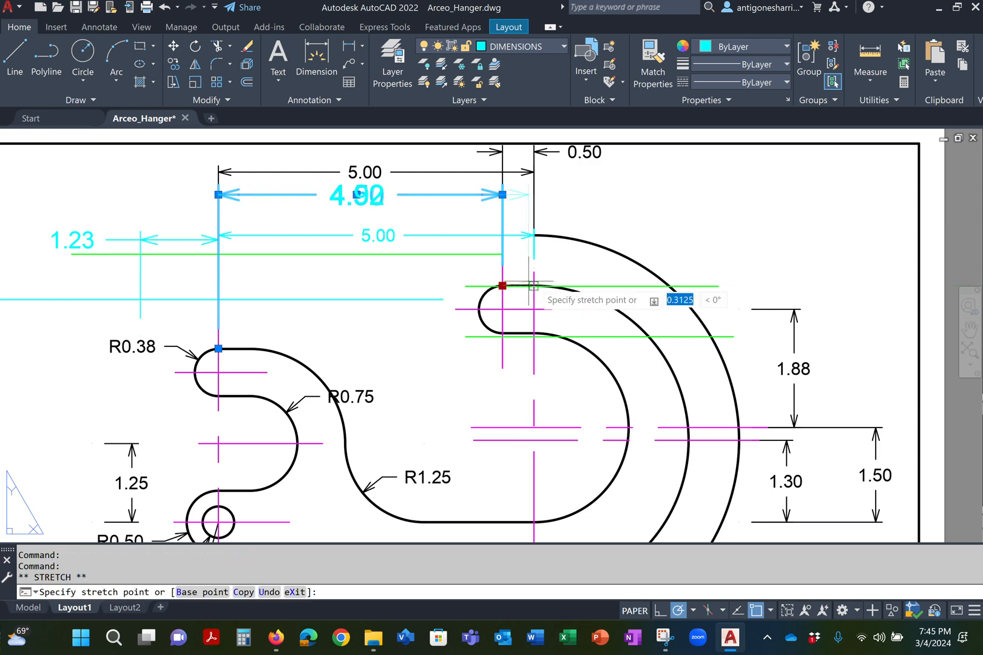
{"action": "left_click", "coordinate": [534, 285]}
{"action": "scroll", "coordinate": [516, 288], "scroll_direction": "down", "scroll_amount": 2}
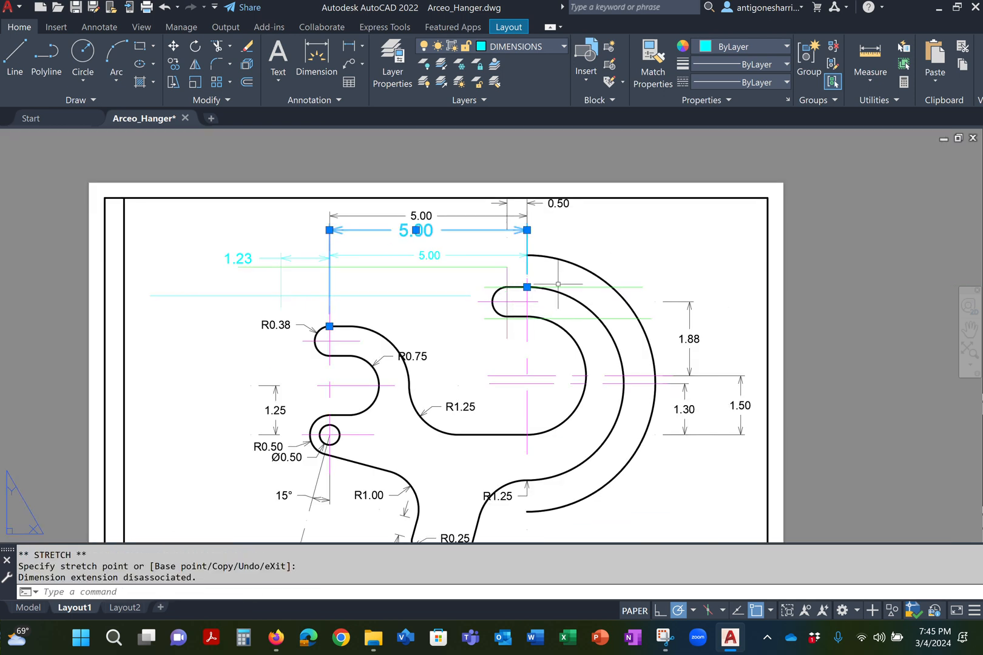
{"action": "key", "text": "Escape"}
{"action": "key", "text": "Escape"}
Step: Review the Fit, Primary Units and Lines settings of the Triton_ImperialStandardDecimals dimension style without changing them
{"action": "scroll", "coordinate": [408, 240], "scroll_direction": "up", "scroll_amount": 4}
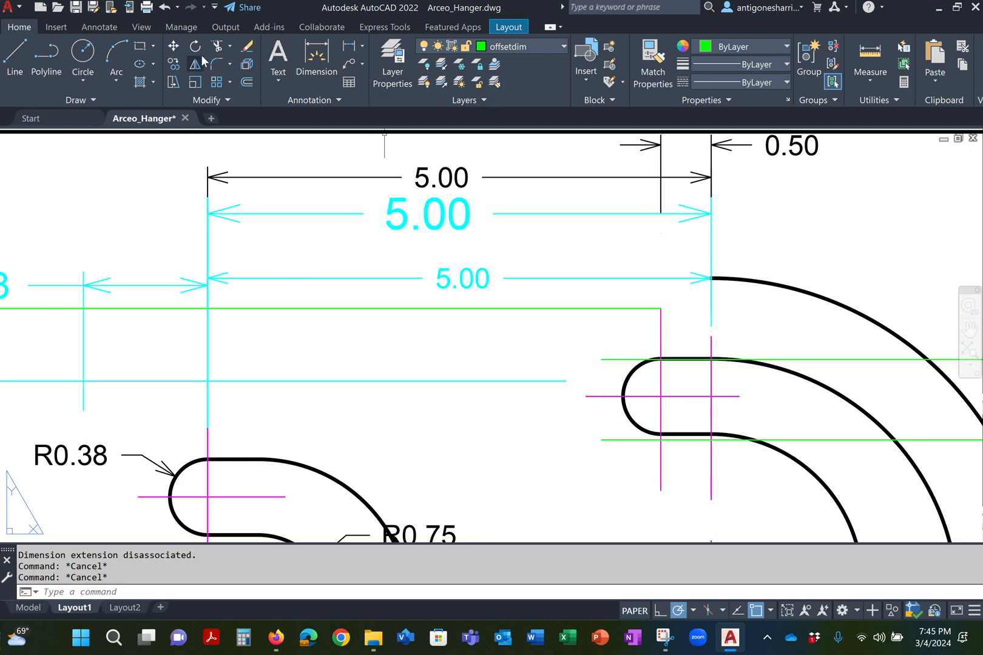
{"action": "left_click", "coordinate": [93, 27]}
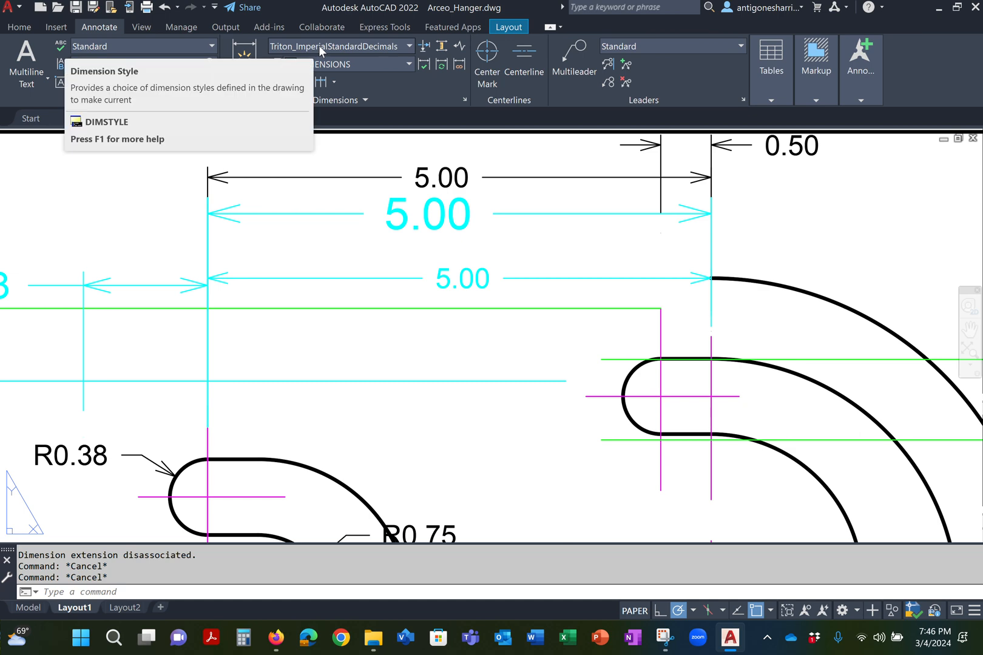
{"action": "left_click", "coordinate": [466, 99]}
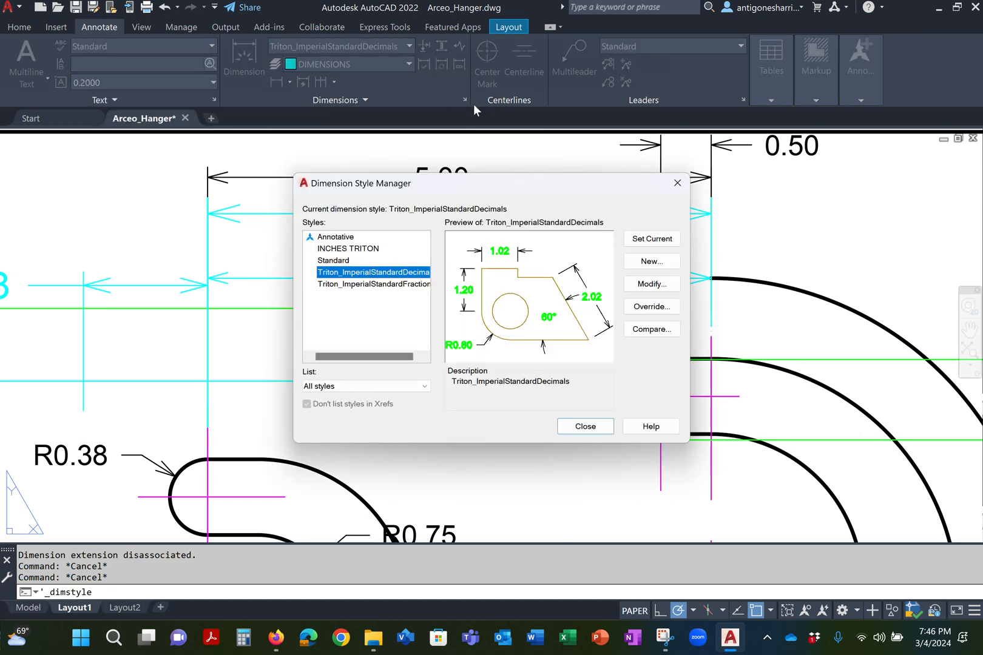
{"action": "left_click", "coordinate": [649, 286]}
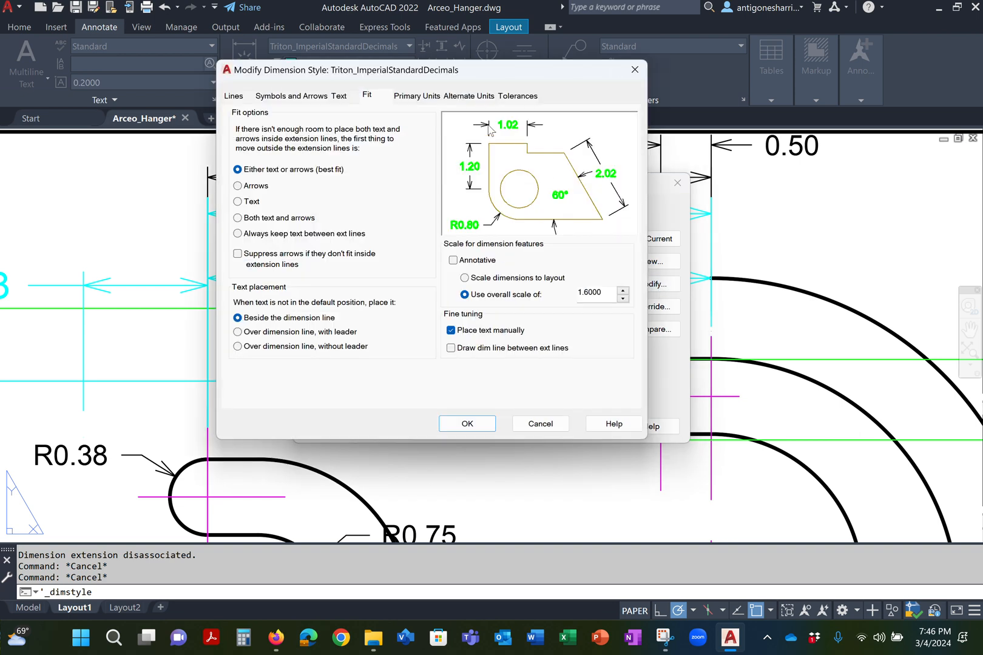
{"action": "left_click", "coordinate": [434, 97]}
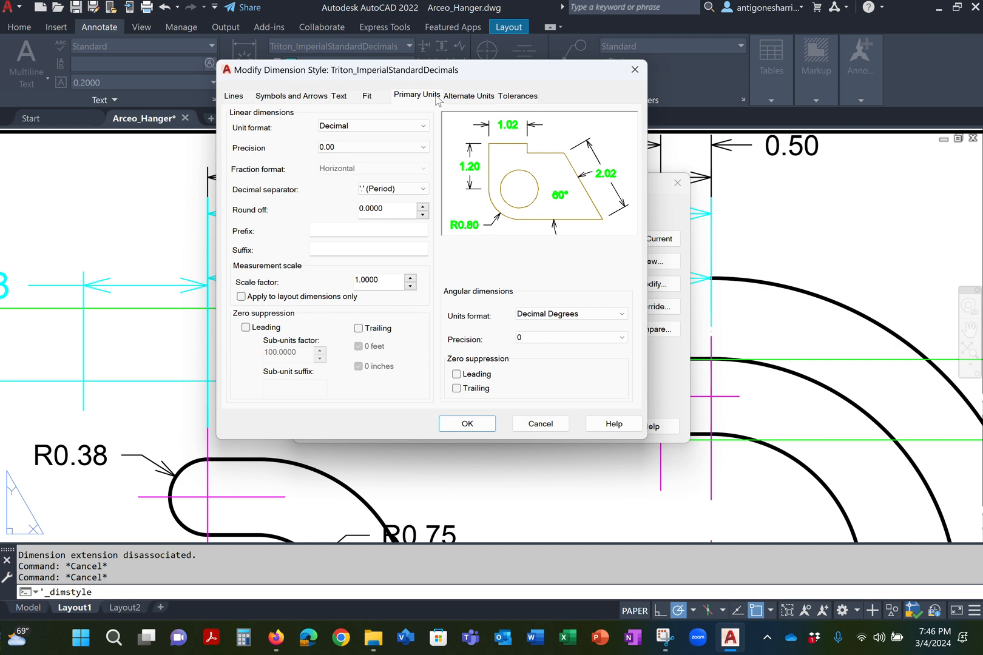
{"action": "left_click", "coordinate": [367, 96]}
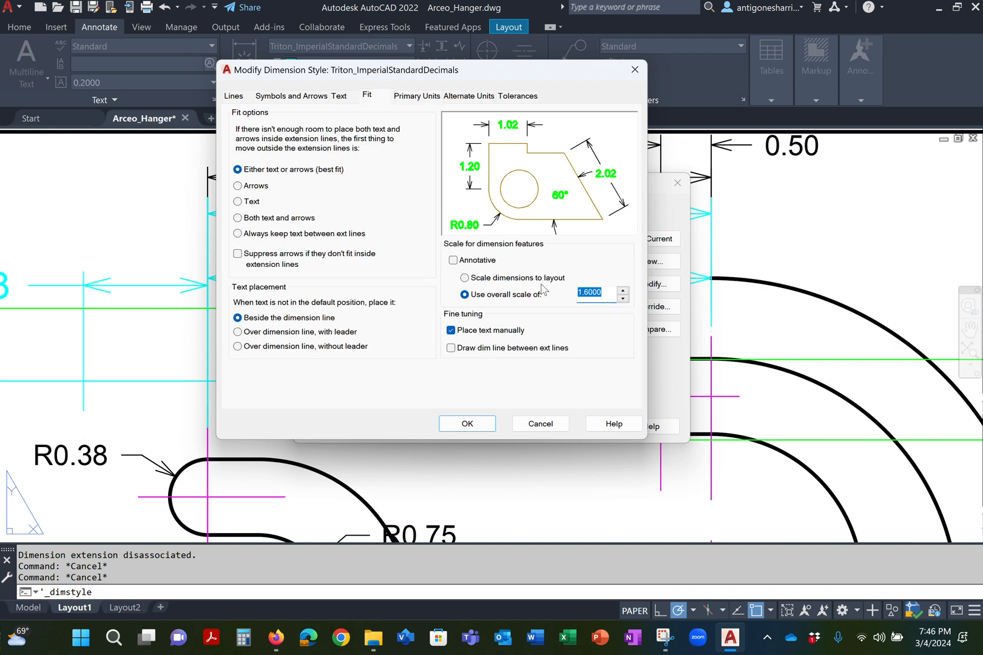
{"action": "left_click", "coordinate": [234, 97]}
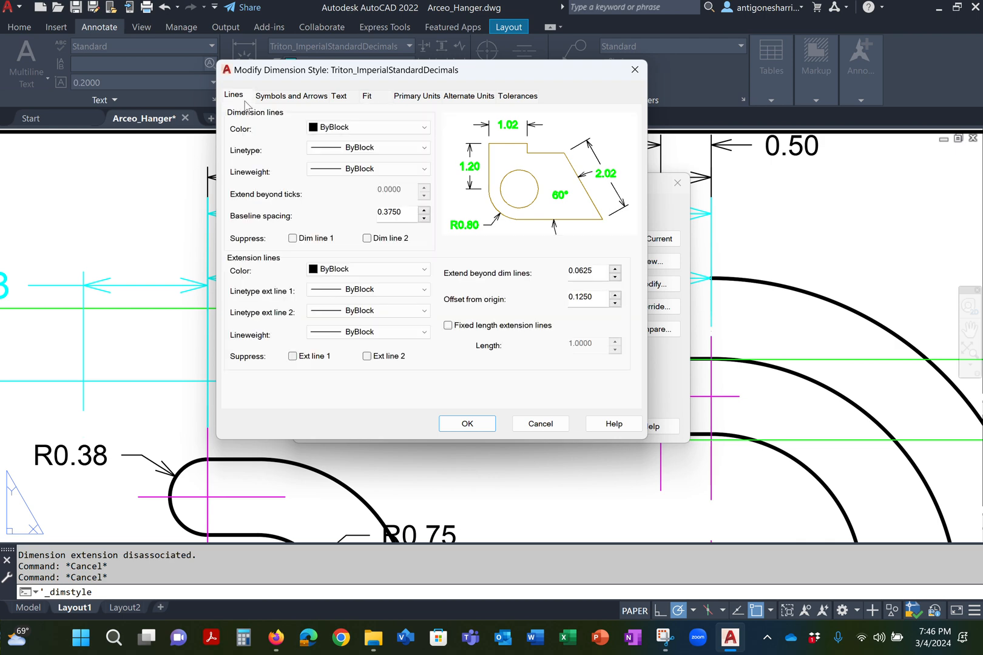
{"action": "left_click", "coordinate": [545, 423]}
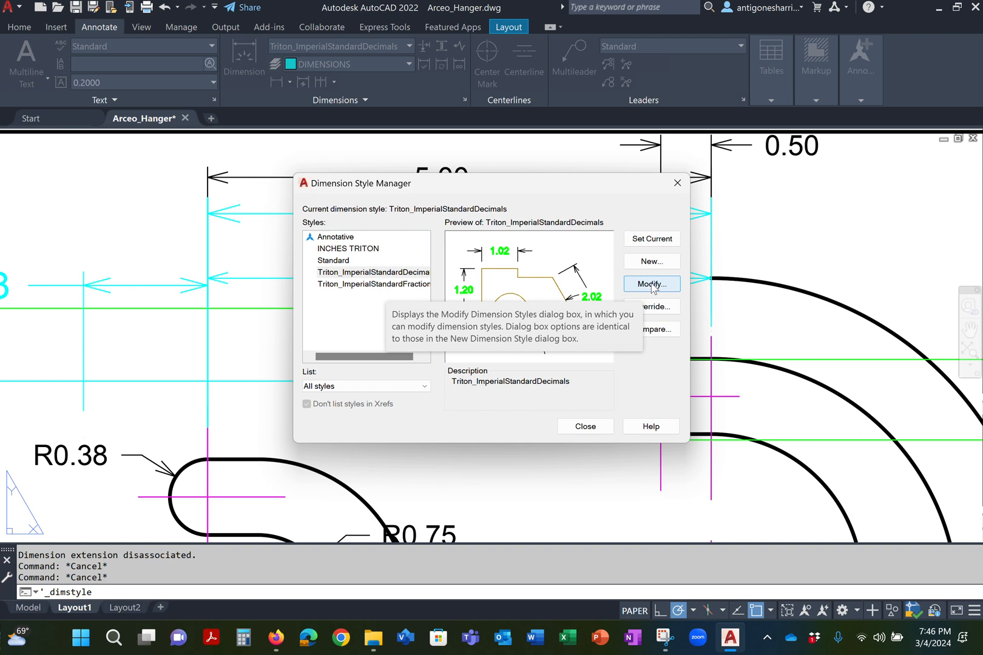
Step: Set the INCHES TRITON dimension style's overall scale to 1 and check its line and arrow settings
{"action": "left_click", "coordinate": [358, 249]}
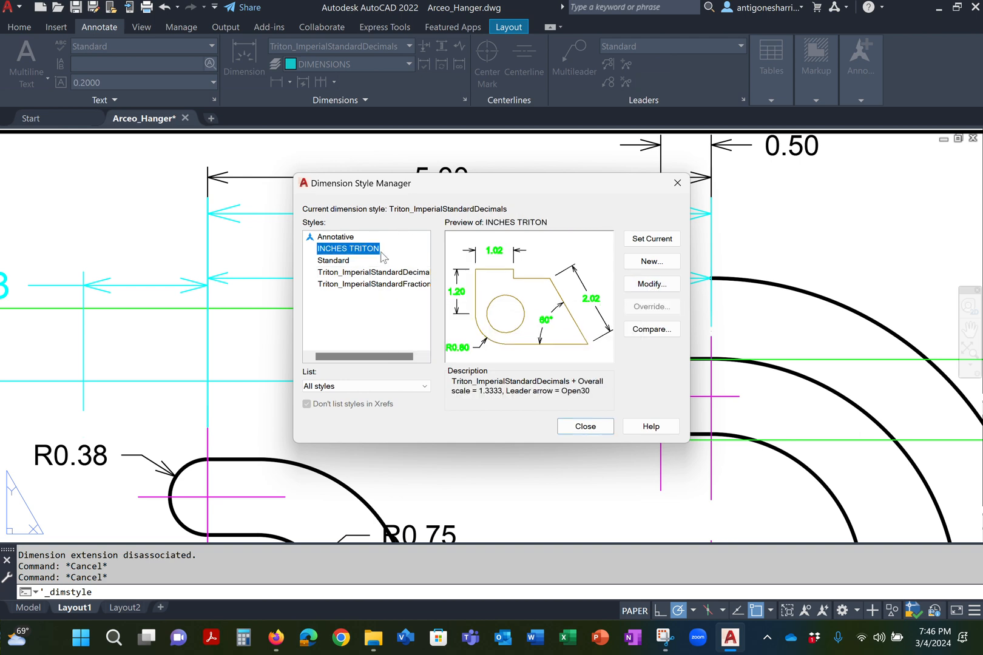
{"action": "left_click", "coordinate": [656, 289]}
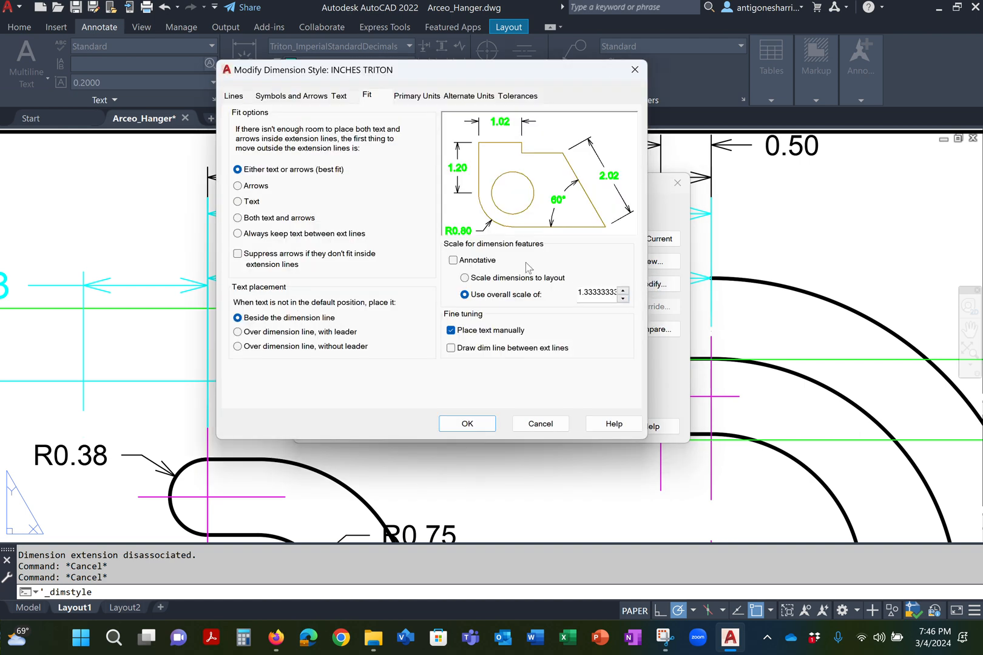
{"action": "left_click_drag", "start_coordinate": [581, 293], "coordinate": [691, 302]}
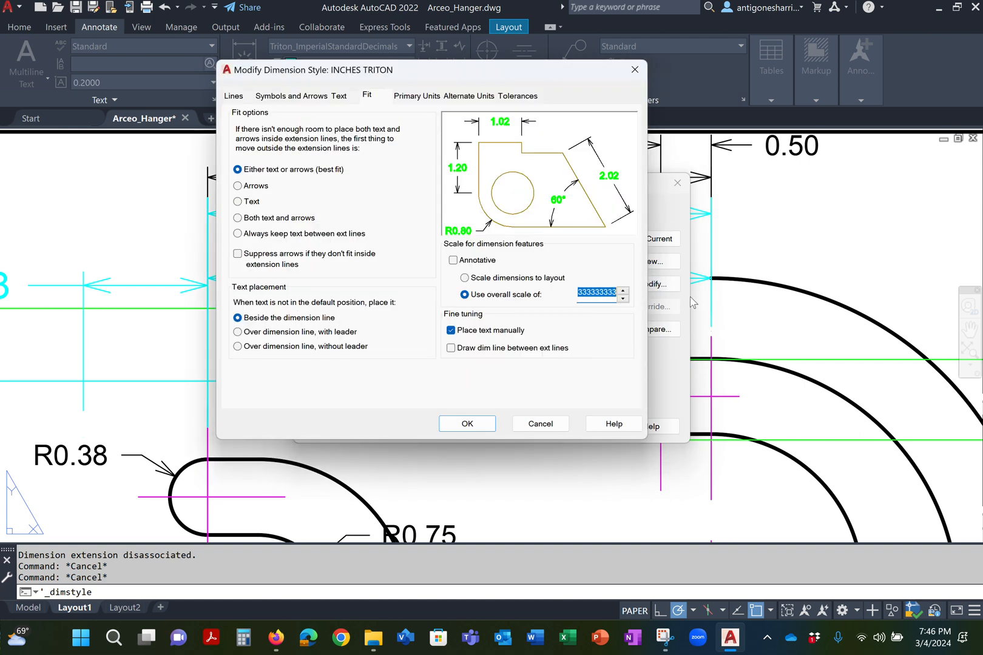
{"action": "type", "text": "1.1"}
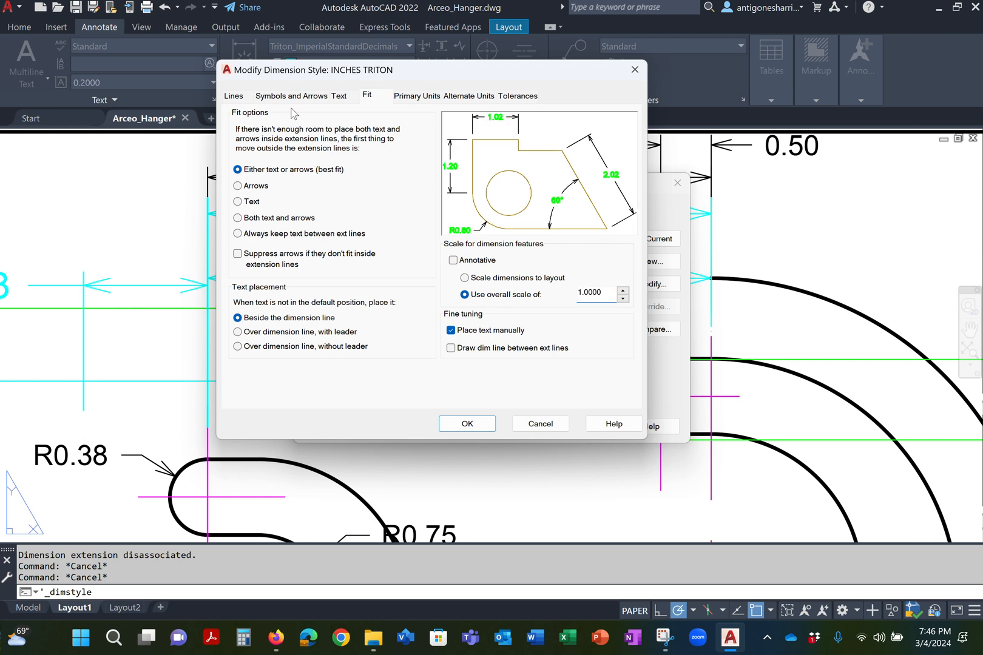
{"action": "left_click", "coordinate": [231, 96]}
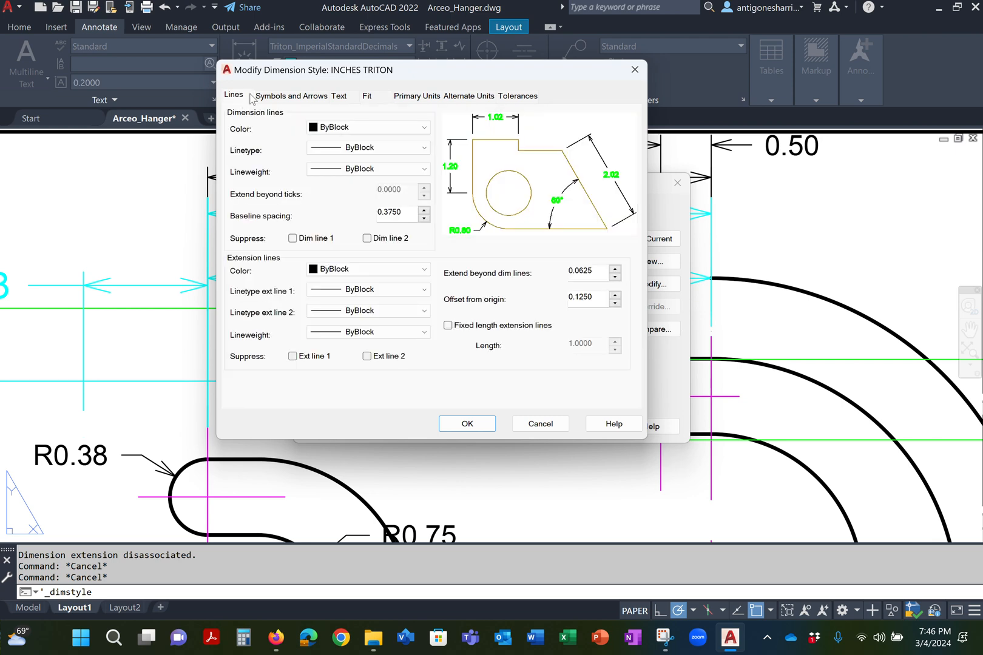
{"action": "left_click", "coordinate": [273, 97]}
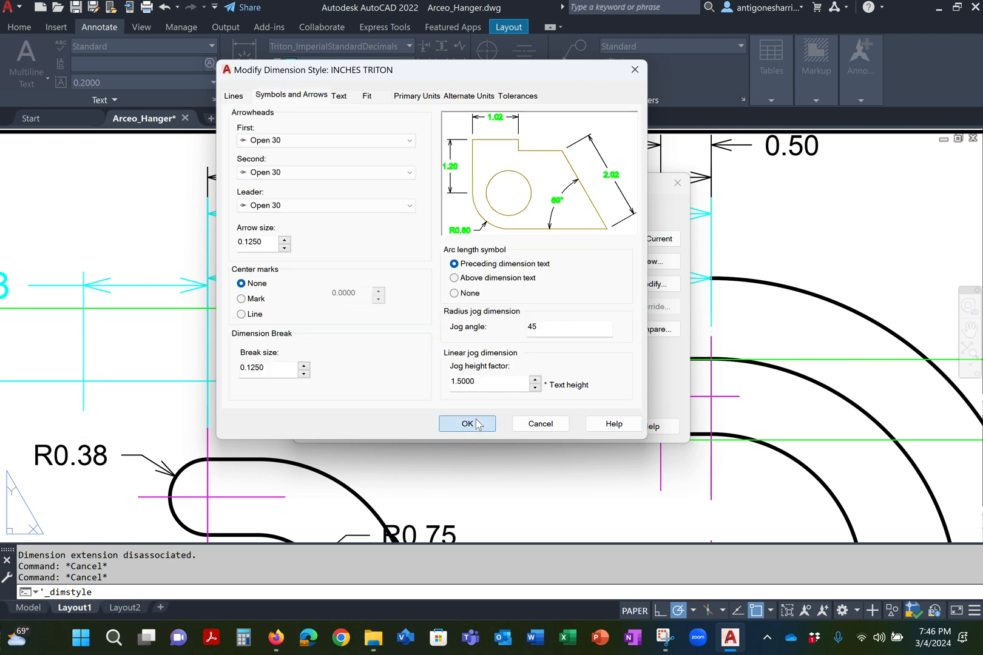
{"action": "left_click", "coordinate": [467, 424]}
{"action": "left_click", "coordinate": [586, 426]}
Step: Assign the INCHES TRITON dimension style to the large-text cyan paper-space 5.00 dimension above the hanger
{"action": "scroll", "coordinate": [586, 390], "scroll_direction": "down", "scroll_amount": 2}
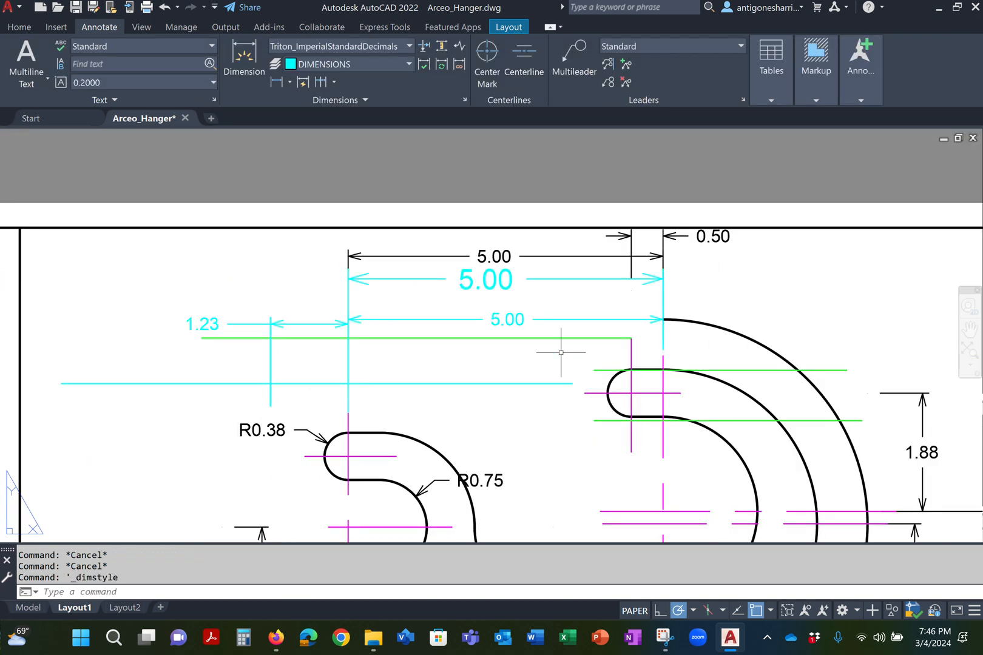
{"action": "left_click", "coordinate": [528, 275]}
{"action": "left_click", "coordinate": [658, 291]}
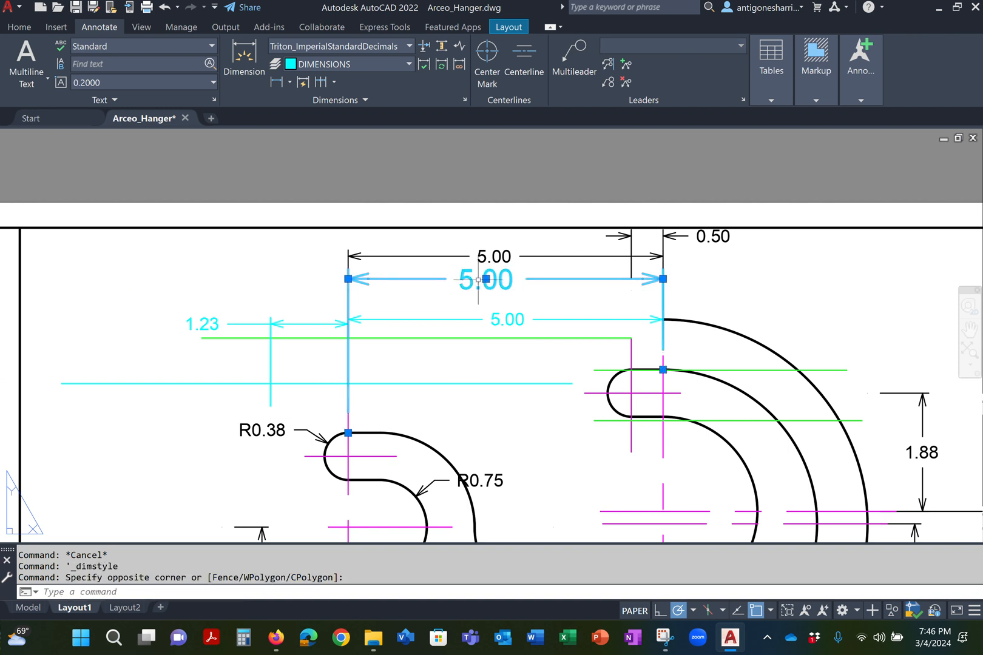
{"action": "left_click", "coordinate": [311, 45]}
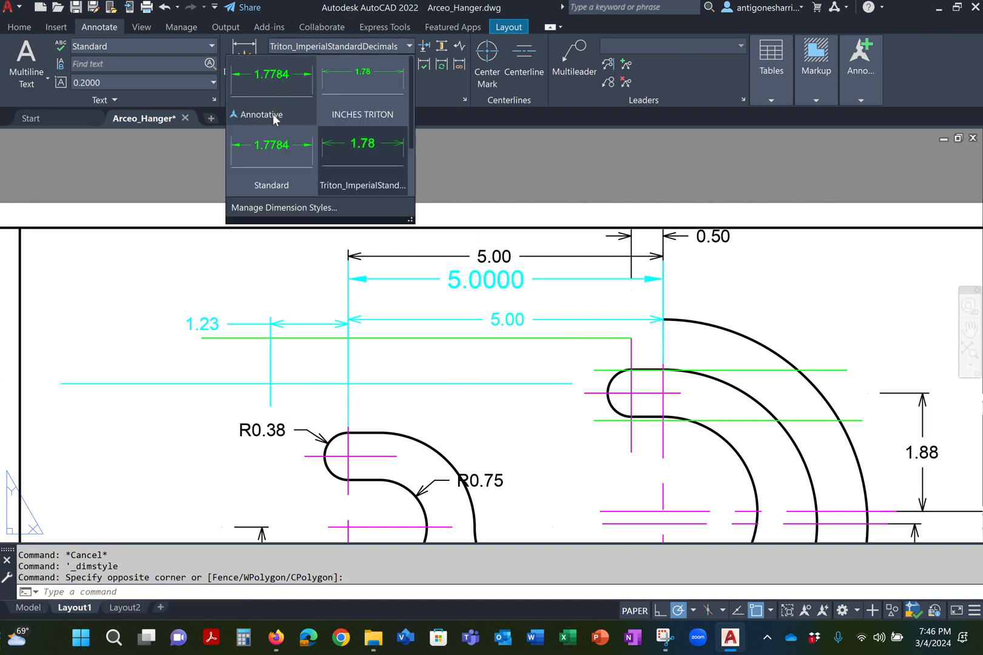
{"action": "left_click", "coordinate": [372, 103]}
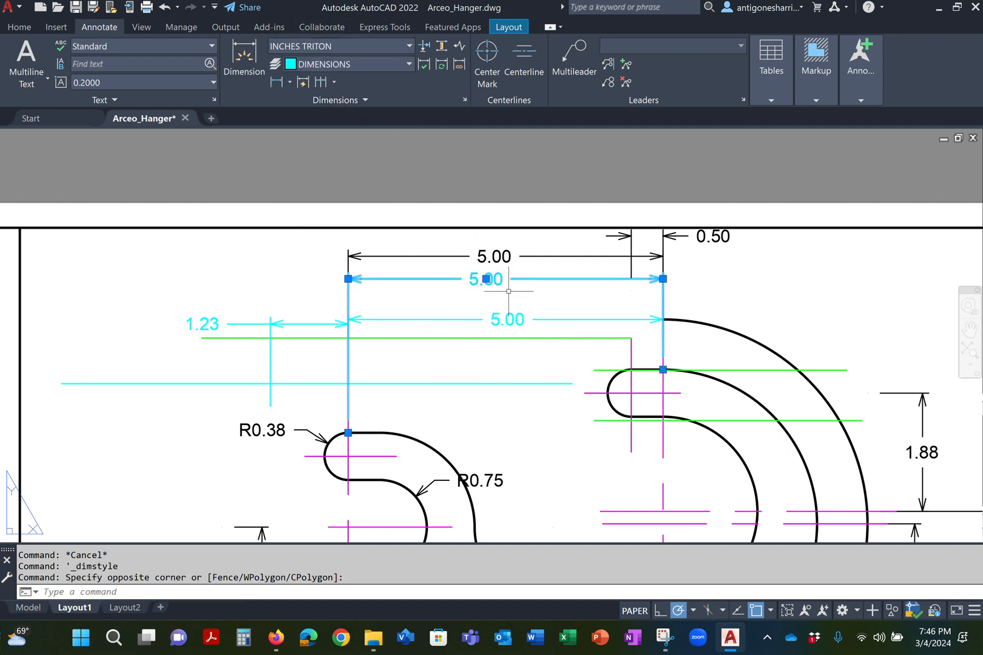
{"action": "key", "text": "Escape"}
{"action": "key", "text": "Escape"}
Step: Move the restyled upper cyan 5.00 dimension's text exactly onto the black 5.00 dimension's text so both dimensions overlap
{"action": "scroll", "coordinate": [502, 264], "scroll_direction": "up", "scroll_amount": 4}
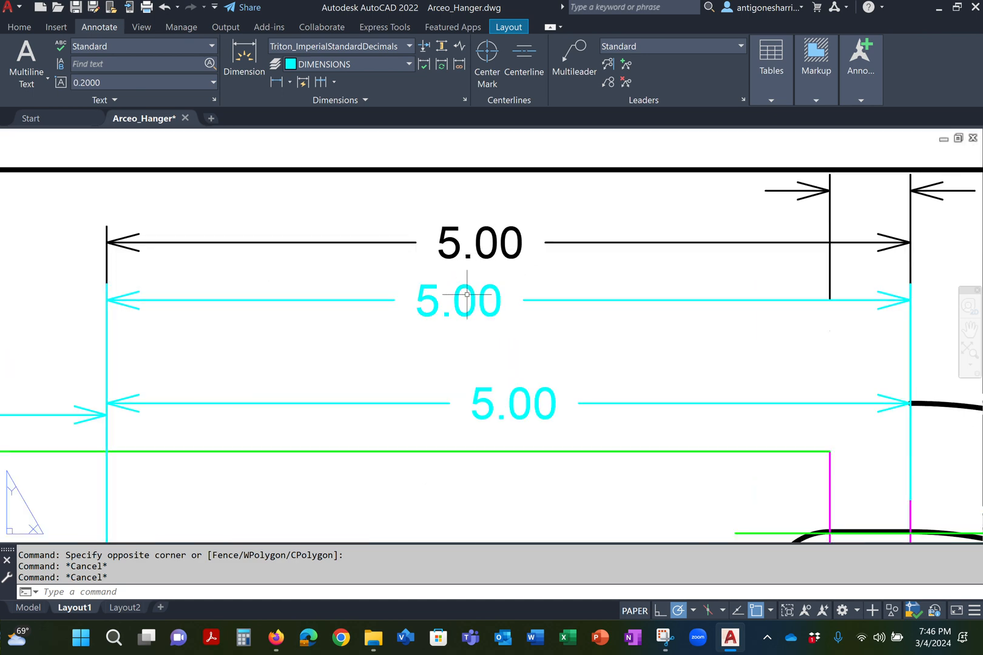
{"action": "left_click", "coordinate": [467, 292]}
{"action": "left_click", "coordinate": [459, 300]}
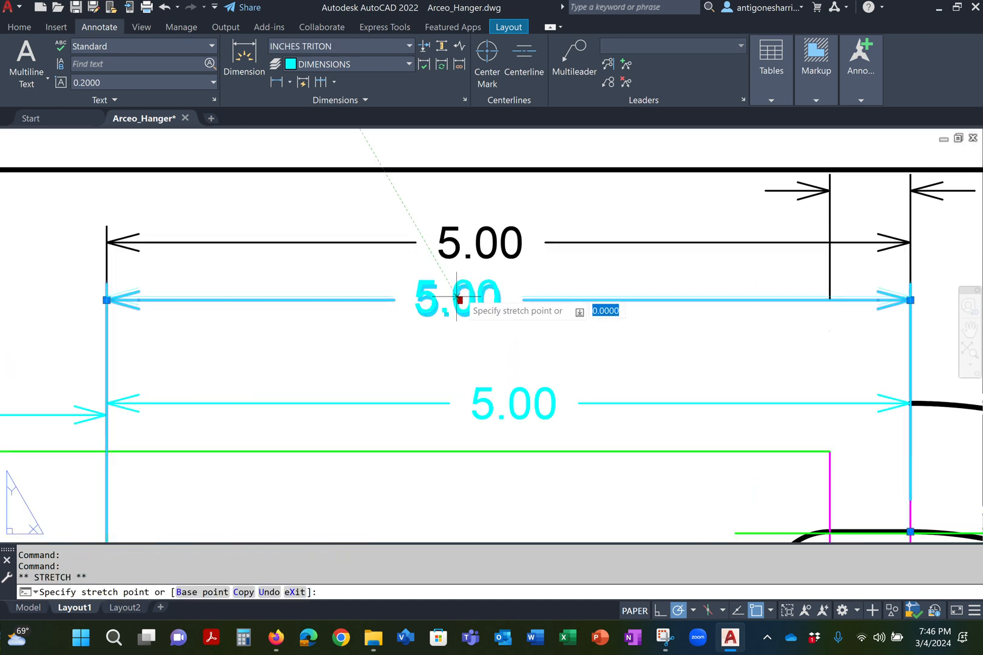
{"action": "scroll", "coordinate": [486, 247], "scroll_direction": "up", "scroll_amount": 8}
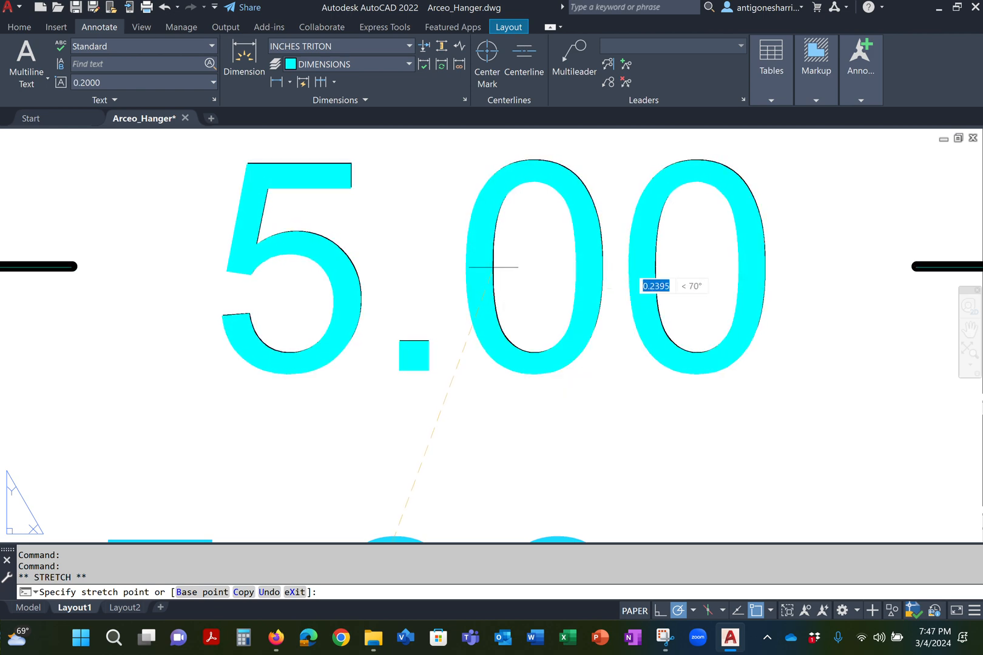
{"action": "left_click", "coordinate": [494, 267]}
{"action": "mouse_move", "coordinate": [493, 267]}
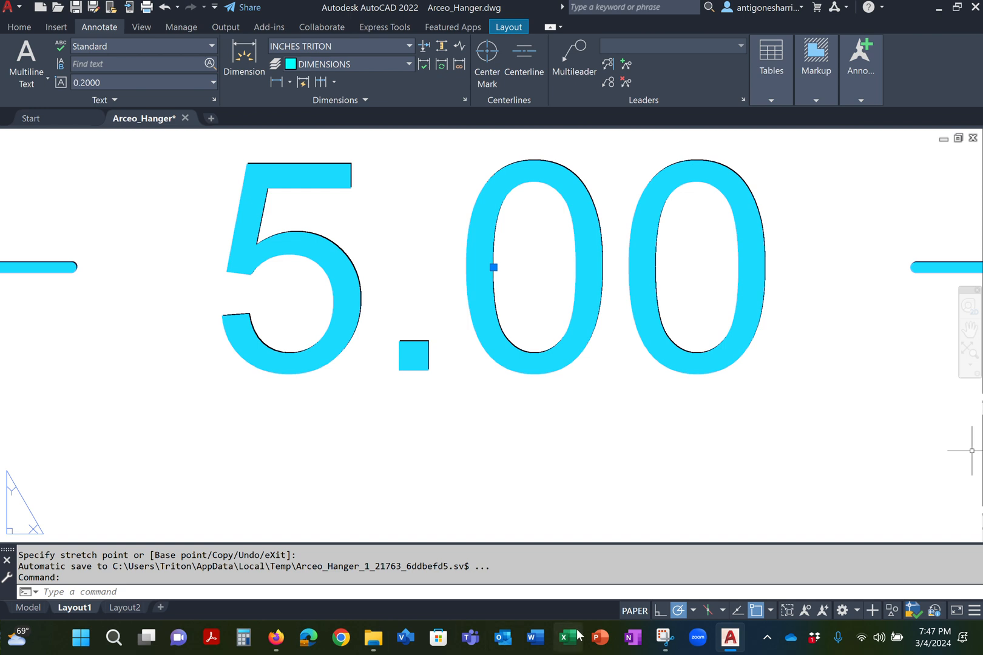
{"action": "key", "text": "Escape"}
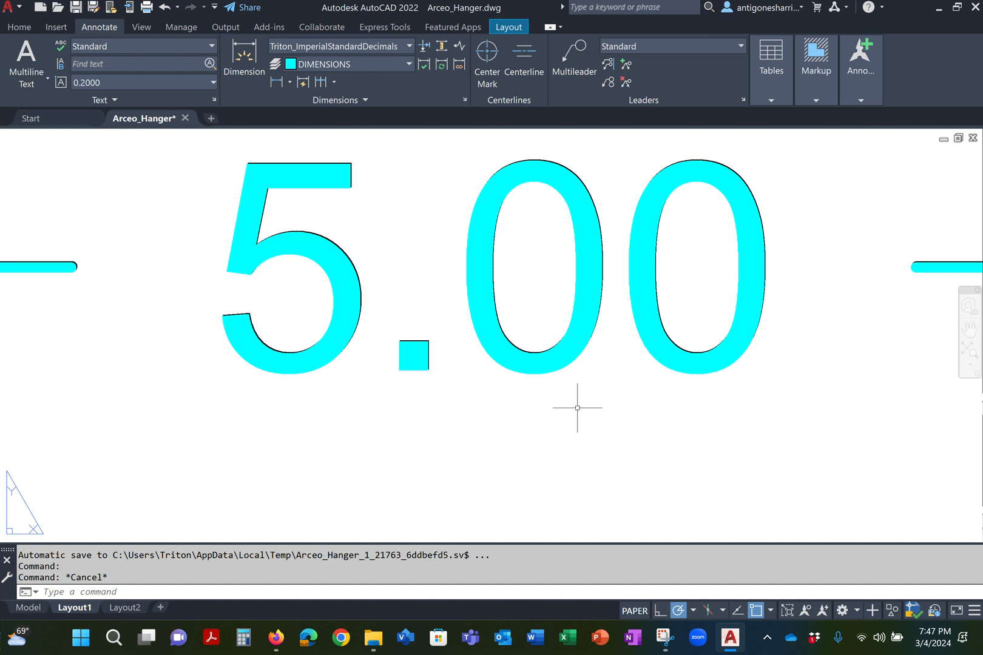
Step: In model space, shorten the upper end of the vertical centerline through the large hook's rounded tip to just above the tip's upper edge
{"action": "scroll", "coordinate": [317, 170], "scroll_direction": "down", "scroll_amount": 4}
{"action": "scroll", "coordinate": [413, 349], "scroll_direction": "down", "scroll_amount": 6}
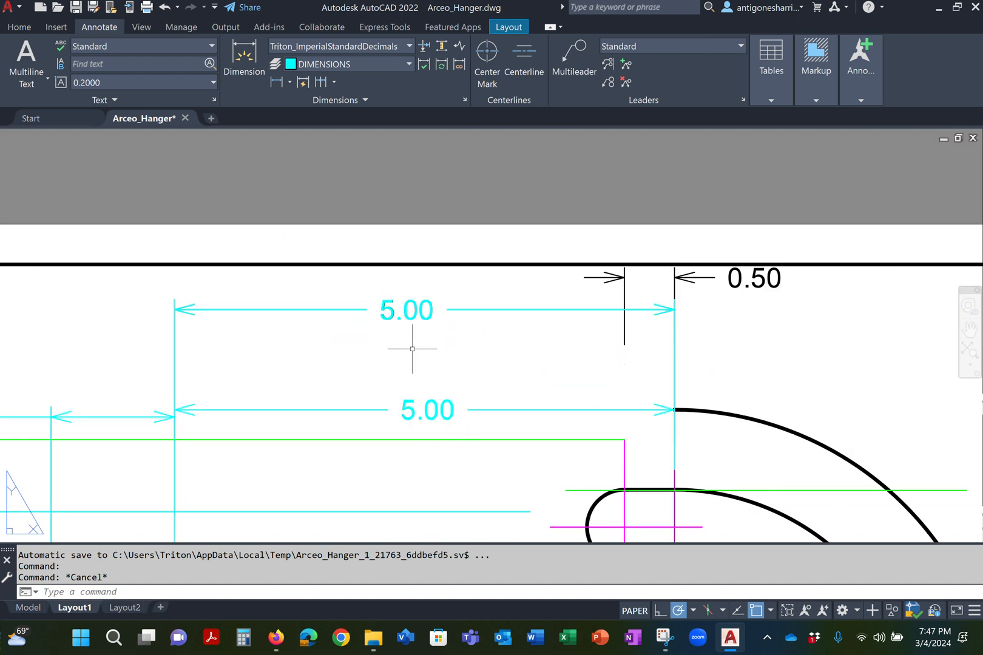
{"action": "scroll", "coordinate": [443, 370], "scroll_direction": "down", "scroll_amount": 2}
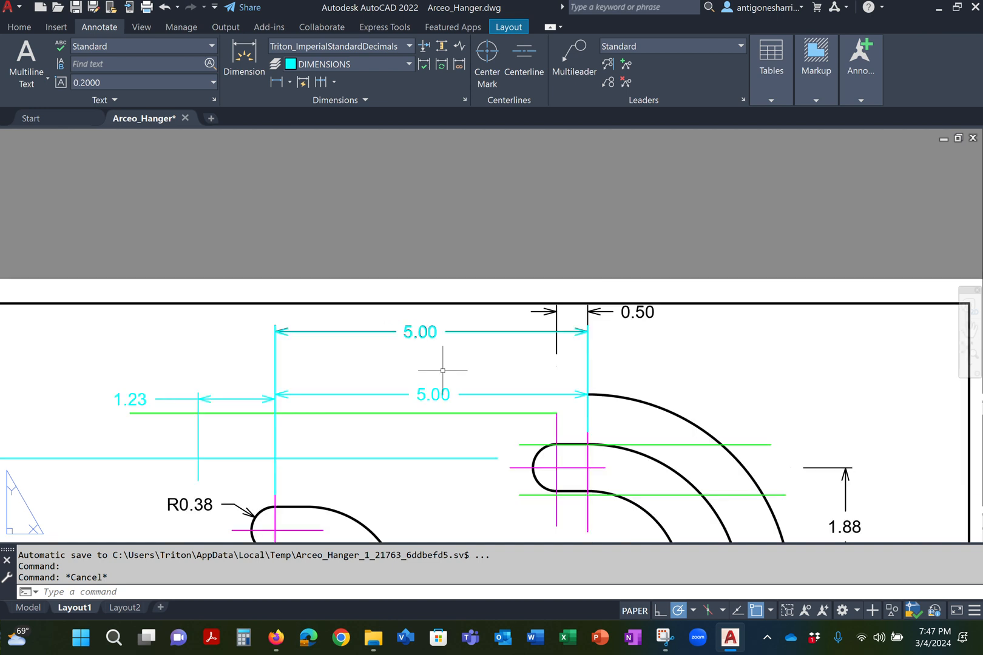
{"action": "scroll", "coordinate": [450, 371], "scroll_direction": "down", "scroll_amount": 4}
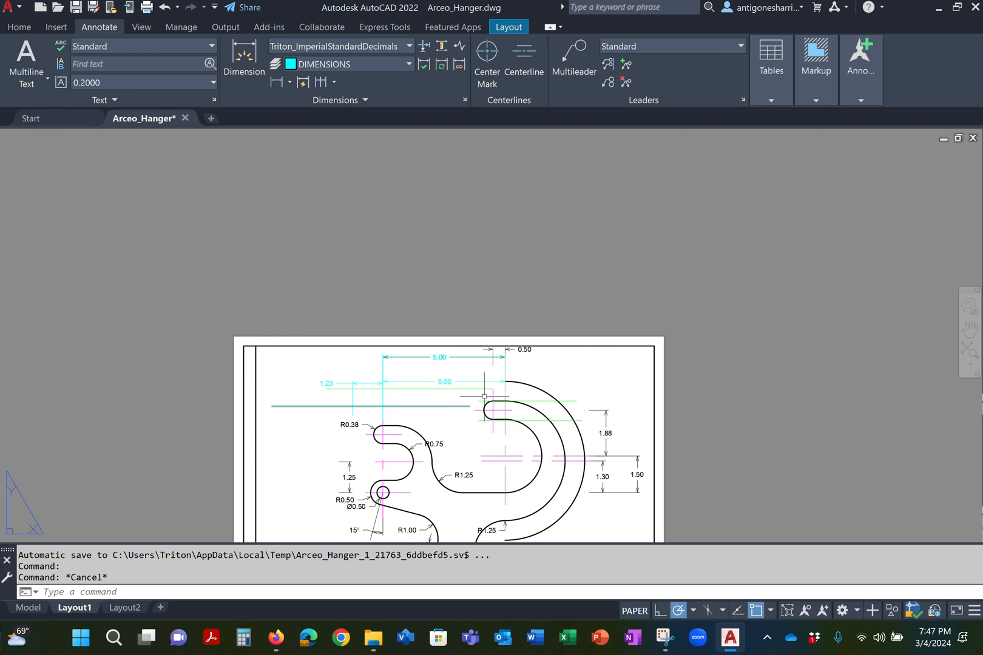
{"action": "scroll", "coordinate": [491, 463], "scroll_direction": "up", "scroll_amount": 2}
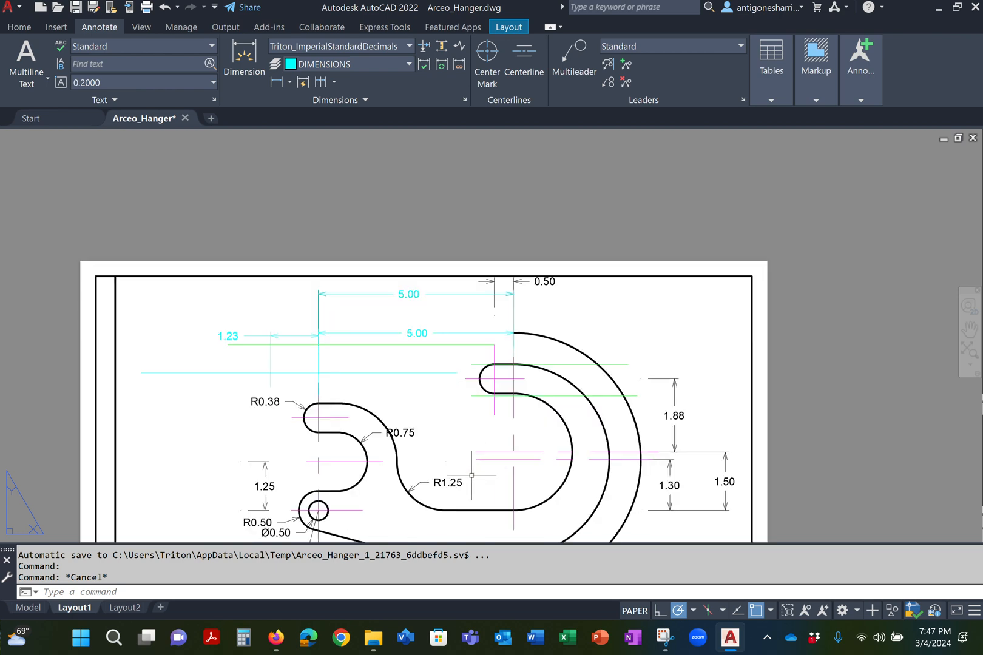
{"action": "left_click", "coordinate": [24, 607]}
{"action": "scroll", "coordinate": [226, 300], "scroll_direction": "up", "scroll_amount": 8}
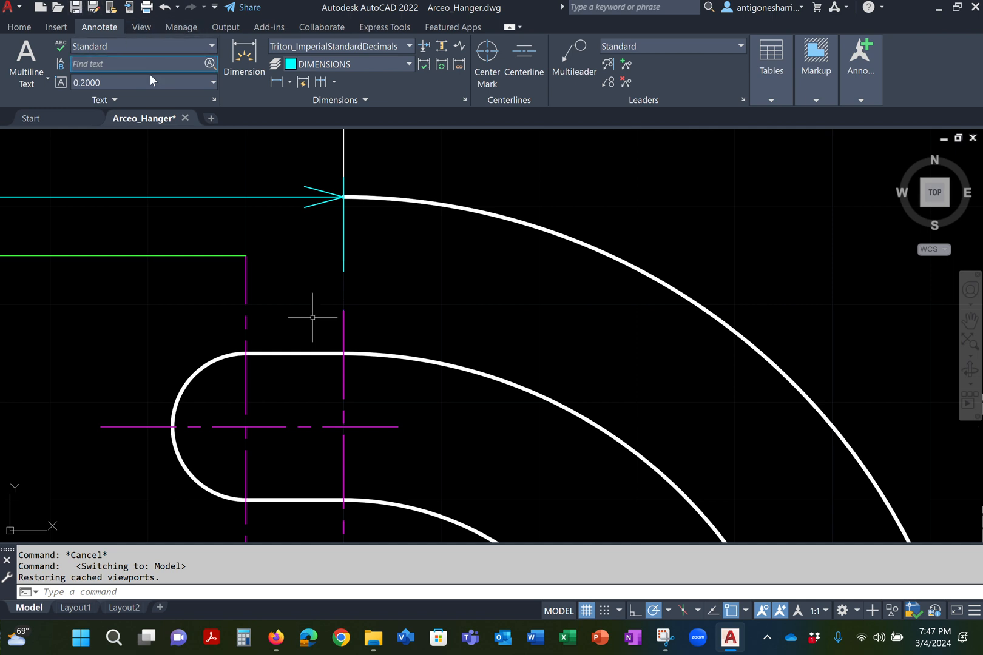
{"action": "scroll", "coordinate": [239, 309], "scroll_direction": "up", "scroll_amount": 2}
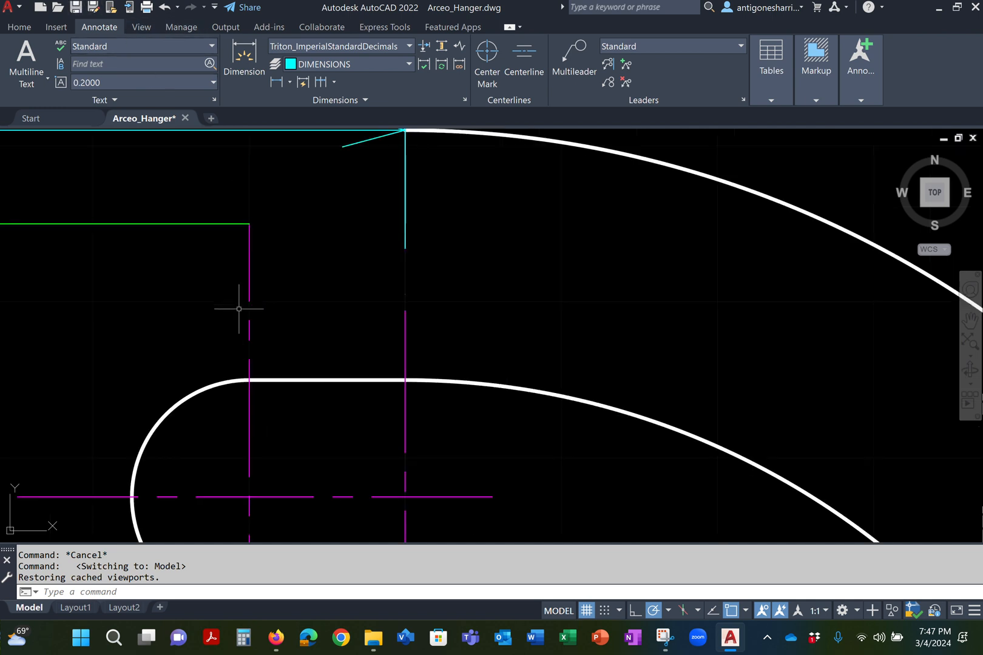
{"action": "left_click", "coordinate": [249, 263]}
{"action": "left_click", "coordinate": [250, 224]}
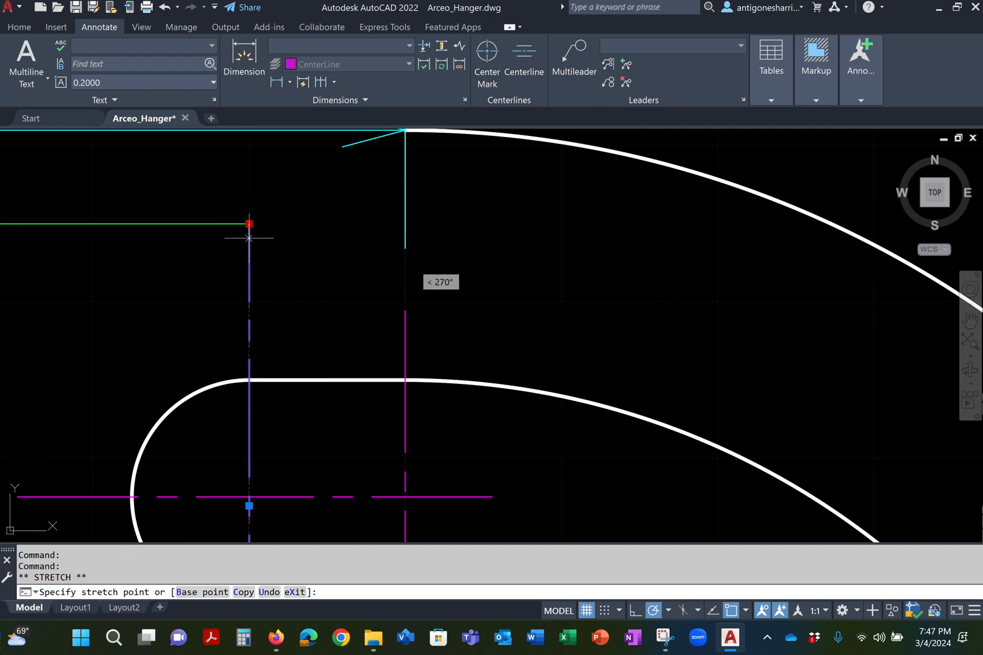
{"action": "left_click", "coordinate": [249, 324]}
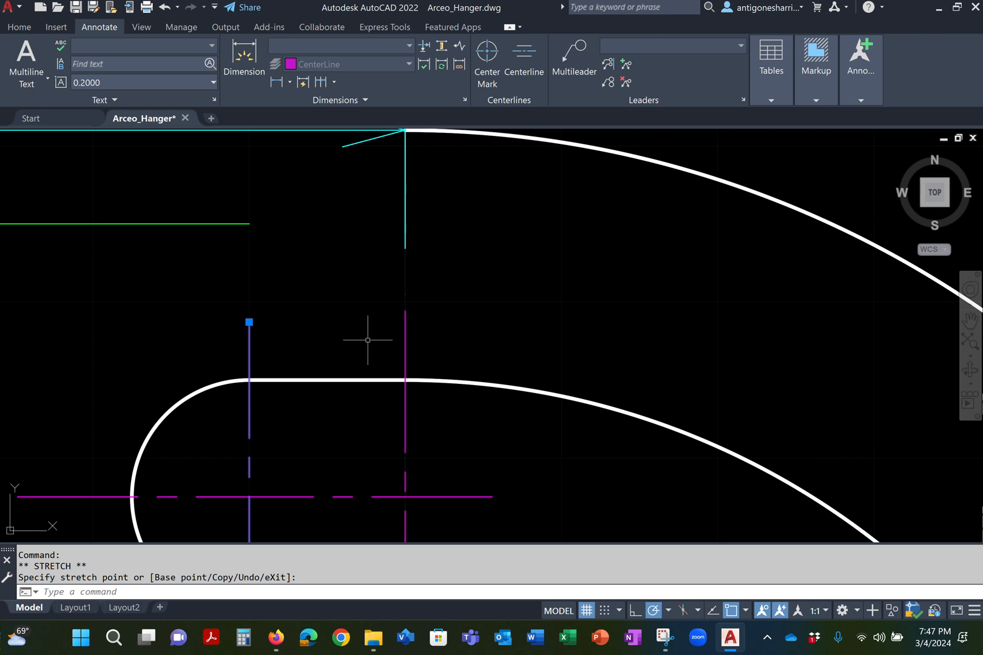
Step: Shorten the left end of the large hook tip's horizontal centerline to just outside the rounded end
{"action": "scroll", "coordinate": [368, 337], "scroll_direction": "down", "scroll_amount": 4}
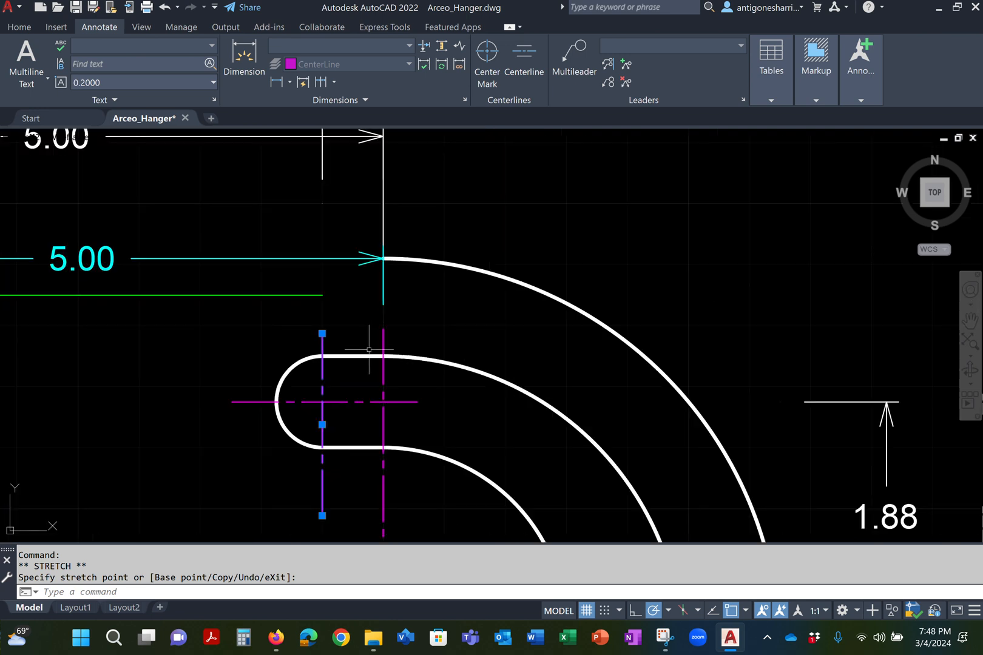
{"action": "scroll", "coordinate": [215, 422], "scroll_direction": "up", "scroll_amount": 2}
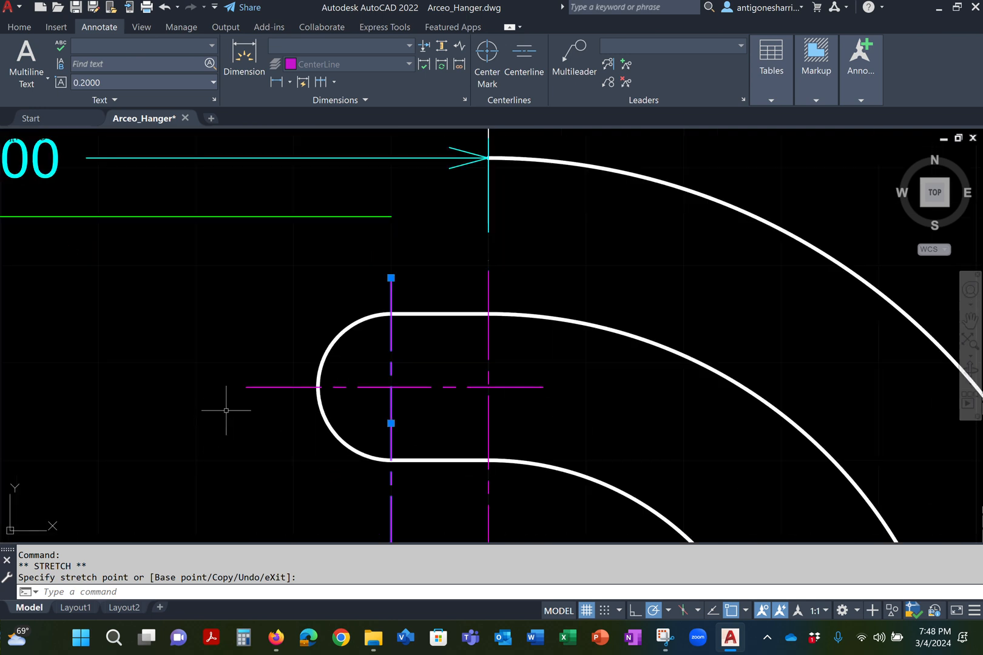
{"action": "left_click", "coordinate": [260, 387]}
{"action": "left_click", "coordinate": [246, 387]}
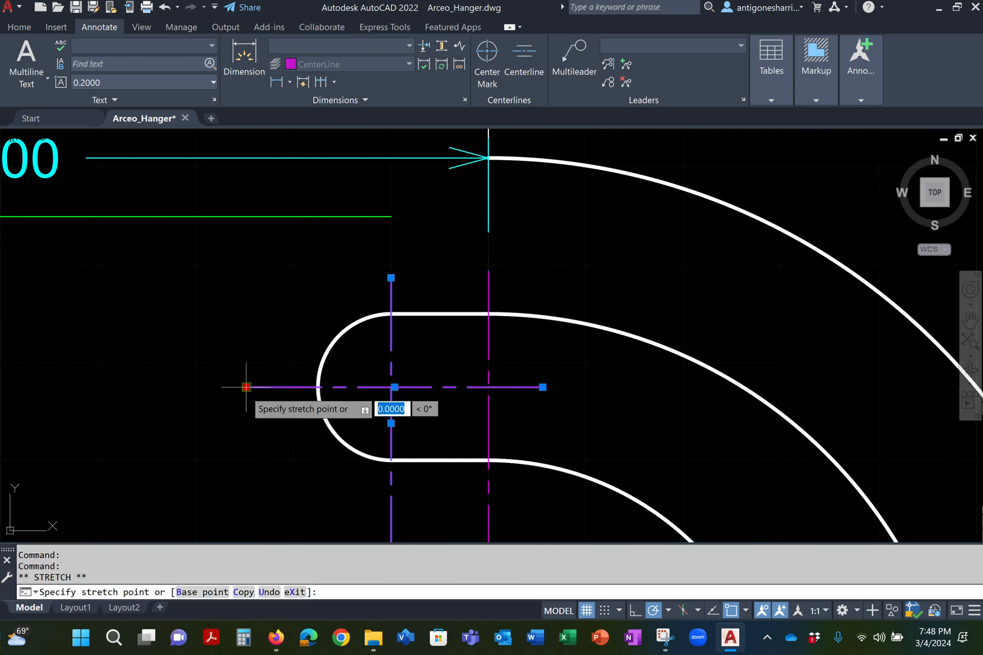
{"action": "left_click", "coordinate": [295, 387]}
Step: Shorten the right end of the large arcs' upper horizontal centerline to just past the outermost arc, leaving a gap before the extension line
{"action": "scroll", "coordinate": [340, 398], "scroll_direction": "down", "scroll_amount": 5}
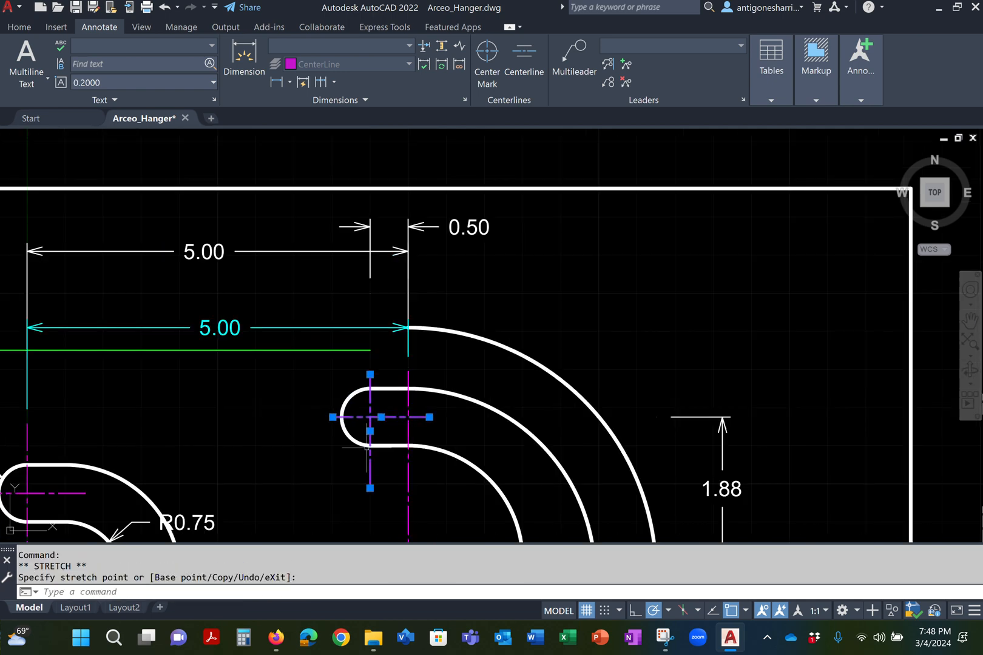
{"action": "middle_click_drag", "start_coordinate": [396, 428], "coordinate": [399, 272]}
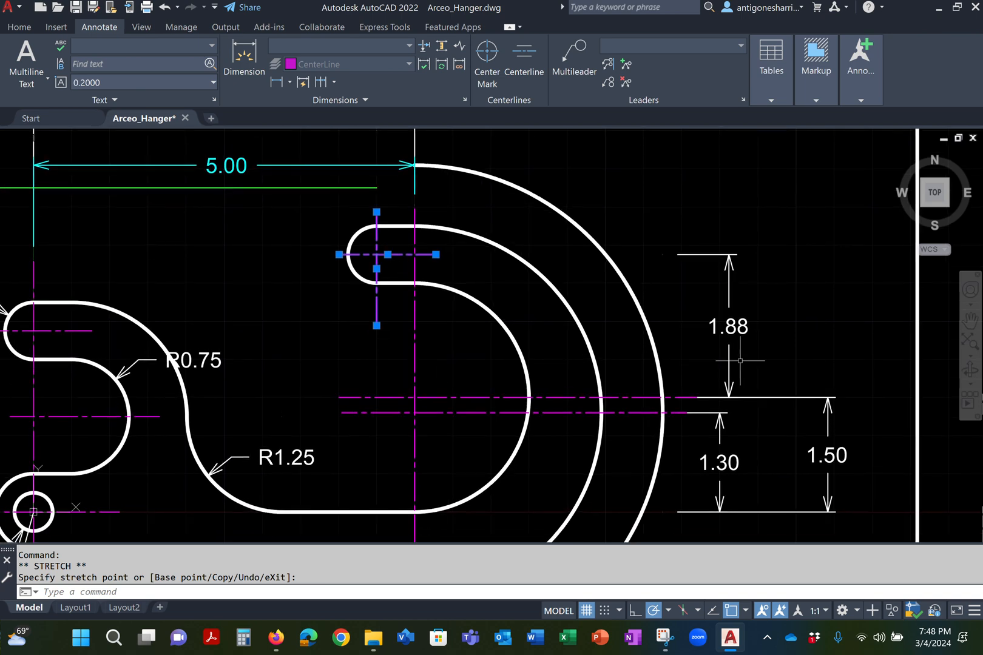
{"action": "scroll", "coordinate": [732, 396], "scroll_direction": "up", "scroll_amount": 5}
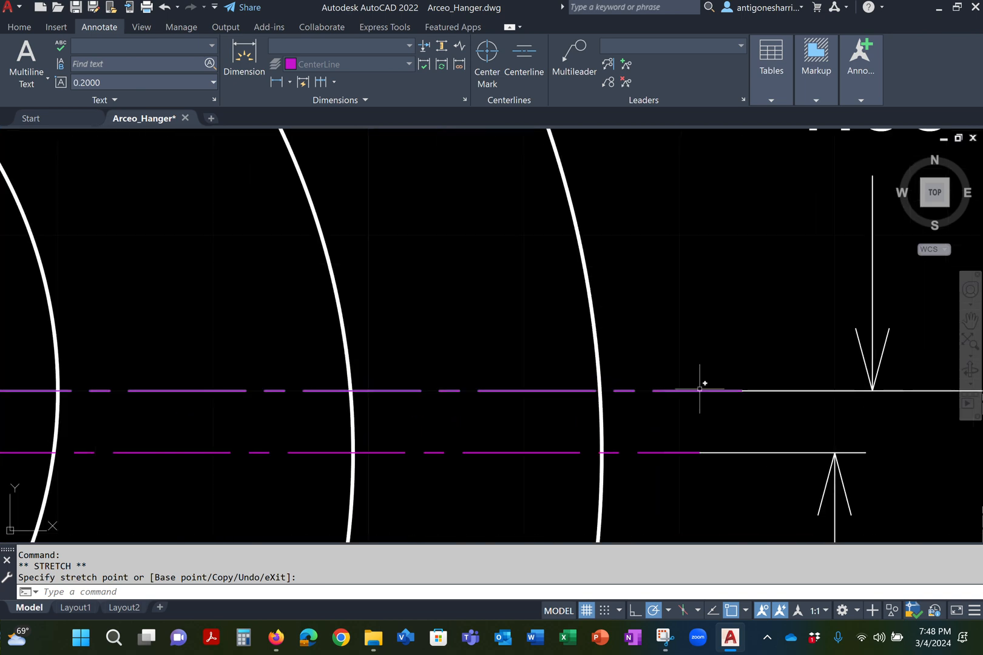
{"action": "left_click", "coordinate": [736, 395]}
{"action": "left_click", "coordinate": [741, 392]}
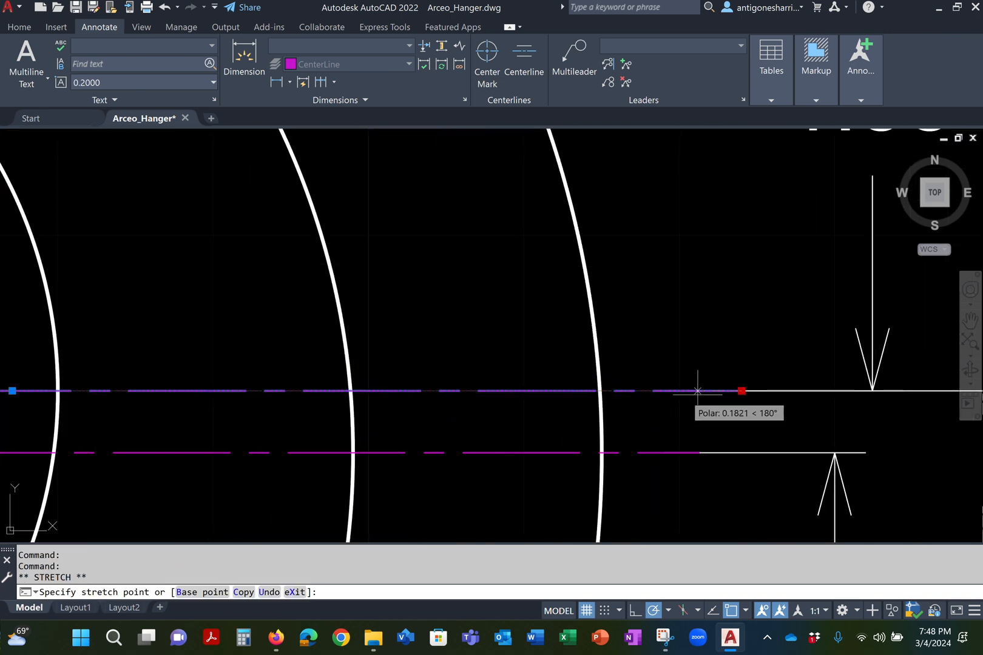
{"action": "left_click", "coordinate": [644, 390]}
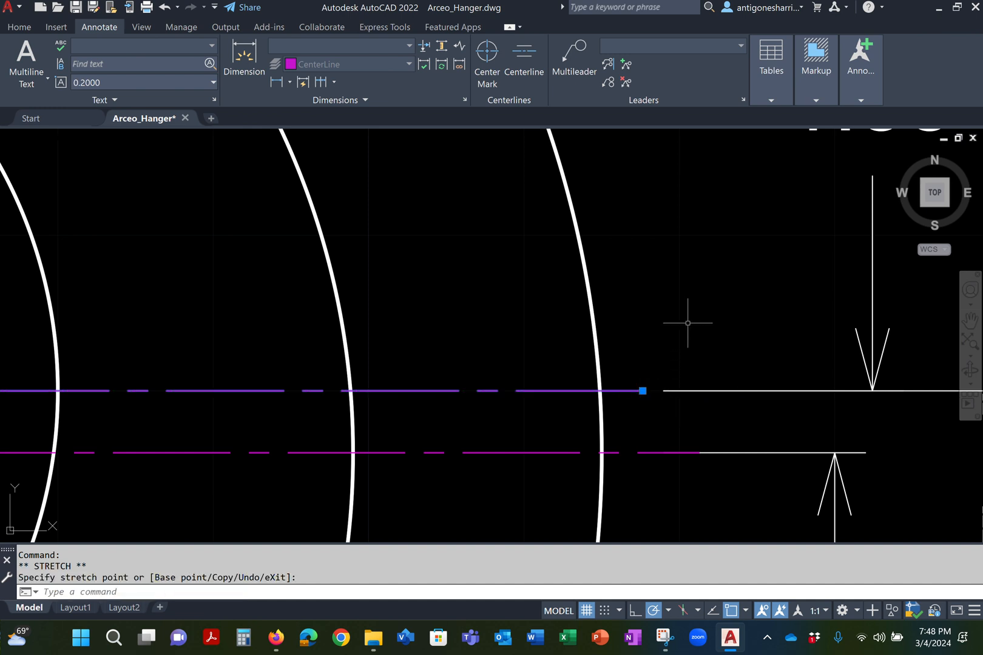
{"action": "key", "text": "Escape"}
{"action": "key", "text": "Escape"}
{"action": "key", "text": "Escape"}
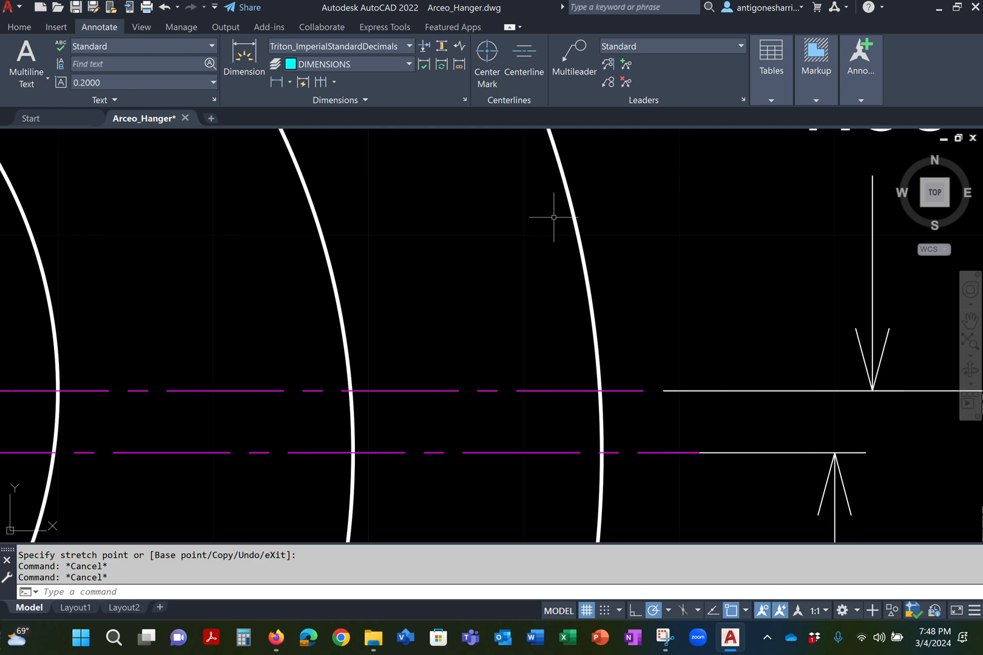
{"action": "scroll", "coordinate": [391, 231], "scroll_direction": "down", "scroll_amount": 4}
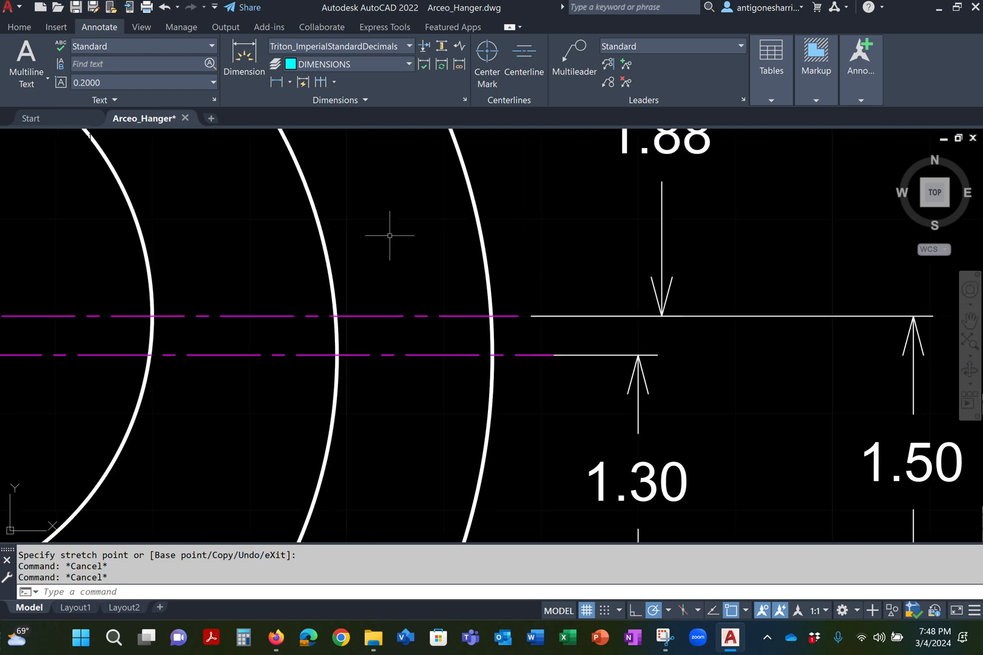
{"action": "scroll", "coordinate": [390, 244], "scroll_direction": "down", "scroll_amount": 4}
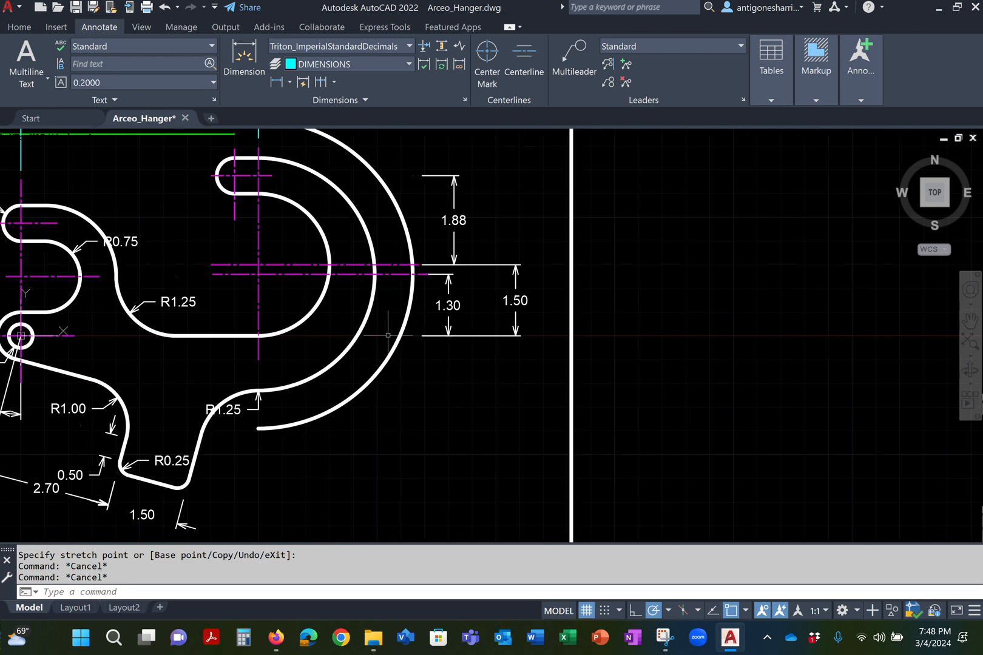
{"action": "mouse_move", "coordinate": [444, 318]}
{"action": "middle_mouse_down"}
{"action": "mouse_move", "coordinate": [725, 261]}
{"action": "mouse_move", "coordinate": [874, 265]}
{"action": "middle_mouse_up"}
{"action": "scroll", "coordinate": [377, 339], "scroll_direction": "up", "scroll_amount": 2}
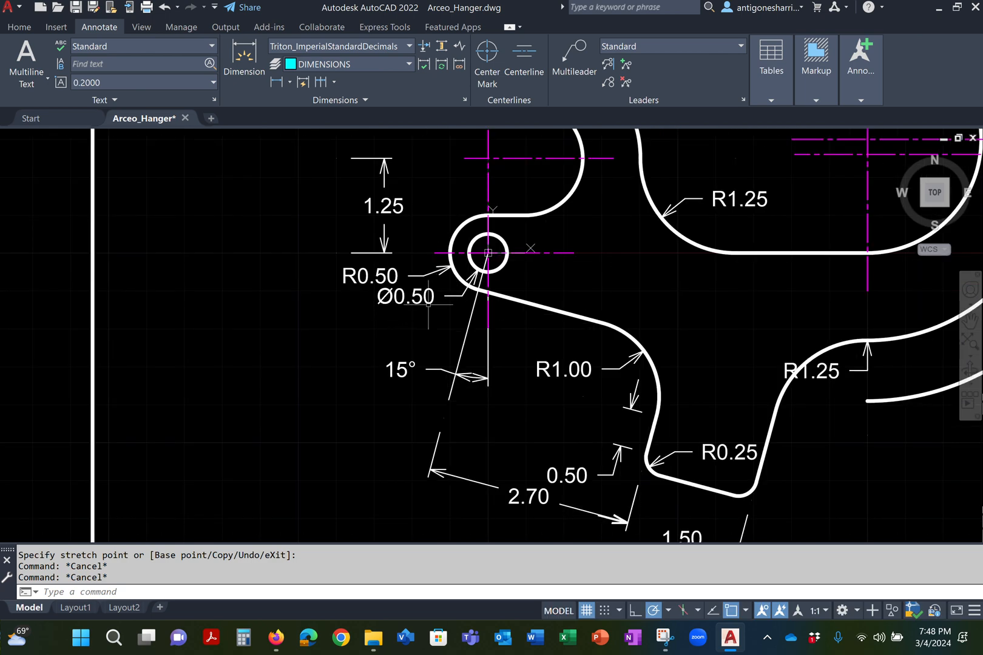
Step: Move the small hole's diameter dimension text down and to the left, clear of the R0.50 dimension and above the 15° text
{"action": "left_click", "coordinate": [411, 288]}
{"action": "scroll", "coordinate": [412, 286], "scroll_direction": "up", "scroll_amount": 2}
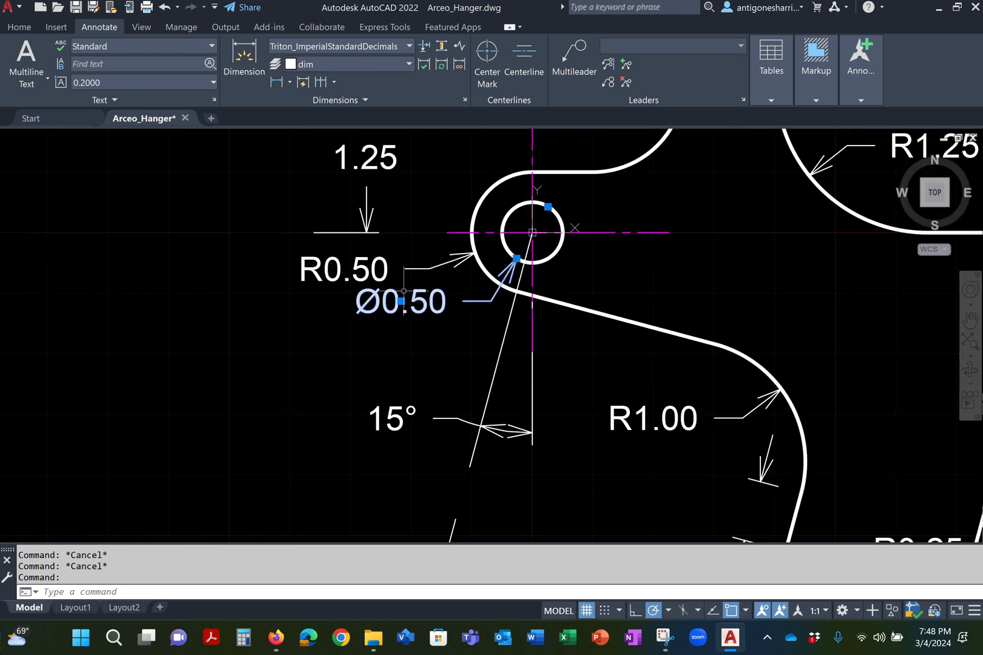
{"action": "left_click", "coordinate": [401, 302]}
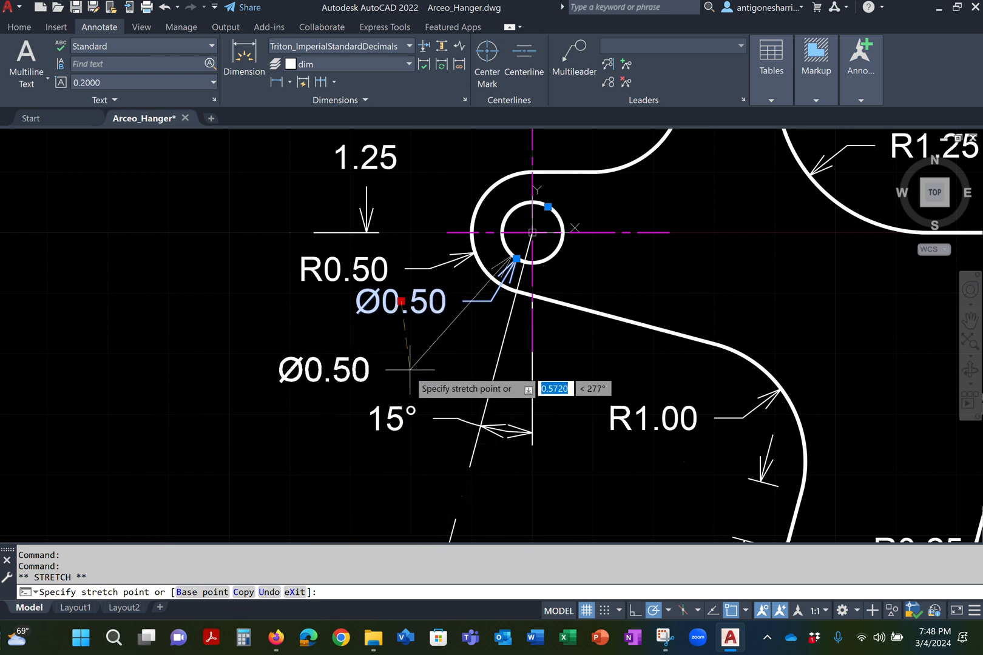
{"action": "left_click", "coordinate": [381, 373]}
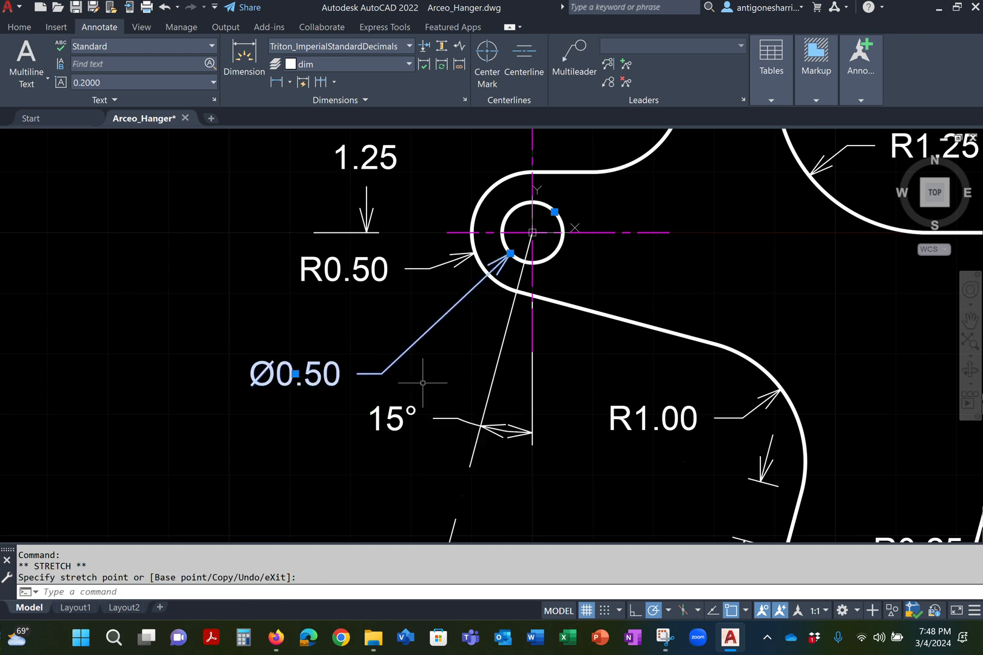
{"action": "scroll", "coordinate": [522, 371], "scroll_direction": "down", "scroll_amount": 4}
{"action": "mouse_move", "coordinate": [608, 279]}
{"action": "middle_mouse_down"}
{"action": "mouse_move", "coordinate": [540, 292]}
{"action": "mouse_move", "coordinate": [302, 476]}
{"action": "middle_mouse_up"}
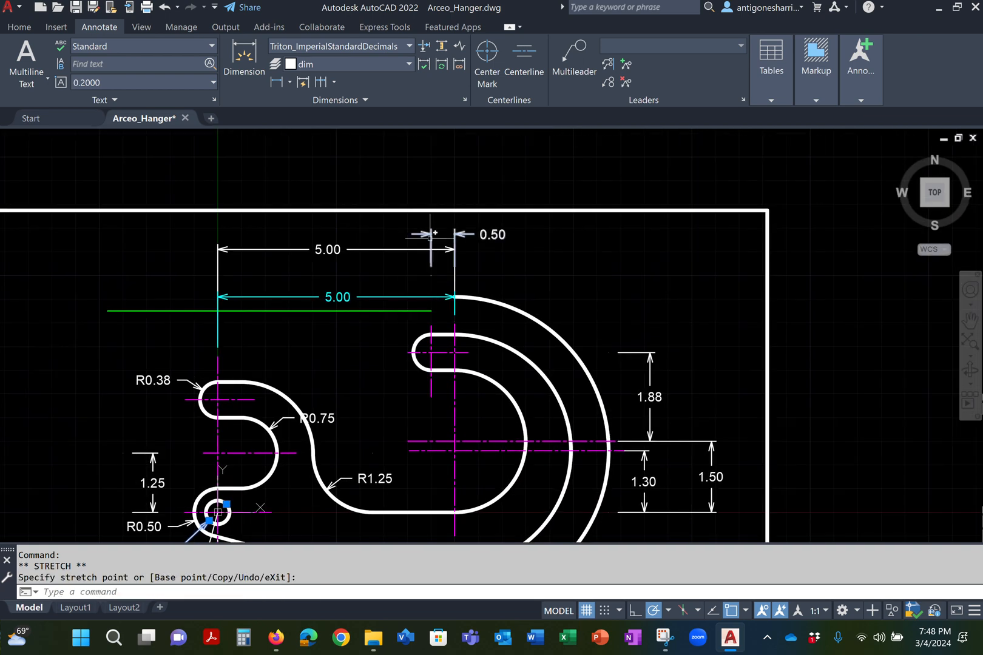
{"action": "scroll", "coordinate": [590, 448], "scroll_direction": "up", "scroll_amount": 4}
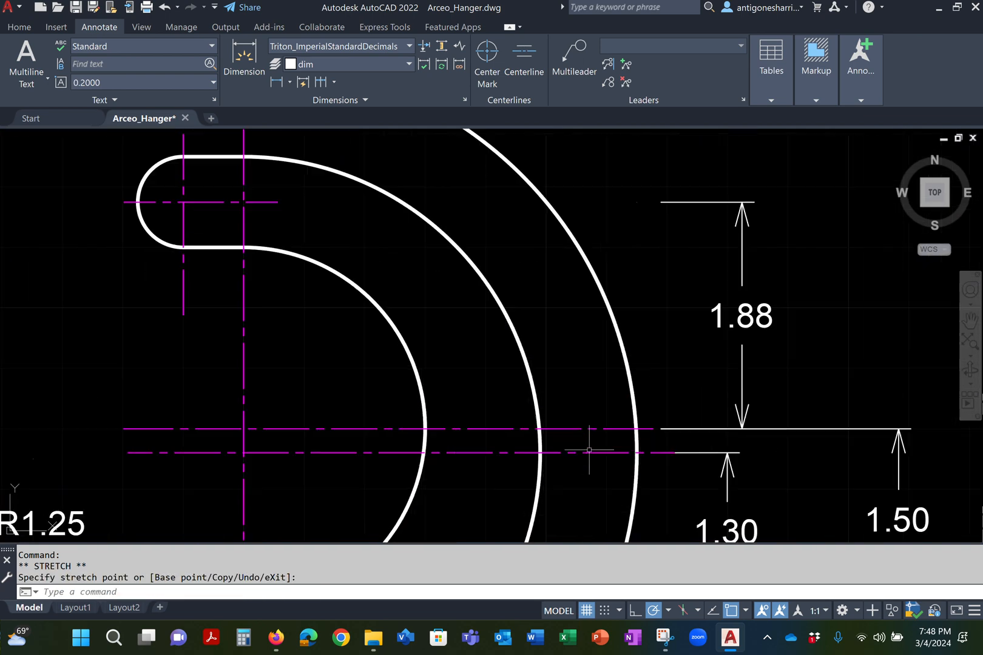
{"action": "left_click", "coordinate": [569, 226]}
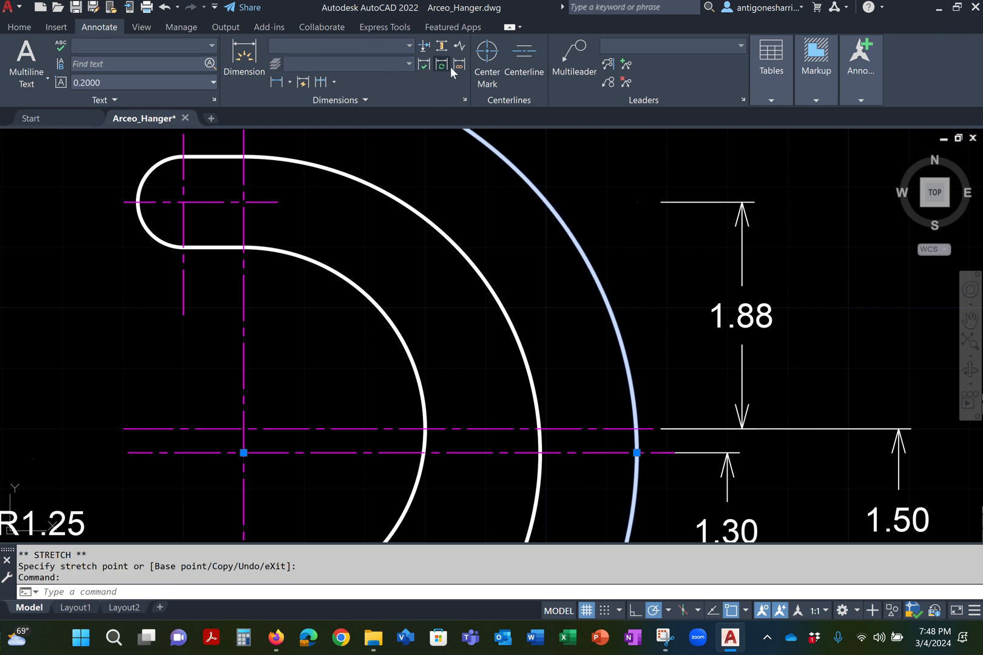
{"action": "scroll", "coordinate": [496, 246], "scroll_direction": "down", "scroll_amount": 2}
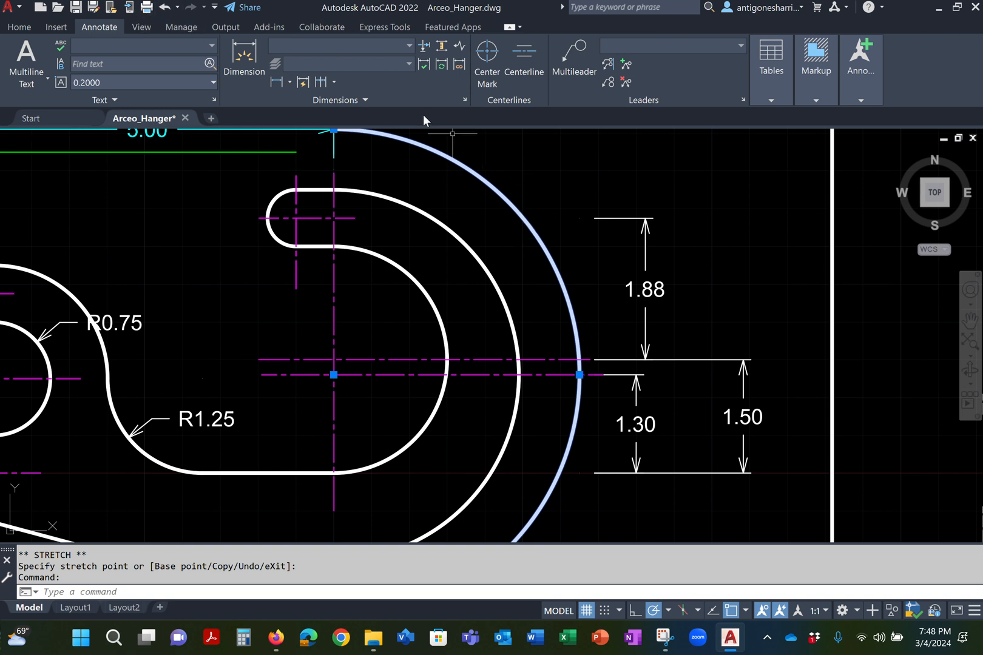
{"action": "key", "text": "Escape"}
{"action": "key", "text": "Escape"}
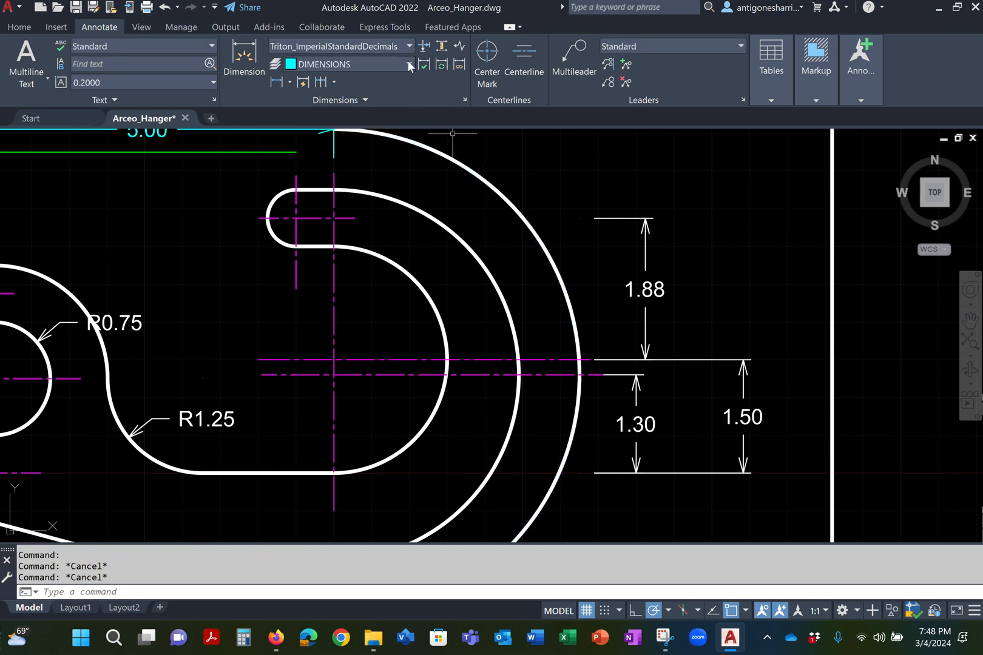
Step: Add a radius dimension to the large hook's middle arc, with its text outside the outermost arc at the upper right
{"action": "left_click", "coordinate": [290, 83]}
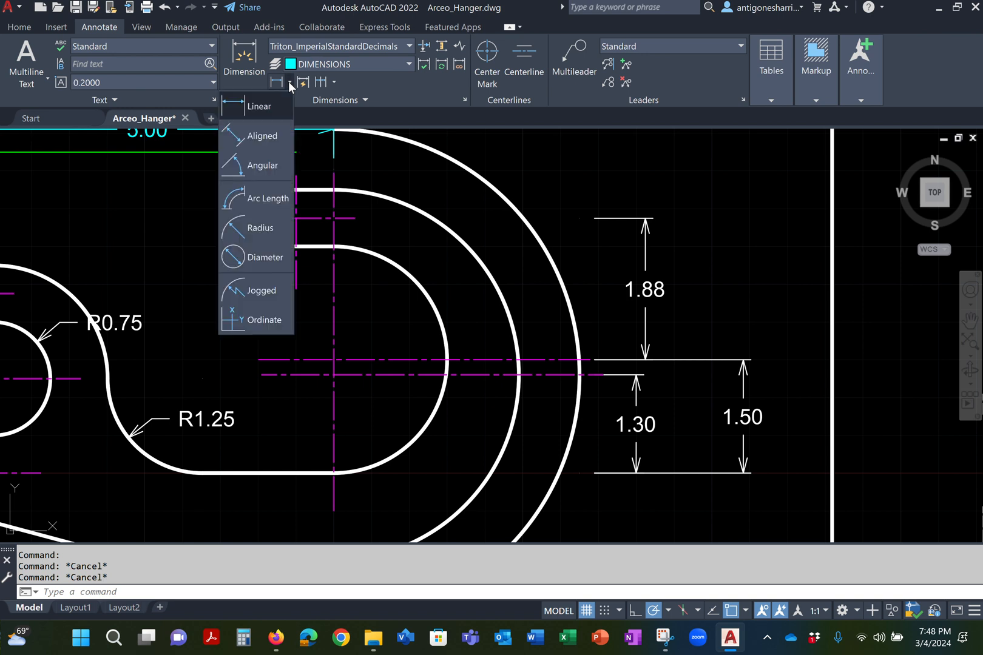
{"action": "left_click", "coordinate": [248, 225]}
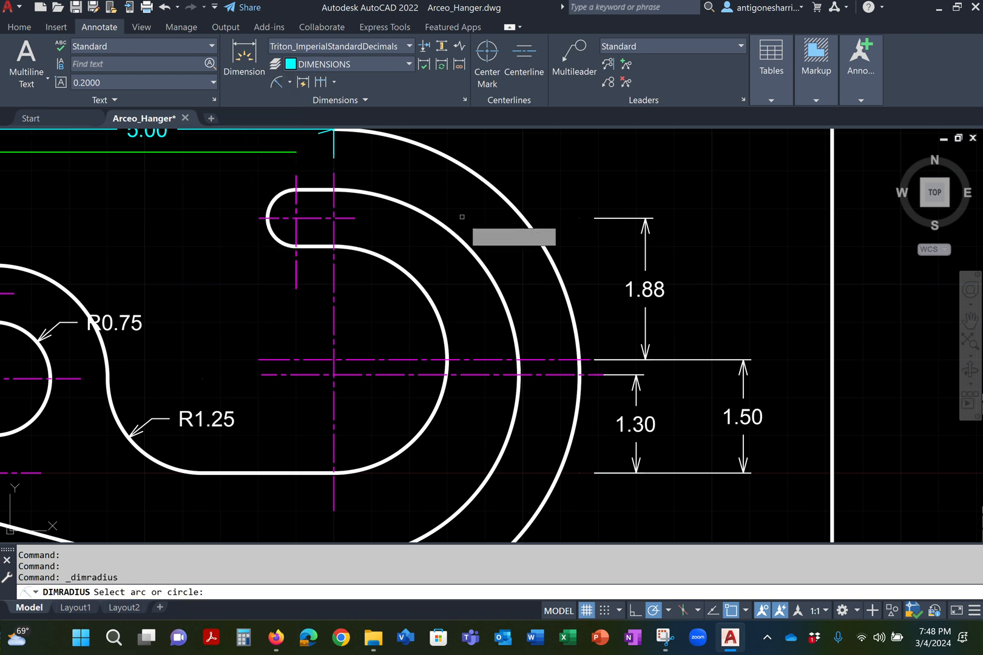
{"action": "left_click", "coordinate": [463, 241]}
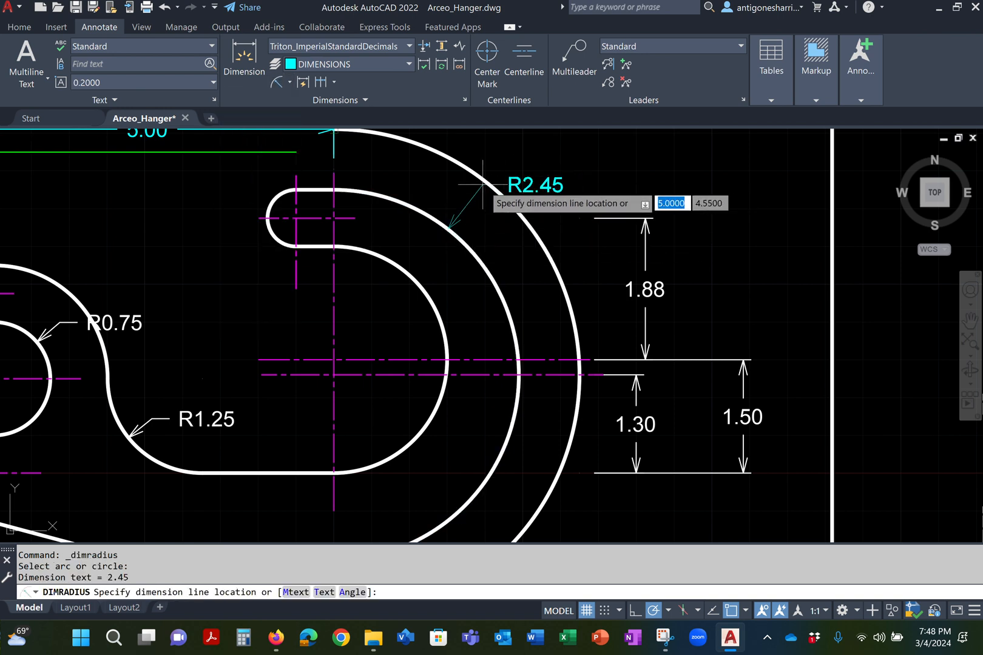
{"action": "left_click", "coordinate": [504, 163]}
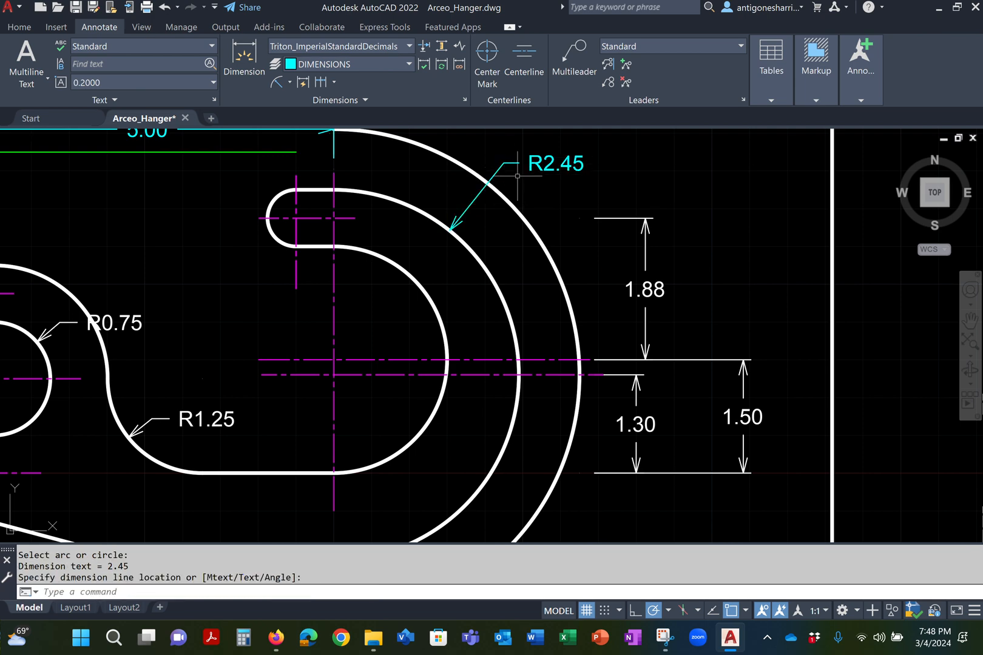
{"action": "key", "text": "Escape"}
Step: Try to reposition the middle arc's radius dimension text so that its leader bends at the outermost arc
{"action": "left_click", "coordinate": [549, 164]}
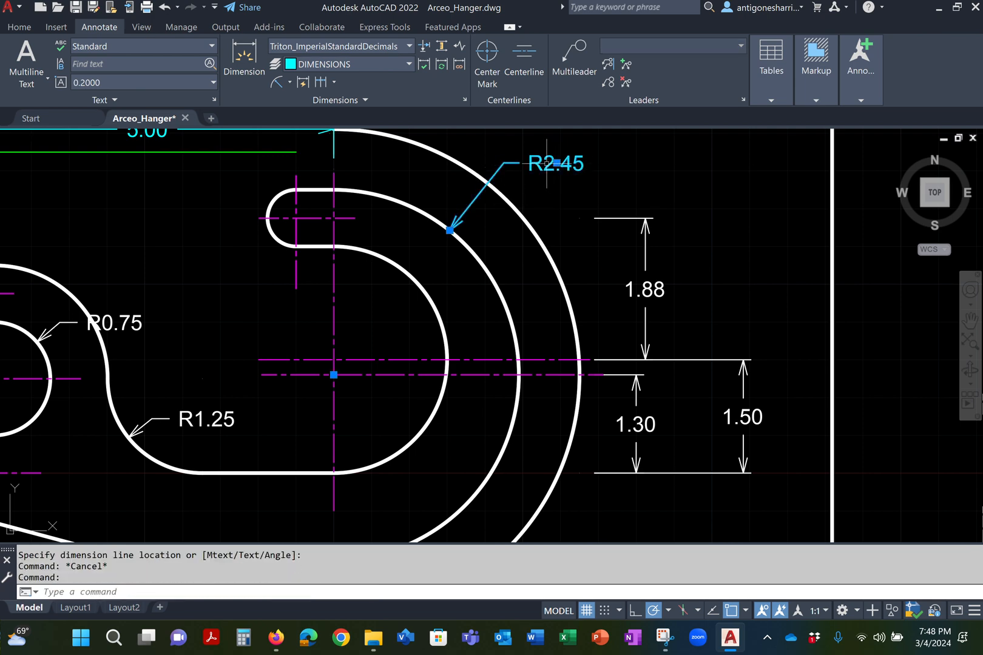
{"action": "scroll", "coordinate": [534, 164], "scroll_direction": "up", "scroll_amount": 5}
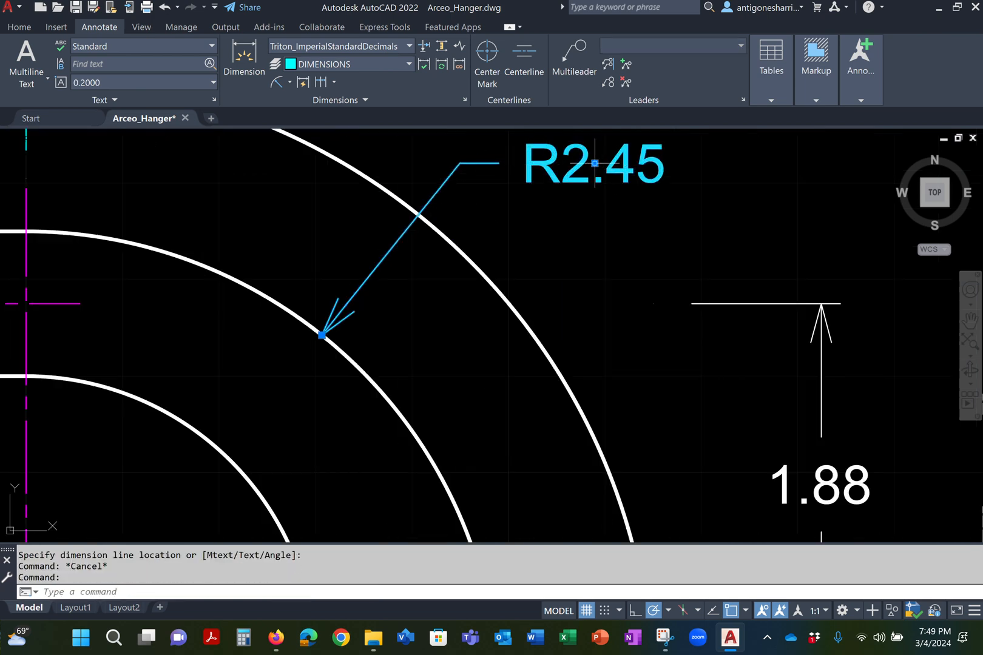
{"action": "left_click", "coordinate": [595, 164]}
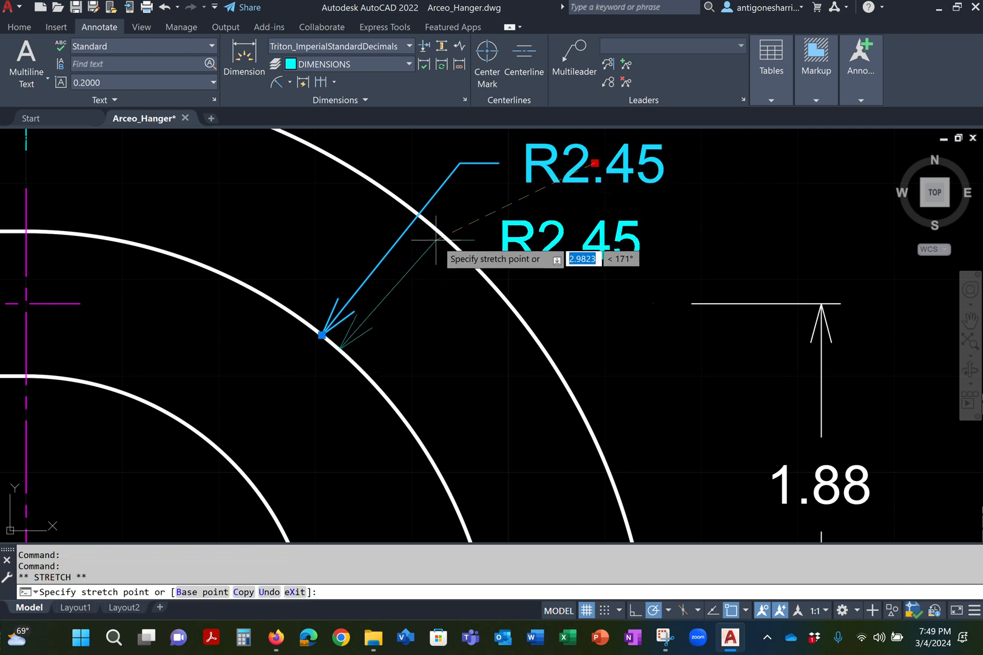
{"action": "left_click", "coordinate": [485, 230]}
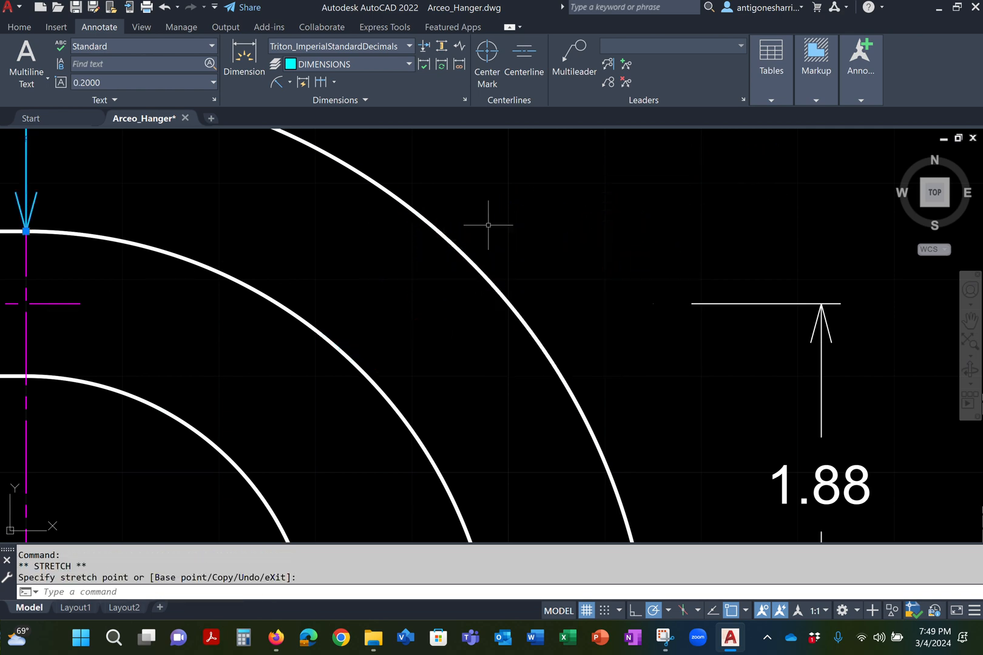
{"action": "scroll", "coordinate": [424, 202], "scroll_direction": "down", "scroll_amount": 5}
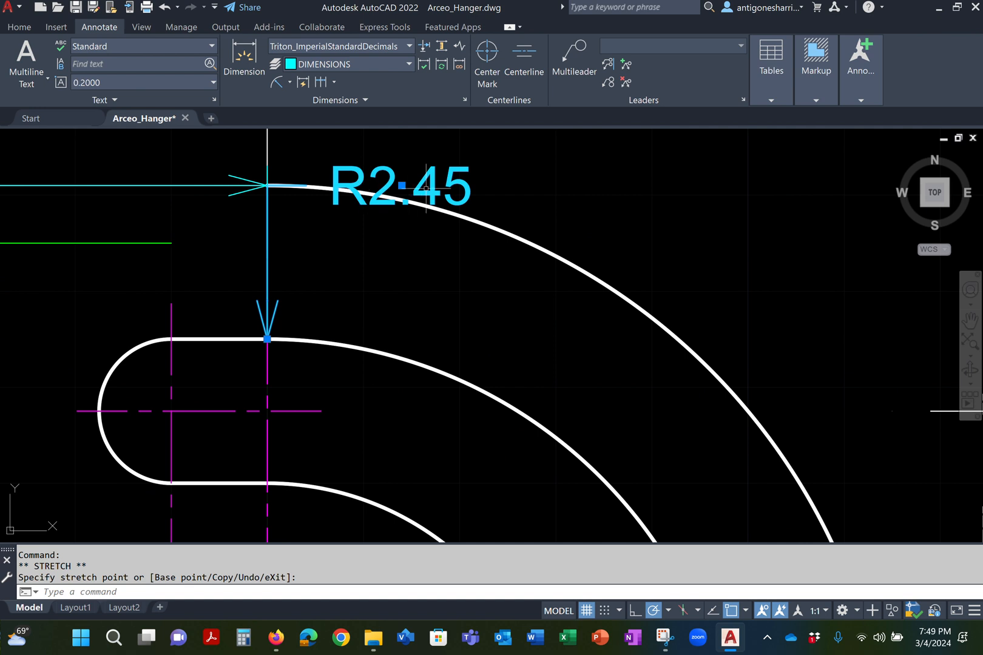
{"action": "left_click", "coordinate": [401, 185]}
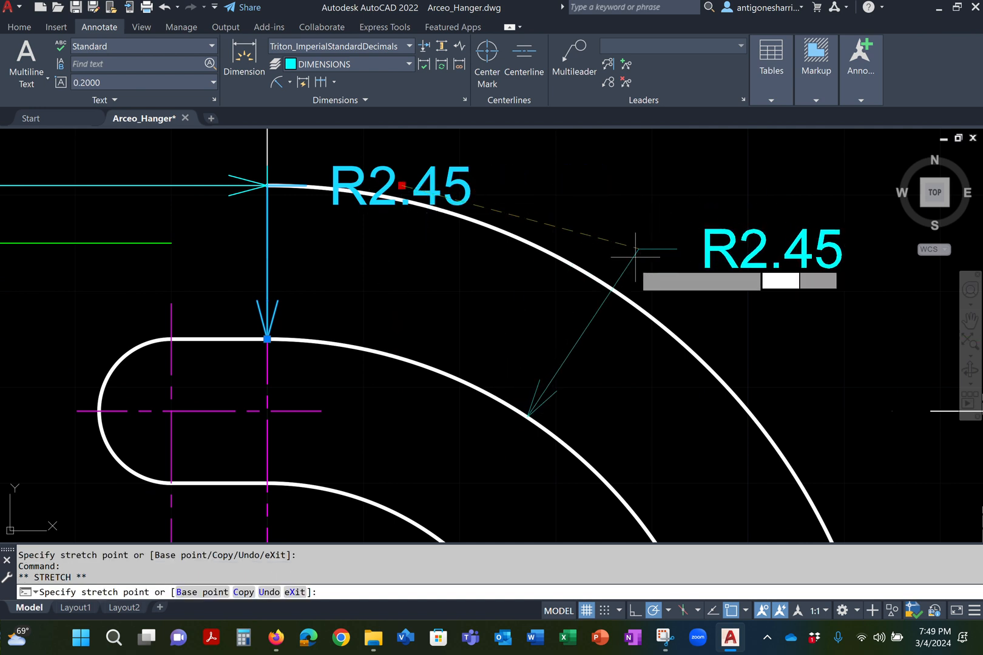
{"action": "left_click", "coordinate": [654, 212]}
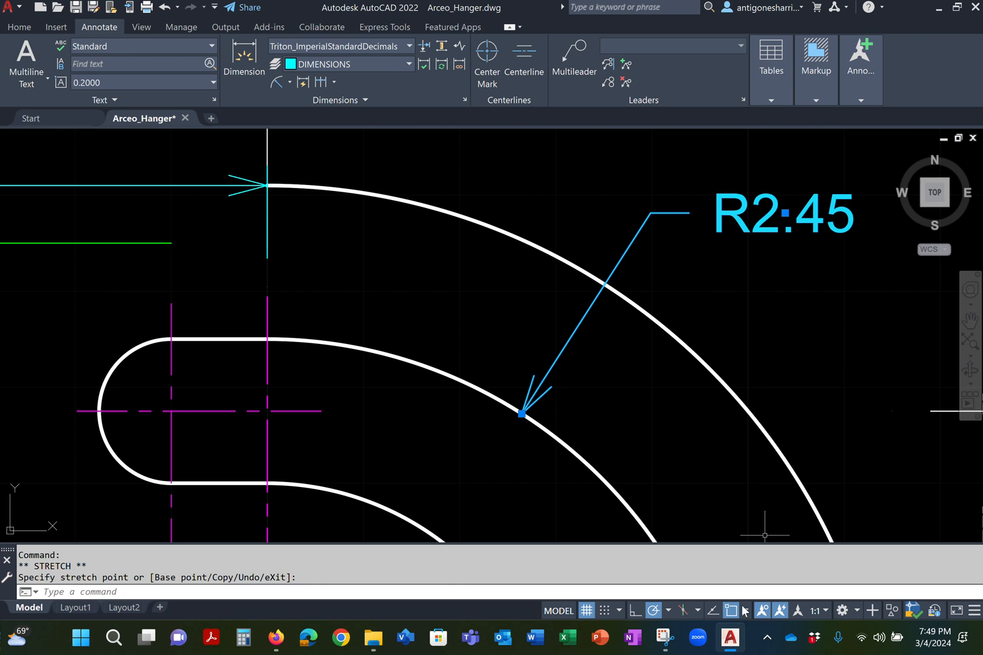
Step: Enable the Intersection and Center object snap modes and turn on Object Snap Tracking in the drafting settings
{"action": "right_click", "coordinate": [653, 616]}
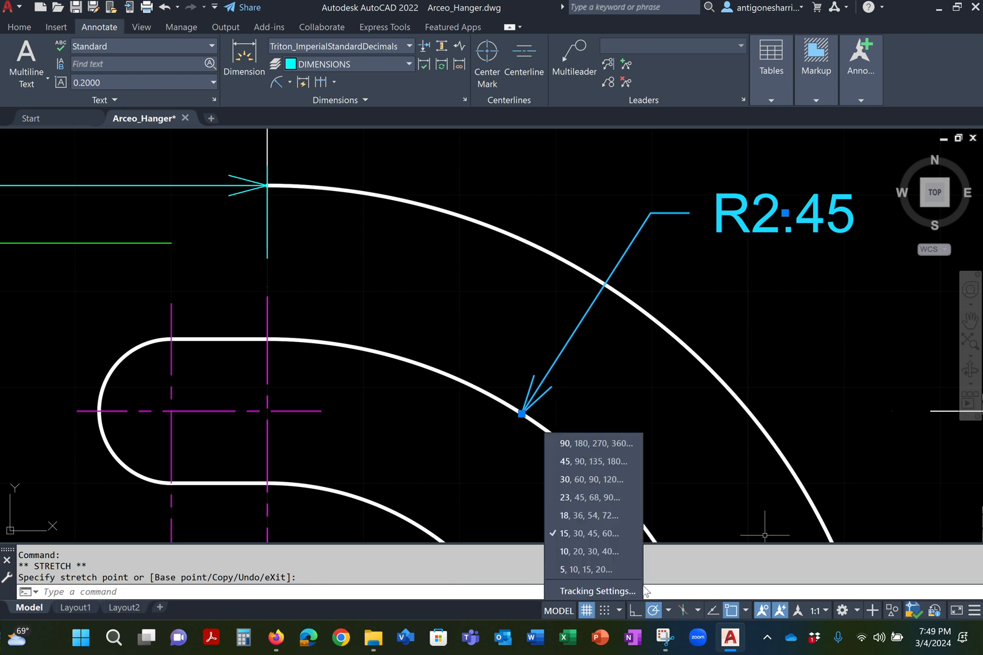
{"action": "left_click", "coordinate": [609, 591]}
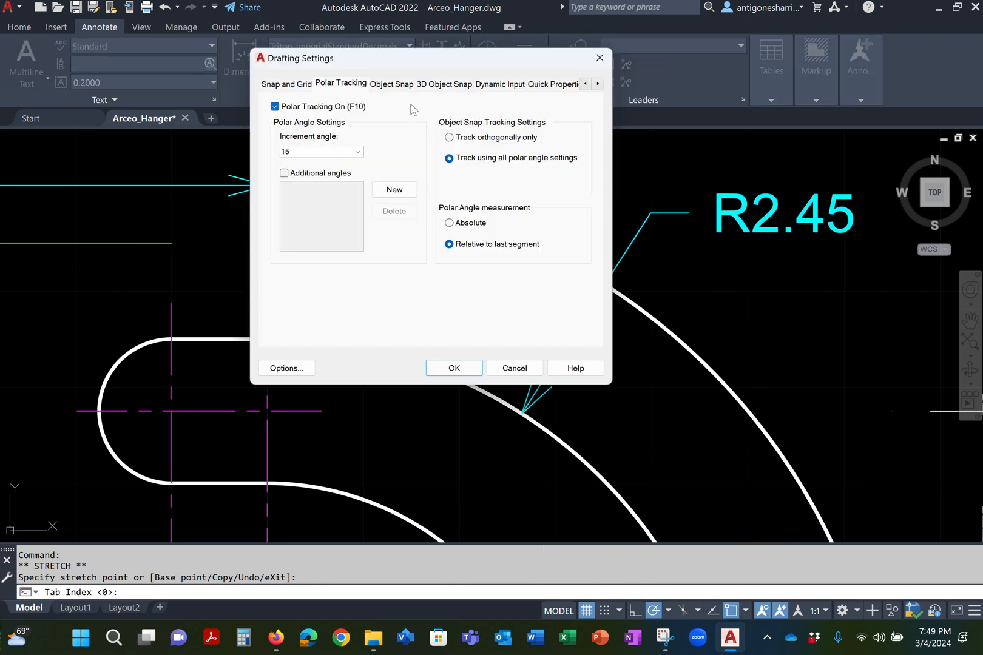
{"action": "left_click", "coordinate": [394, 85]}
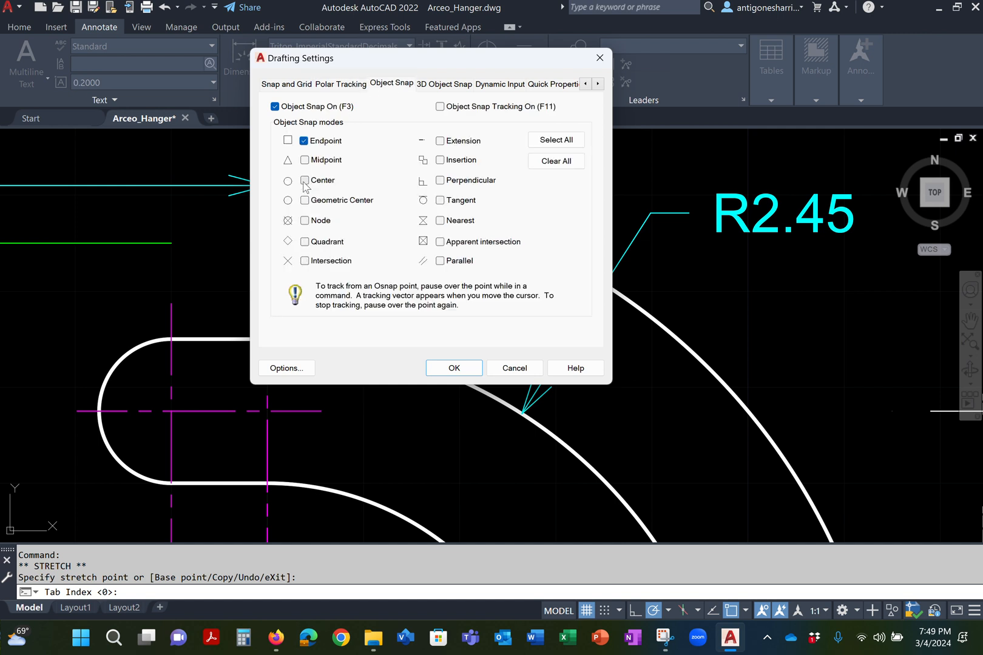
{"action": "left_click", "coordinate": [309, 262]}
{"action": "left_click", "coordinate": [305, 181]}
{"action": "left_click", "coordinate": [440, 107]}
{"action": "left_click", "coordinate": [452, 368]}
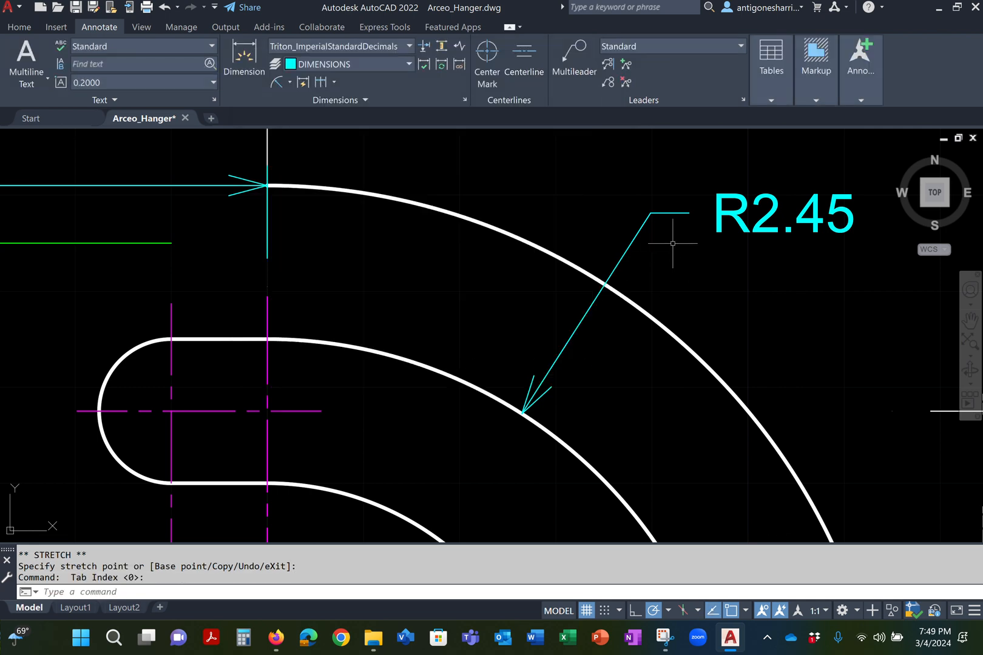
Step: Try to snap the middle arc's radius dimension leader bend onto the outermost arc
{"action": "left_click", "coordinate": [665, 211]}
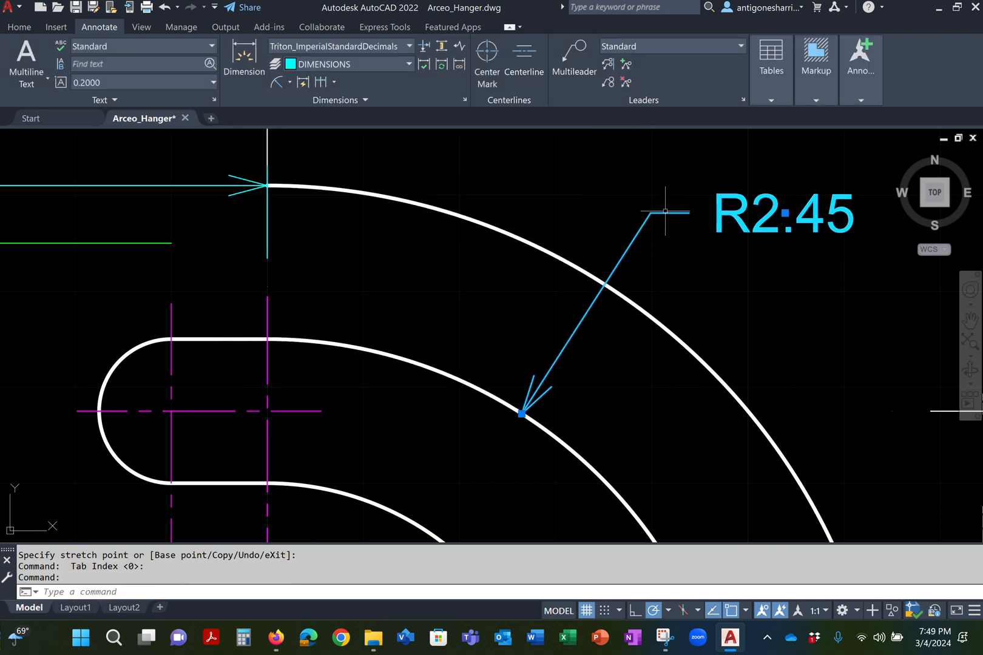
{"action": "left_click", "coordinate": [784, 213]}
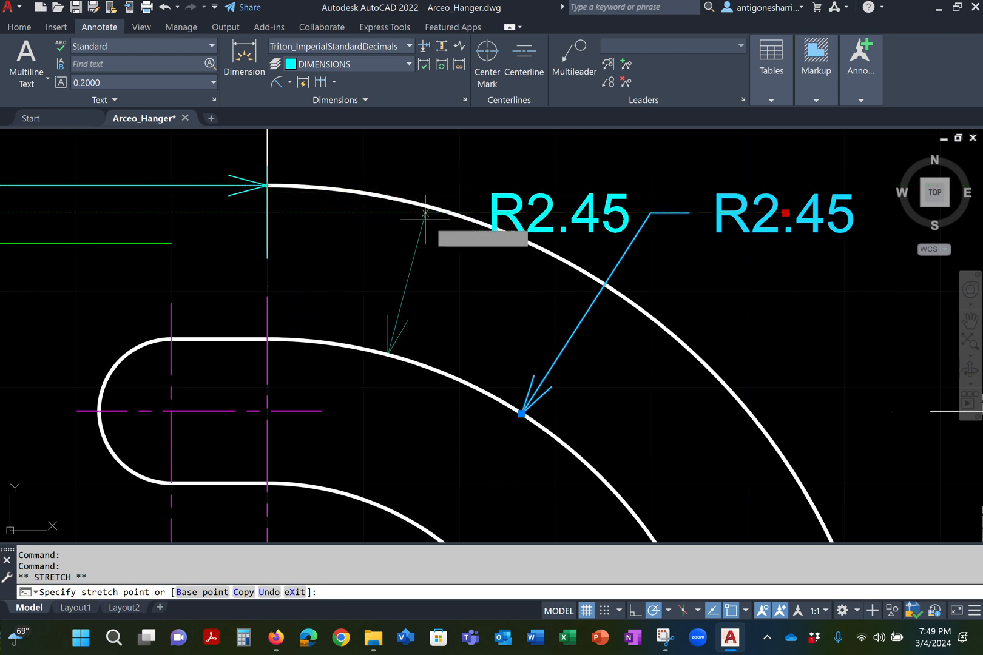
{"action": "left_click", "coordinate": [269, 183]}
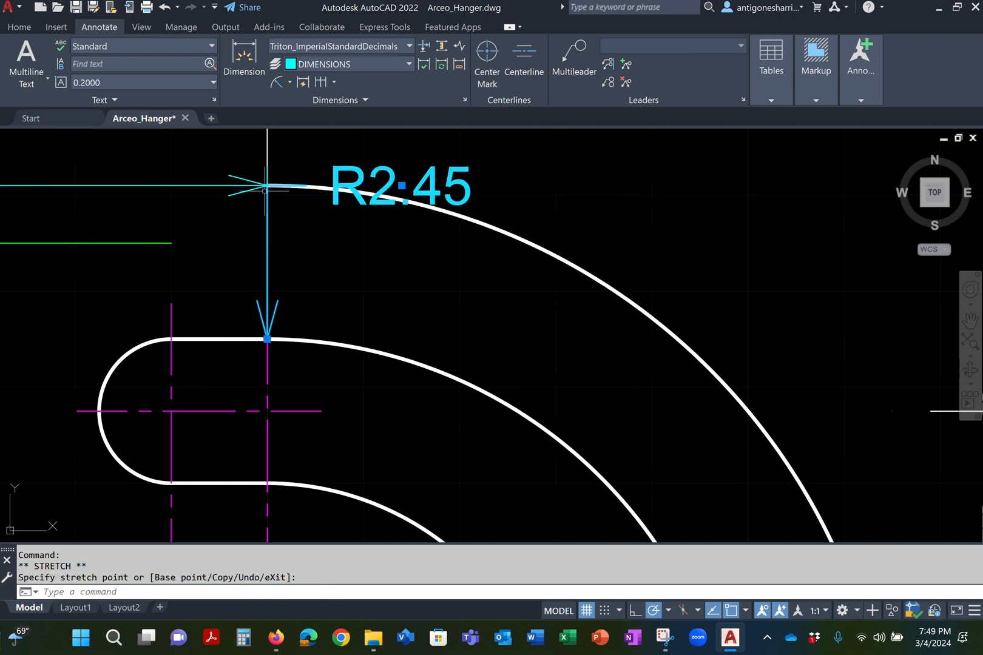
{"action": "left_click", "coordinate": [404, 183]}
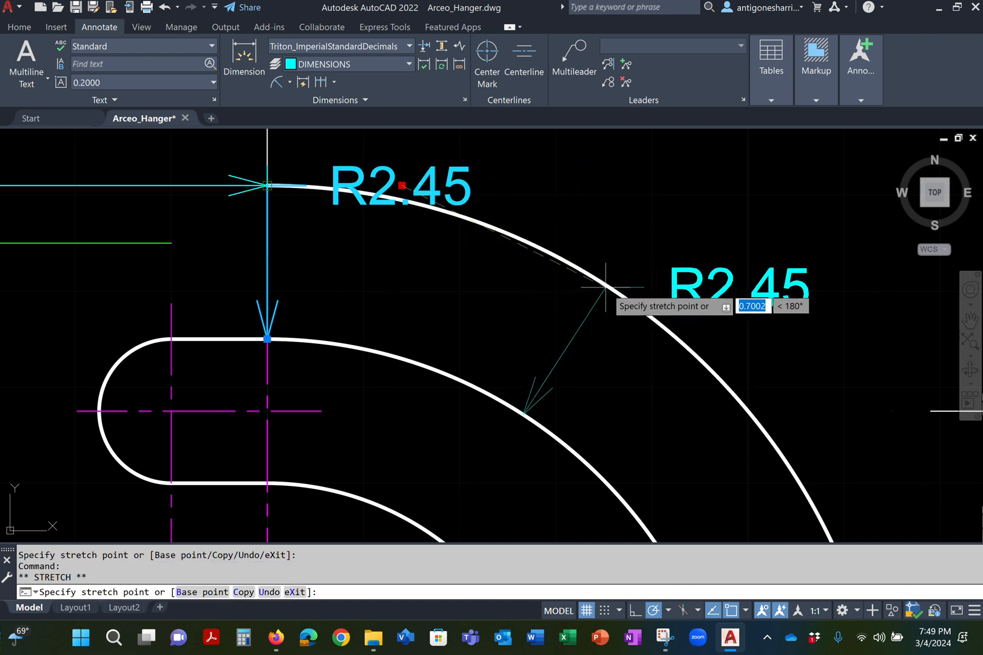
{"action": "key", "text": "Escape"}
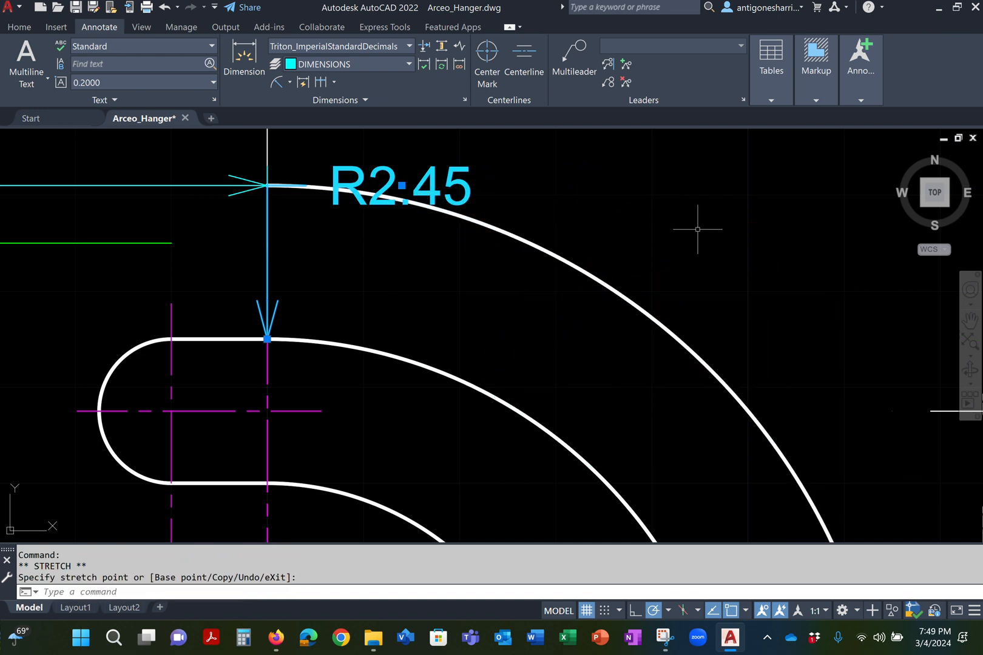
Step: Place the middle arc's radius dimension text outside the outermost arc and snap its leader bend to where the leader crosses that arc
{"action": "left_click", "coordinate": [403, 185]}
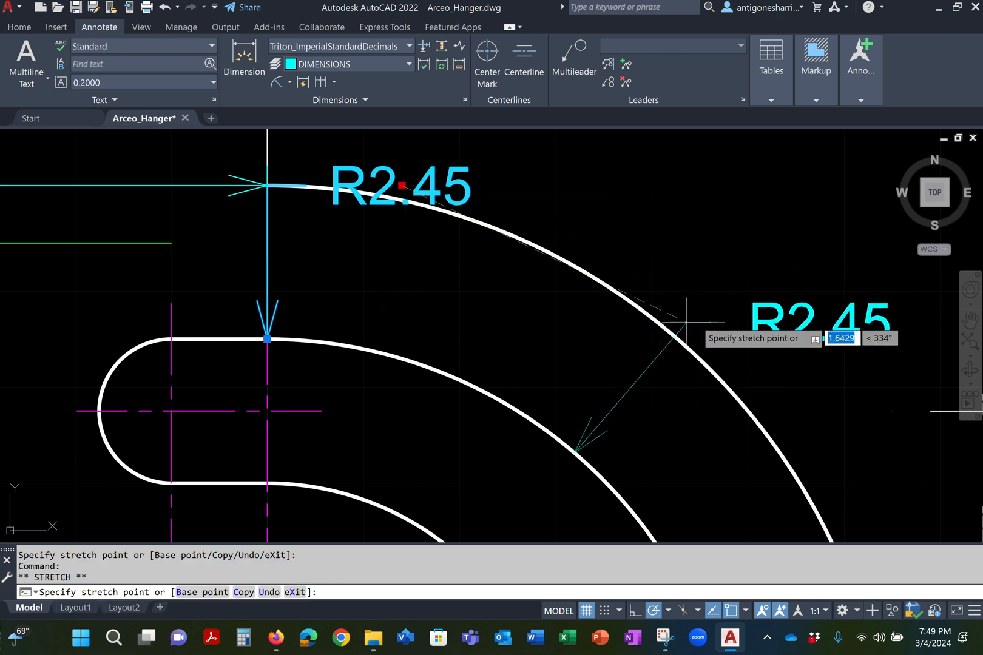
{"action": "left_click", "coordinate": [732, 306]}
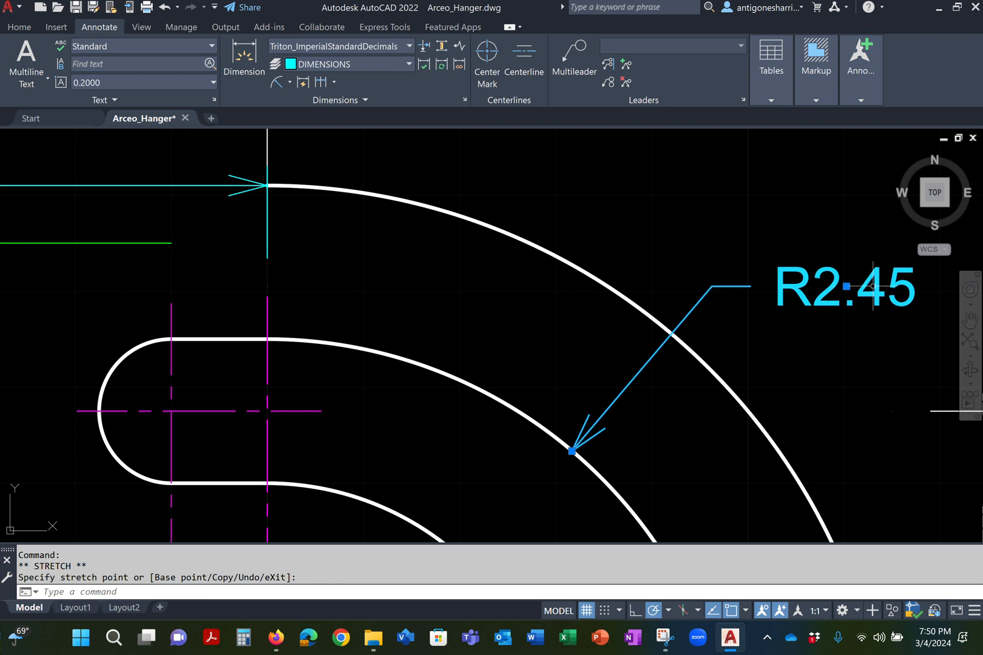
{"action": "left_click", "coordinate": [846, 286]}
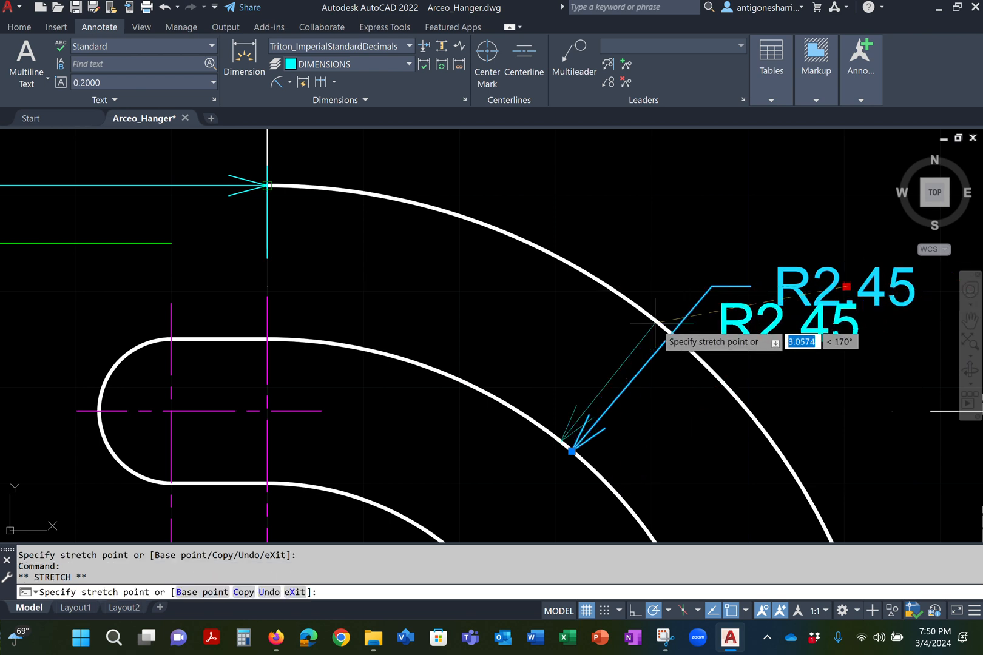
{"action": "left_click", "coordinate": [671, 332]}
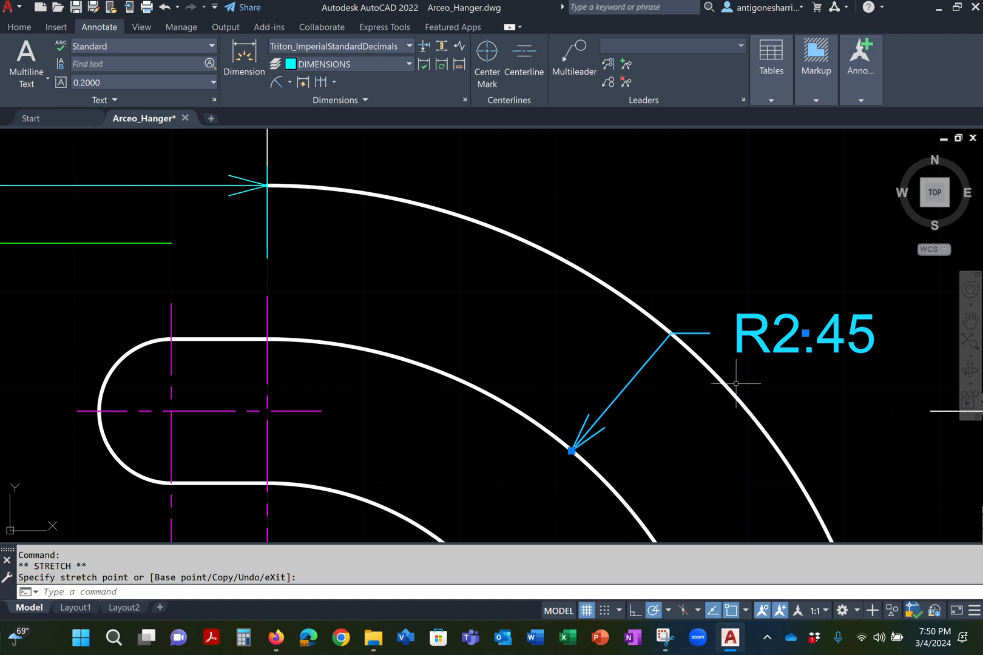
Step: Add a radius dimension to the large hook's inner arc, placing its leader bend on the outermost arc below the middle arc's radius text
{"action": "scroll", "coordinate": [678, 391], "scroll_direction": "down", "scroll_amount": 2}
{"action": "middle_click_drag", "start_coordinate": [667, 420], "coordinate": [451, 217]}
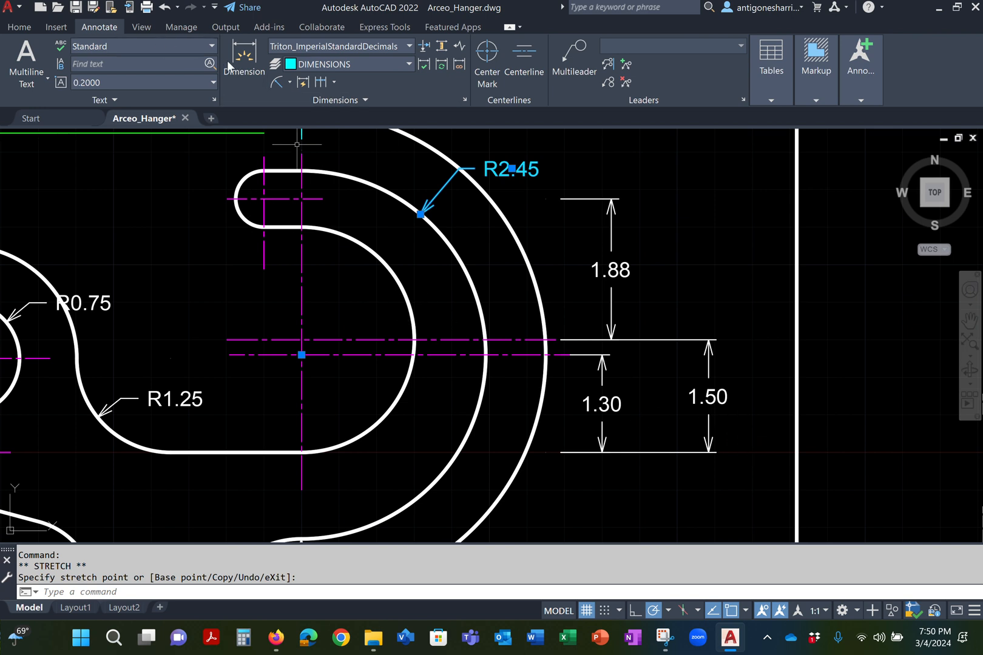
{"action": "left_click", "coordinate": [276, 82]}
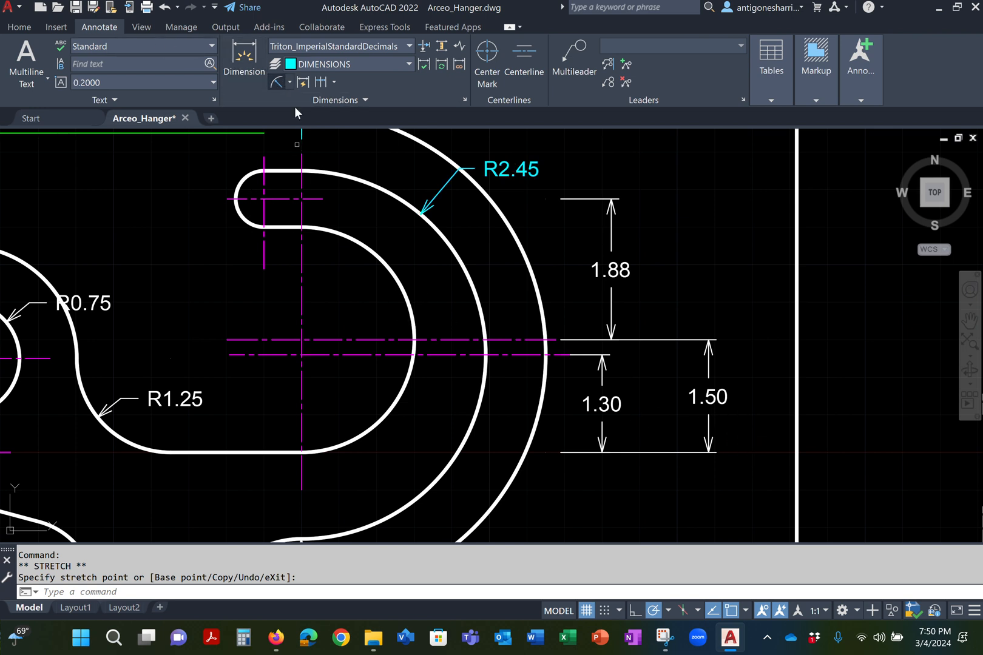
{"action": "left_click", "coordinate": [410, 298]}
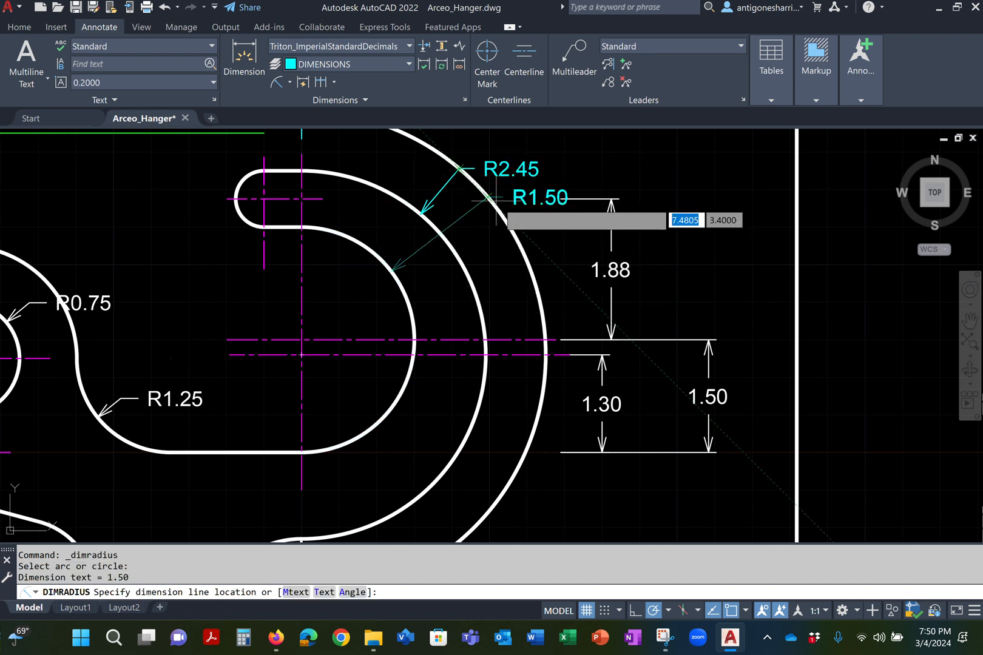
{"action": "left_click", "coordinate": [495, 198]}
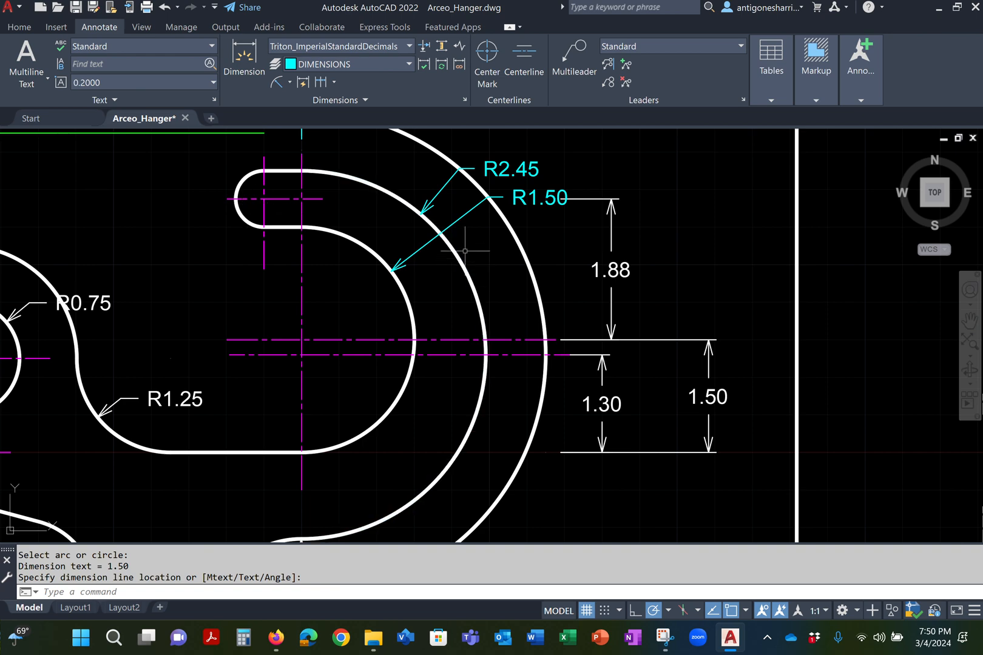
{"action": "middle_click_drag", "start_coordinate": [468, 260], "coordinate": [521, 402]}
{"action": "scroll", "coordinate": [549, 336], "scroll_direction": "down", "scroll_amount": 2}
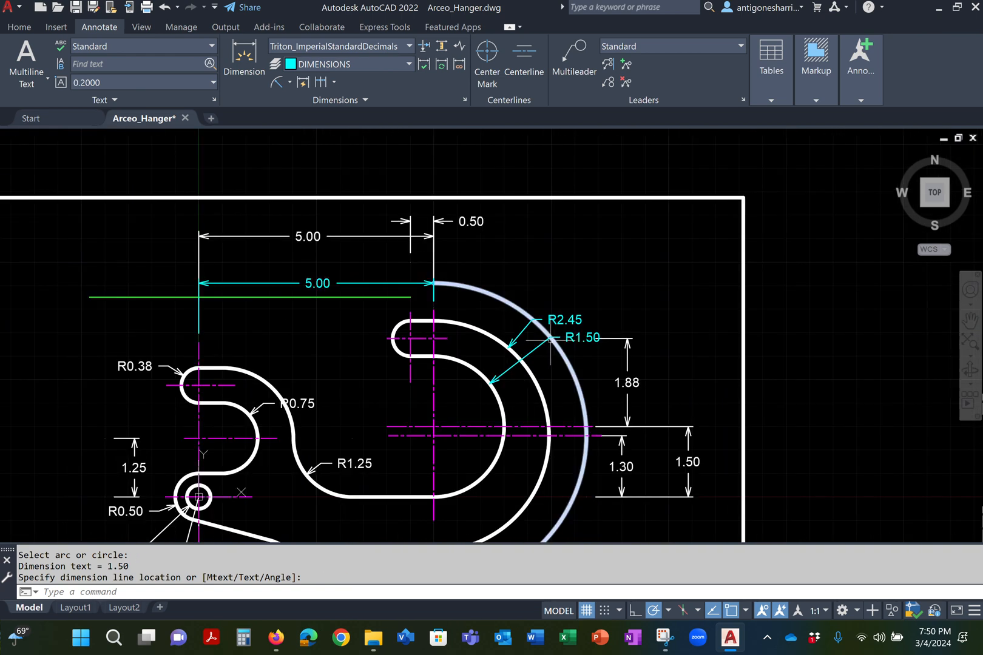
Step: Review the measurement scale factor in the primary units of the Triton_ImperialStandardDecimals dimension style, leaving the settings untouched
{"action": "scroll", "coordinate": [548, 335], "scroll_direction": "up", "scroll_amount": 2}
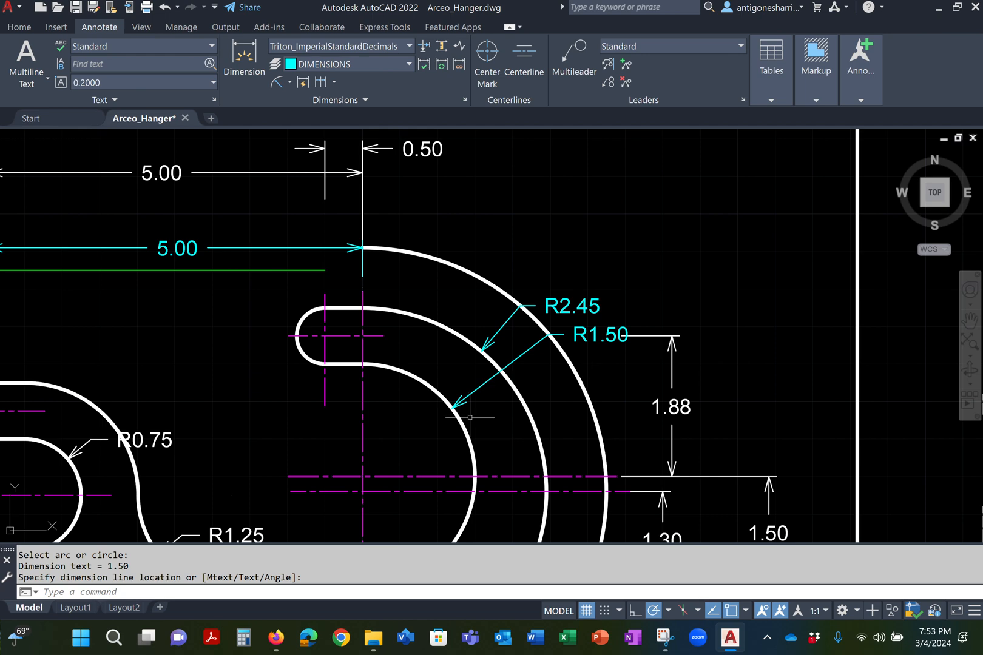
{"action": "left_click", "coordinate": [466, 100]}
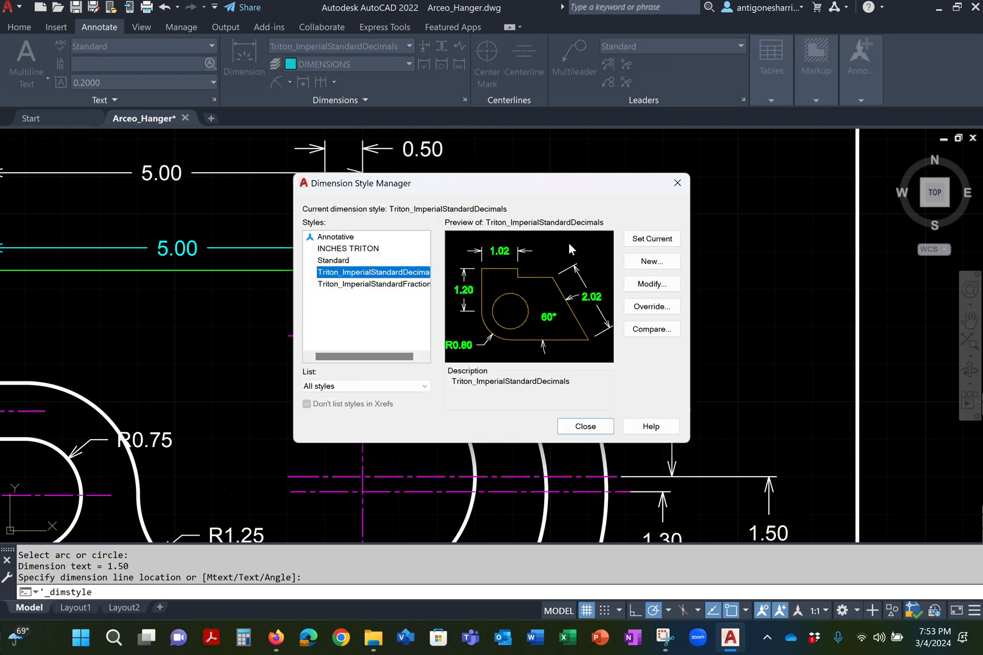
{"action": "left_click", "coordinate": [643, 288]}
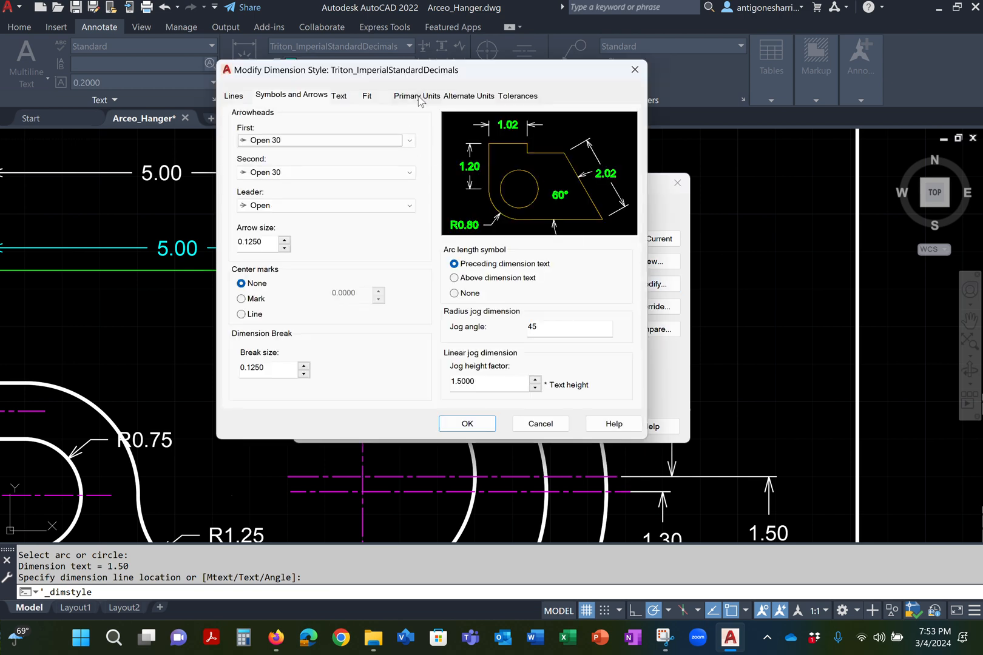
{"action": "left_click", "coordinate": [418, 95]}
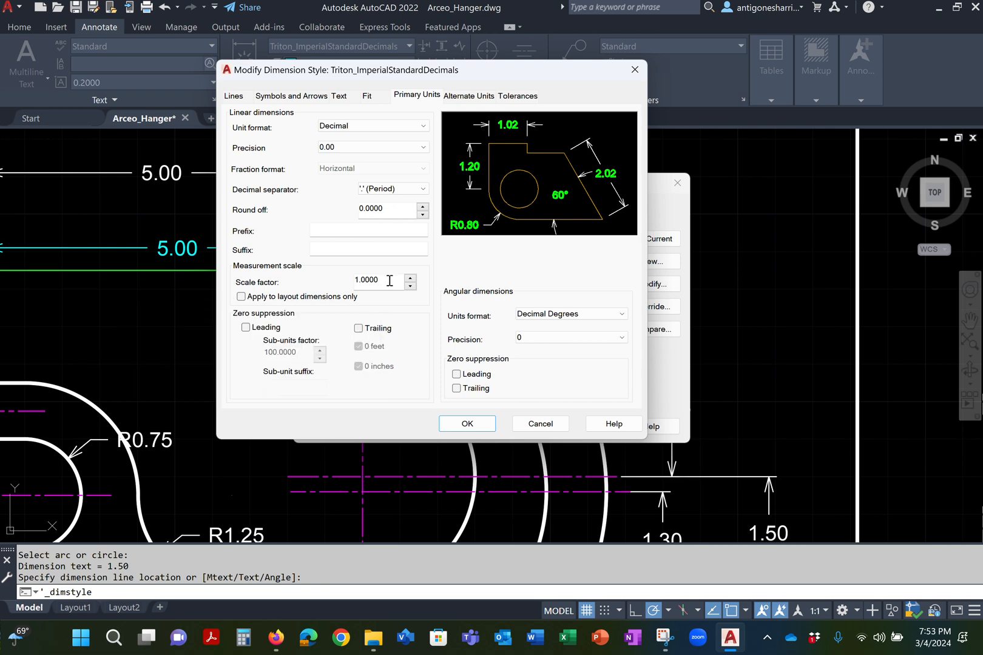
{"action": "double_click", "coordinate": [360, 279]}
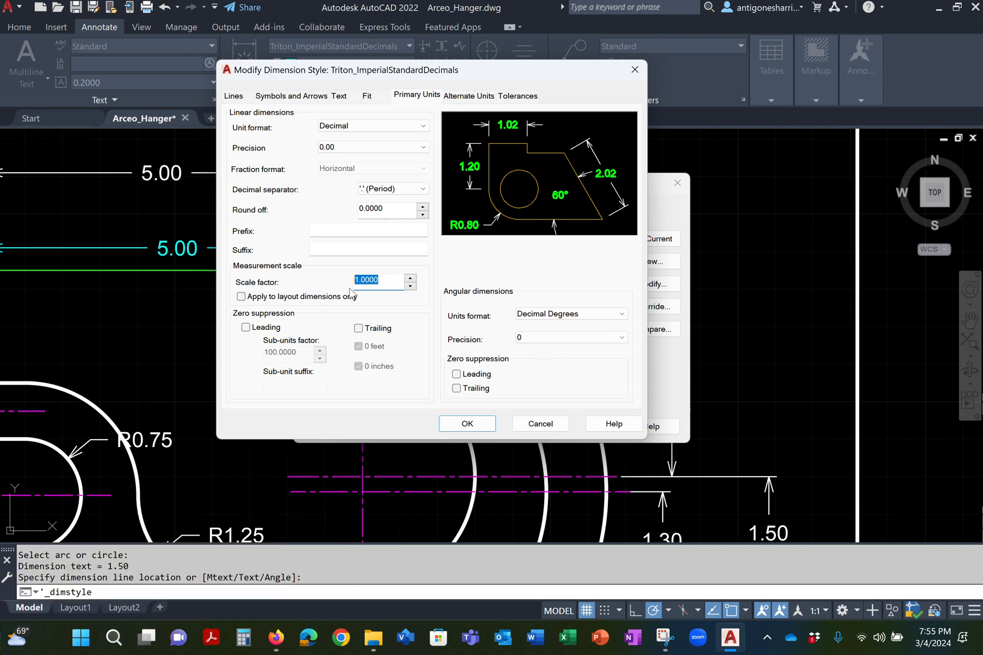
{"action": "left_click", "coordinate": [546, 425]}
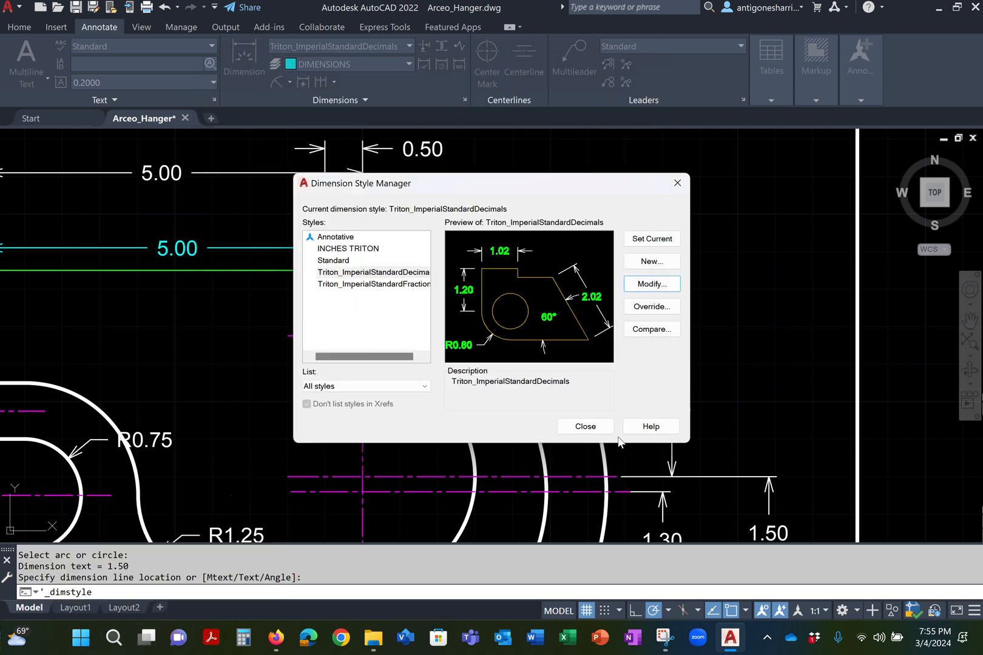
{"action": "left_click", "coordinate": [584, 427]}
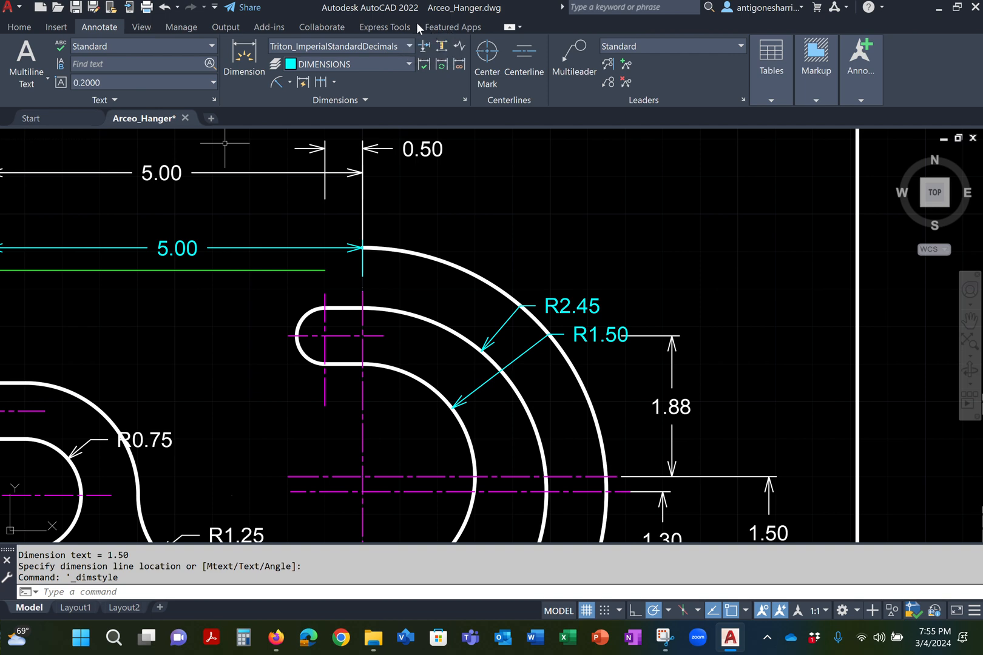
Step: Snap the lower 5.00 dimension's extension-line origin at the large hook to the upper end of the vertical centerline
{"action": "scroll", "coordinate": [433, 252], "scroll_direction": "down", "scroll_amount": 4}
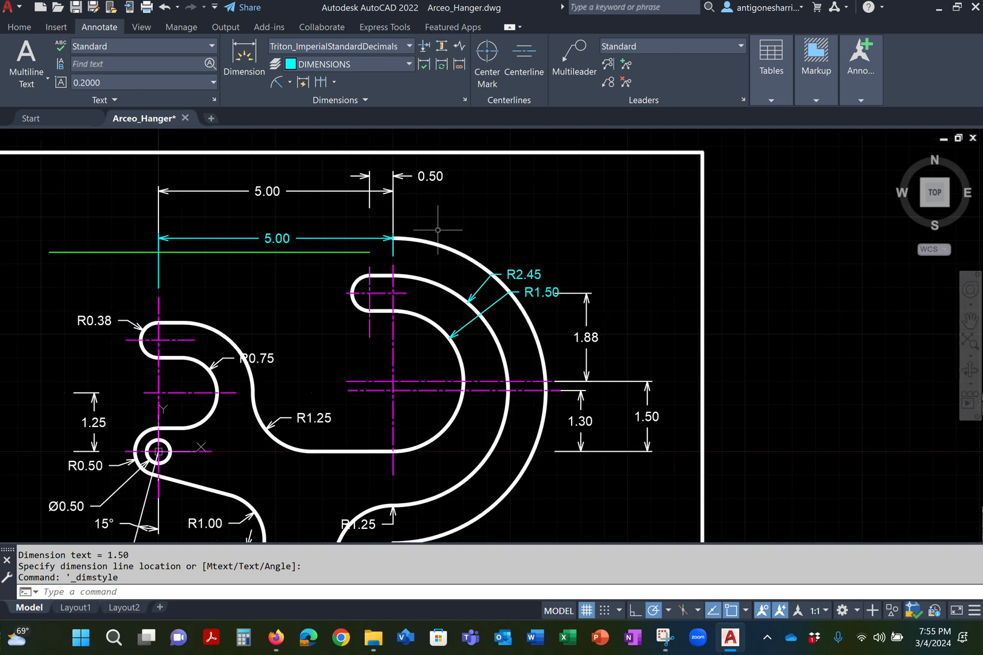
{"action": "scroll", "coordinate": [412, 284], "scroll_direction": "up", "scroll_amount": 2}
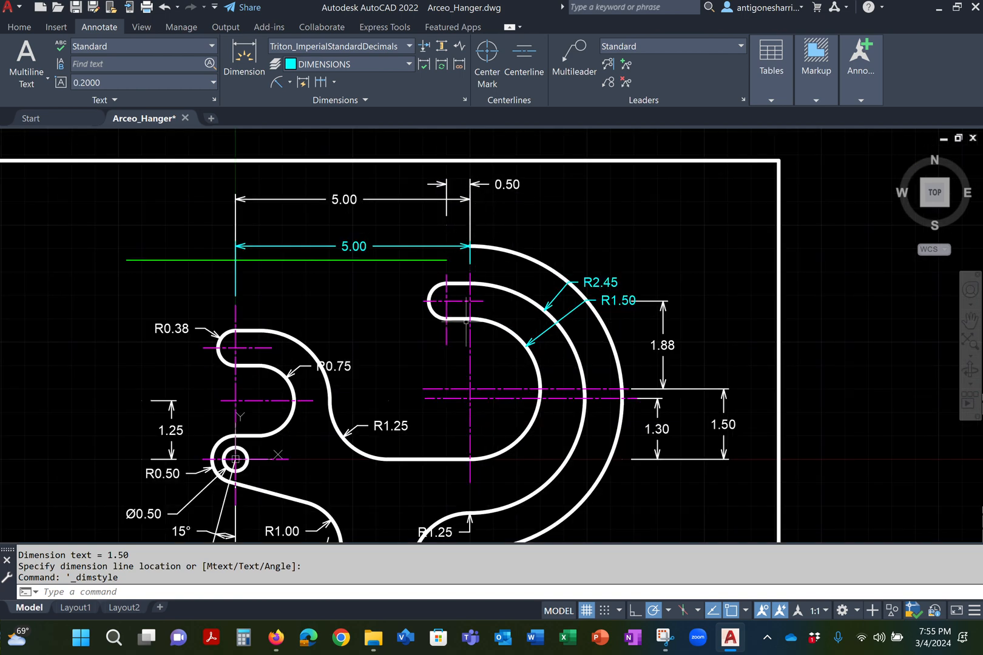
{"action": "scroll", "coordinate": [457, 183], "scroll_direction": "up", "scroll_amount": 3}
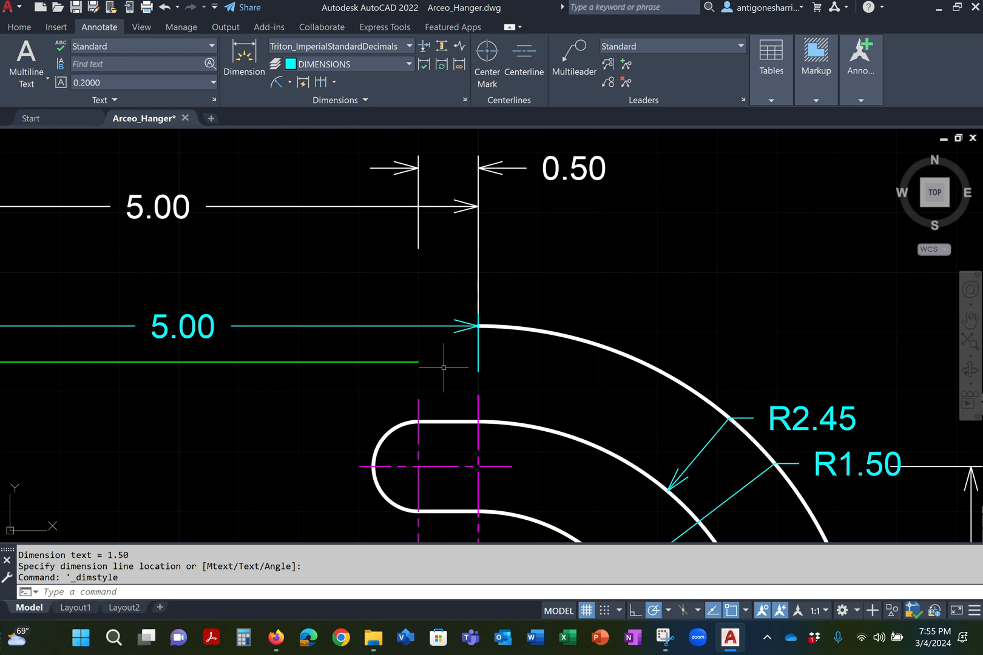
{"action": "scroll", "coordinate": [466, 395], "scroll_direction": "down", "scroll_amount": 1}
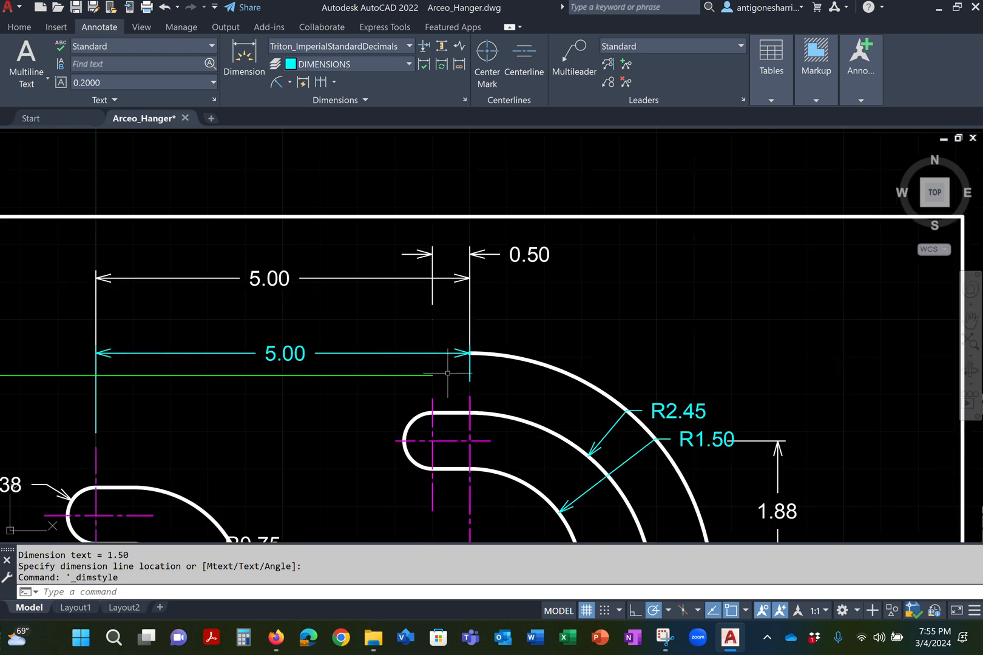
{"action": "left_click", "coordinate": [433, 343]}
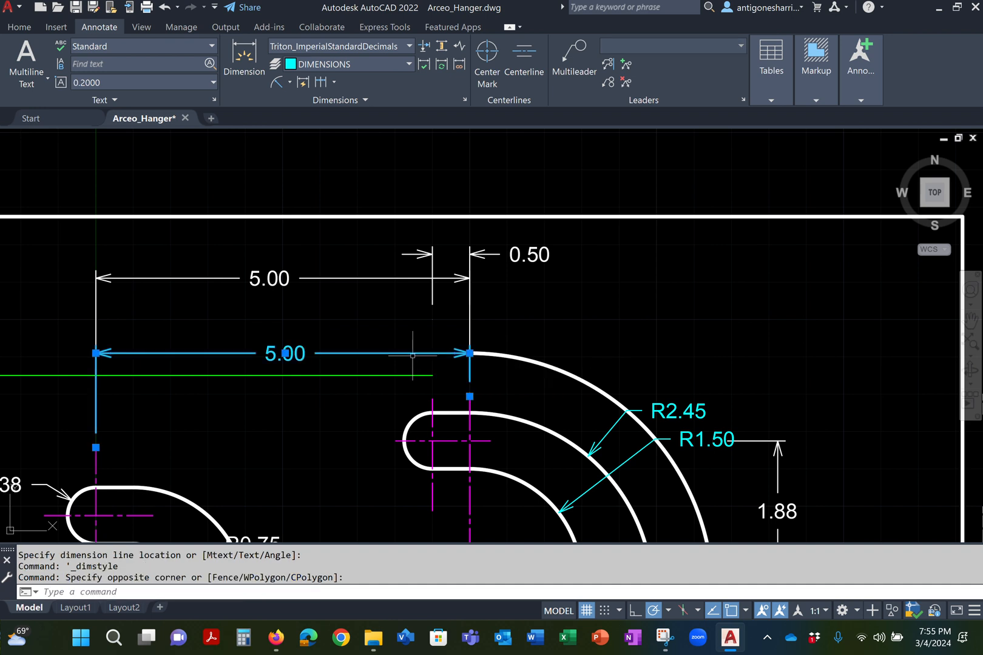
{"action": "scroll", "coordinate": [446, 383], "scroll_direction": "up", "scroll_amount": 4}
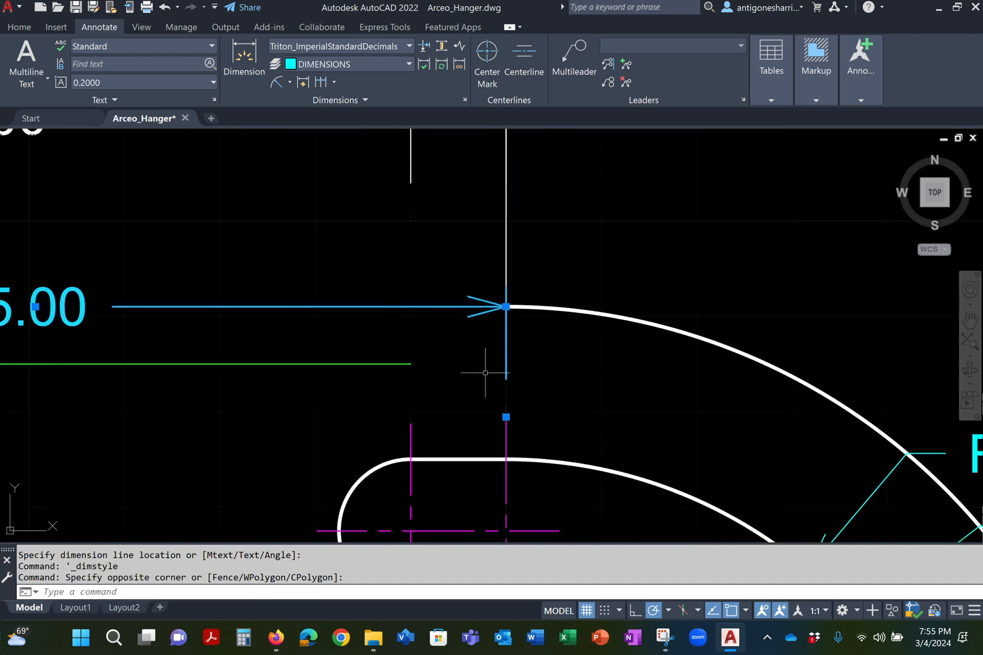
{"action": "left_click", "coordinate": [506, 417]}
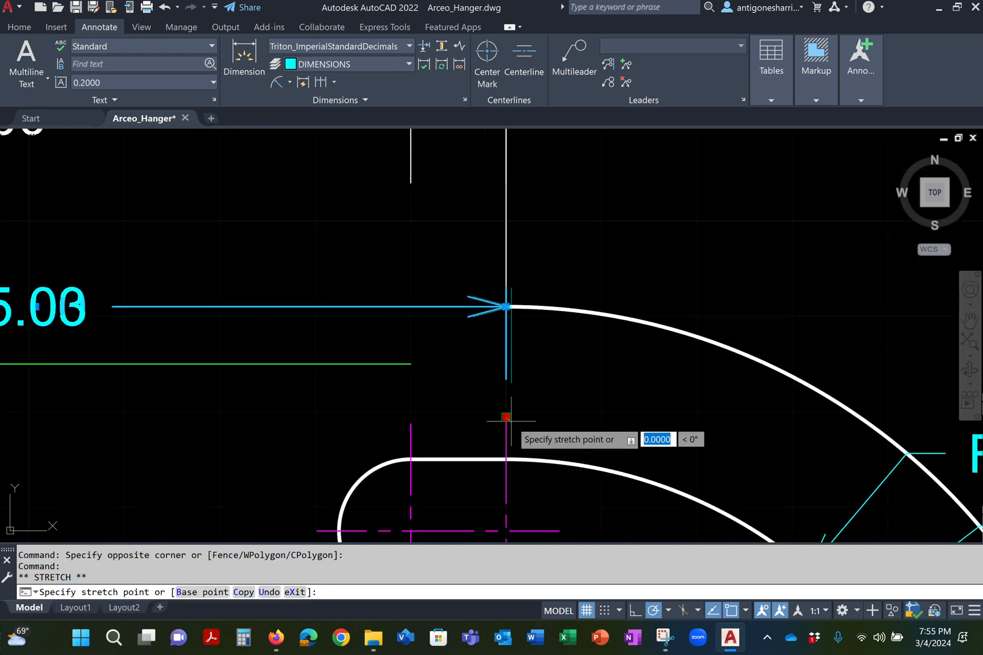
{"action": "left_click", "coordinate": [506, 417]}
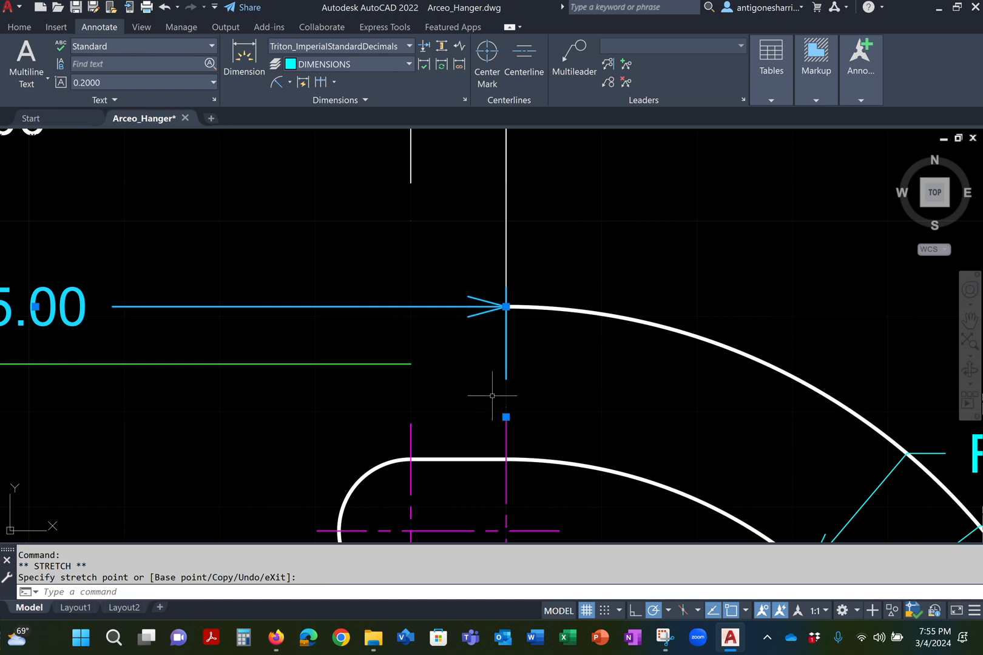
{"action": "scroll", "coordinate": [498, 197], "scroll_direction": "down", "scroll_amount": 1}
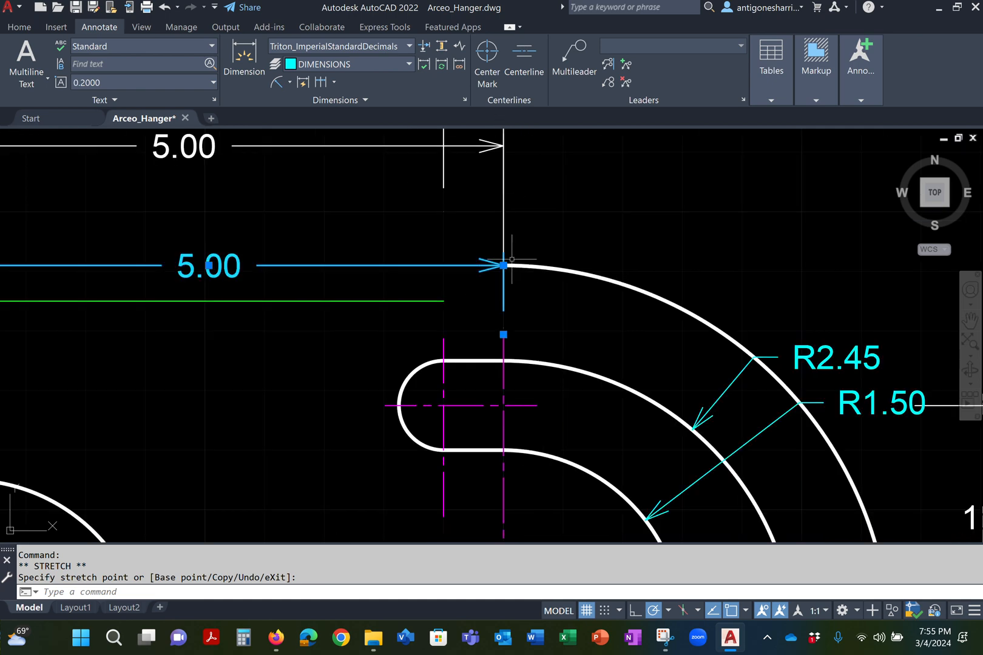
{"action": "middle_click_drag", "start_coordinate": [502, 233], "coordinate": [603, 286]}
{"action": "scroll", "coordinate": [601, 279], "scroll_direction": "down", "scroll_amount": 1}
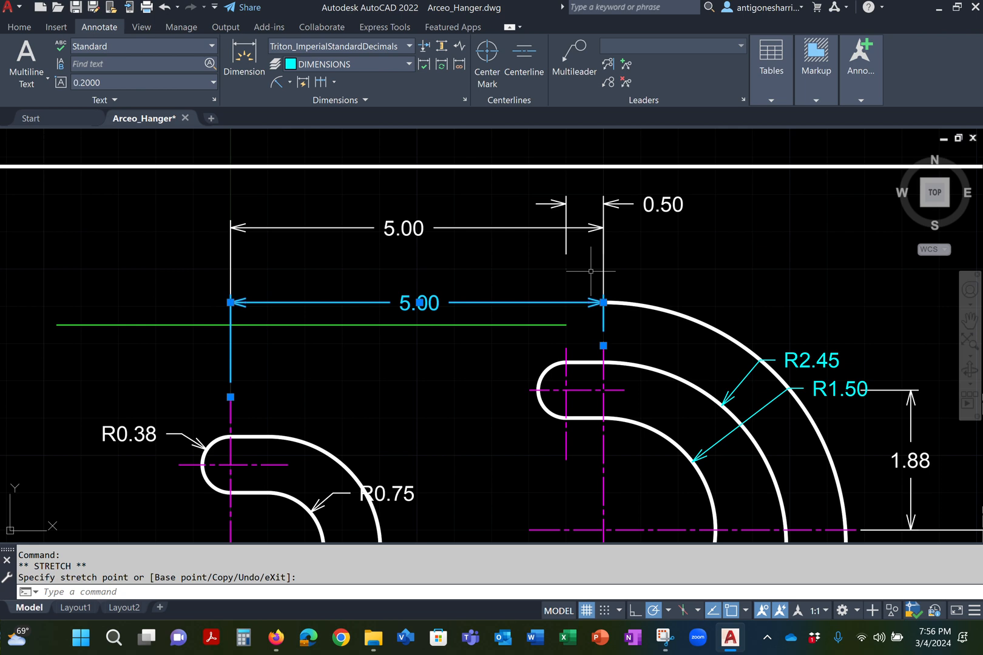
Step: Stretch the lower 5.00 dimension's extension-line origin down to the centerline intersection inside the large hook's tip
{"action": "scroll", "coordinate": [605, 379], "scroll_direction": "up", "scroll_amount": 2}
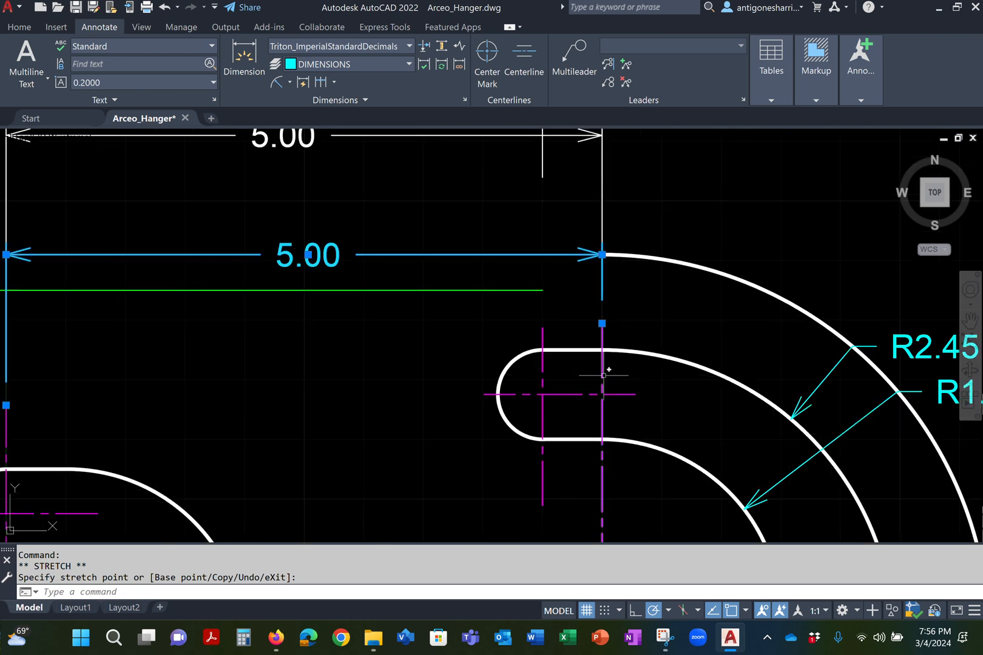
{"action": "left_click", "coordinate": [602, 323]}
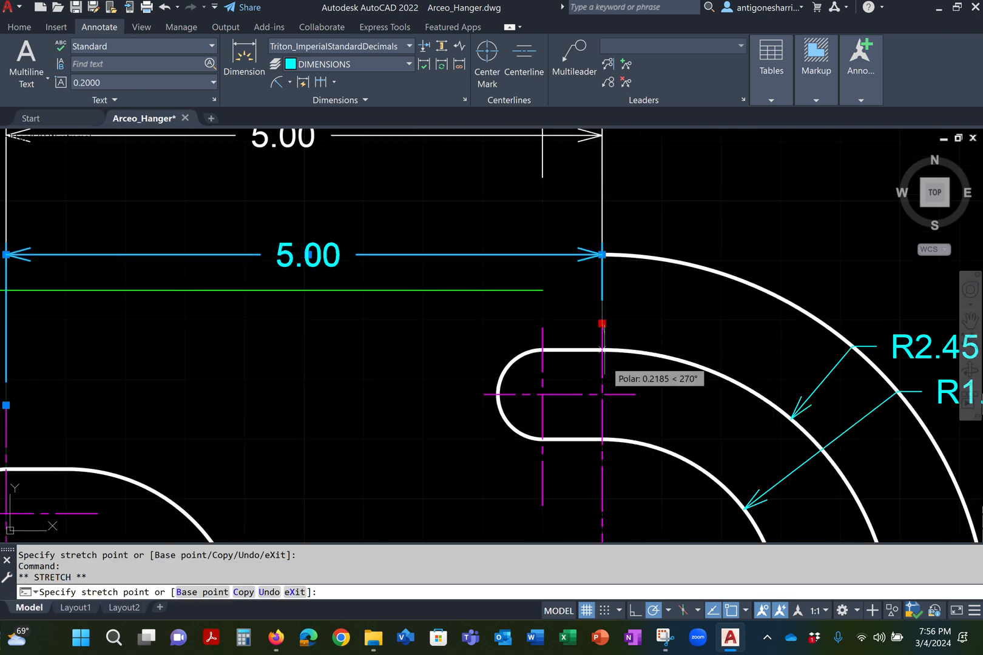
{"action": "left_click", "coordinate": [602, 395]}
{"action": "key", "text": "Escape"}
{"action": "key", "text": "Escape"}
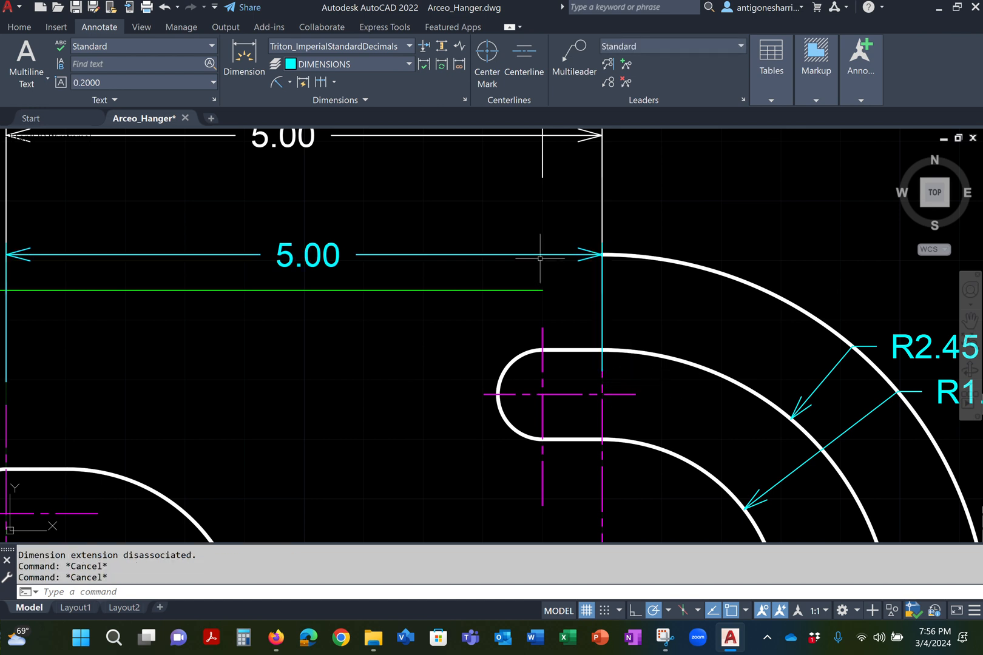
Step: Move the lower 5.00 dimension's extension-line origin up to where the vertical centerline crosses the hook tip's upper edge
{"action": "left_click", "coordinate": [560, 251]}
{"action": "left_click", "coordinate": [558, 258]}
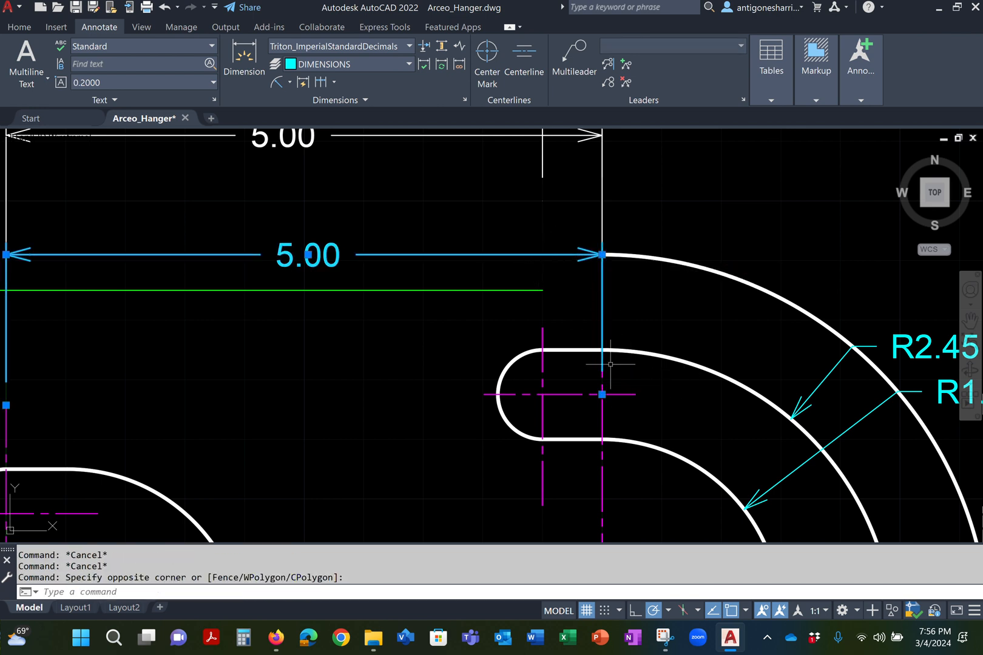
{"action": "left_click", "coordinate": [602, 395]}
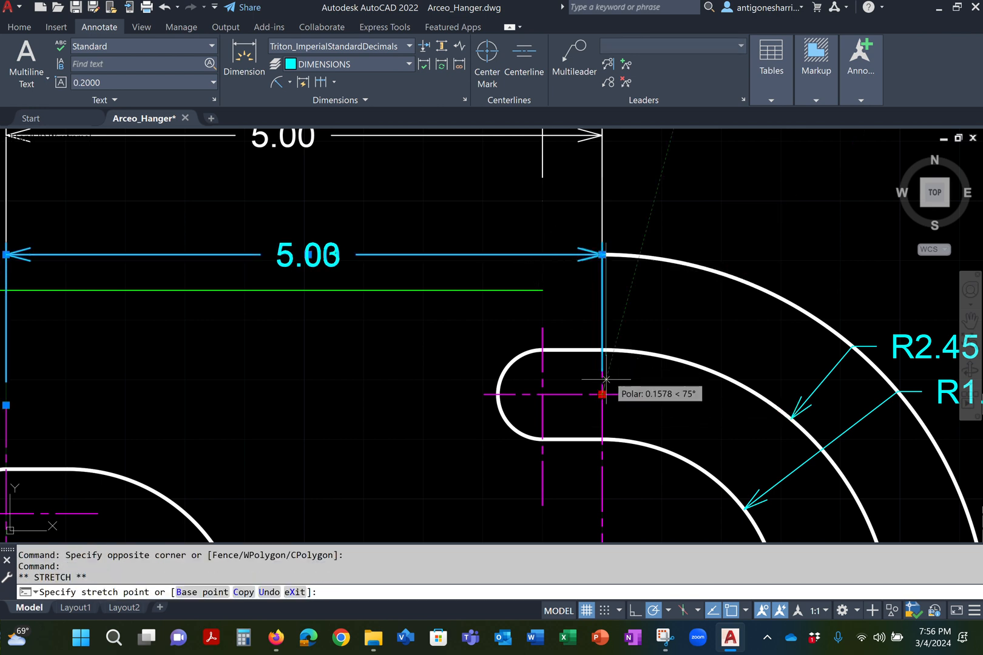
{"action": "left_click", "coordinate": [602, 351]}
{"action": "key", "text": "Escape"}
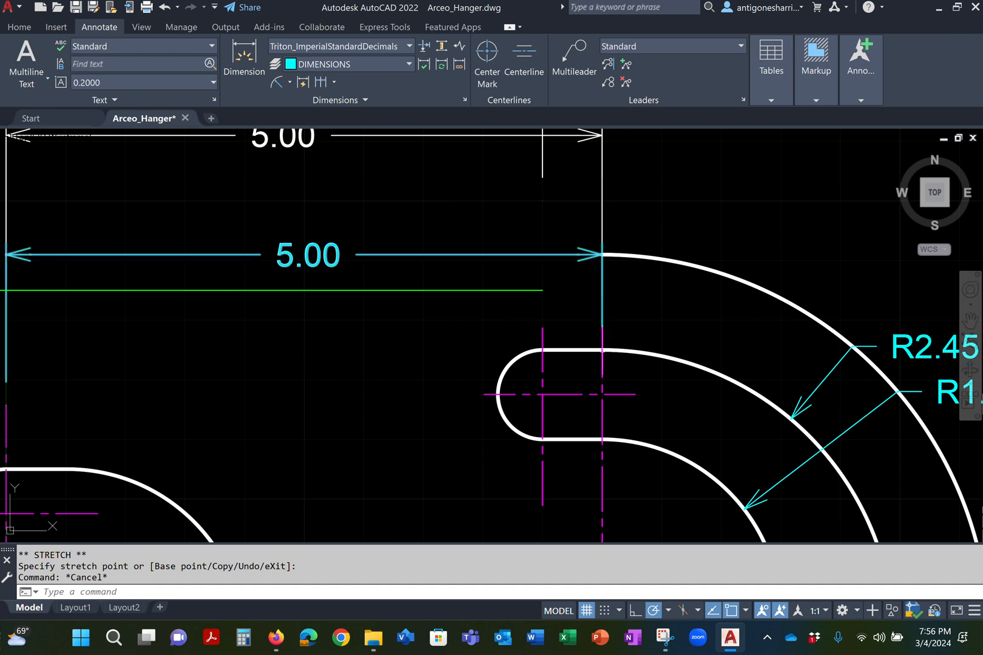
Step: Return the lower 5.00 dimension's extension-line origin to the upper end of the large hook's vertical centerline, leaving a gap above it
{"action": "left_click", "coordinate": [536, 255]}
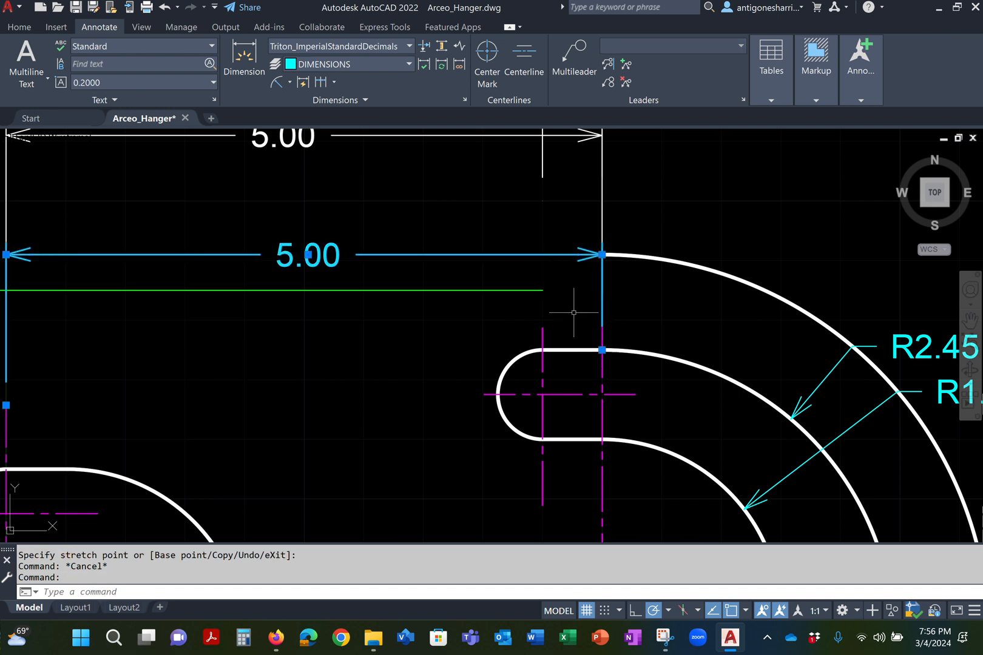
{"action": "left_click", "coordinate": [602, 350]}
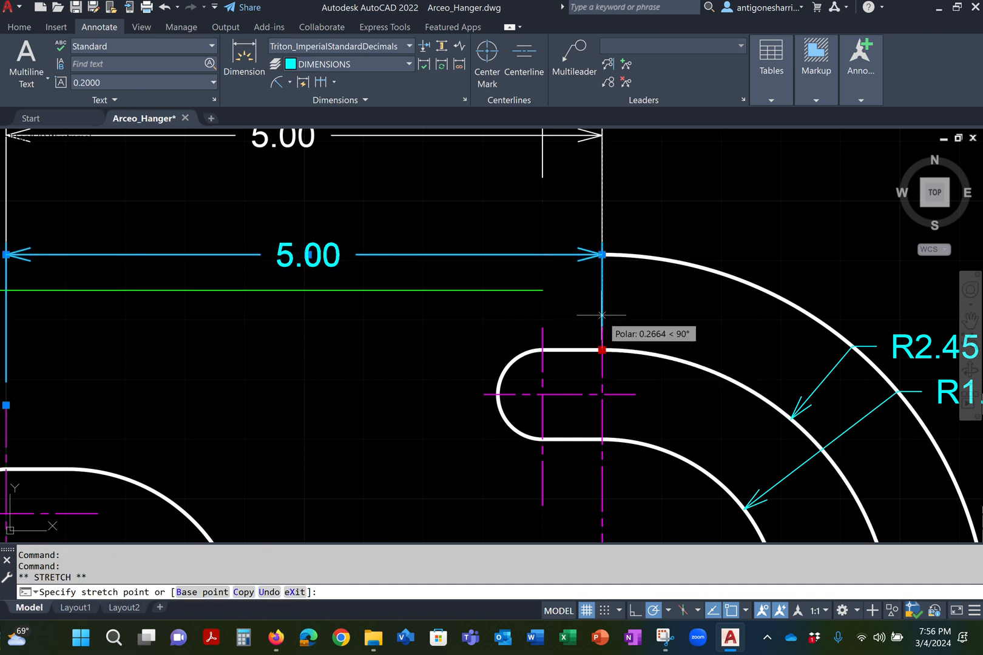
{"action": "left_click", "coordinate": [635, 294]}
{"action": "left_click", "coordinate": [635, 294]}
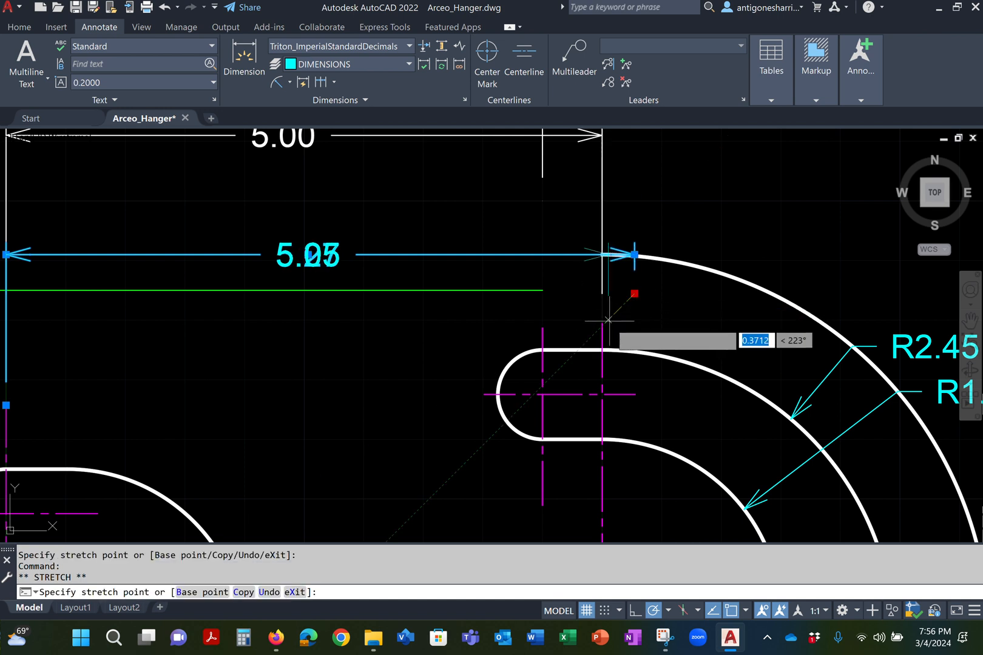
{"action": "left_click", "coordinate": [601, 323]}
{"action": "key", "text": "Escape"}
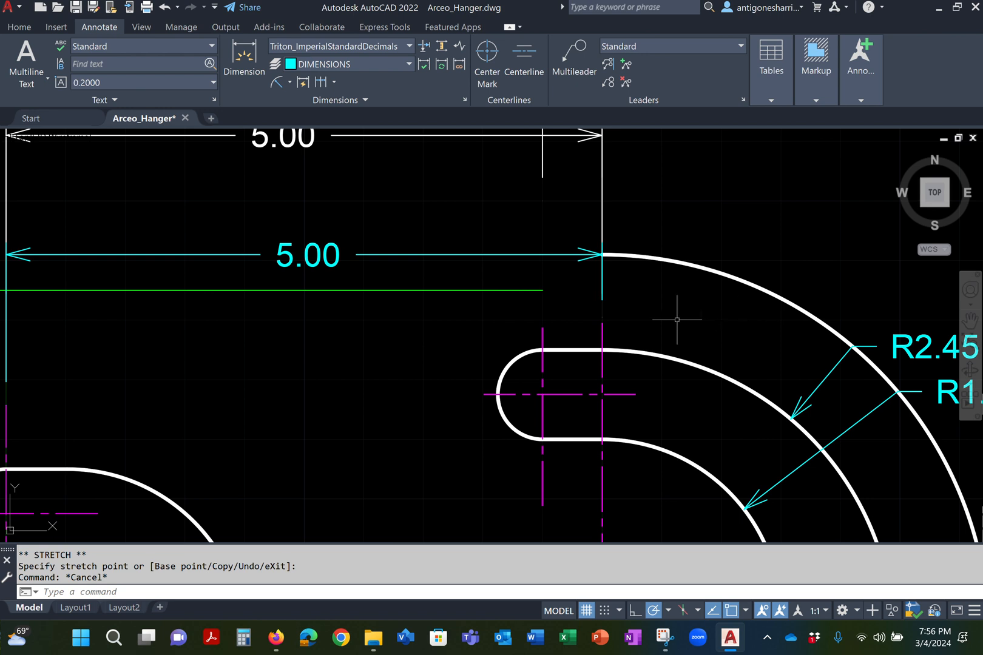
Step: Snap the upper 5.00 dimension's extension-line origin at the large hook to the upper end of the vertical centerline
{"action": "left_click", "coordinate": [564, 135]}
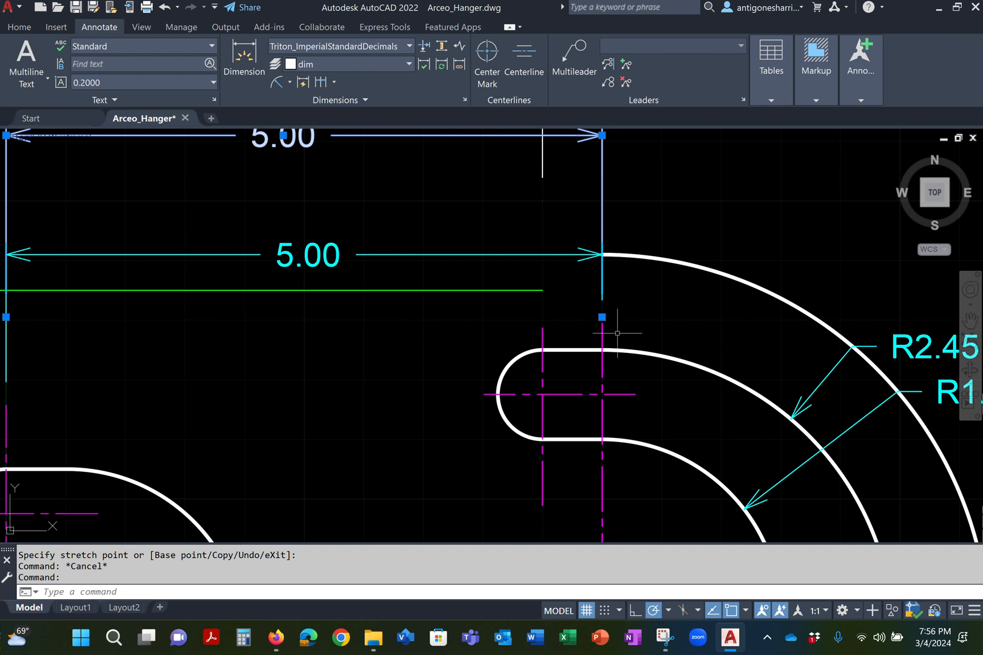
{"action": "scroll", "coordinate": [601, 317], "scroll_direction": "up", "scroll_amount": 5}
{"action": "left_click", "coordinate": [590, 299]}
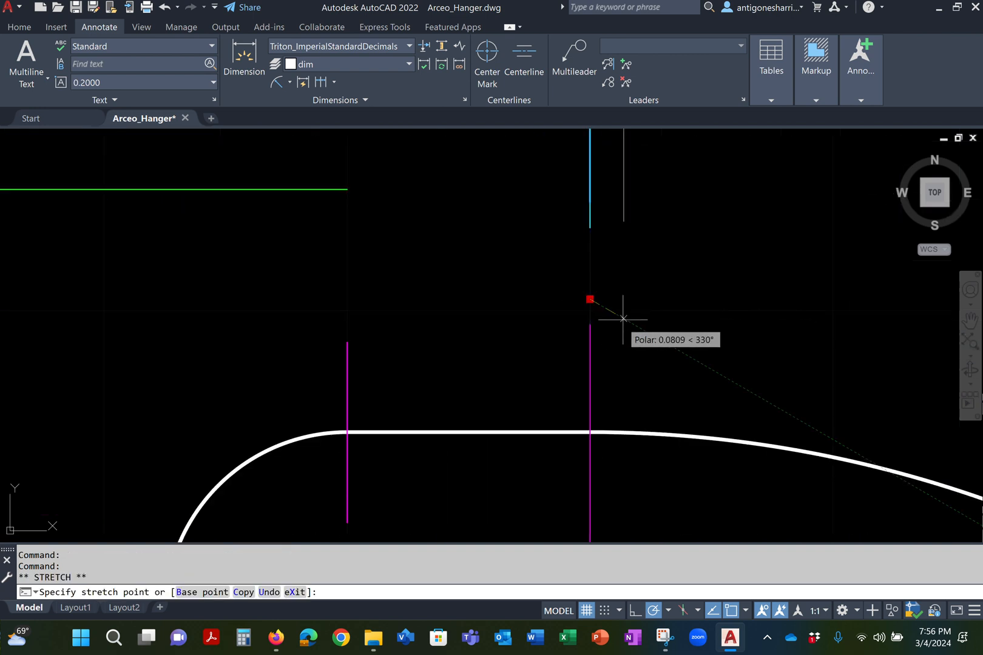
{"action": "left_click", "coordinate": [596, 324]}
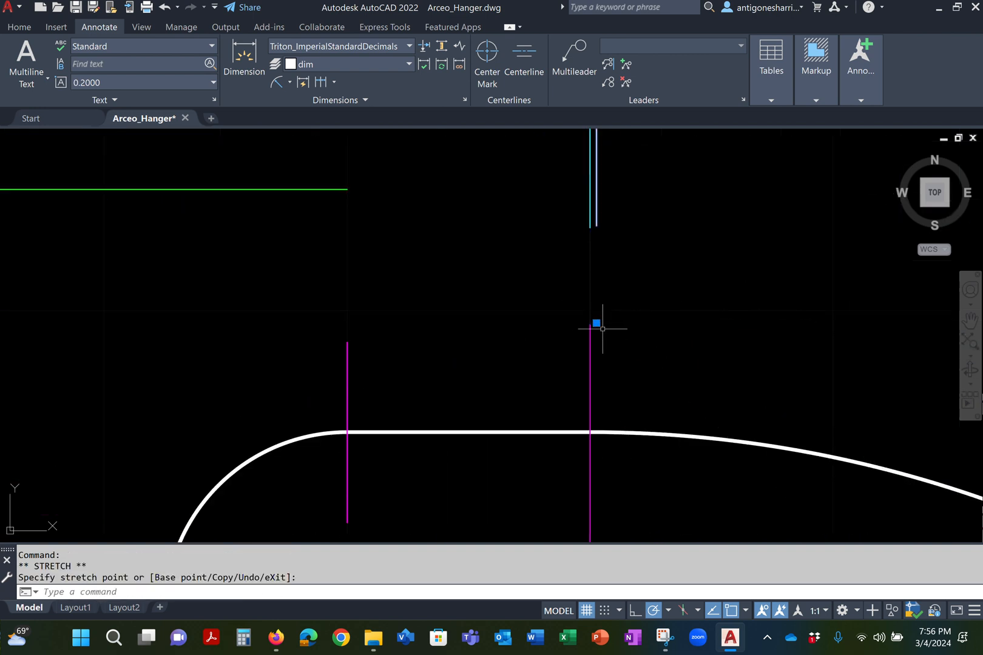
{"action": "left_click", "coordinate": [596, 323]}
{"action": "left_click", "coordinate": [590, 324]}
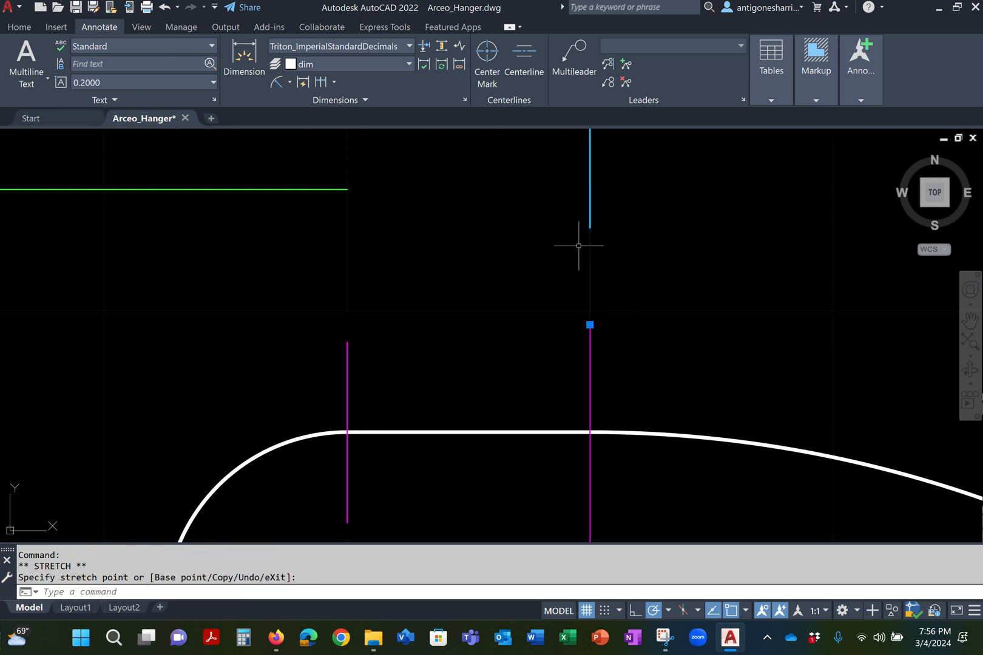
{"action": "scroll", "coordinate": [595, 273], "scroll_direction": "down", "scroll_amount": 3}
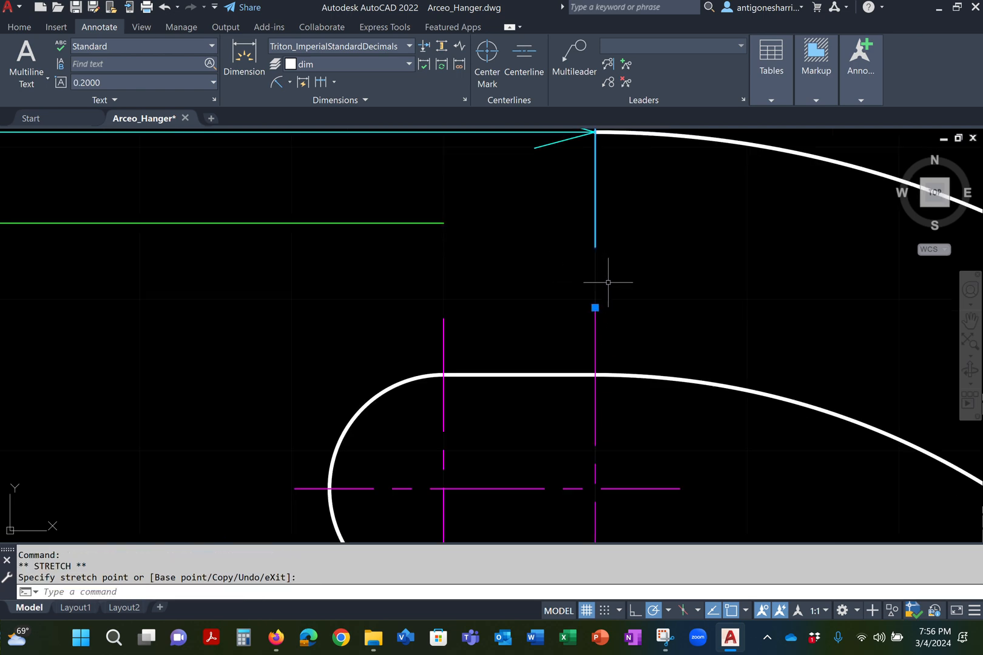
{"action": "scroll", "coordinate": [607, 281], "scroll_direction": "down", "scroll_amount": 2}
{"action": "scroll", "coordinate": [608, 282], "scroll_direction": "down", "scroll_amount": 3}
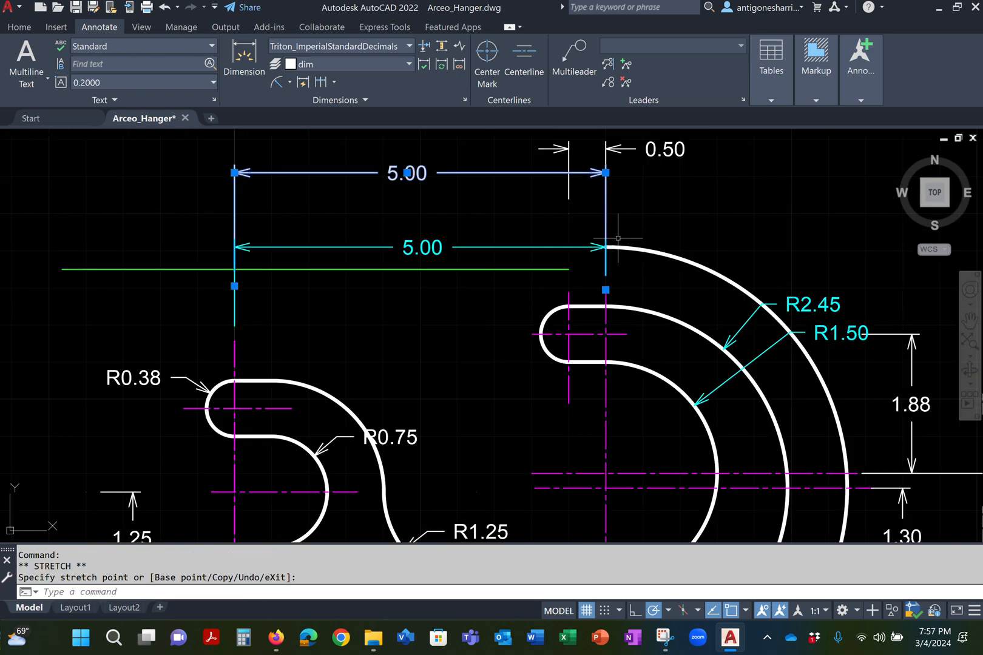
{"action": "key", "text": "Escape"}
{"action": "left_click", "coordinate": [599, 264]}
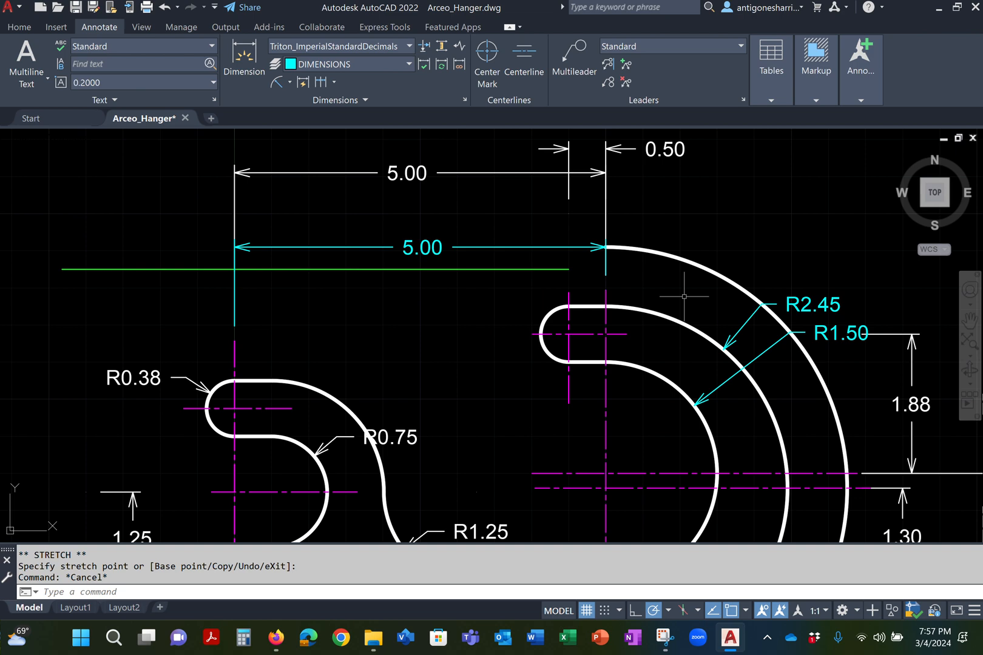
Step: Set the model's plot style table to monochrome.ctb, assign it to all layouts, and save the plot settings to the layout
{"action": "key", "text": "ctrl+p"}
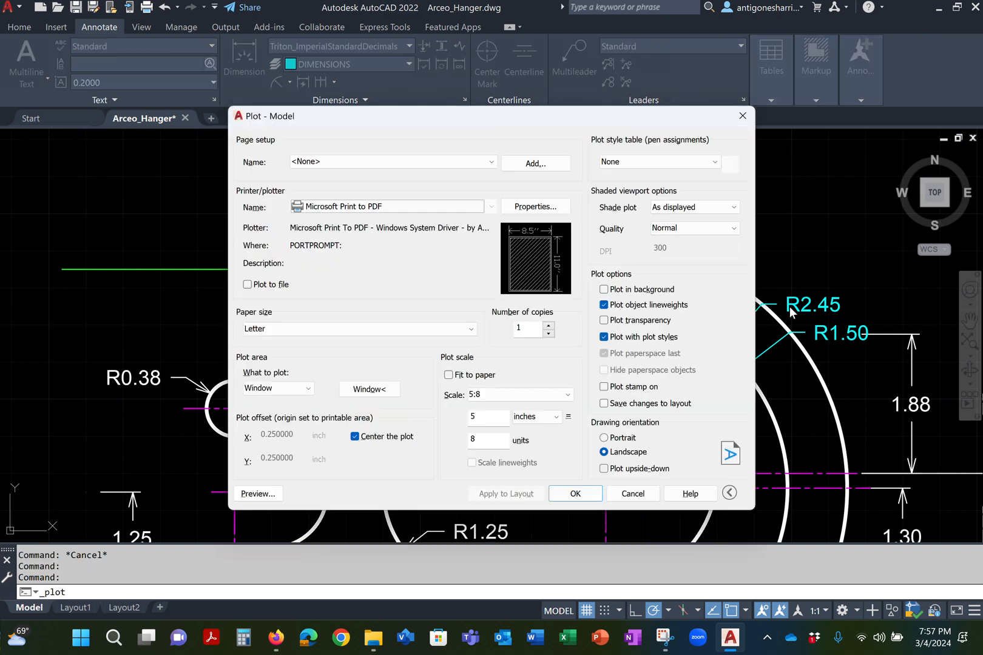
{"action": "left_click", "coordinate": [653, 162]}
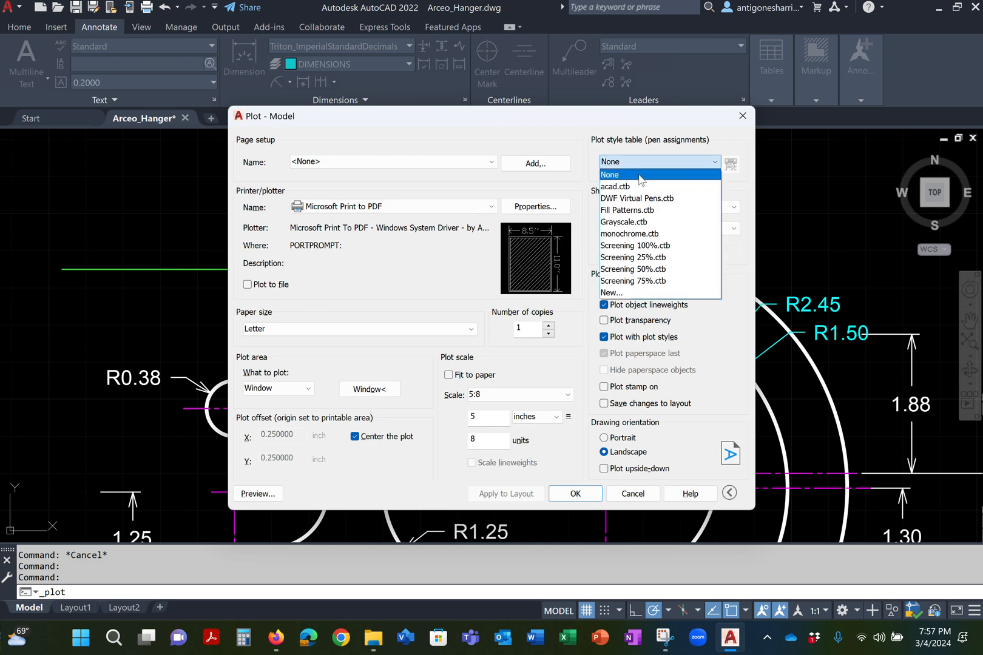
{"action": "left_click", "coordinate": [629, 233]}
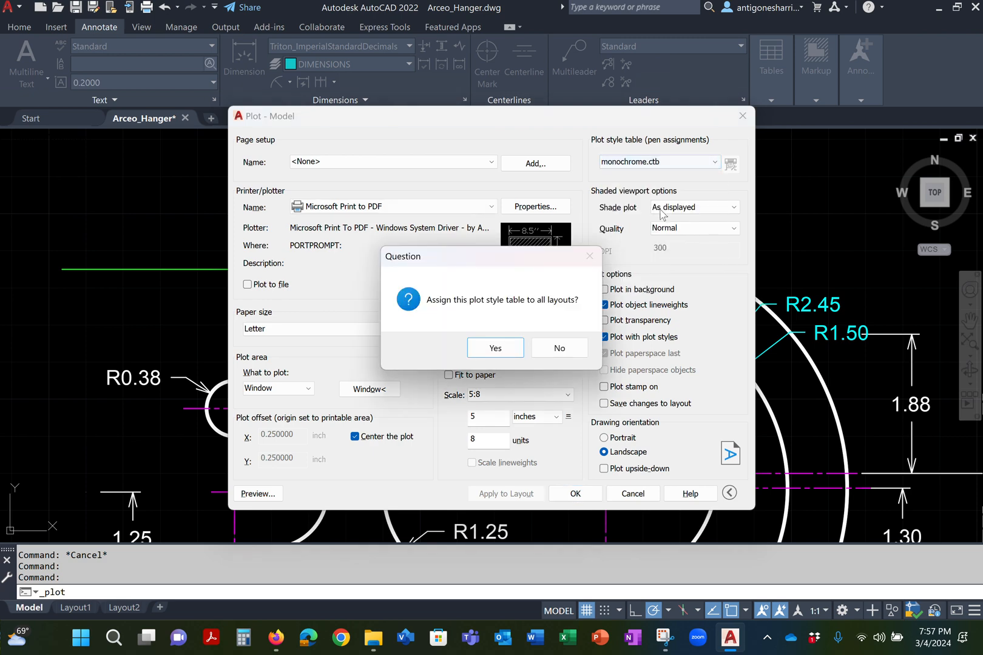
{"action": "left_click", "coordinate": [495, 349]}
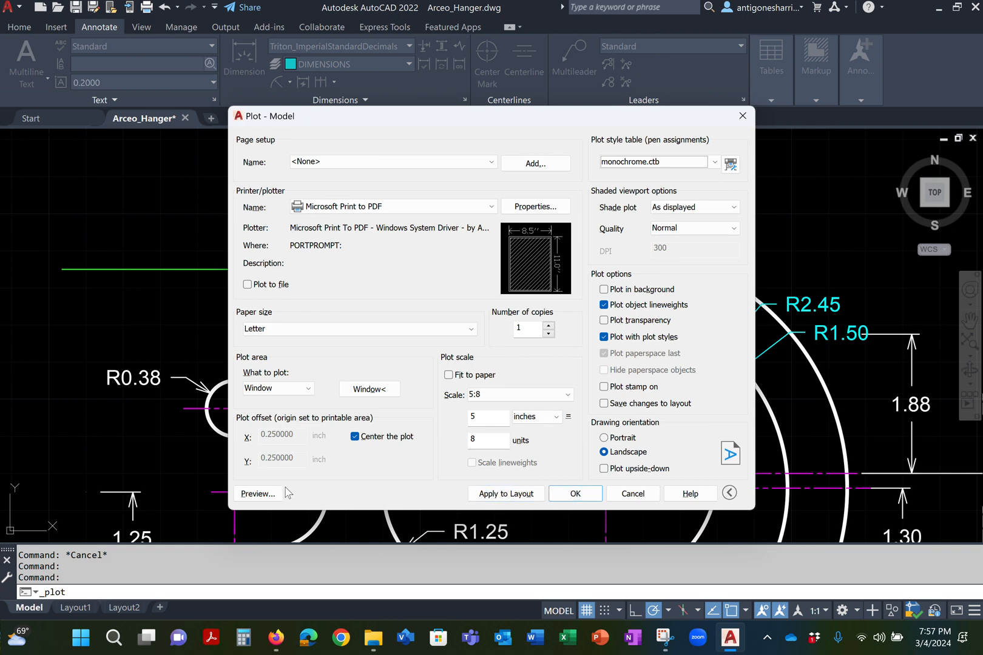
{"action": "left_click", "coordinate": [485, 495]}
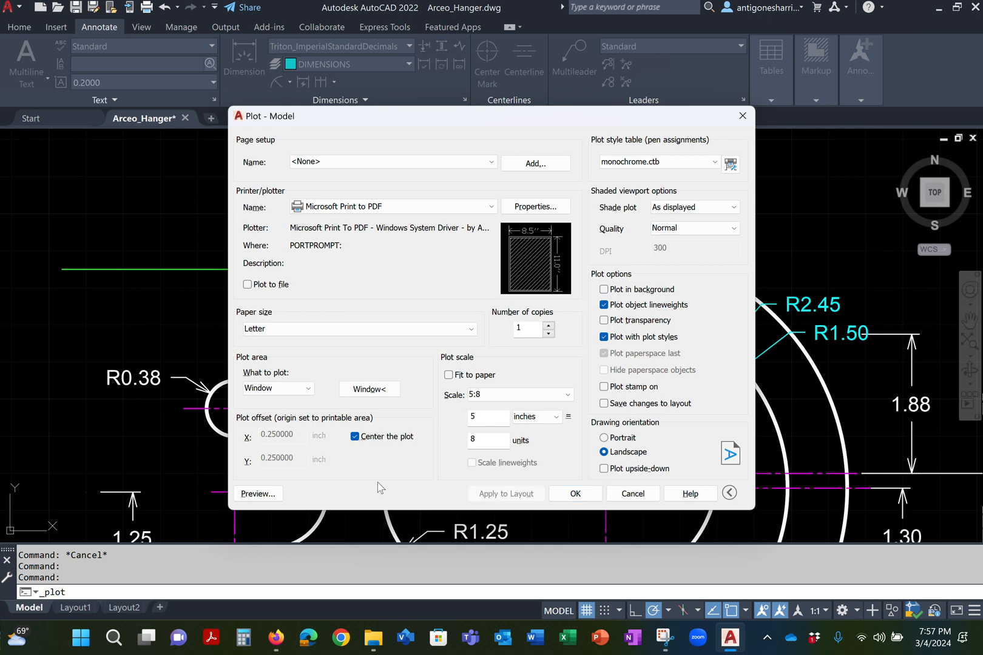
Step: Preview the plot at 5:8 scale, inspect the dimensions and centerline gaps at the large hook, and leave without plotting
{"action": "left_click", "coordinate": [259, 493]}
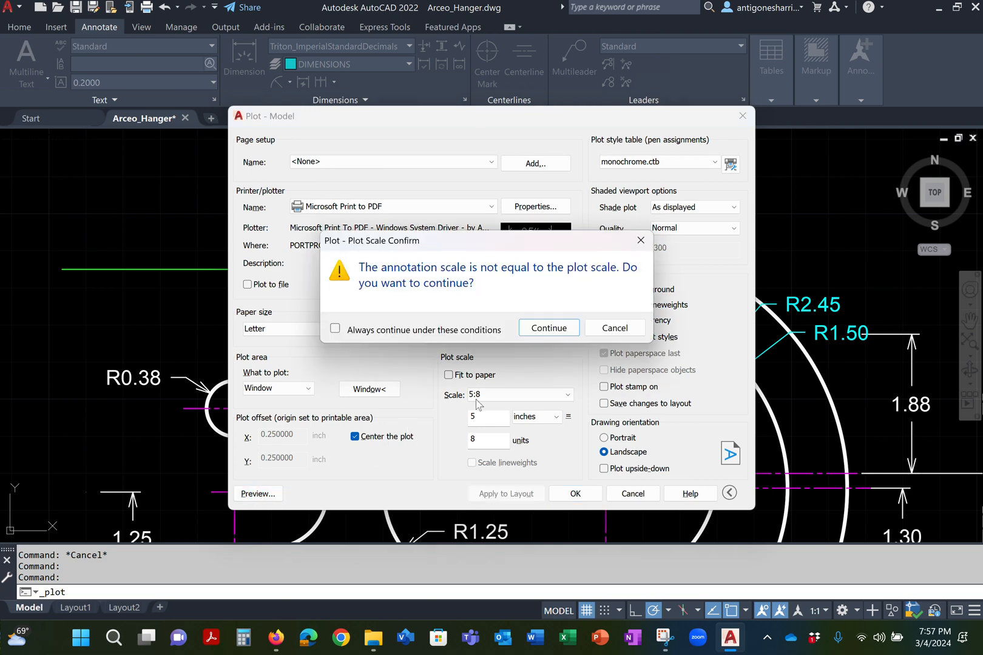
{"action": "left_click", "coordinate": [554, 330]}
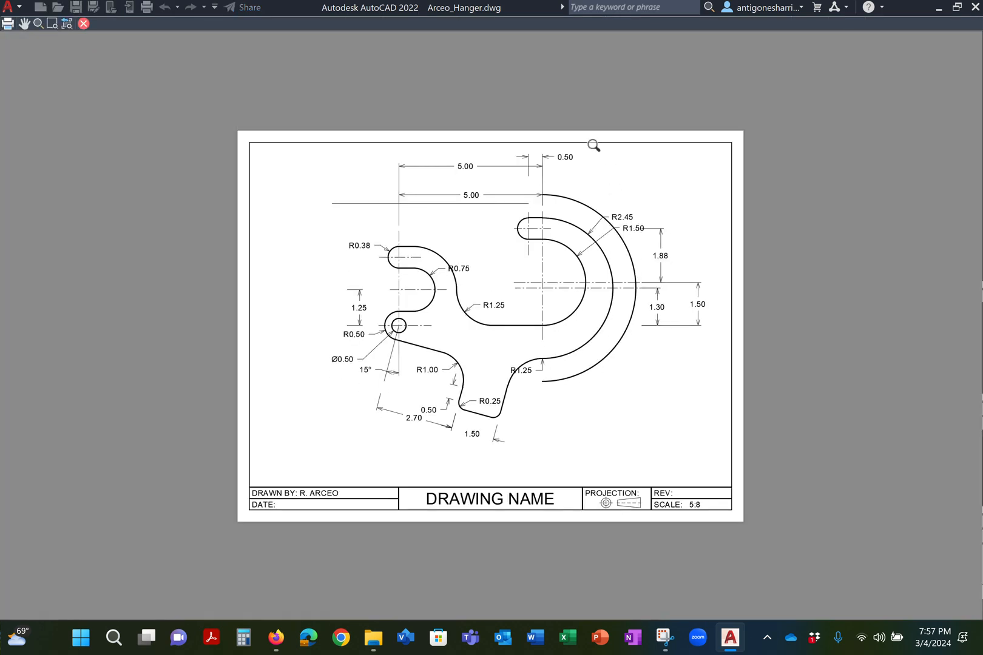
{"action": "scroll", "coordinate": [528, 214], "scroll_direction": "up", "scroll_amount": 5}
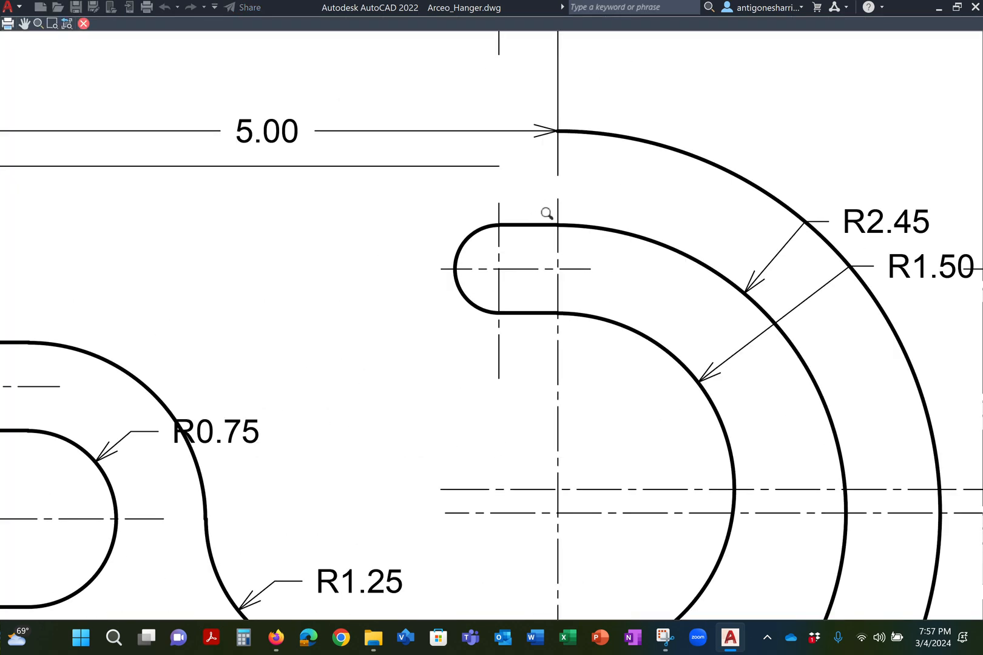
{"action": "scroll", "coordinate": [577, 211], "scroll_direction": "down", "scroll_amount": 5}
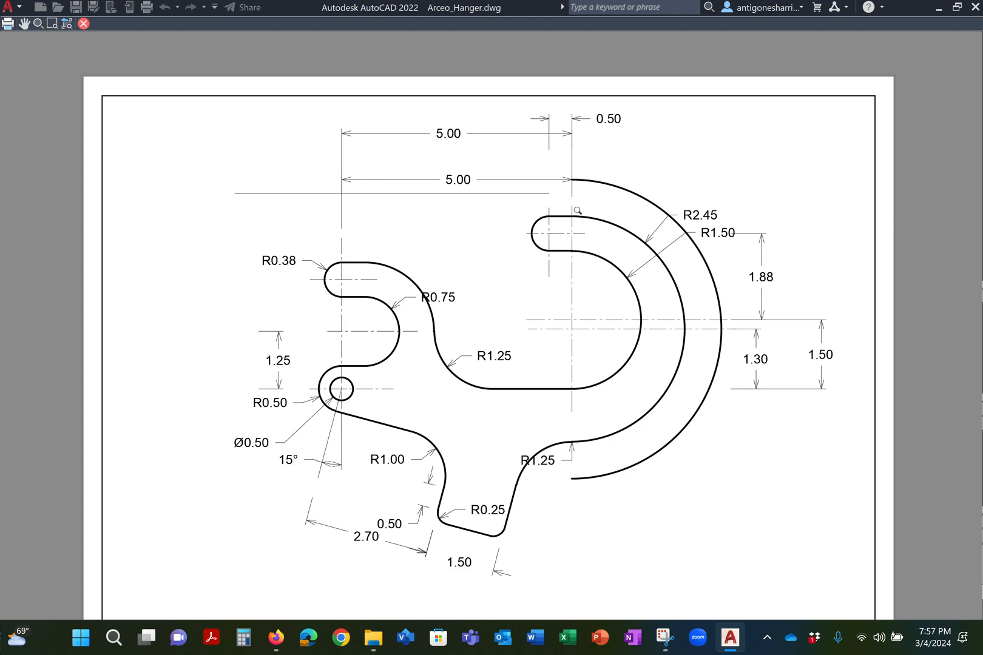
{"action": "scroll", "coordinate": [578, 211], "scroll_direction": "down", "scroll_amount": 2}
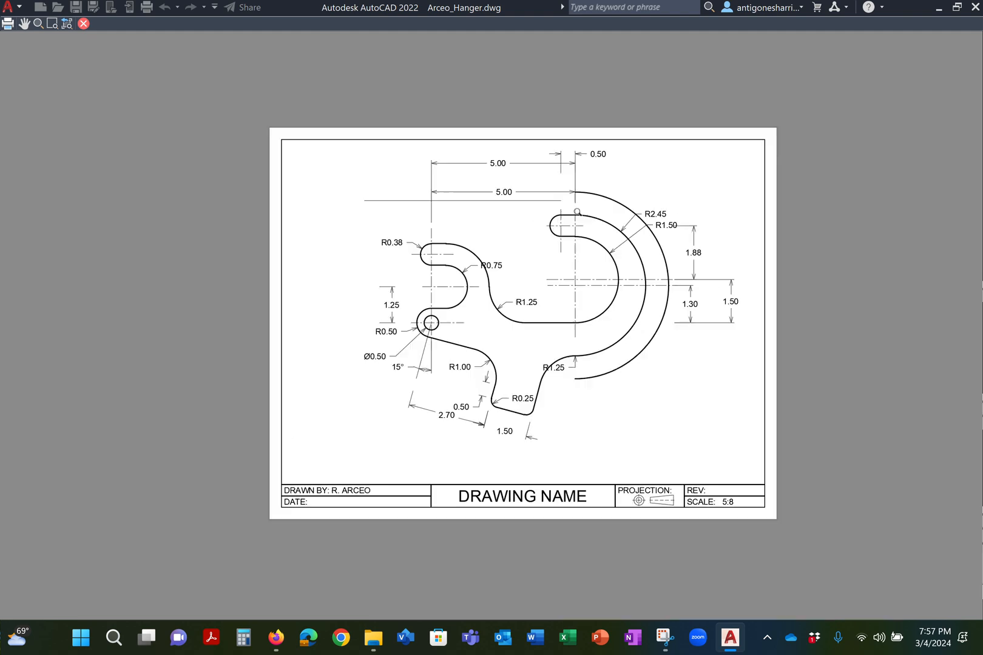
{"action": "scroll", "coordinate": [577, 212], "scroll_direction": "up", "scroll_amount": 2}
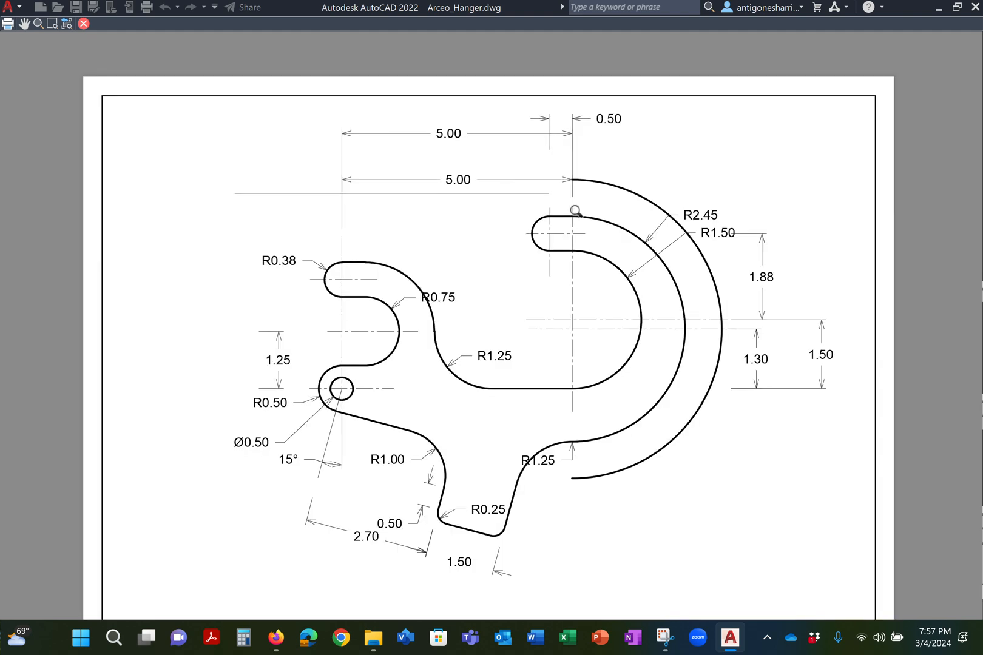
{"action": "scroll", "coordinate": [576, 211], "scroll_direction": "down", "scroll_amount": 2}
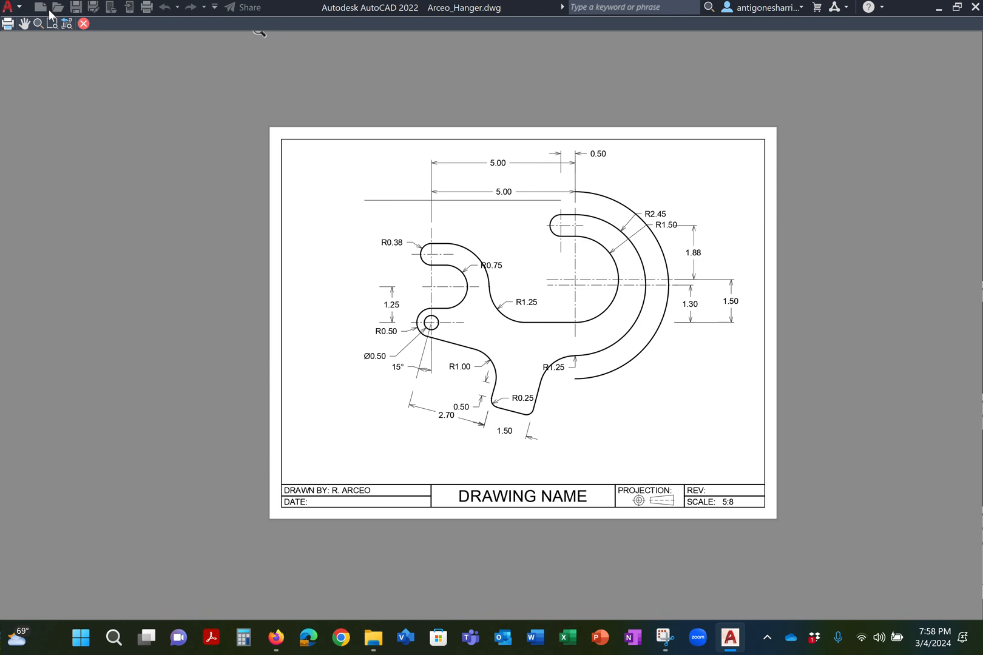
{"action": "left_click", "coordinate": [83, 23]}
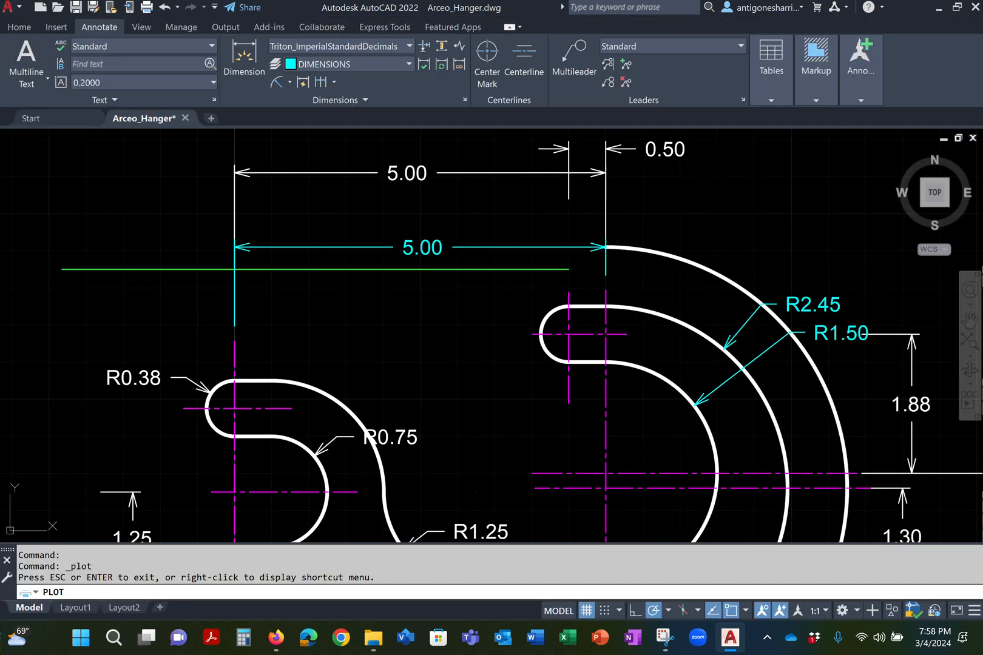
{"action": "key", "text": "Escape"}
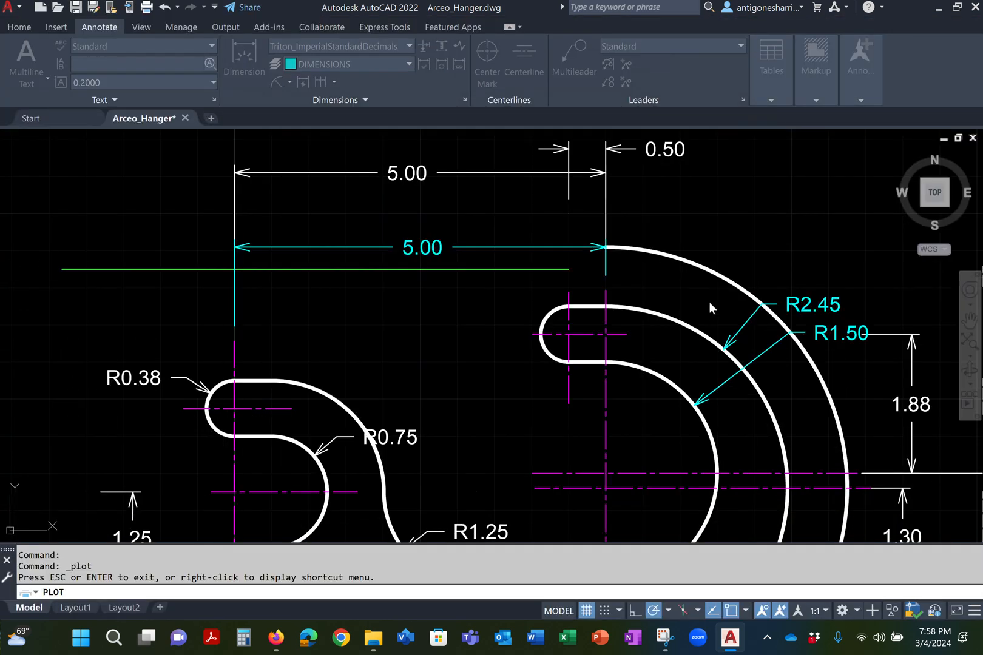
Step: Check the properties of the large hook's outermost offset arc, including its layer and radius
{"action": "left_click", "coordinate": [722, 276]}
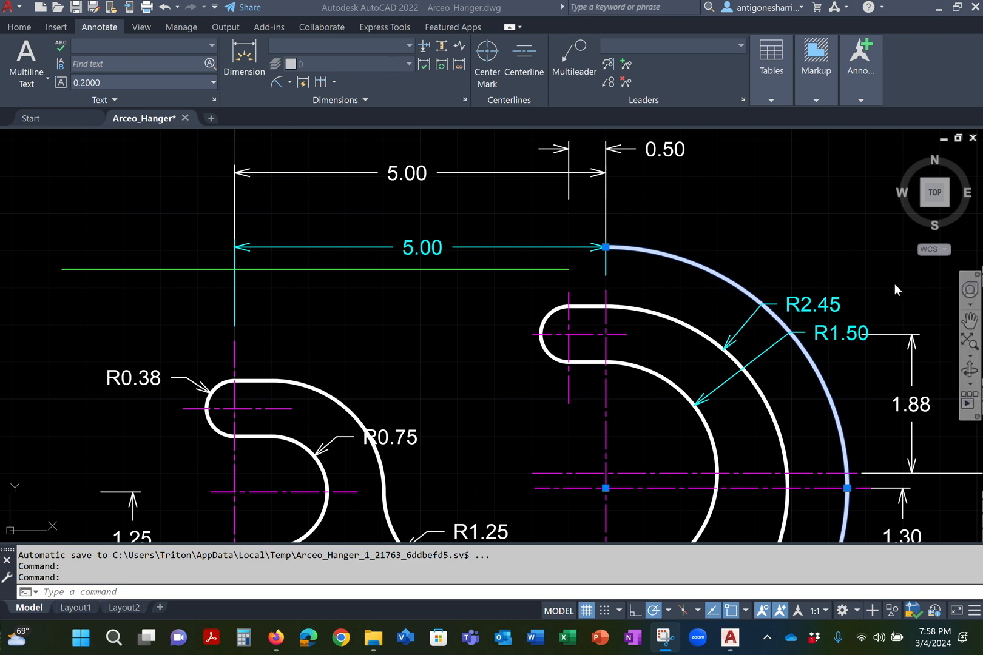
{"action": "left_click", "coordinate": [711, 244]}
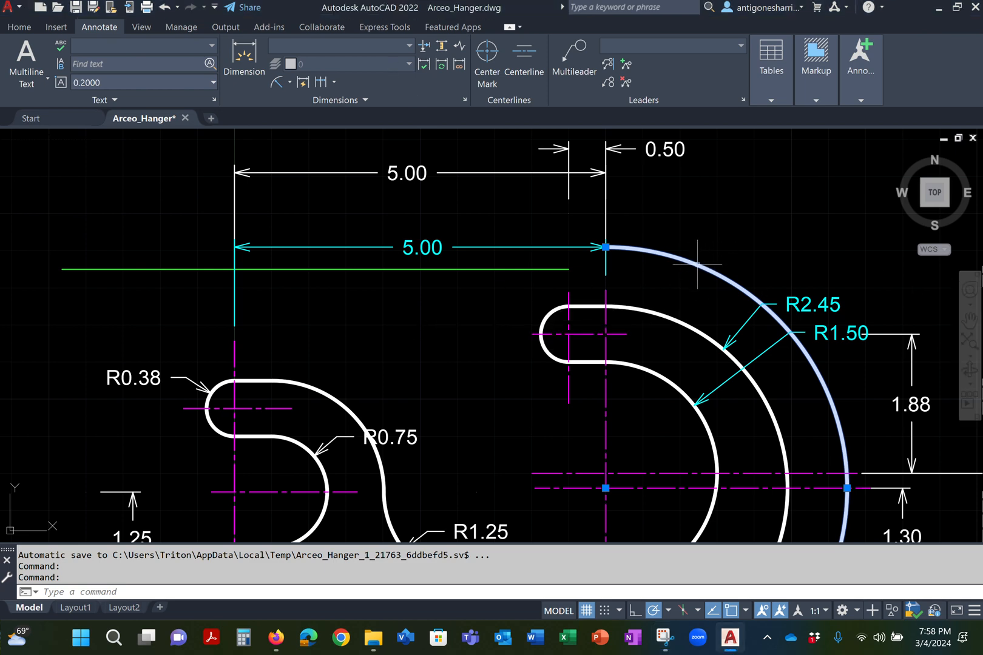
{"action": "left_click", "coordinate": [698, 265]}
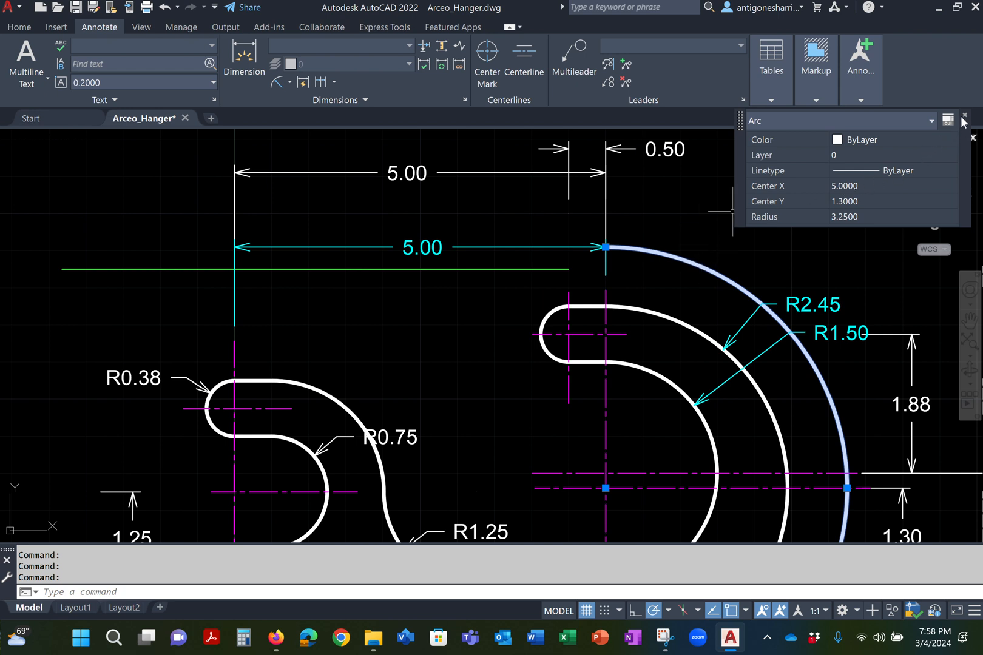
{"action": "key", "text": "Escape"}
{"action": "key", "text": "Escape"}
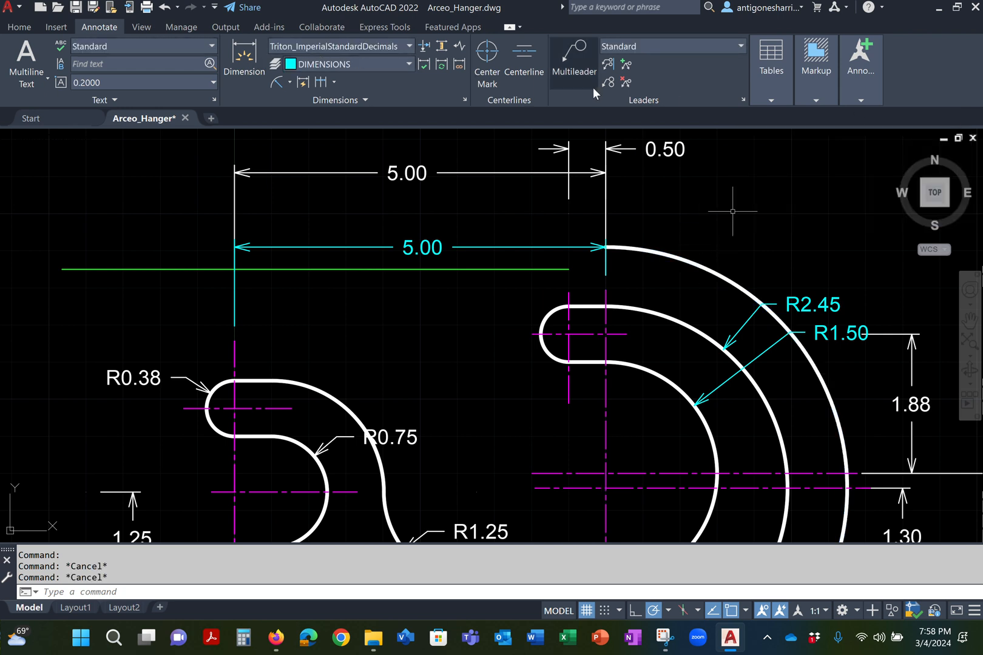
Step: Select the outermost offset arc and review the drawing's layer list in the Layer Properties Manager
{"action": "left_click", "coordinate": [672, 257]}
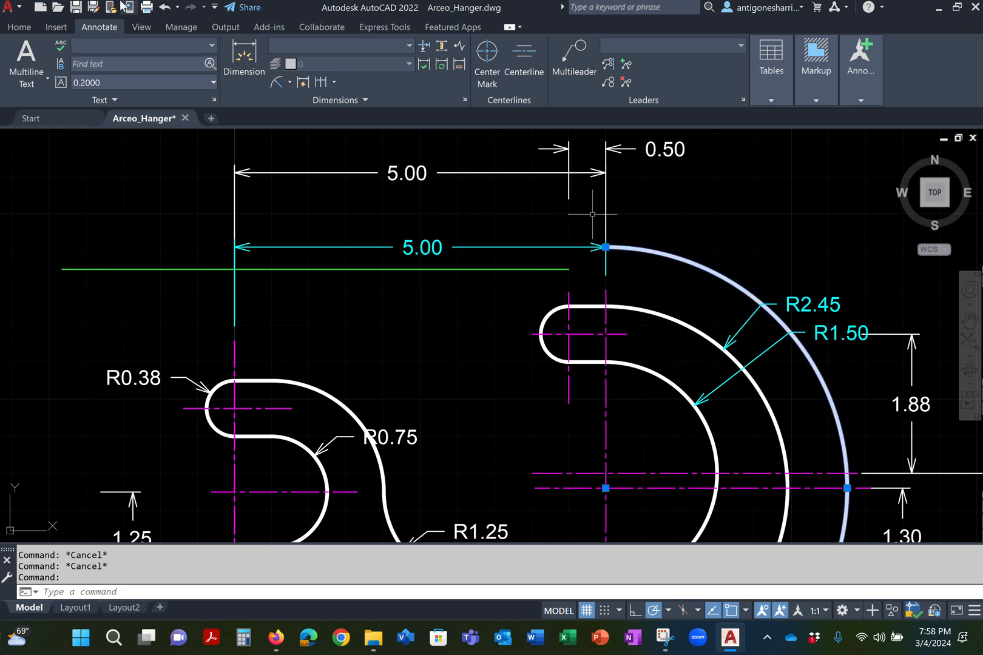
{"action": "left_click", "coordinate": [24, 28]}
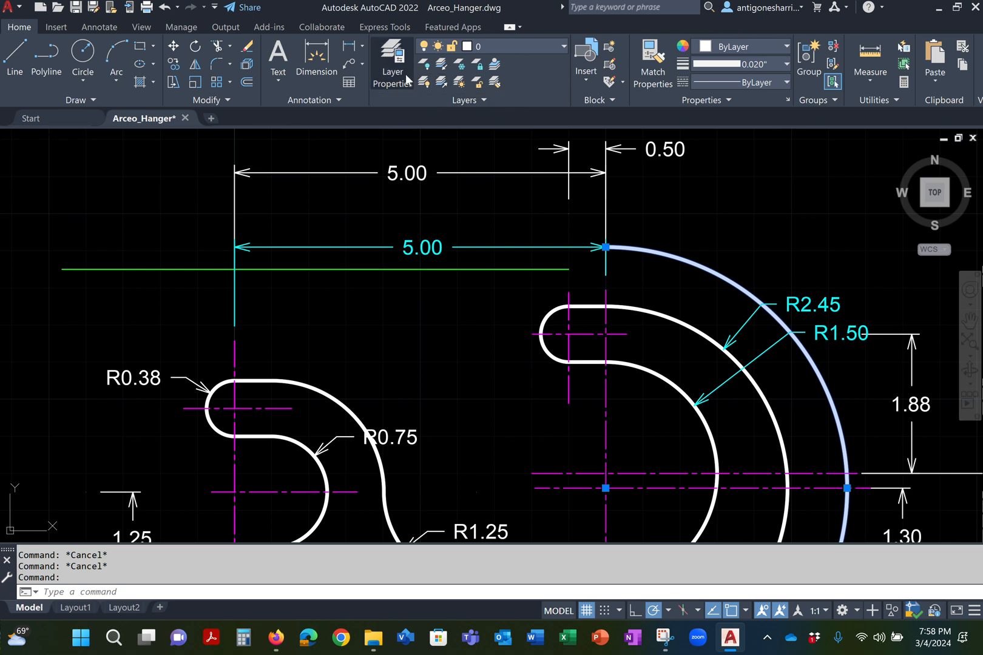
{"action": "left_click", "coordinate": [392, 61]}
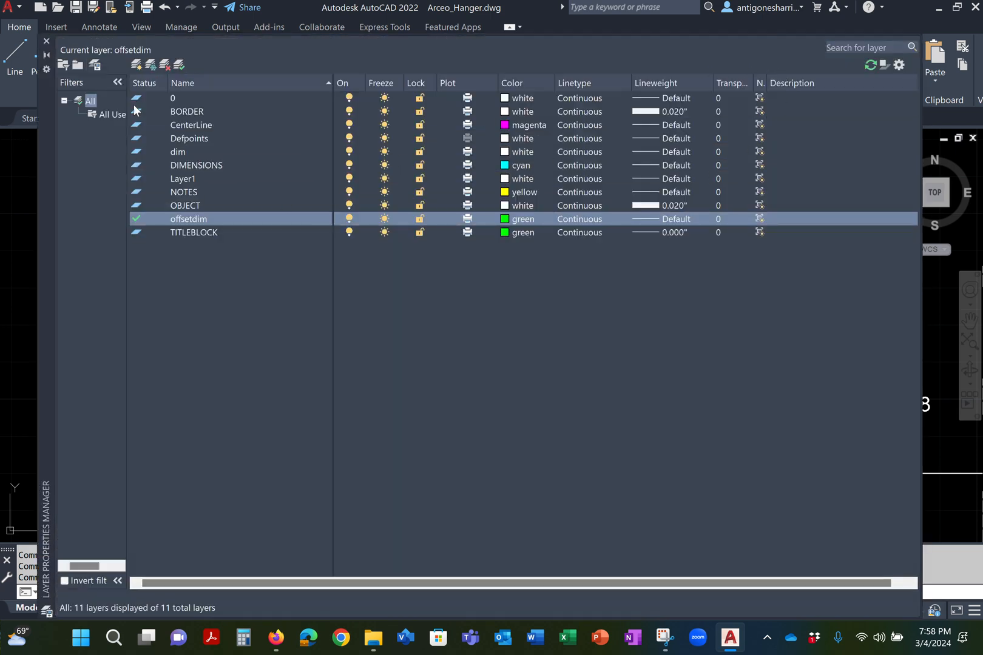
{"action": "left_click", "coordinate": [46, 41]}
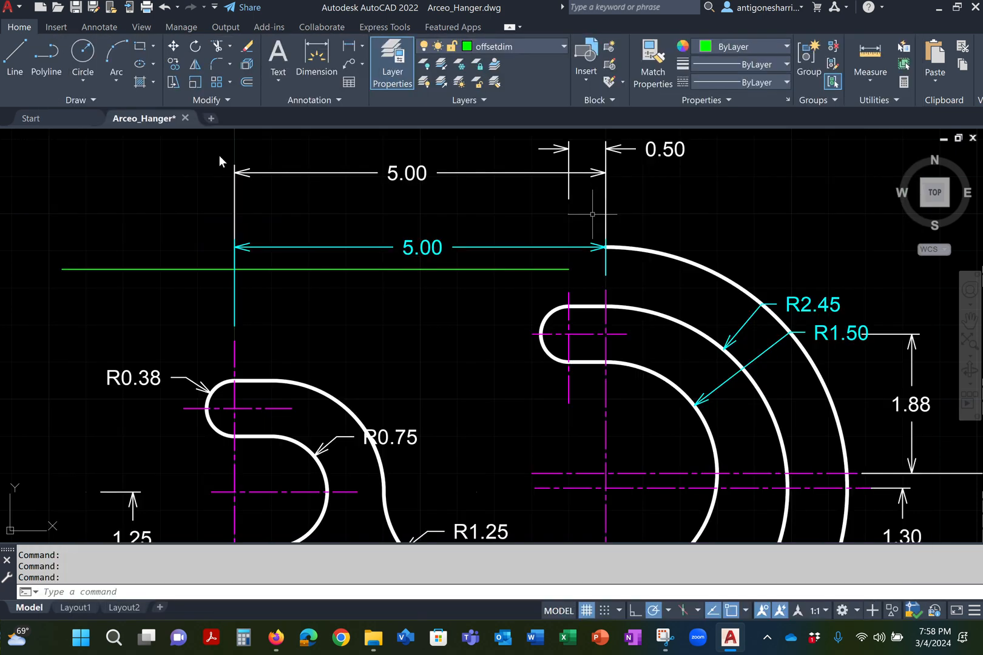
Step: Select the large hook's outermost arc, narrow the Layer Properties Manager so the arc stays visible, and review the Defpoints layer's settings
{"action": "left_click", "coordinate": [736, 290]}
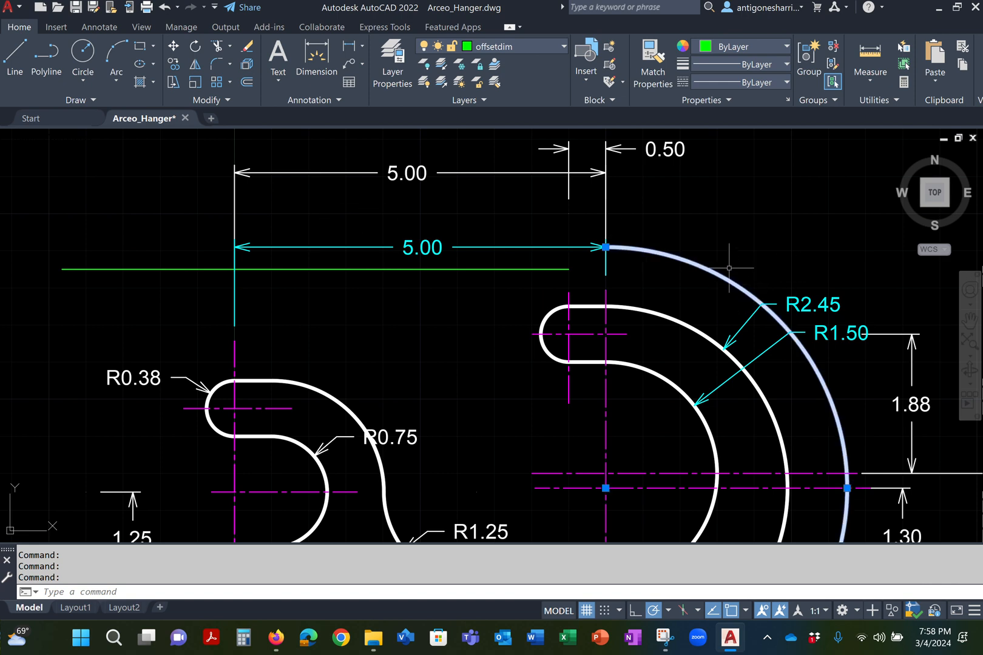
{"action": "left_click", "coordinate": [540, 49]}
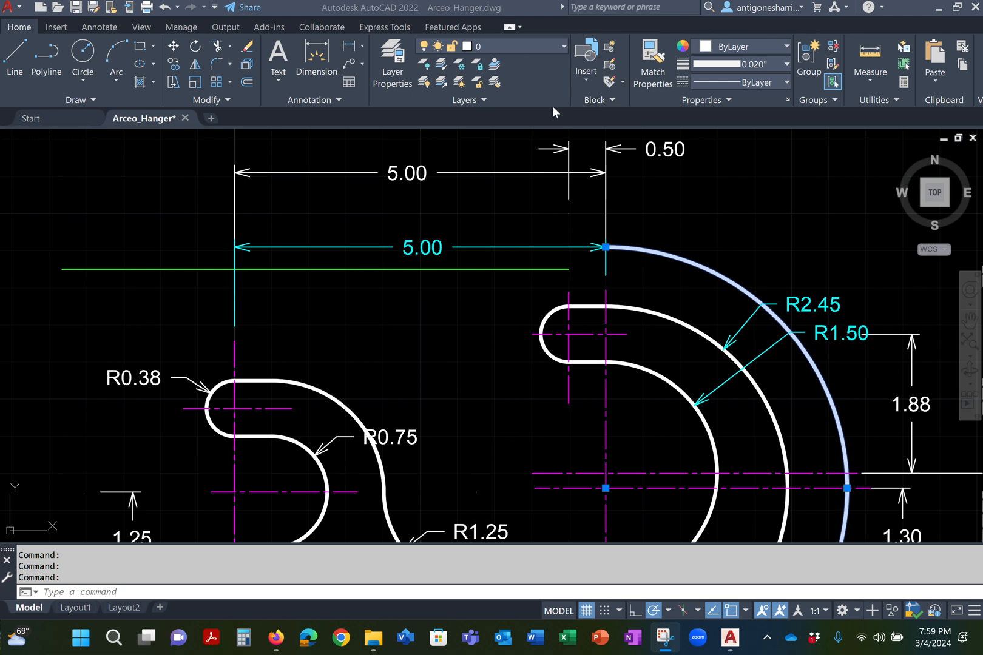
{"action": "left_click", "coordinate": [400, 82]}
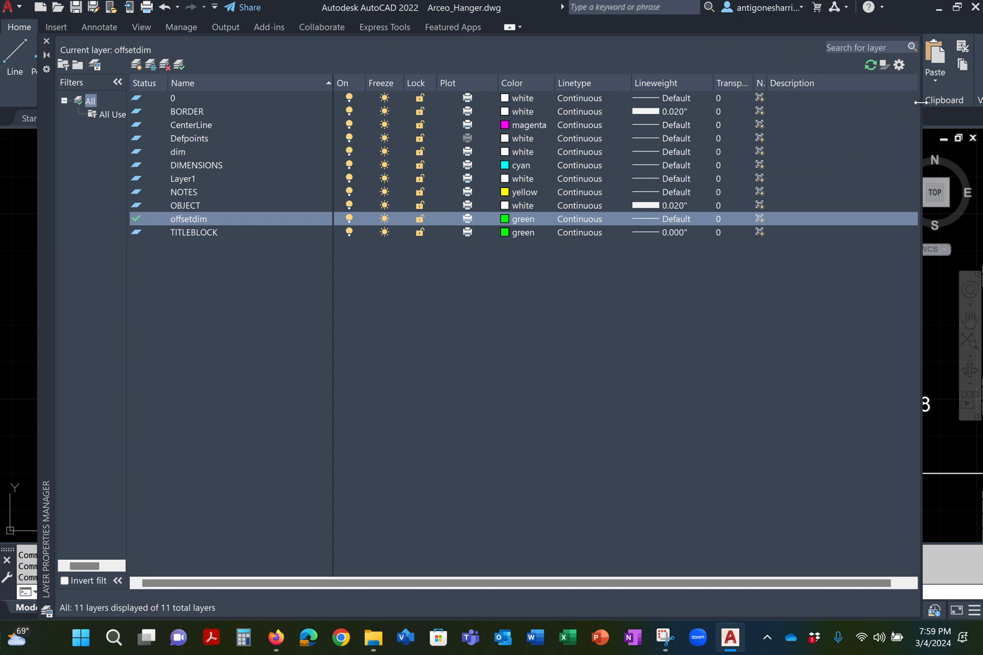
{"action": "left_click_drag", "start_coordinate": [923, 102], "coordinate": [562, 114]}
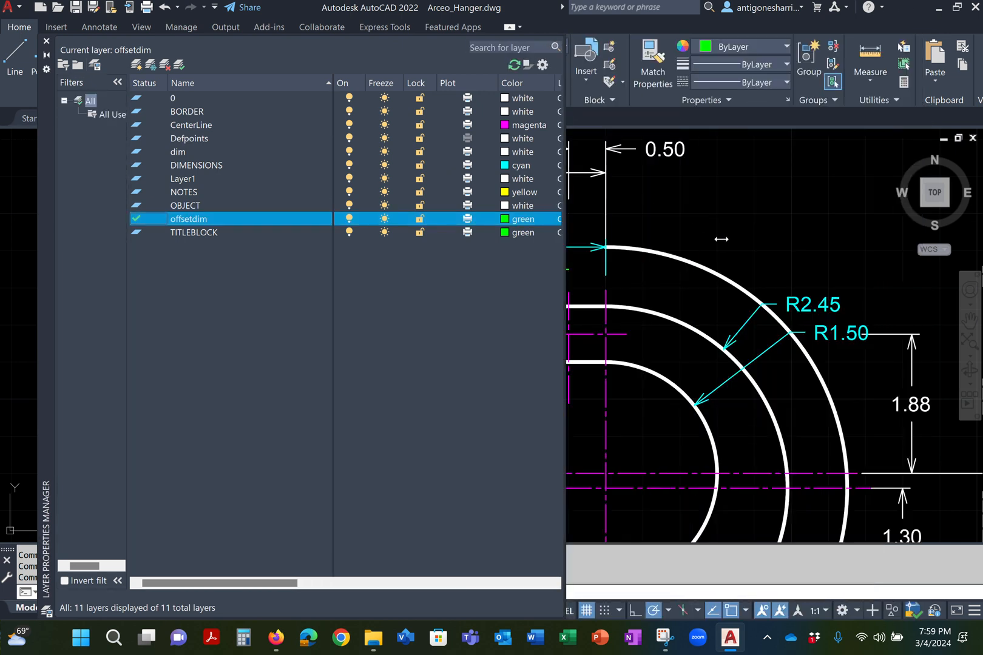
{"action": "left_click", "coordinate": [707, 268]}
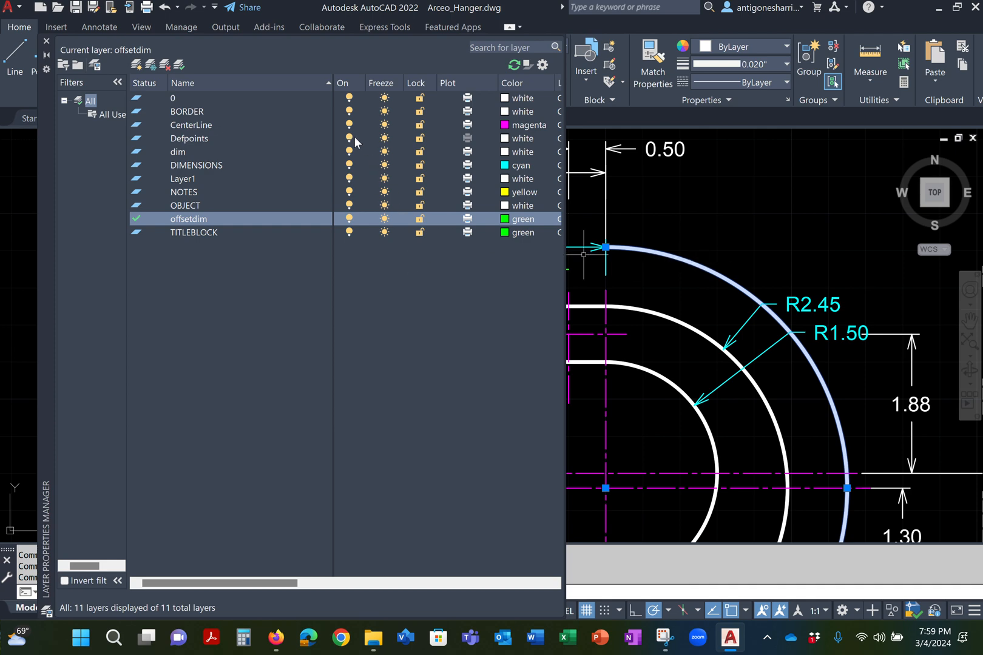
{"action": "left_click", "coordinate": [206, 138]}
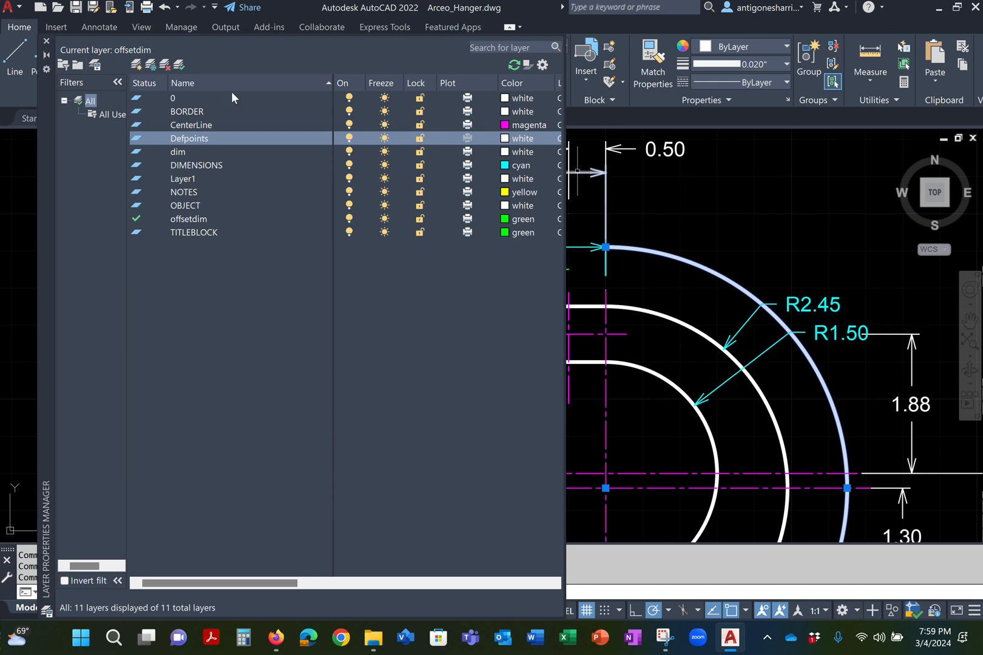
{"action": "left_click", "coordinate": [47, 40]}
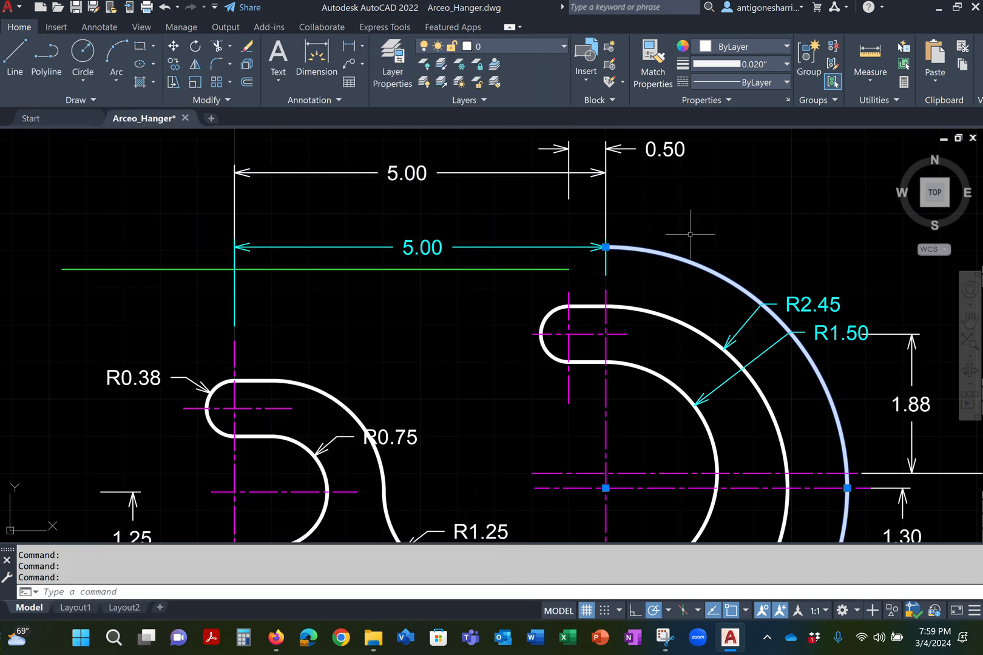
Step: Reselect the outermost arc, locate the Defpoints layer in the Layer Properties Manager, and check the actions available for the arc
{"action": "key", "text": "Escape"}
{"action": "left_click", "coordinate": [708, 269]}
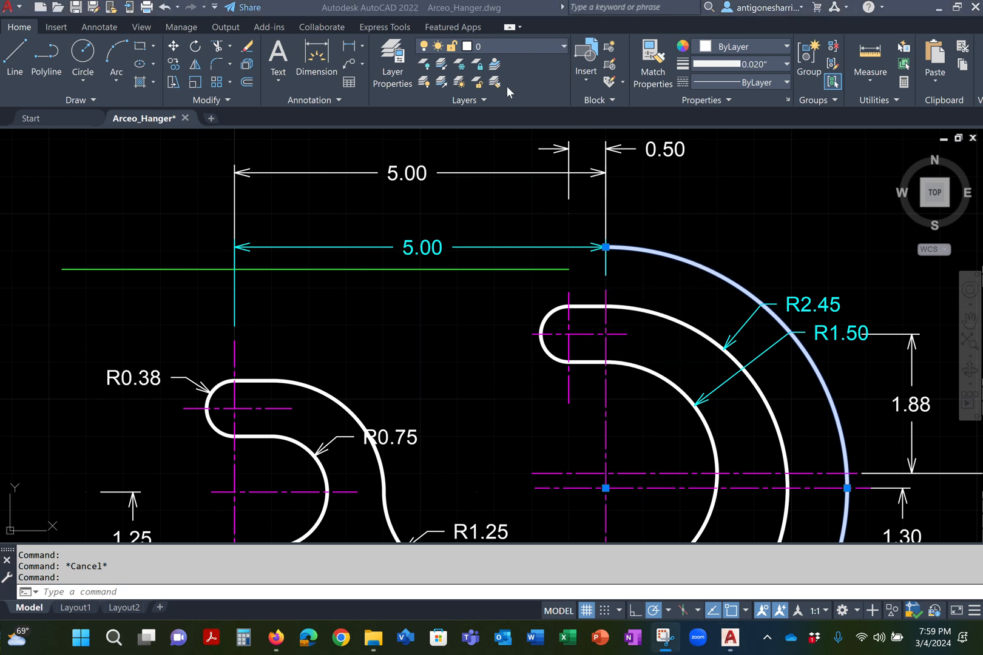
{"action": "left_click", "coordinate": [393, 61]}
{"action": "left_click", "coordinate": [645, 251]}
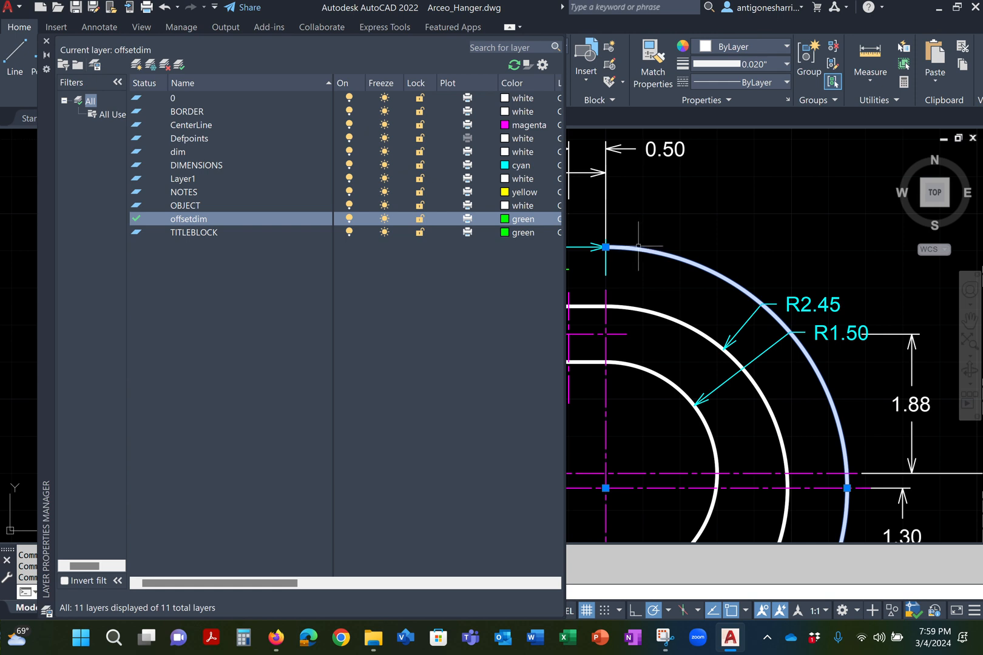
{"action": "left_click", "coordinate": [195, 138]}
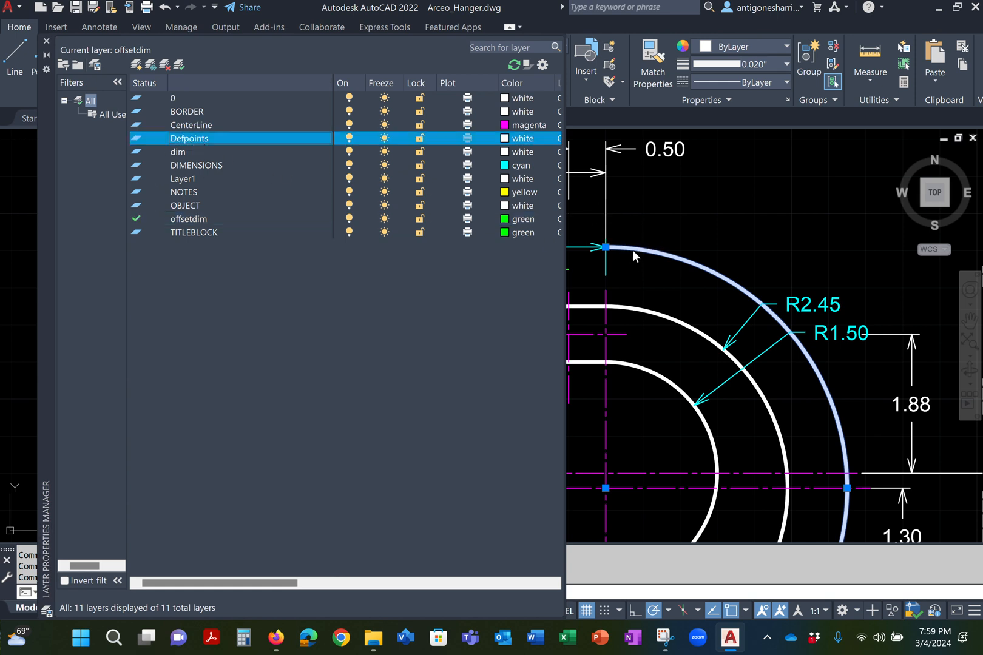
{"action": "right_click", "coordinate": [652, 251]}
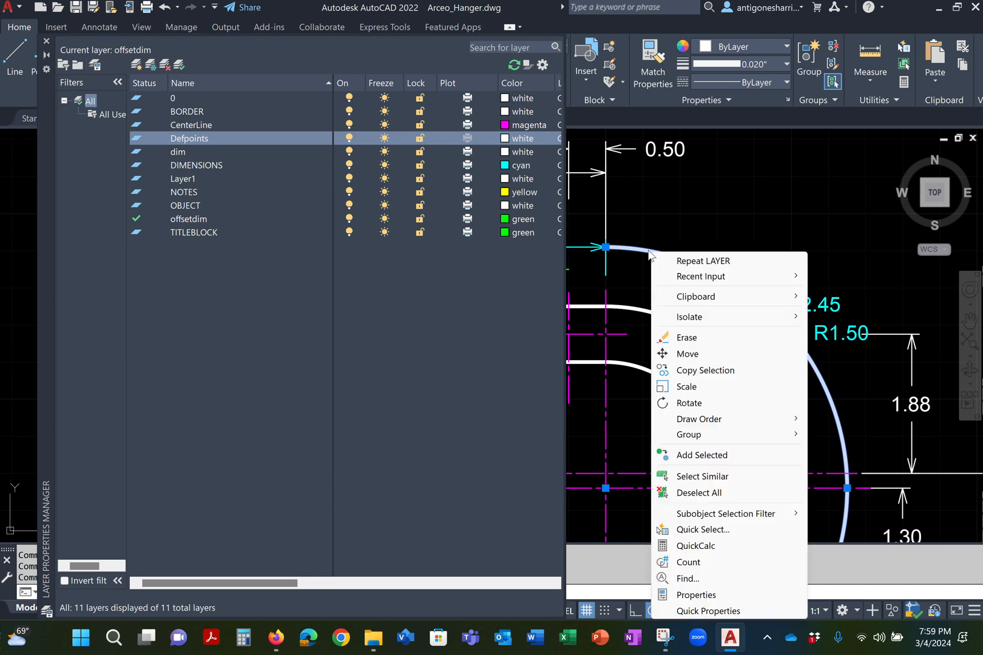
{"action": "key", "text": "Escape"}
{"action": "key", "text": "Escape"}
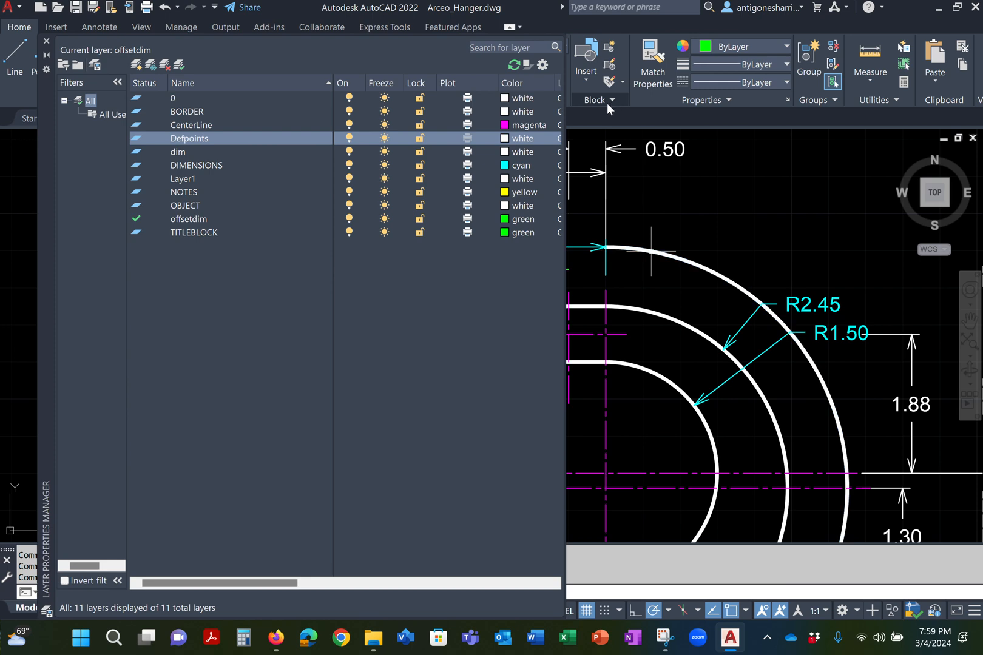
{"action": "left_click", "coordinate": [47, 40]}
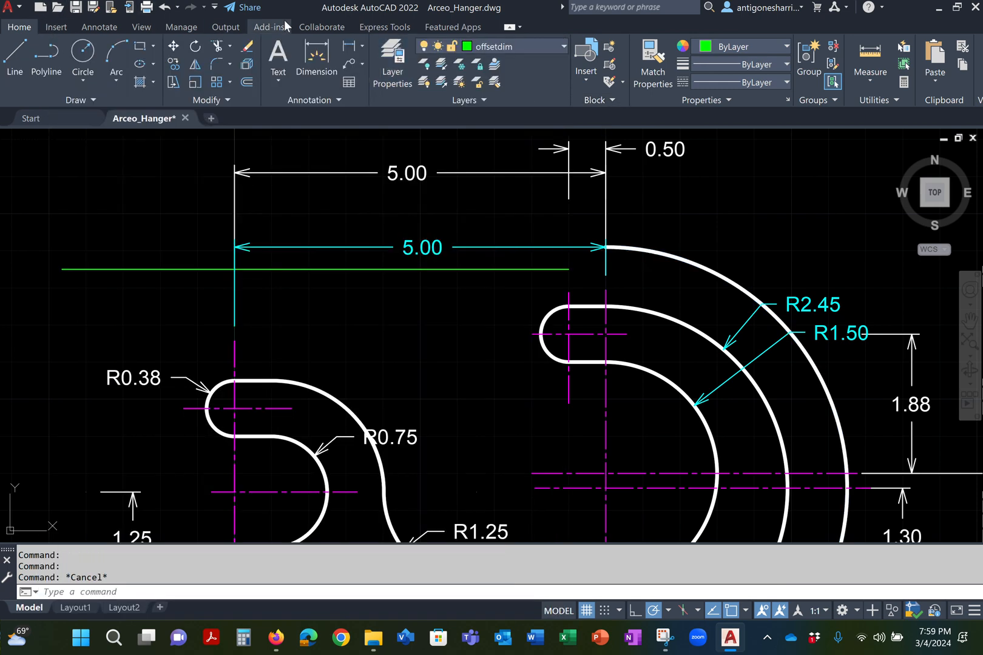
Step: Assign the large hook's outermost offset arc to the Defpoints layer through its properties and deselect it
{"action": "left_click", "coordinate": [416, 9]}
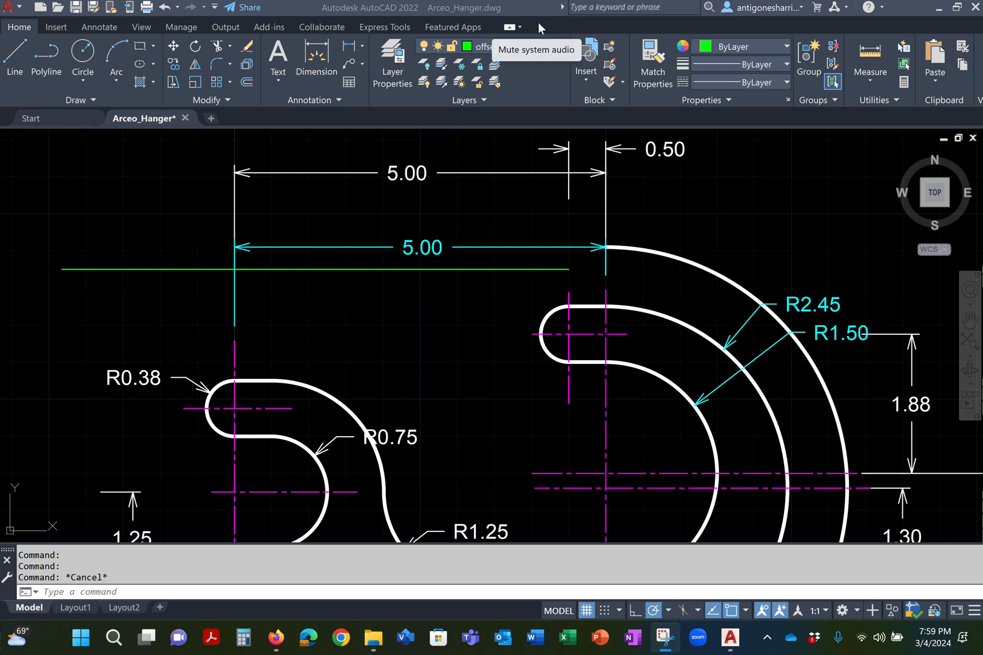
{"action": "left_click", "coordinate": [638, 249]}
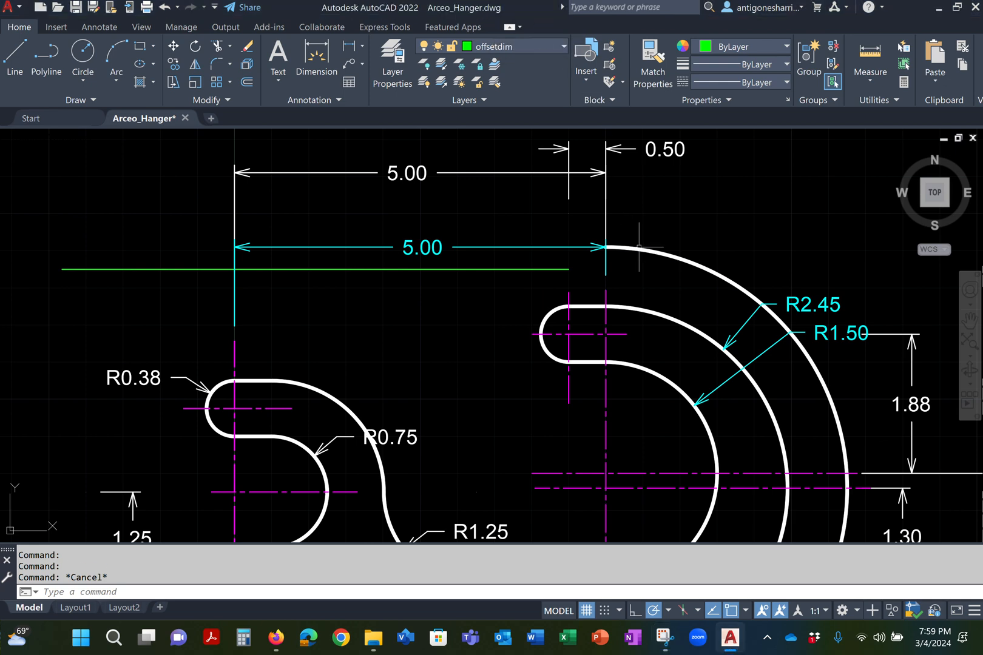
{"action": "left_click", "coordinate": [638, 247]}
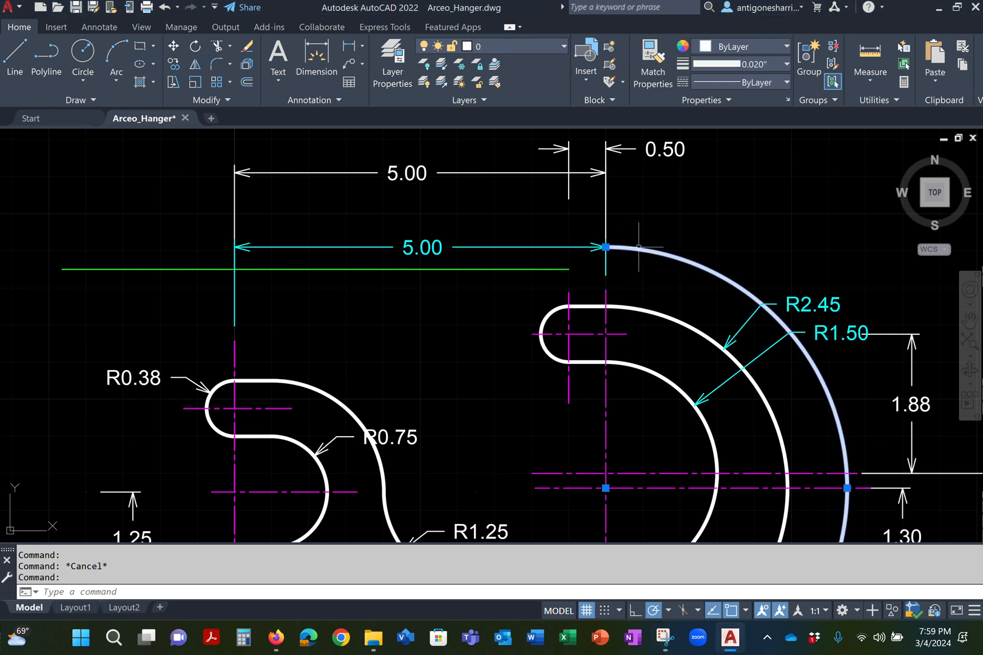
{"action": "right_click", "coordinate": [635, 252]}
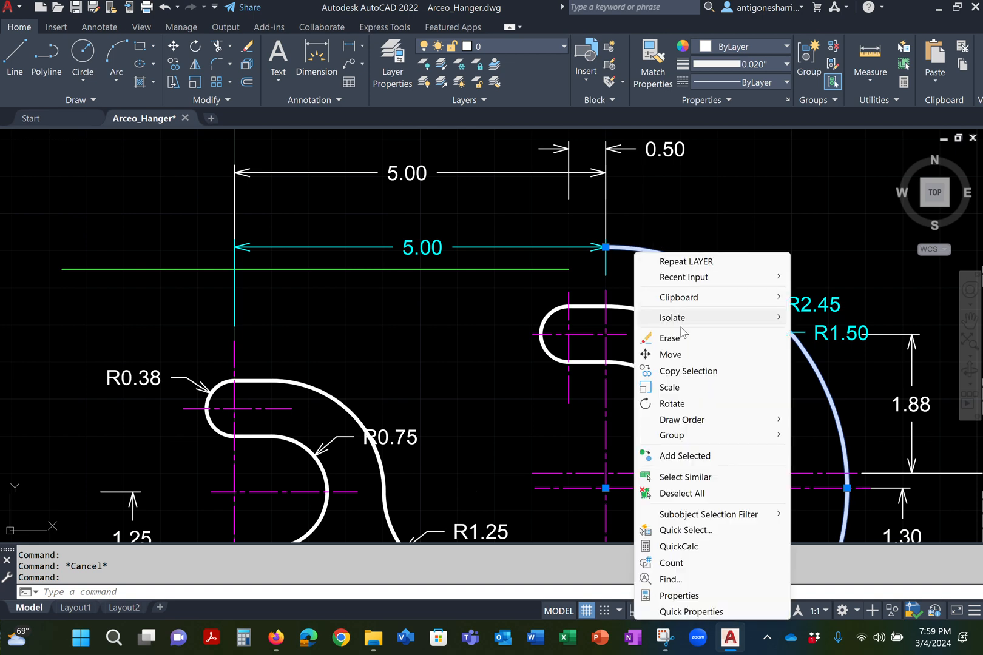
{"action": "left_click", "coordinate": [678, 592]}
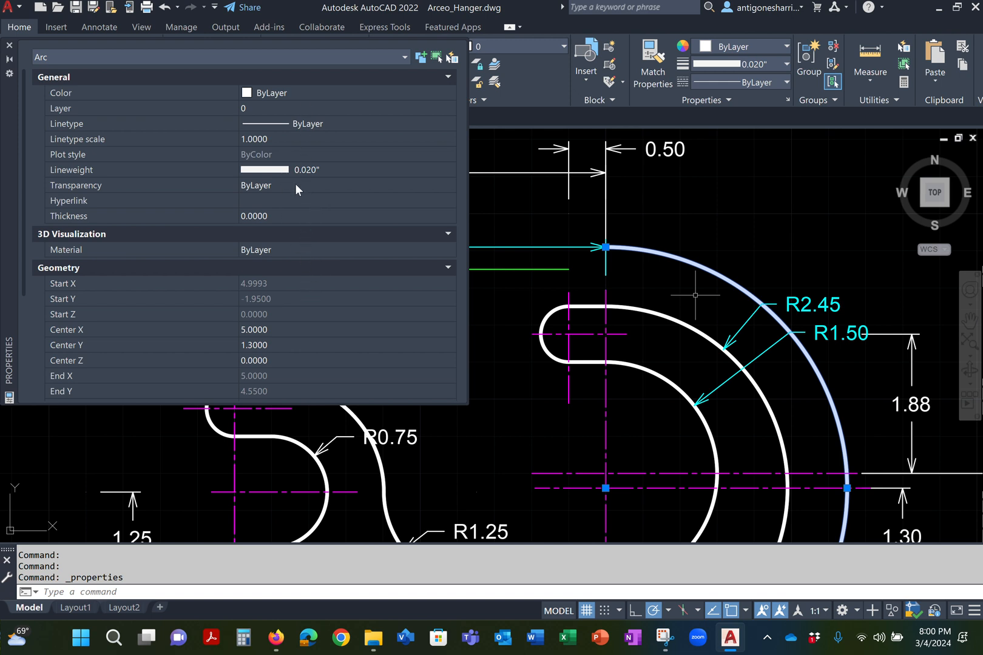
{"action": "left_click", "coordinate": [337, 108]}
{"action": "left_click", "coordinate": [338, 111]}
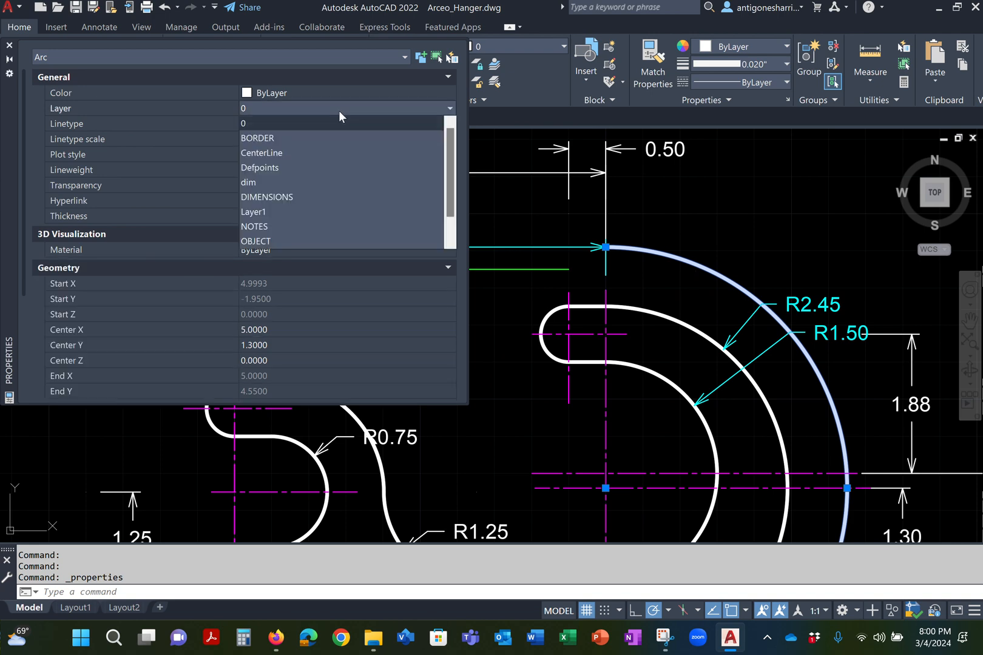
{"action": "left_click", "coordinate": [271, 170]}
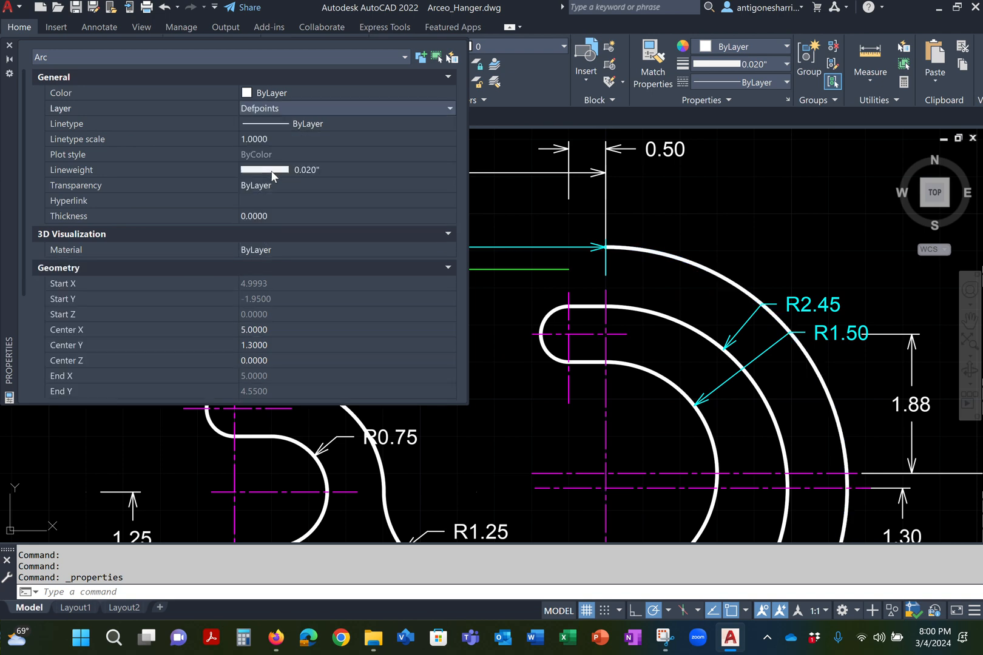
{"action": "left_click", "coordinate": [9, 46]}
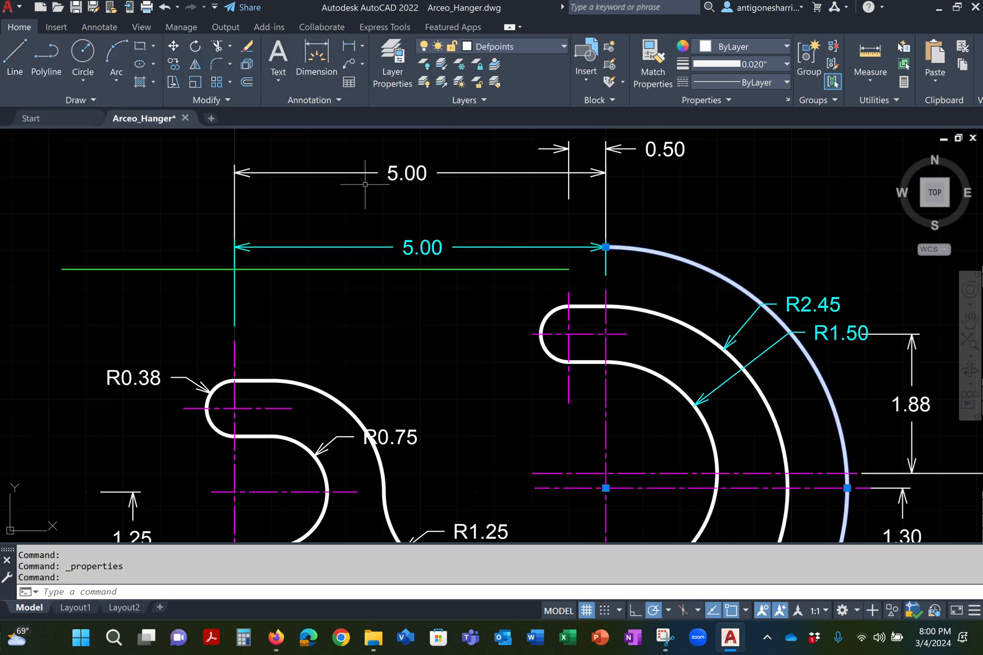
{"action": "key", "text": "Escape"}
{"action": "key", "text": "Escape"}
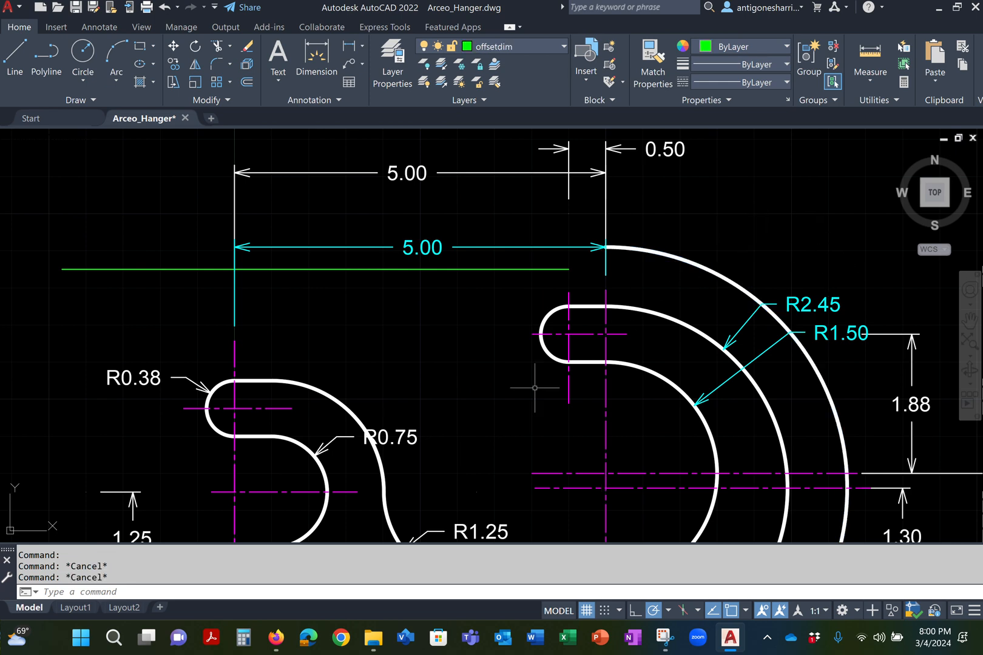
Step: Open the model's plot settings, load the previous plot's page setup, and set the page setup name back to None
{"action": "key", "text": "ctrl+p"}
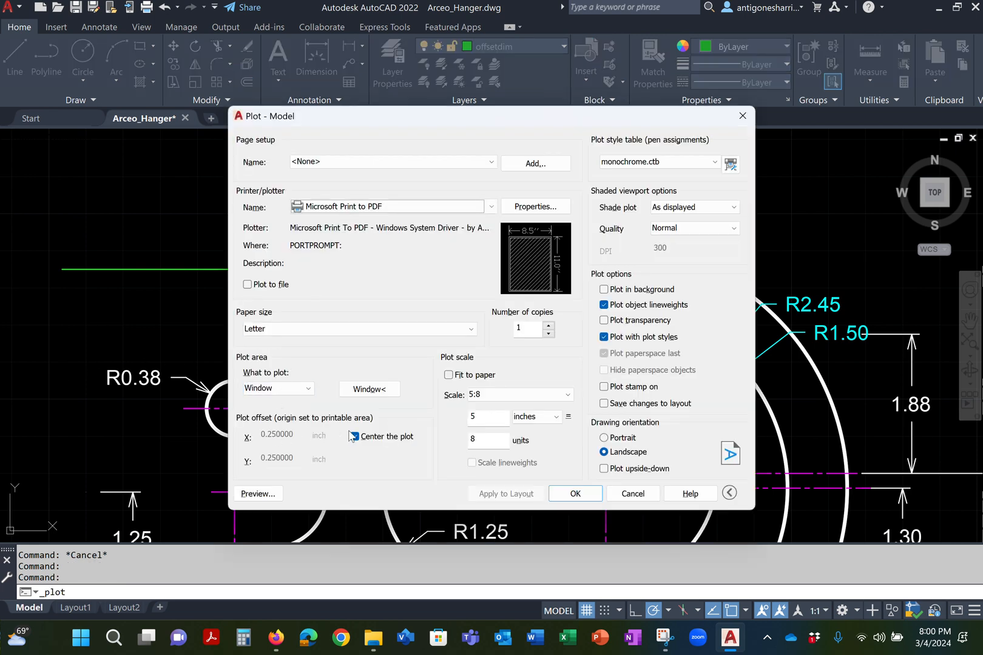
{"action": "left_click", "coordinate": [428, 166]}
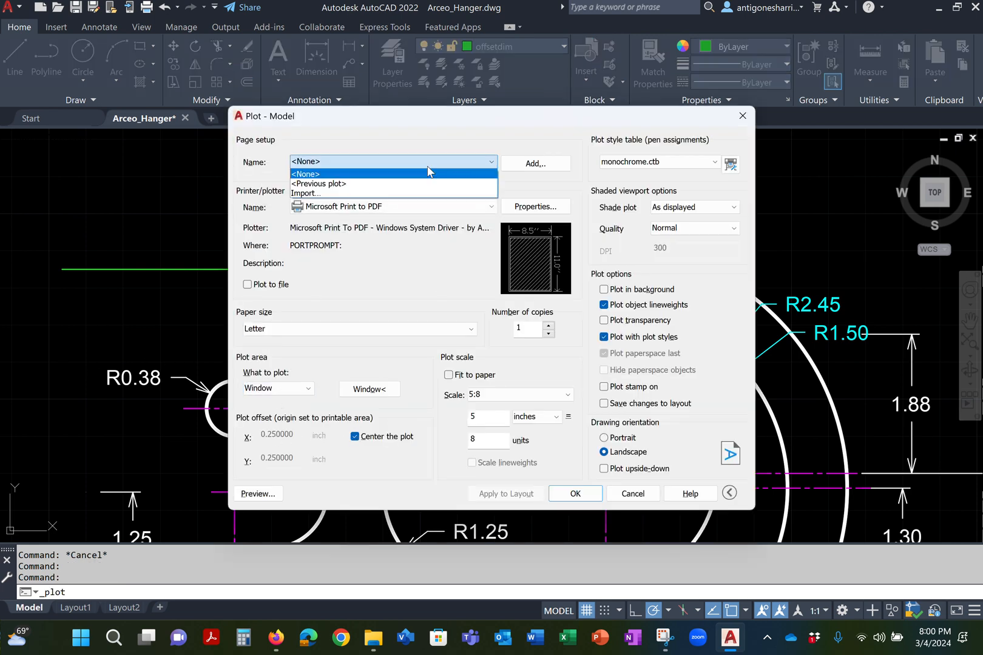
{"action": "left_click", "coordinate": [382, 180]}
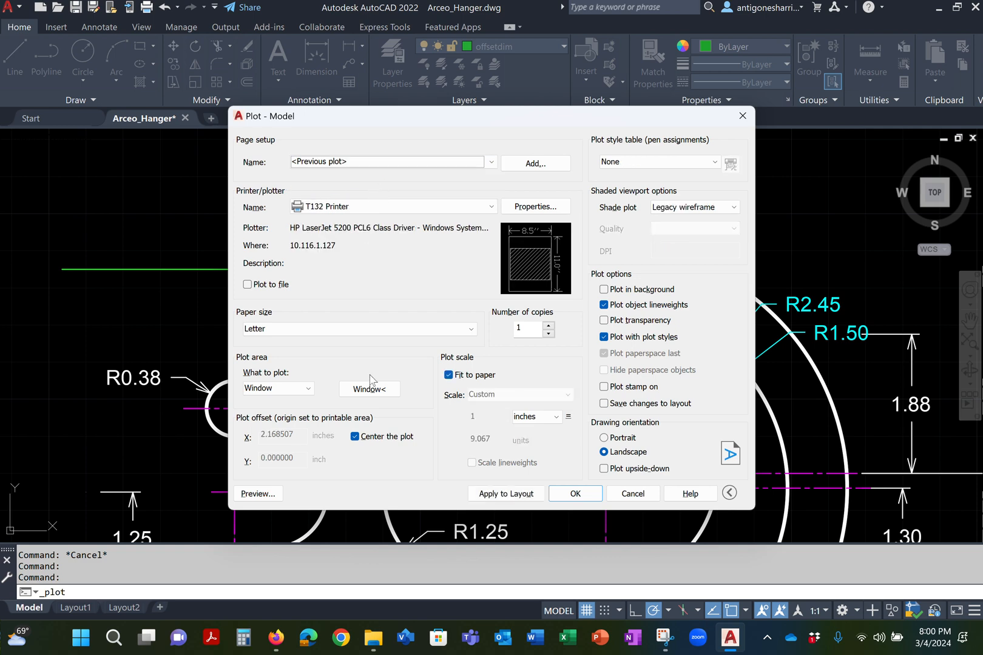
{"action": "left_click", "coordinate": [437, 162]}
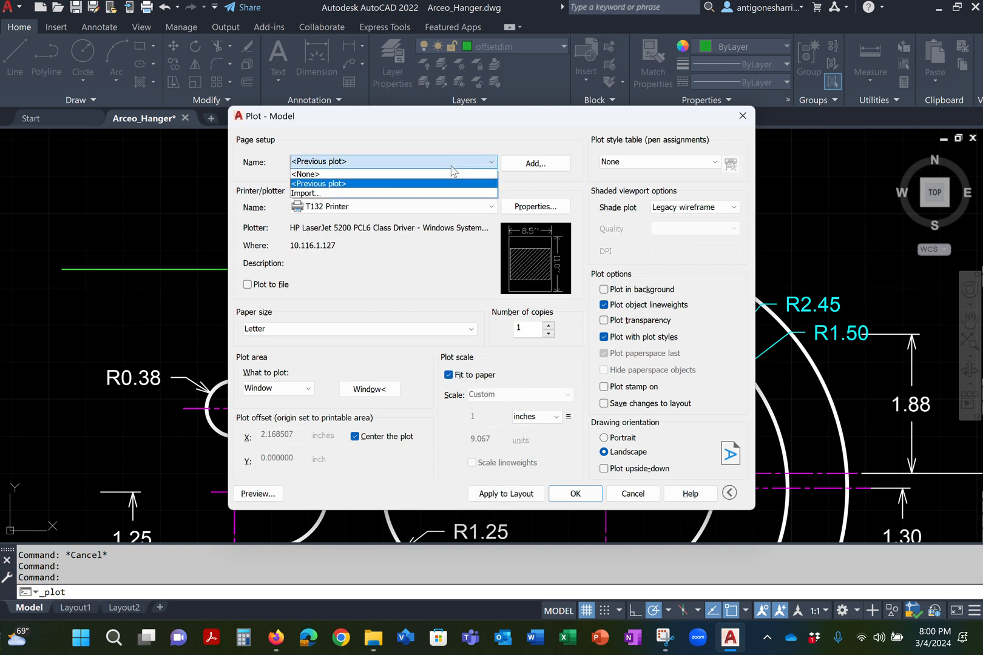
{"action": "left_click", "coordinate": [400, 175]}
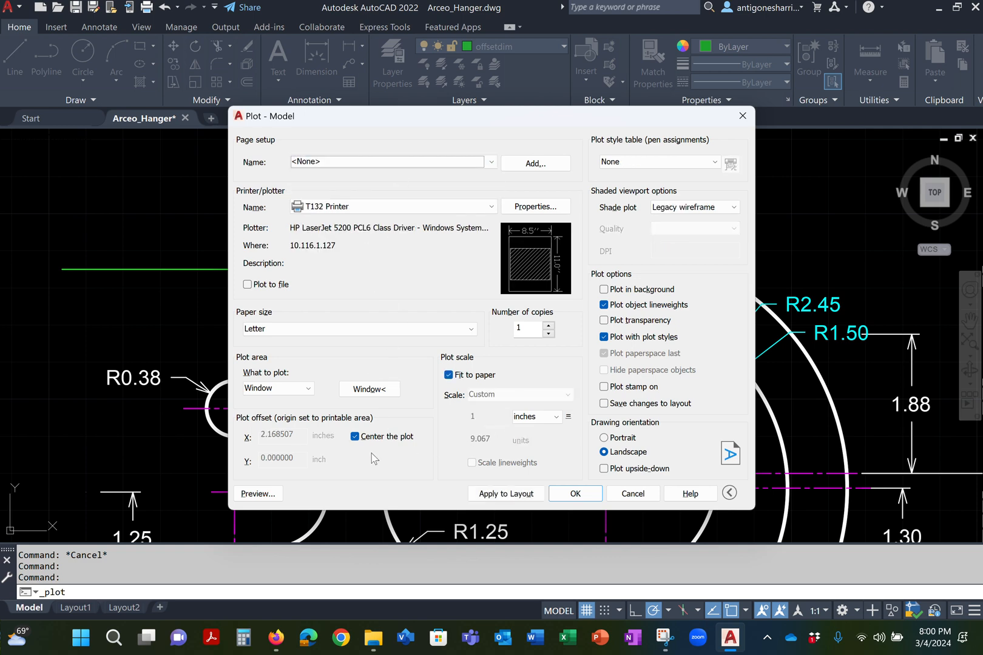
Step: Define the plot area as a window spanning opposite outer corners of the drawing's border
{"action": "left_click", "coordinate": [361, 392]}
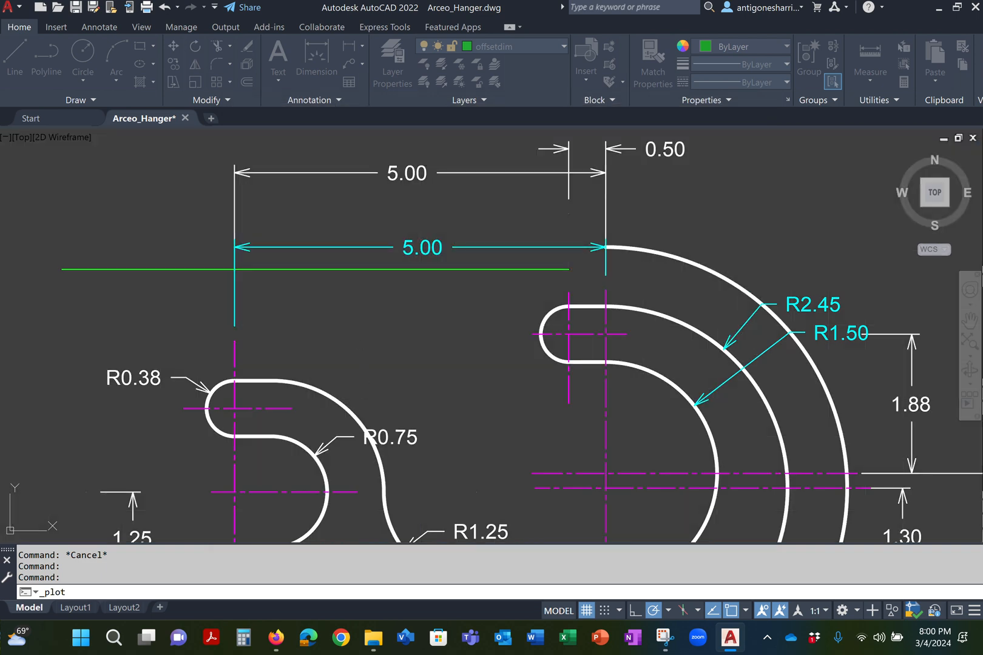
{"action": "scroll", "coordinate": [338, 306], "scroll_direction": "down", "scroll_amount": 6}
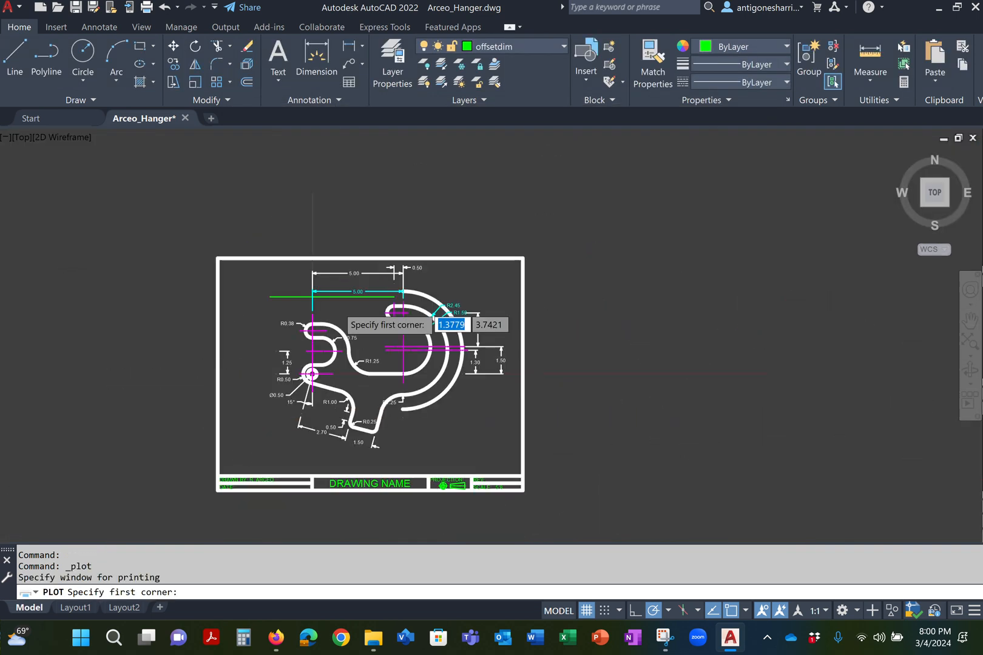
{"action": "left_click", "coordinate": [221, 259]}
{"action": "left_click", "coordinate": [527, 493]}
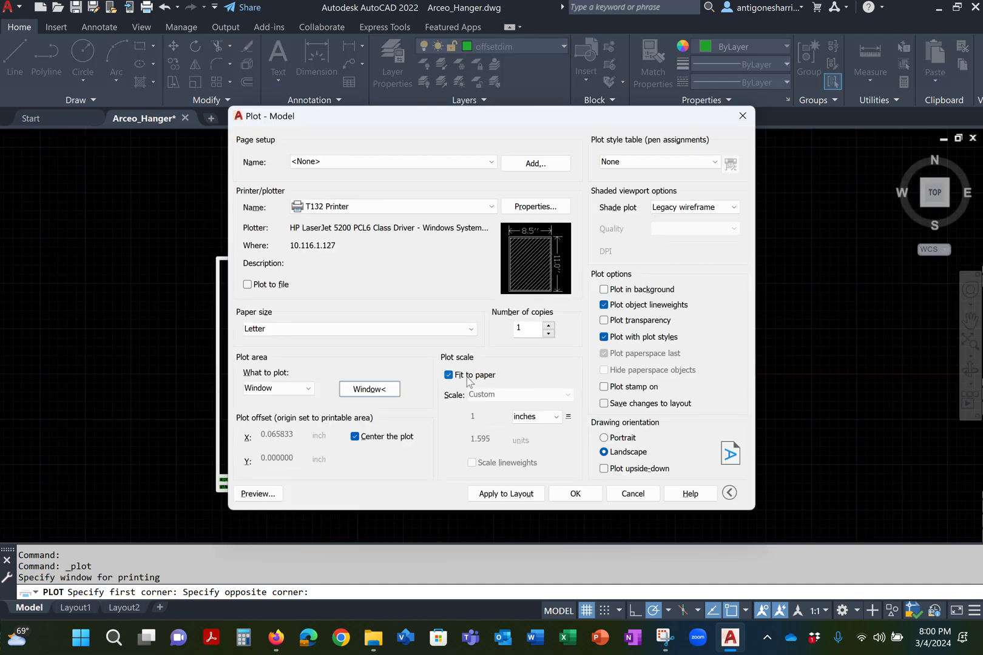
Step: Turn off fitting the plot to the paper and set the plot scale to 5 inches = 8 units
{"action": "left_click", "coordinate": [468, 381]}
{"action": "key", "text": "Tab"}
{"action": "key", "text": "Tab"}
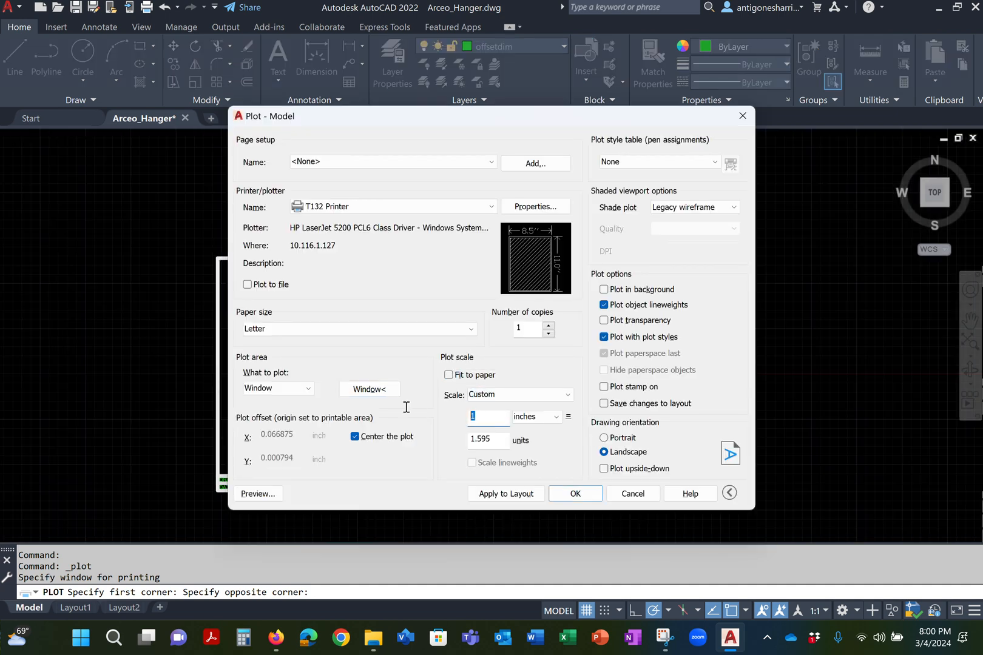
{"action": "type", "text": "5"}
{"action": "key", "text": "Tab"}
{"action": "type", "text": "8"}
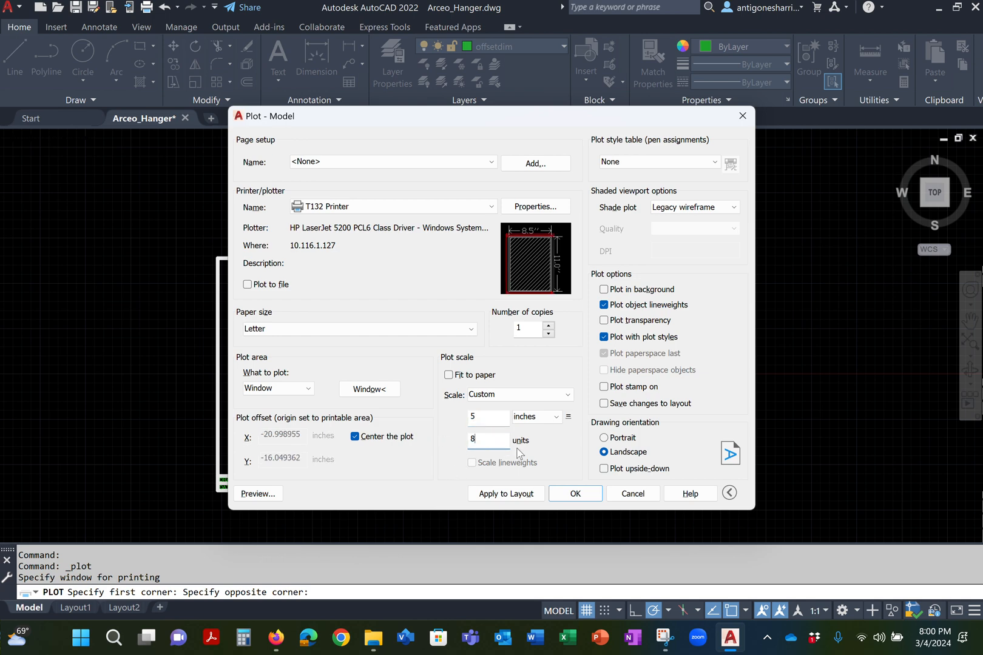
Step: Set the plot style table to monochrome.ctb and assign it to all layouts
{"action": "left_click", "coordinate": [637, 163]}
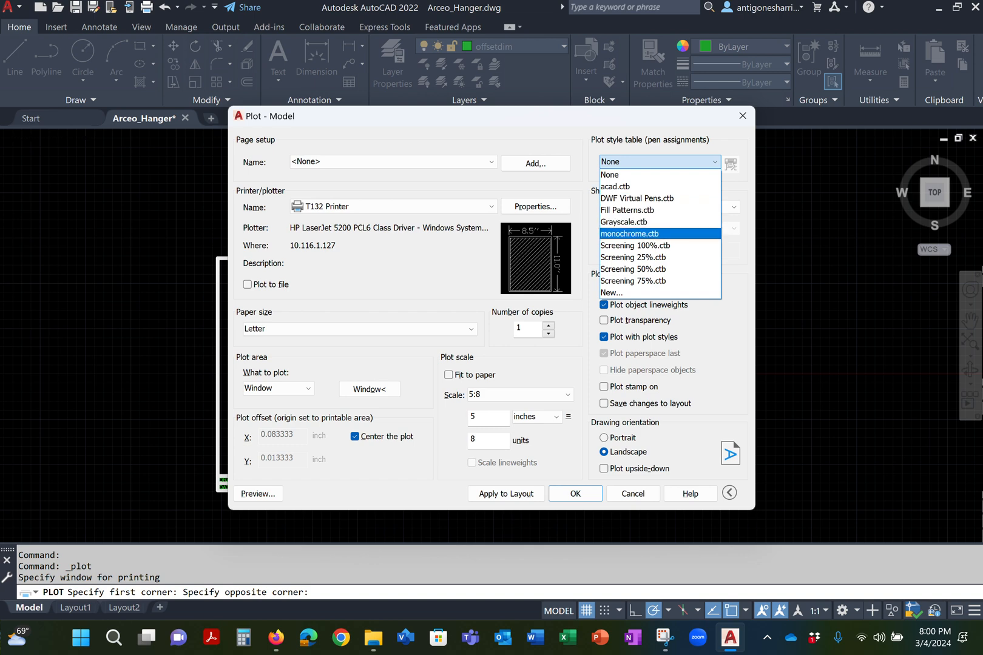
{"action": "left_click", "coordinate": [618, 235]}
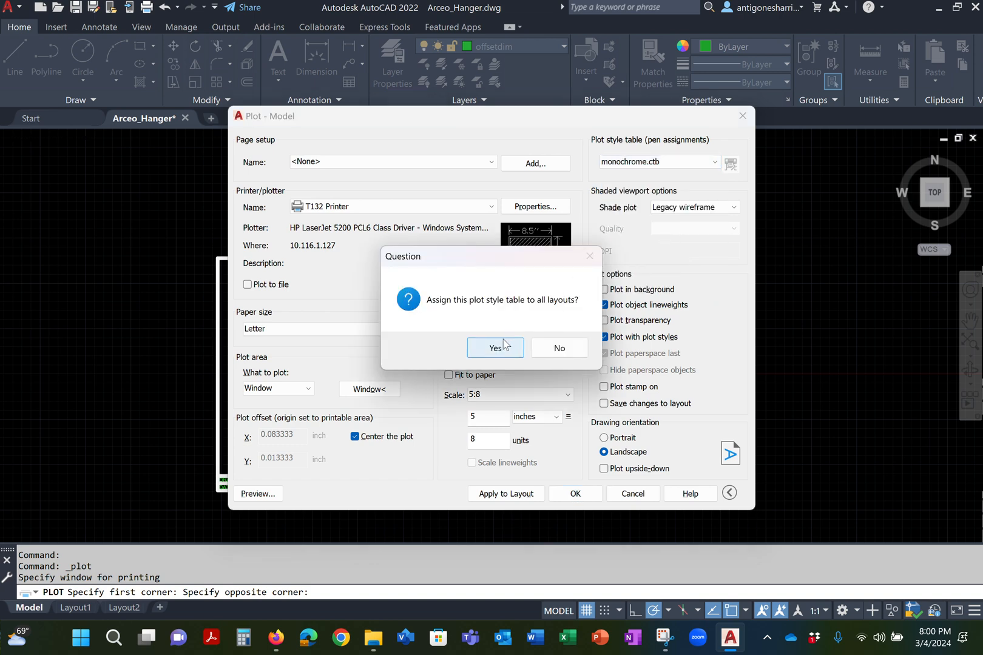
{"action": "left_click", "coordinate": [509, 347]}
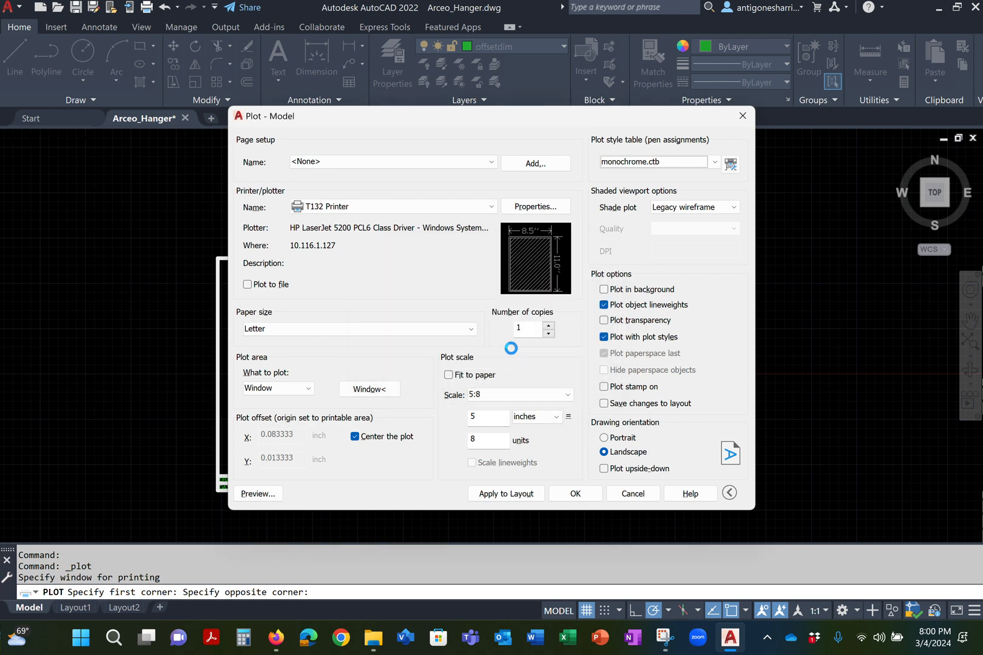
Step: Preview the plot, continuing past the plot scale confirmation, and inspect the hanger around the large hook's outer edge
{"action": "left_click", "coordinate": [267, 494]}
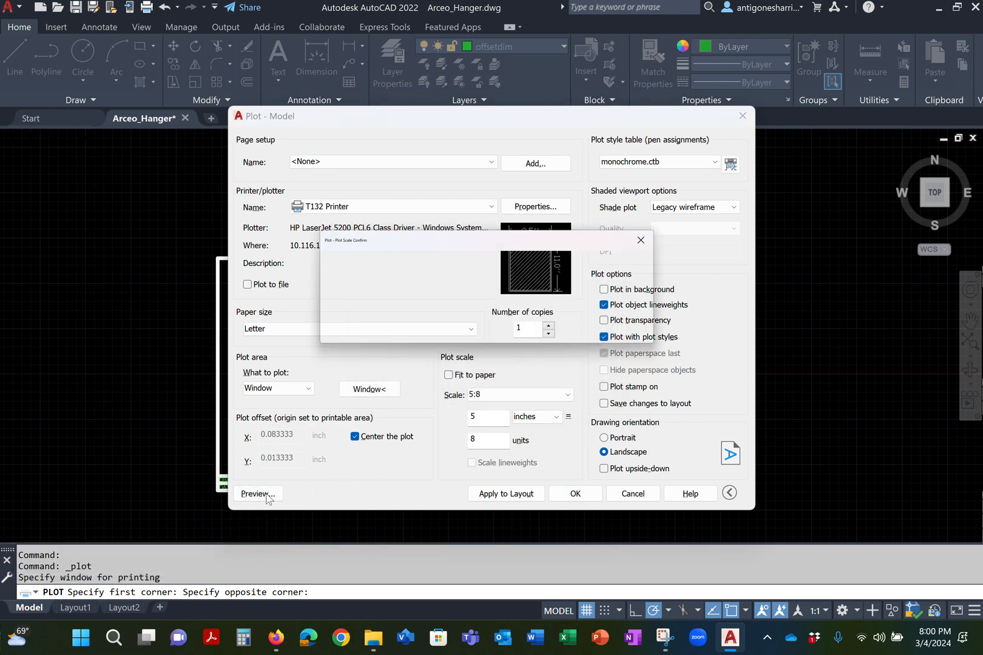
{"action": "left_click", "coordinate": [545, 329]}
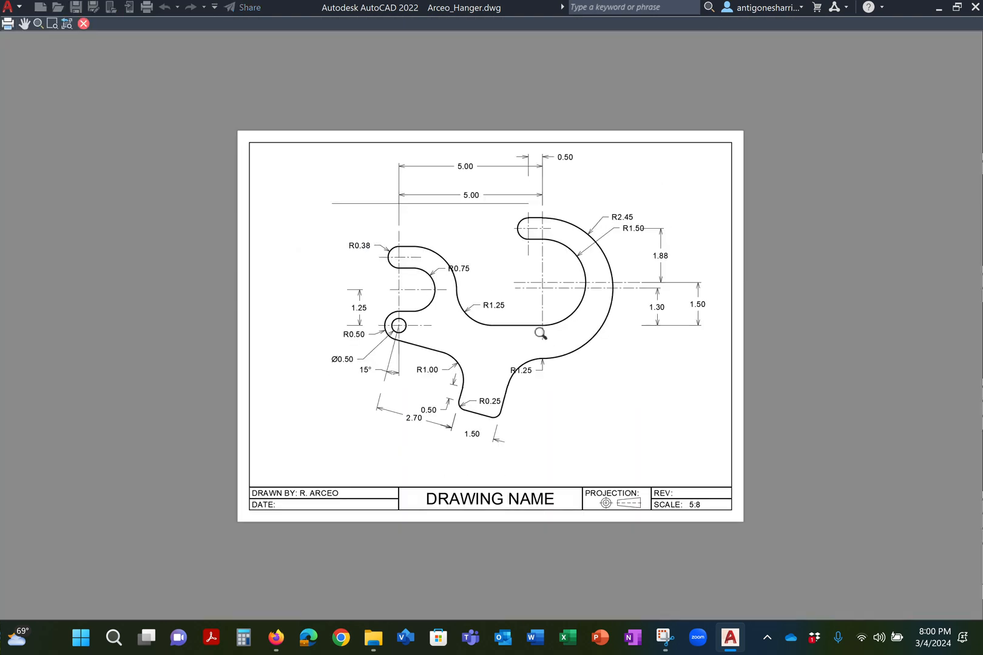
{"action": "scroll", "coordinate": [636, 230], "scroll_direction": "up", "scroll_amount": 2}
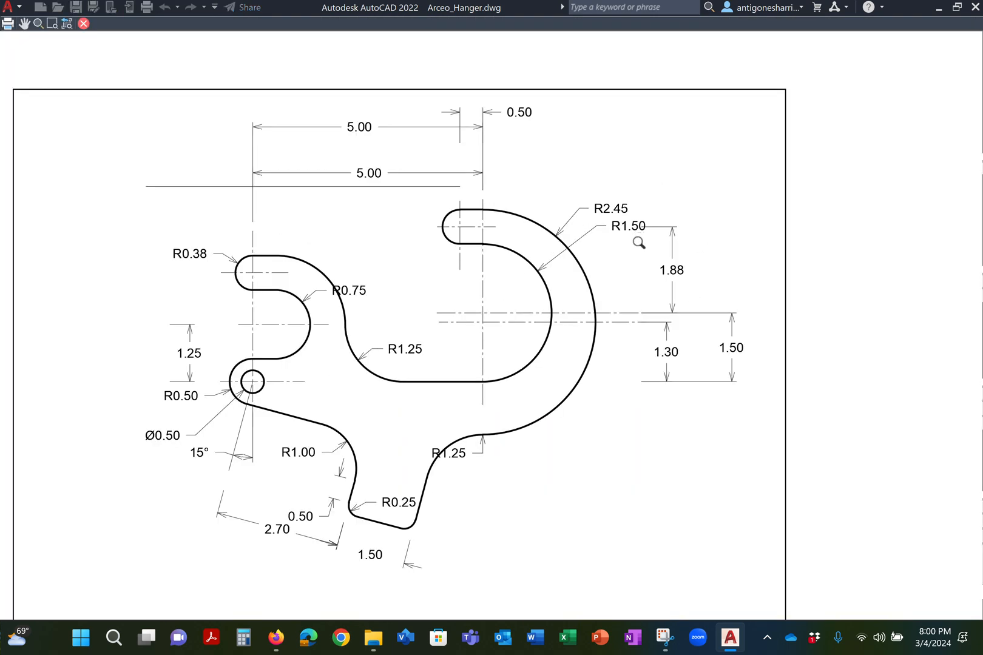